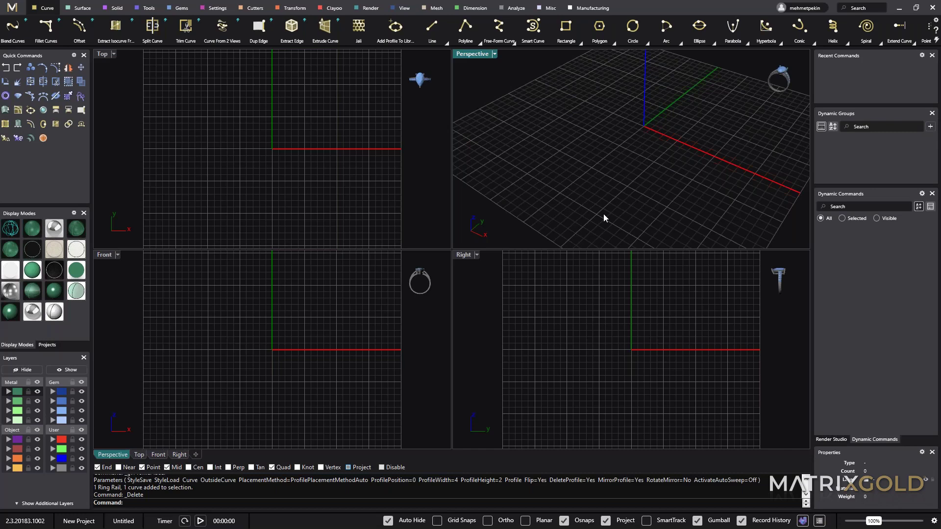
Step: Maximize the Perspective viewport
double_click(472, 54)
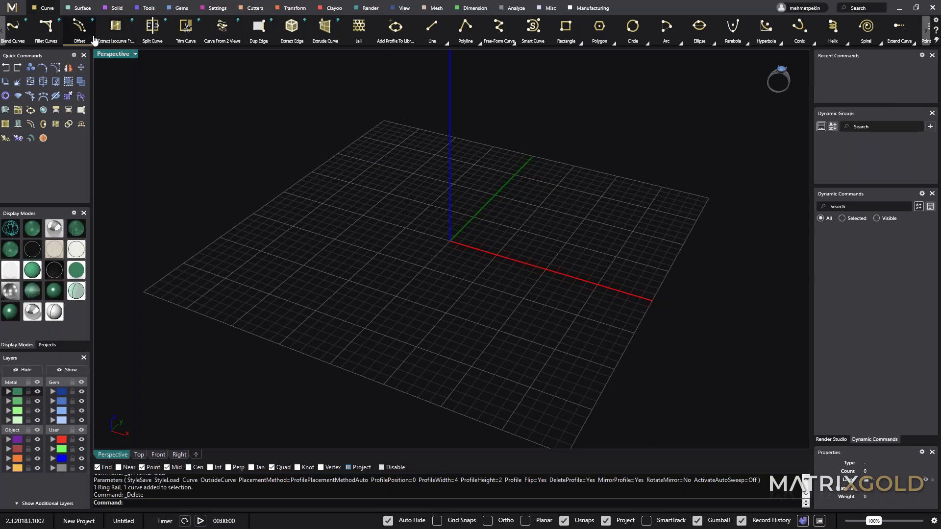
Step: Try window layout 2 in the User Interface preferences and return to window layout 1
left_click(74, 56)
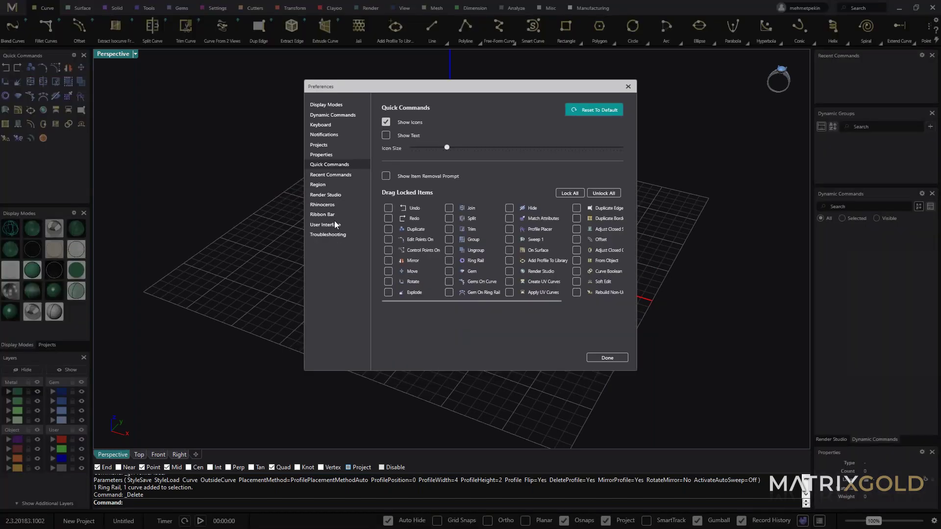
left_click(334, 224)
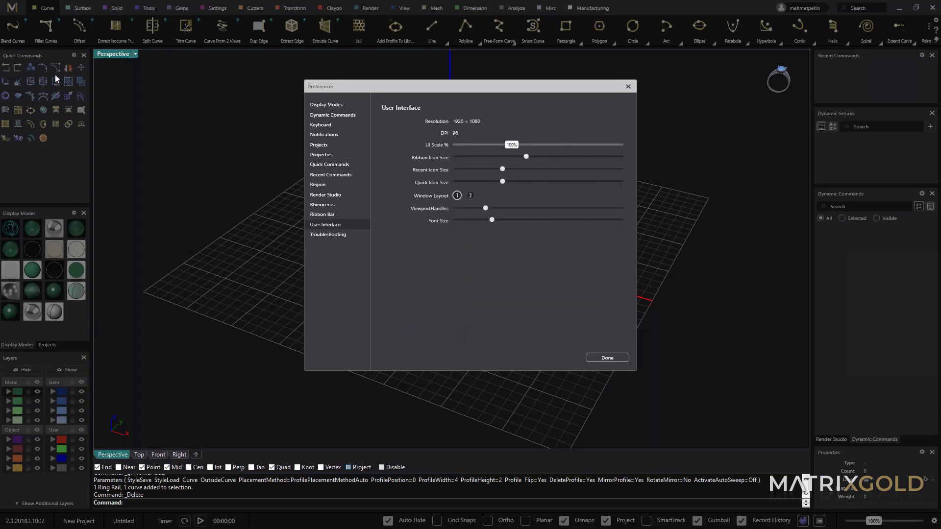
left_click(471, 196)
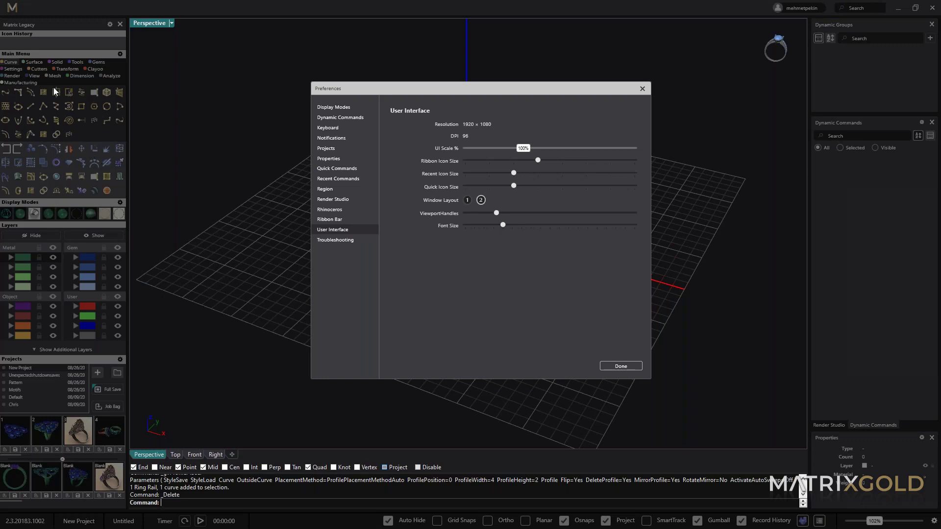
left_click(467, 200)
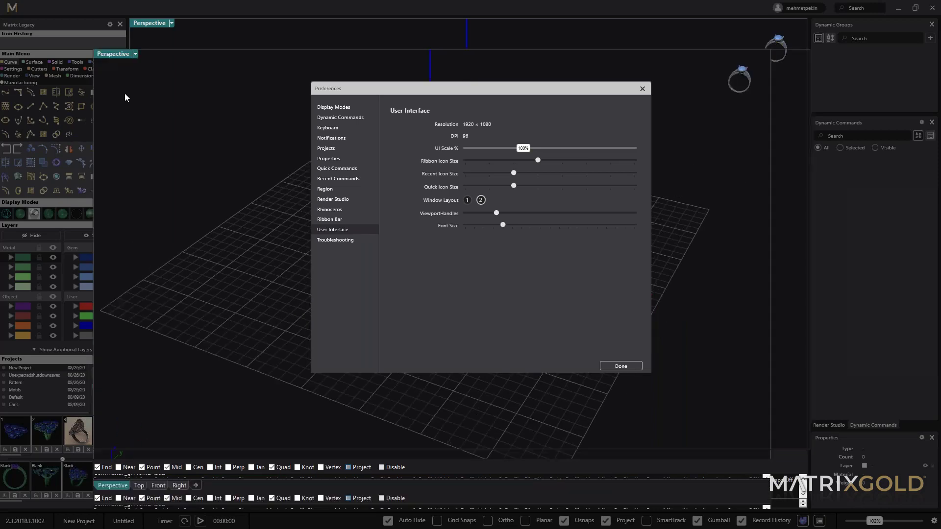
left_click(471, 196)
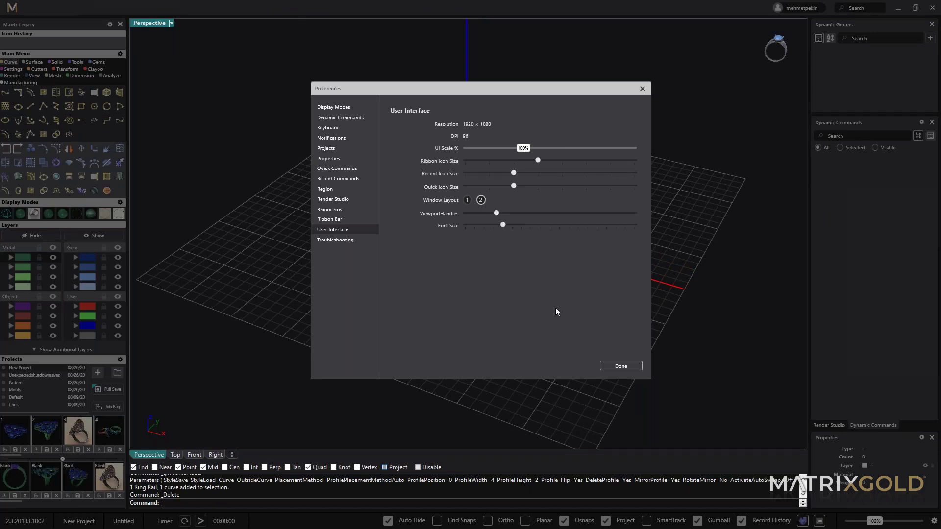
left_click(621, 368)
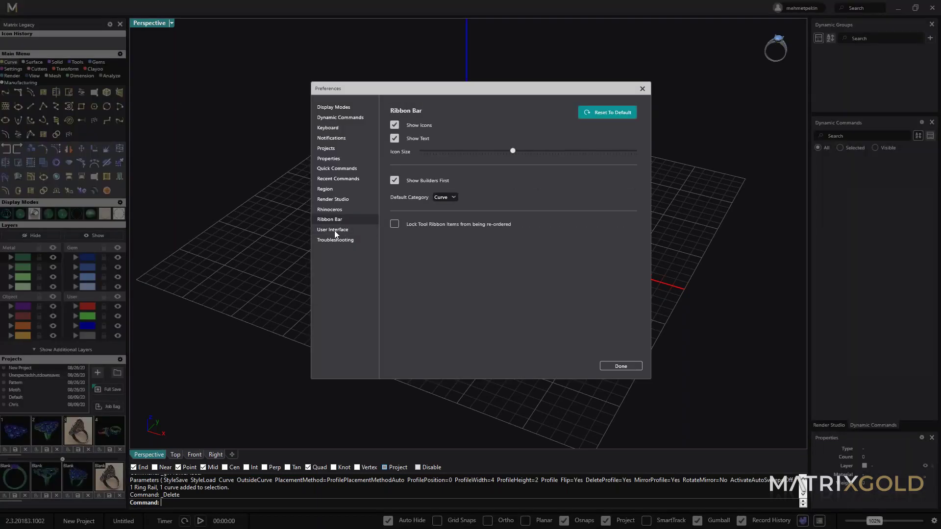
left_click(334, 231)
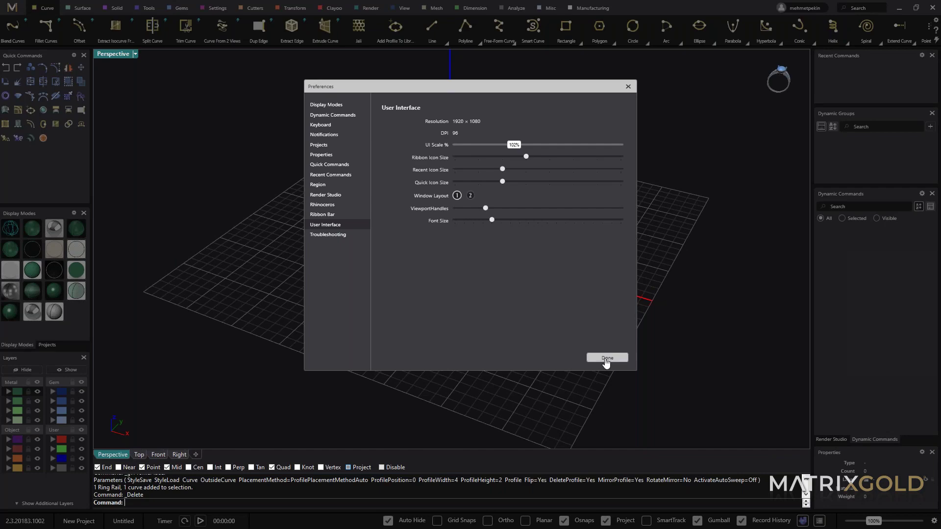
left_click(607, 358)
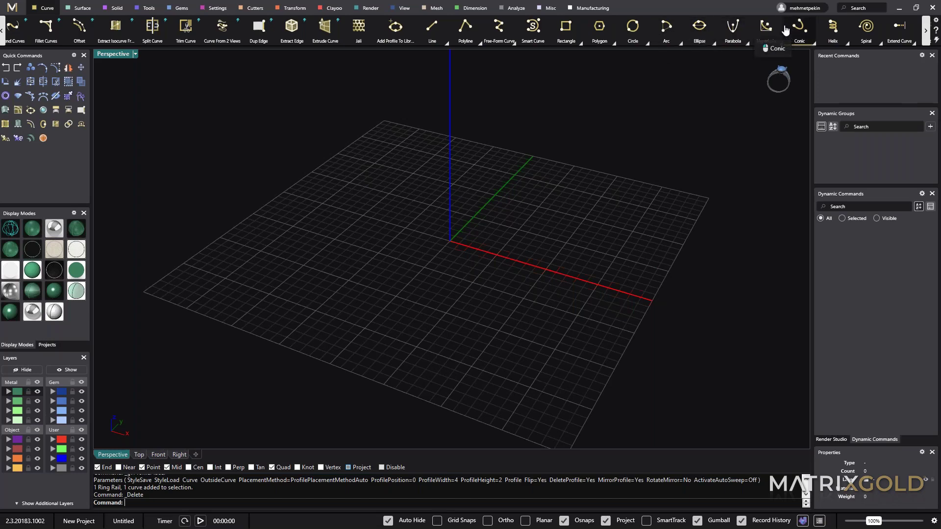
Step: Look through the full row of Curve commands, including Clean Up, Convert and From Object
scroll(786, 29, "down", 3)
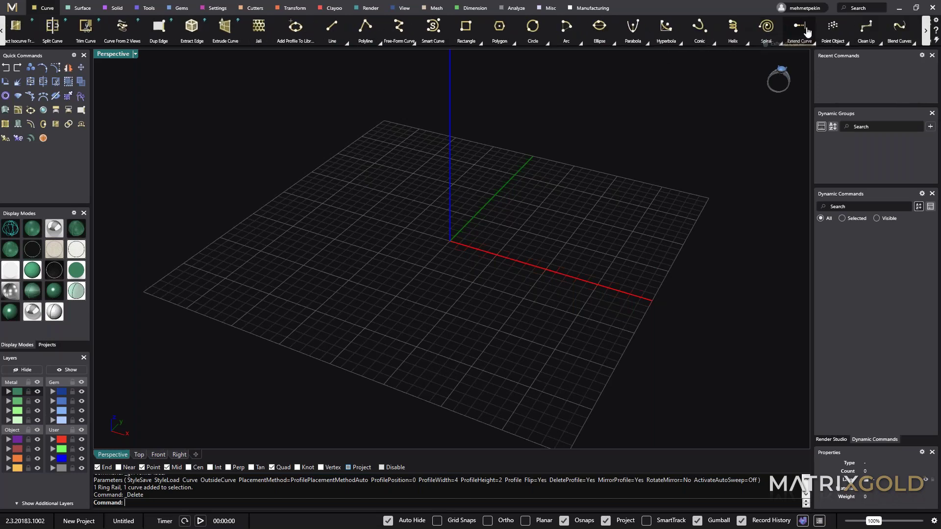
scroll(815, 30, "down", 5)
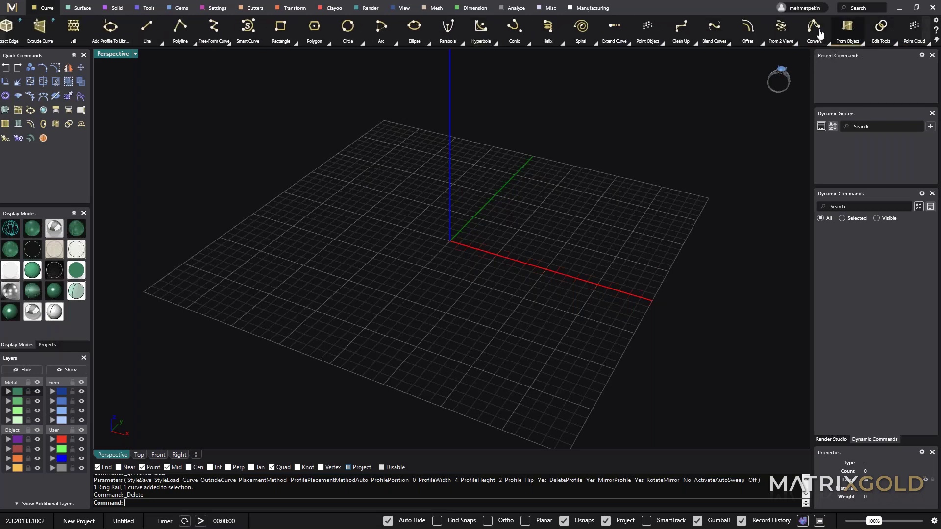
scroll(696, 35, "up", 2)
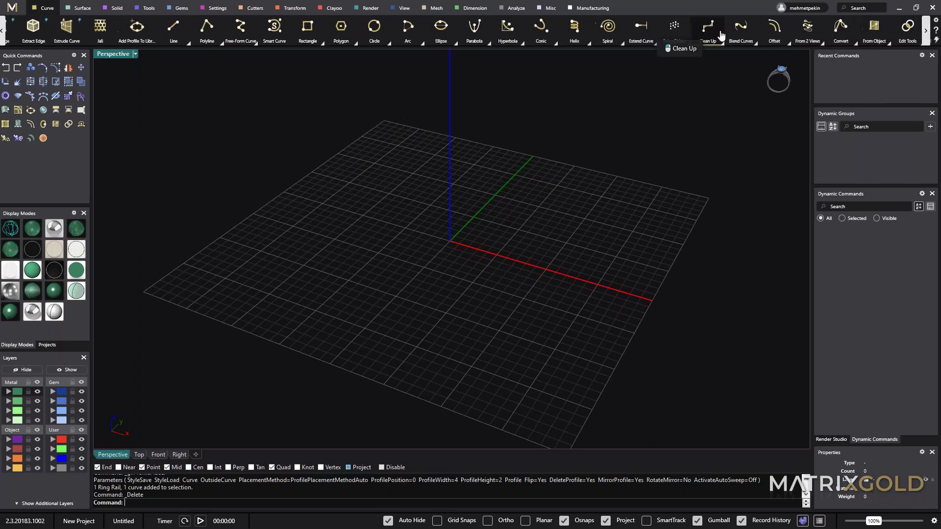
left_click(926, 33)
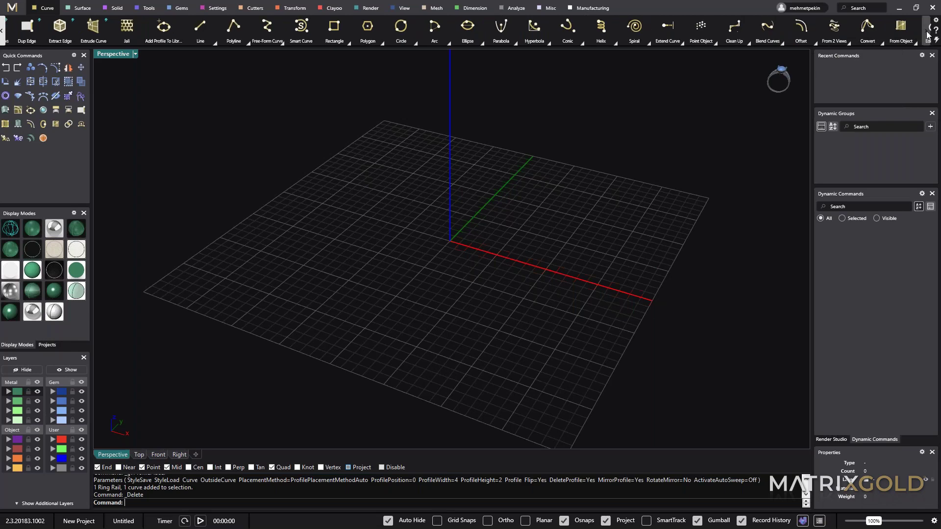
scroll(848, 29, "up", 5)
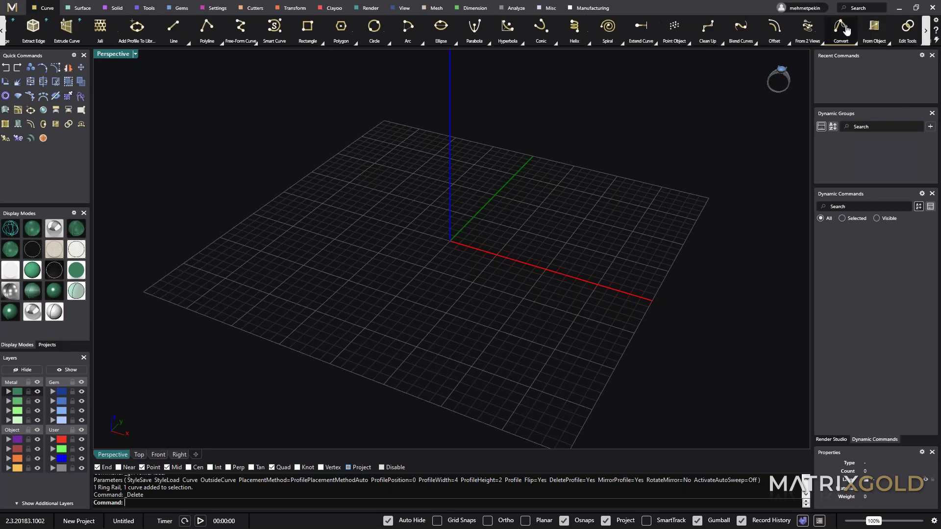
scroll(679, 31, "up", 5)
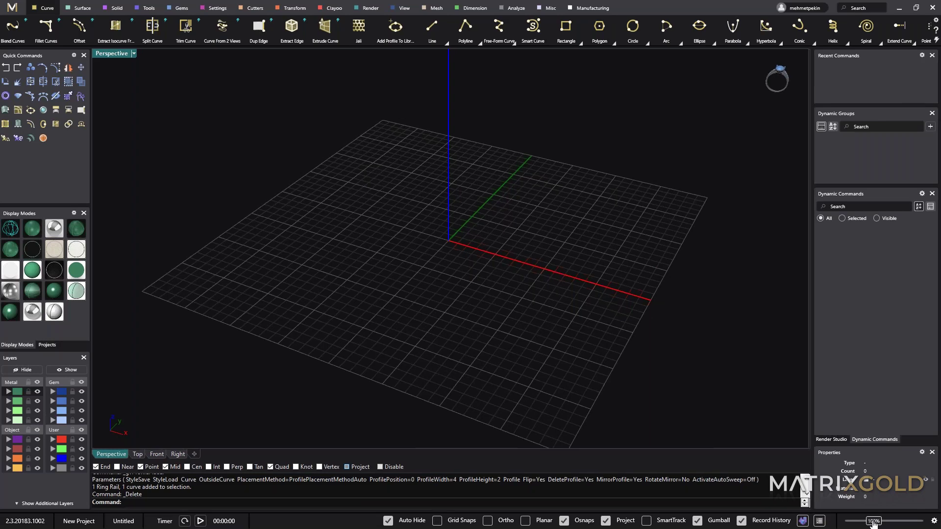
Step: Set the interface scale to 96%
mouse_move(873, 521)
left_mouse_down()
mouse_move(864, 521)
mouse_move(879, 525)
left_mouse_up()
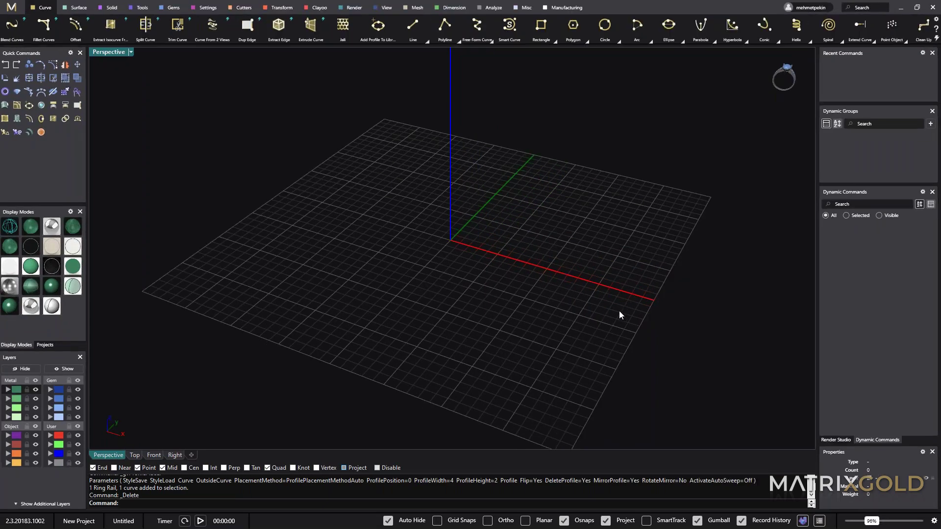
right_click_drag(494, 339, 423, 377)
scroll(480, 316, "down", 4)
scroll(479, 315, "up", 4)
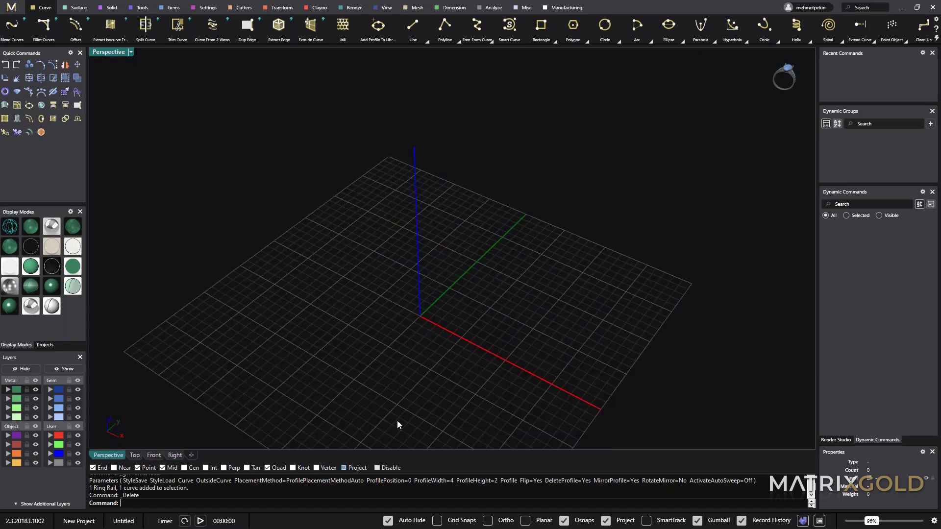
scroll(398, 422, "up", 1)
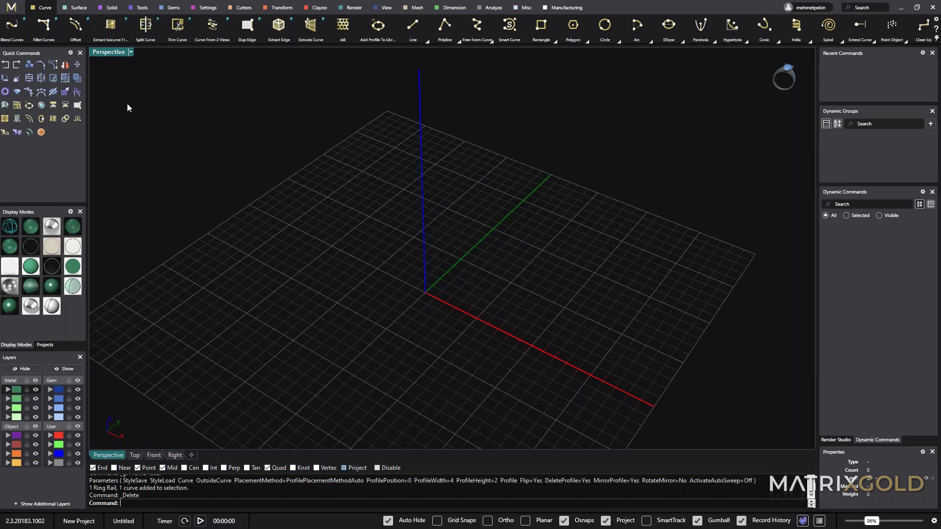
right_click_drag(322, 208, 433, 219)
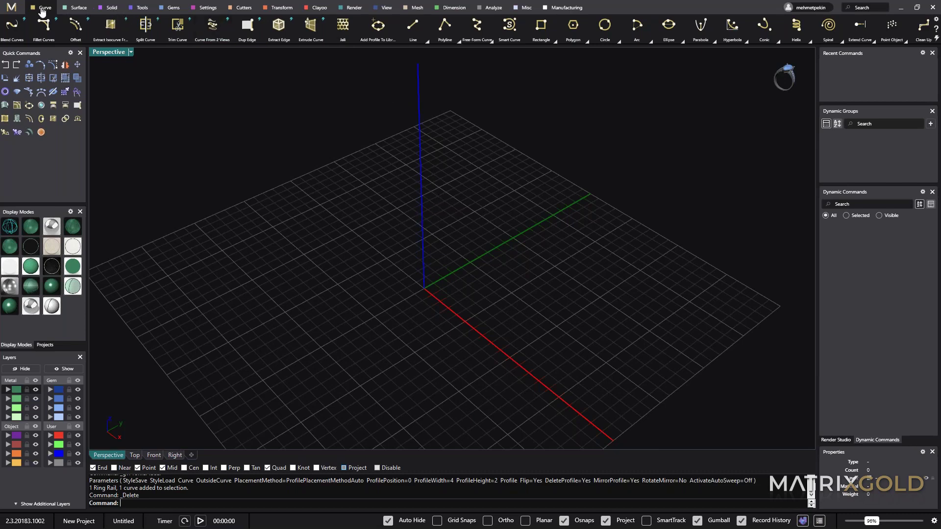
Step: Look through the command categories from Surface, Solid and Tools to Manufacturing, and return to Surface
left_click(78, 8)
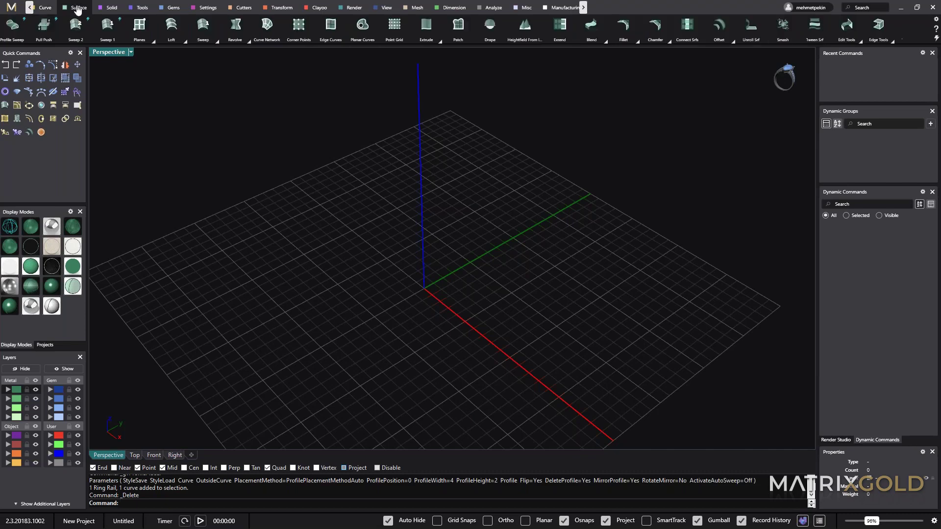
left_click(112, 7)
left_click(139, 8)
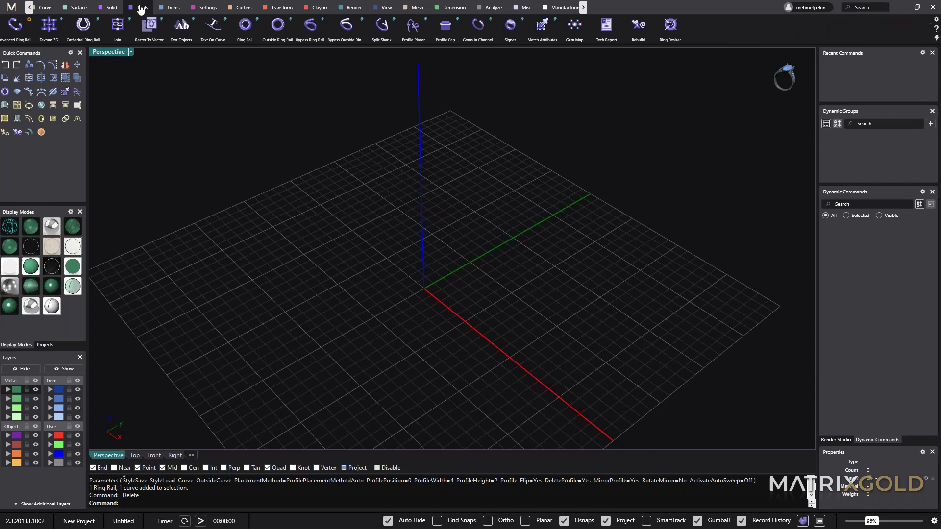
left_click(173, 8)
left_click(199, 8)
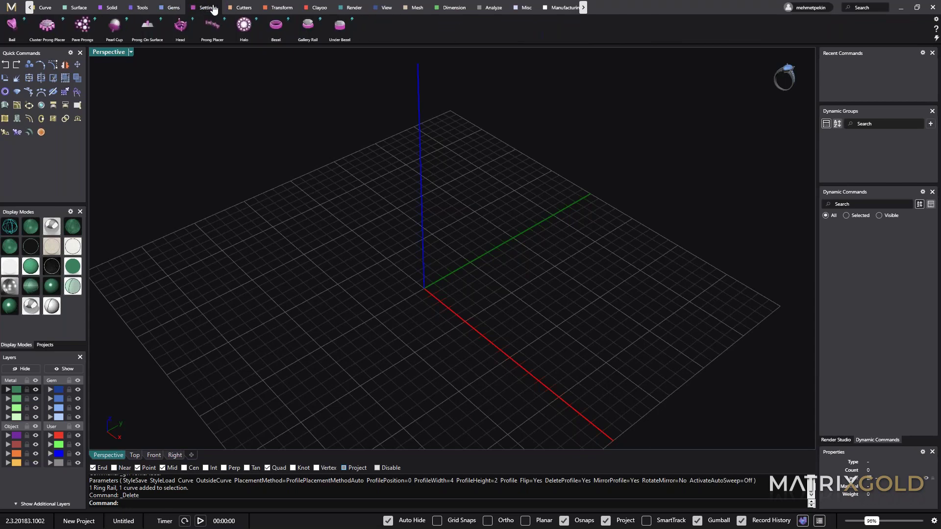
left_click(241, 8)
left_click(282, 8)
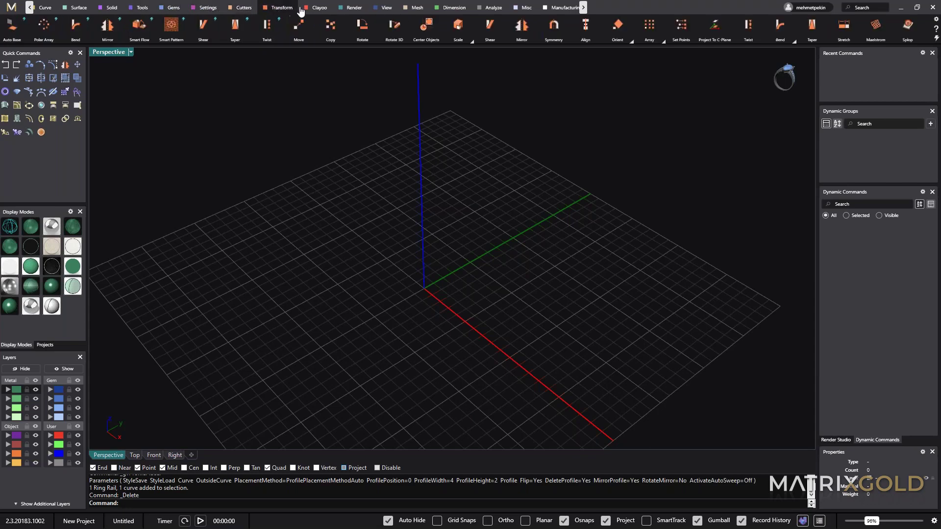
left_click(316, 8)
left_click(354, 8)
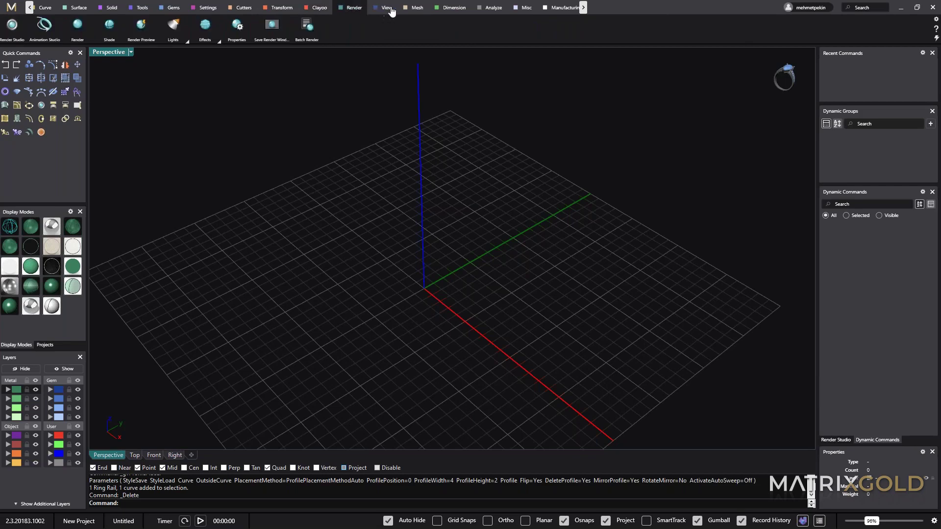
left_click(385, 8)
left_click(416, 8)
left_click(445, 8)
left_click(491, 8)
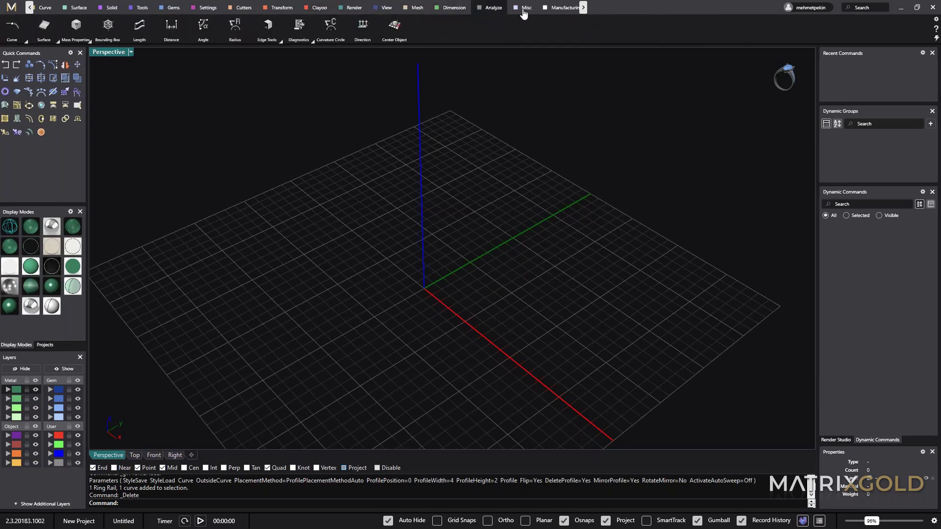
left_click(524, 8)
left_click(562, 8)
left_click(354, 7)
left_click(281, 7)
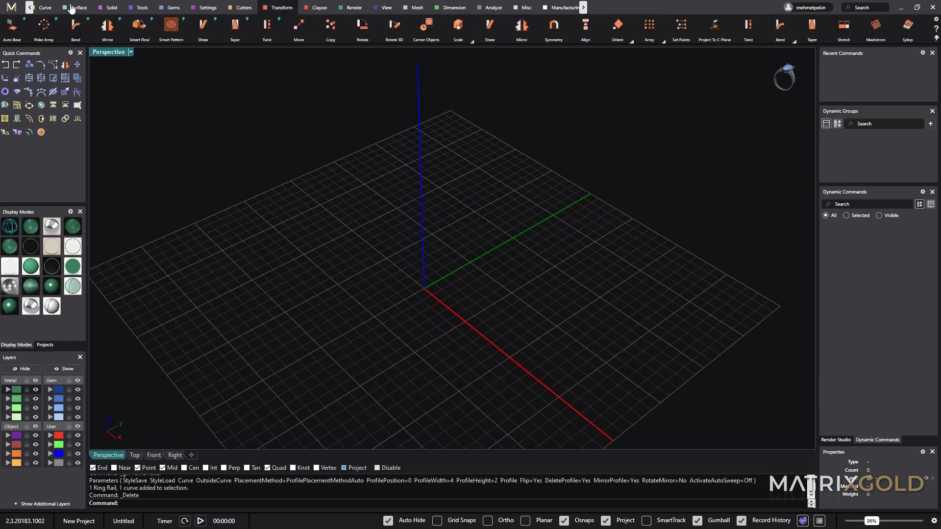
left_click(78, 8)
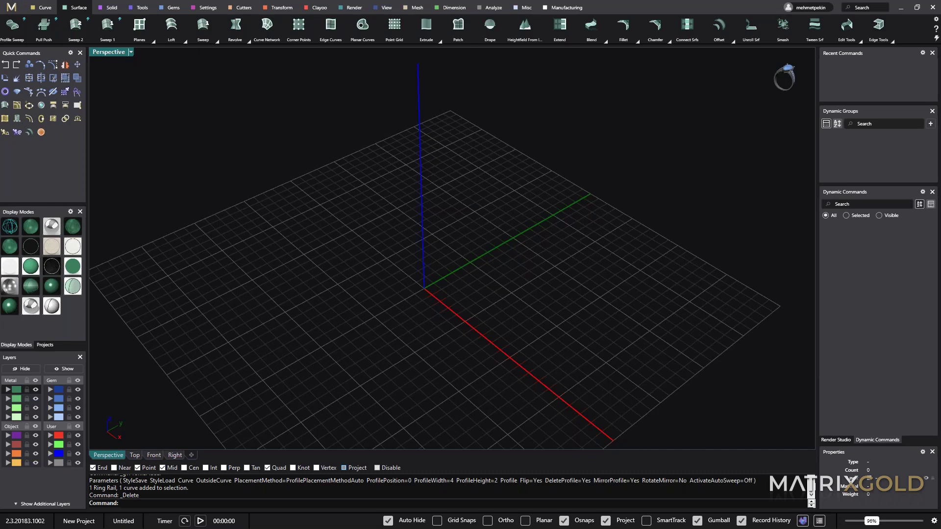
Step: Search the commands for "curvefr" and clear the search to show all categories again
left_click(862, 7)
type("curvefr")
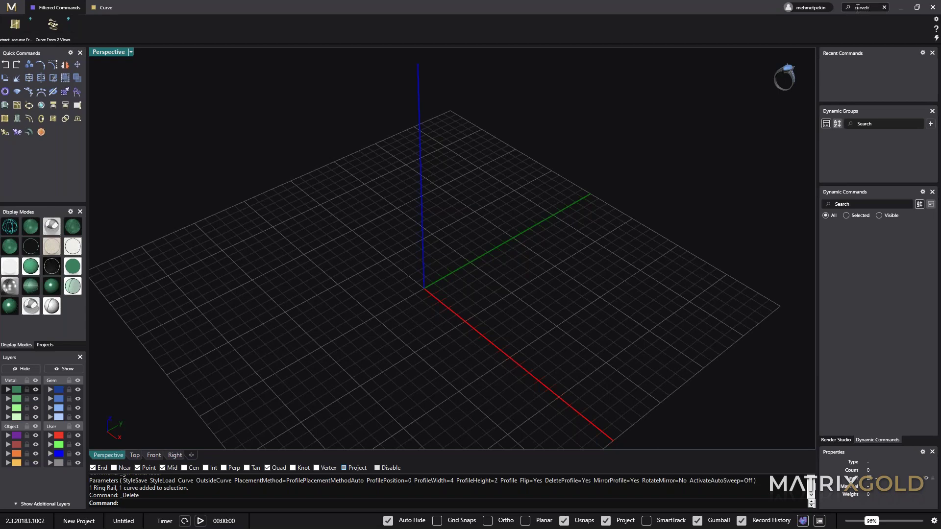
left_click(885, 7)
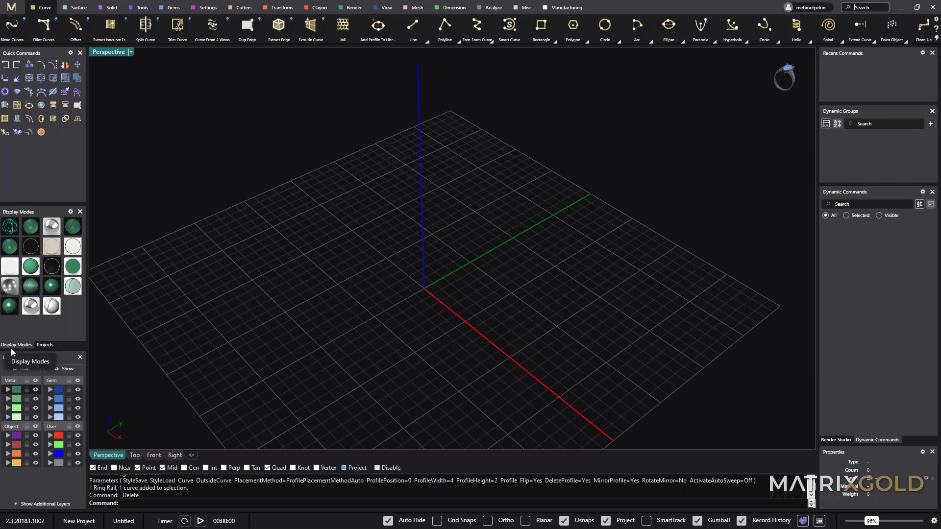
Step: Show the Projects in place of the Display Modes and look through the saved versions of New Project
left_click(45, 345)
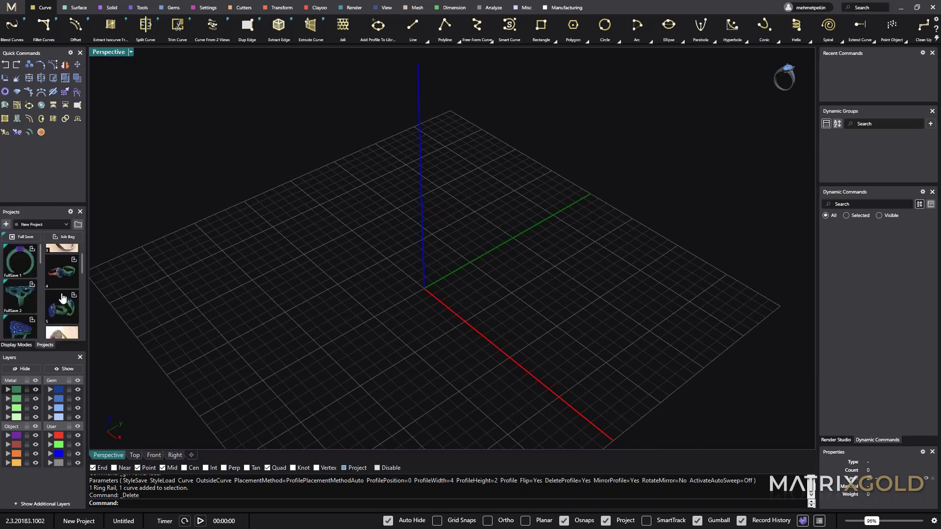
scroll(62, 298, "down", 5)
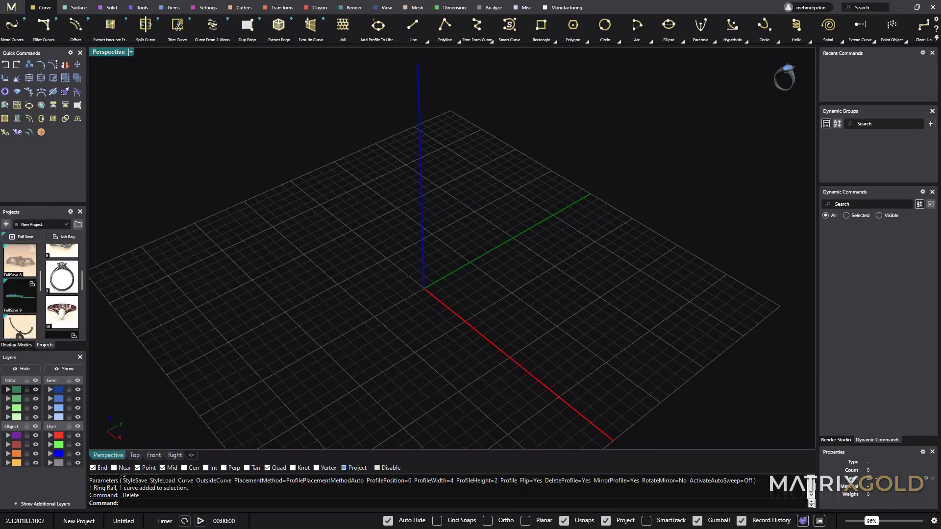
scroll(54, 281, "down", 6)
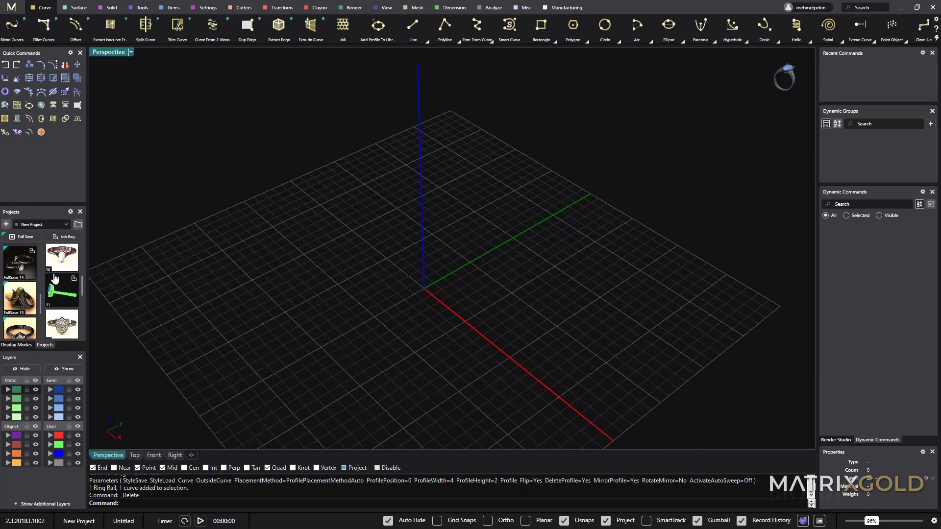
scroll(54, 282, "down", 4)
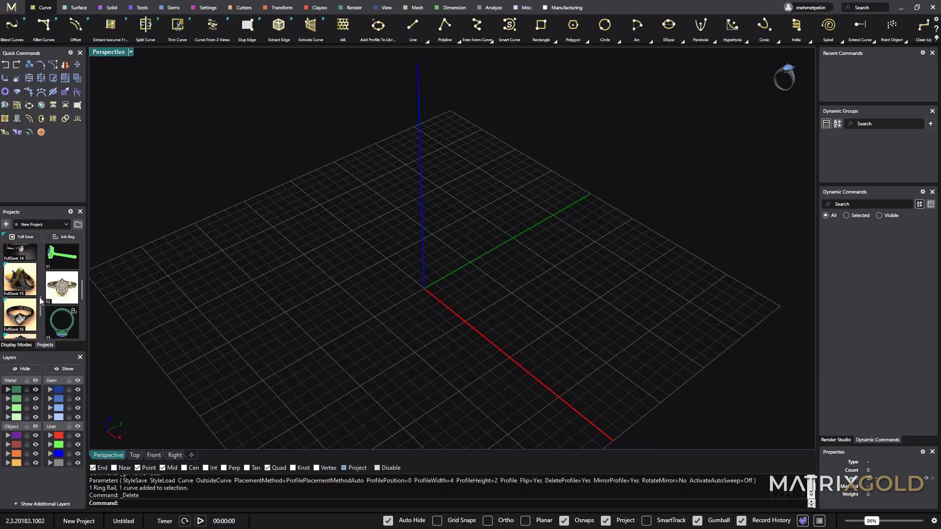
left_click(19, 346)
left_click(45, 346)
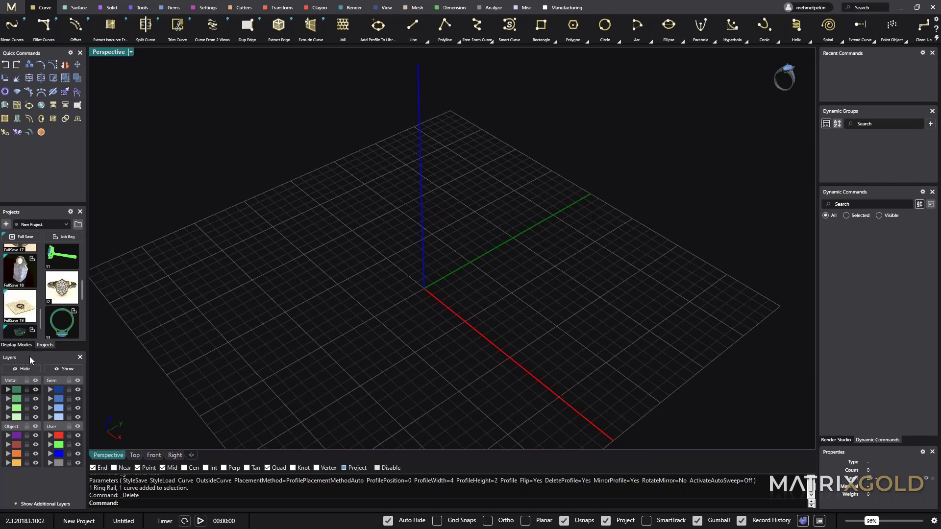
Step: Dock Layers in the same group as Quick Commands
left_click_drag(52, 357, 42, 170)
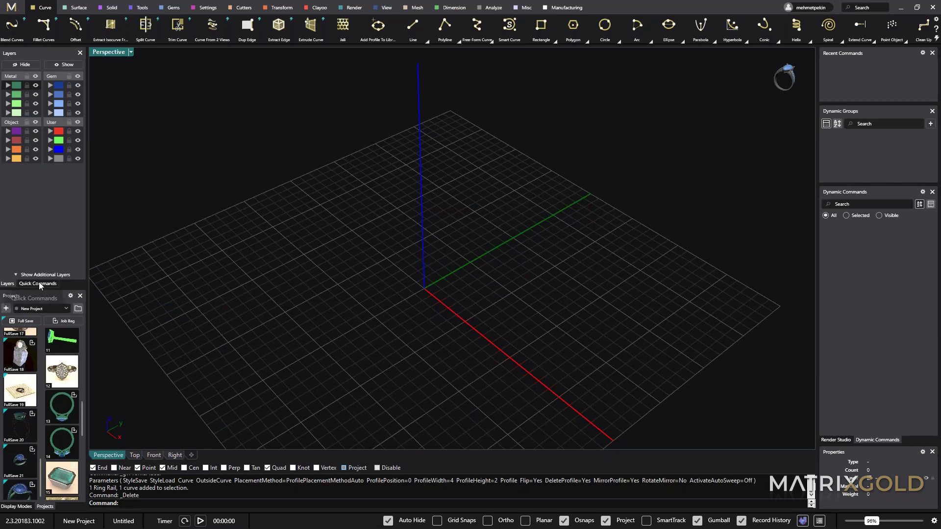
Step: Switch the docked groups between Quick Commands and Layers and between Display Modes and Projects, leaving Layers and Projects shown
left_click(38, 283)
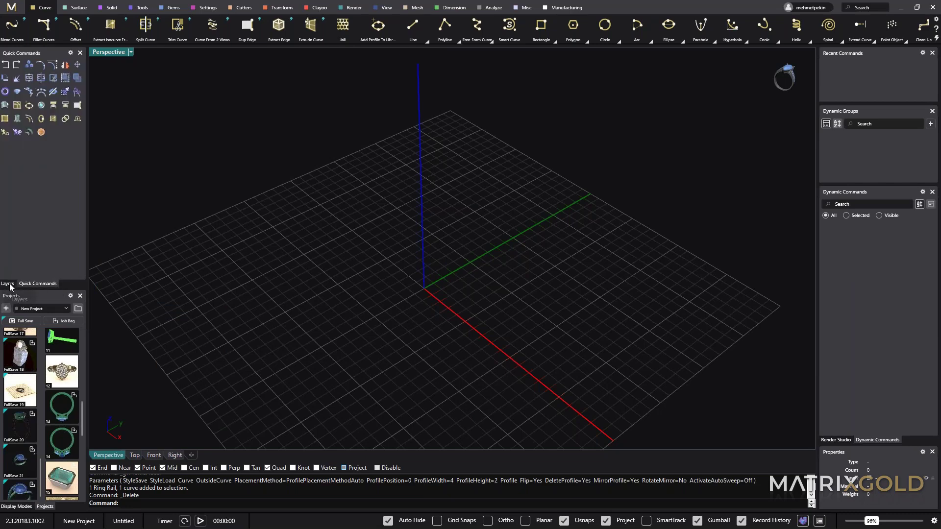
left_click(8, 284)
left_click(38, 284)
left_click(7, 284)
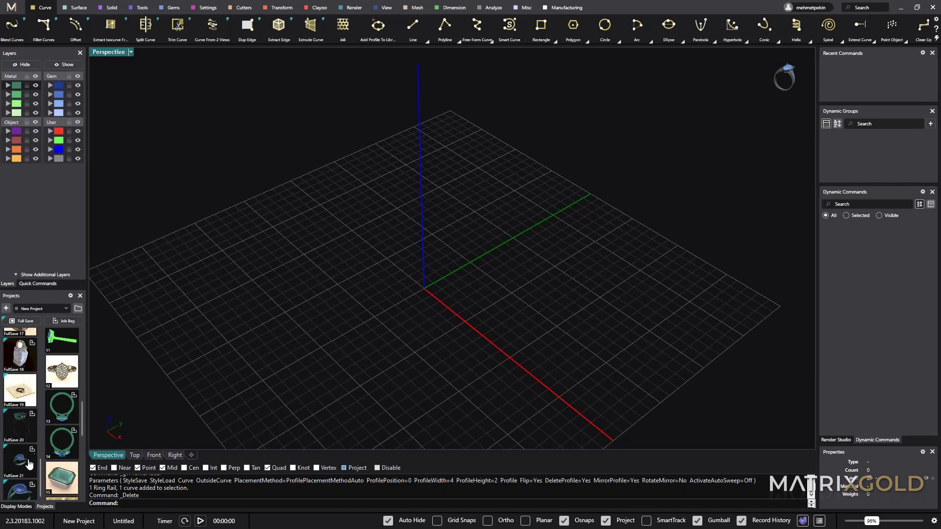
left_click(29, 506)
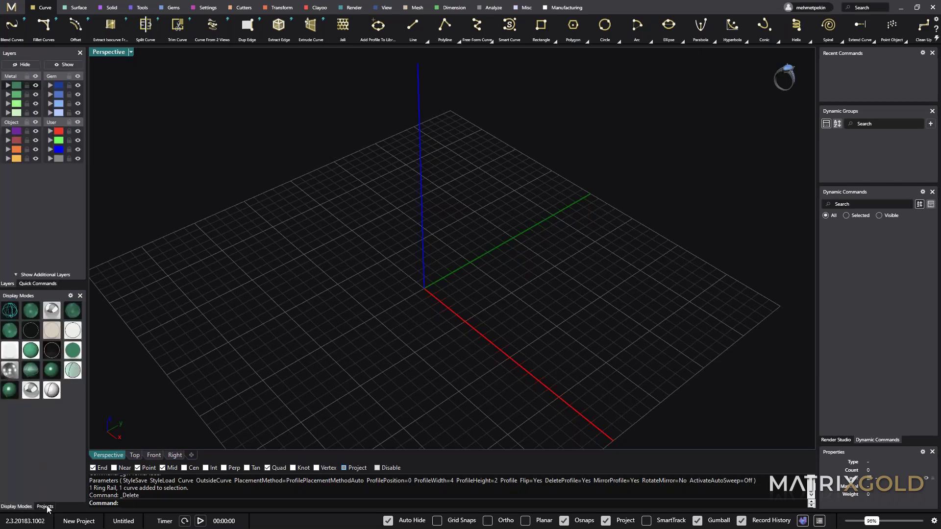
left_click(45, 507)
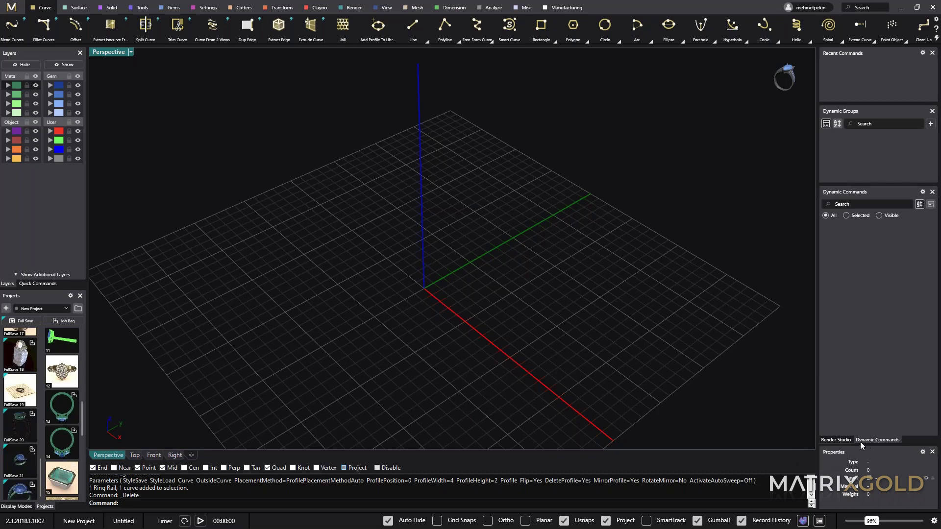
Step: Show Render Studio in place of Dynamic Commands, and dock the Display Modes and Projects group above the Layers group
left_click(844, 439)
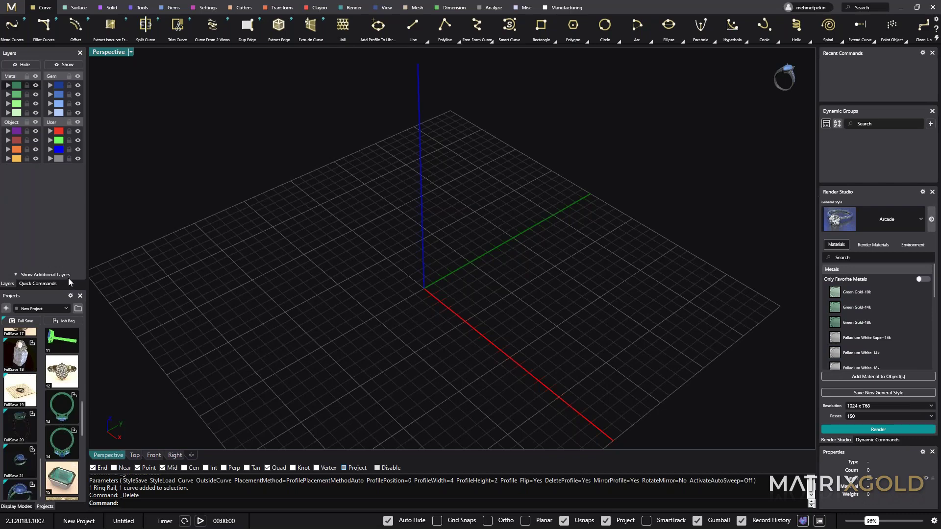
scroll(72, 387, "down", 1)
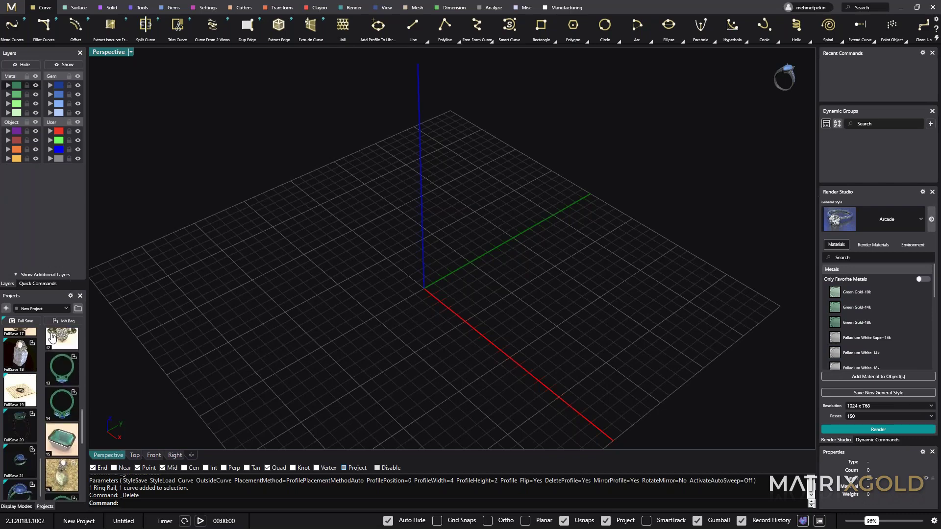
double_click(66, 283)
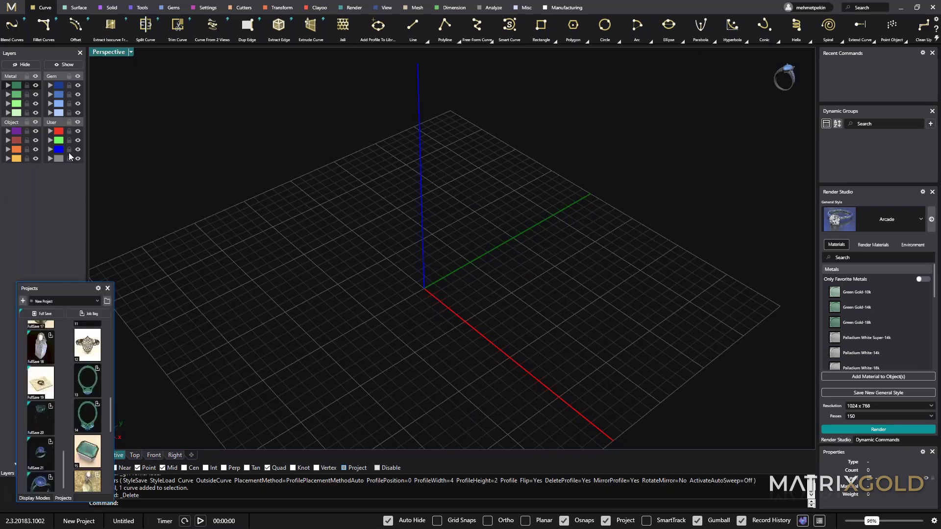
left_click_drag(70, 157, 42, 251)
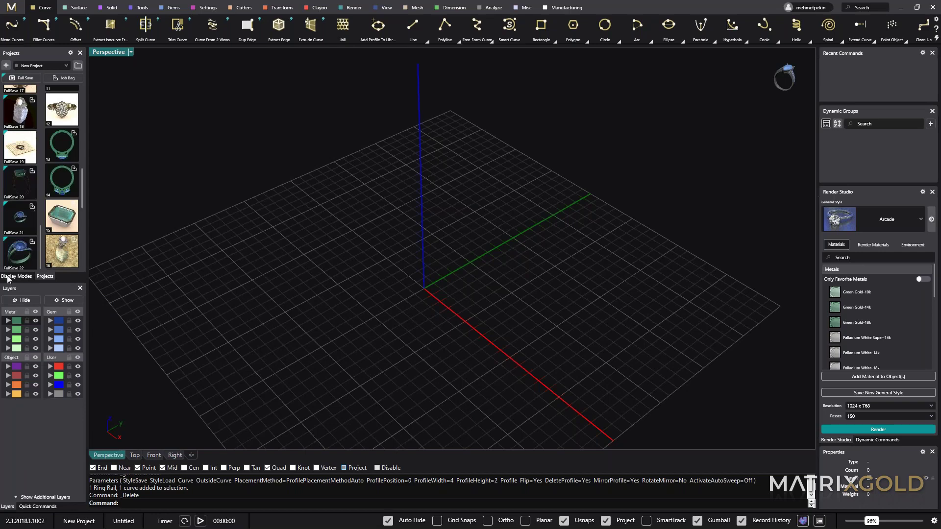
Step: Switch the relocated group back and forth between Display Modes and Projects
left_click(22, 276)
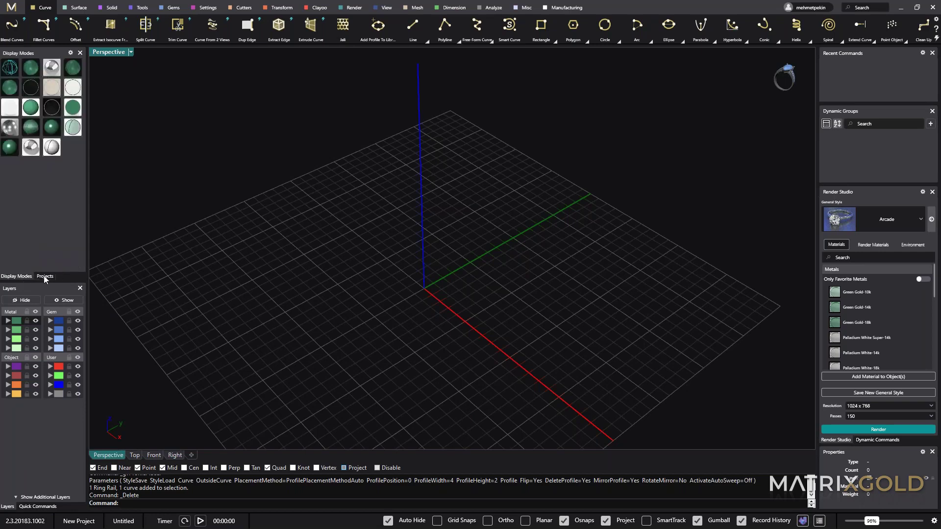
left_click(44, 277)
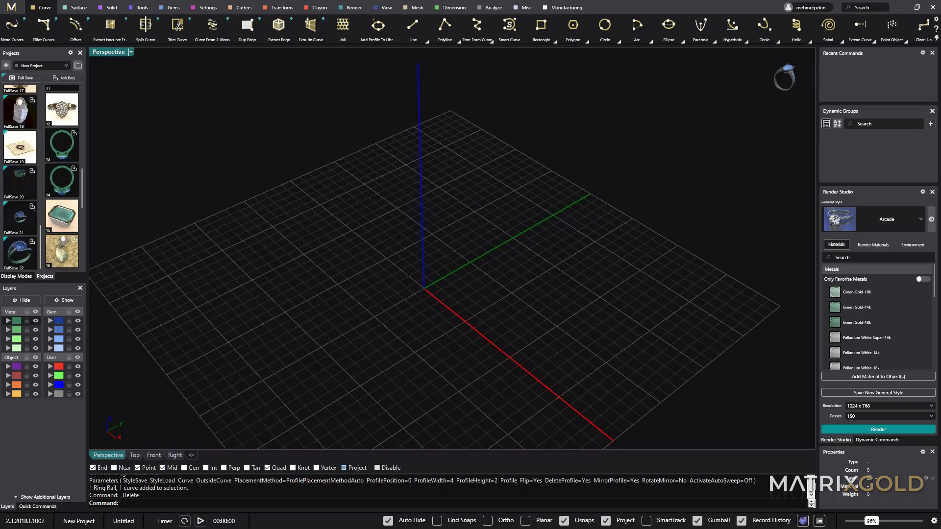
left_click(24, 276)
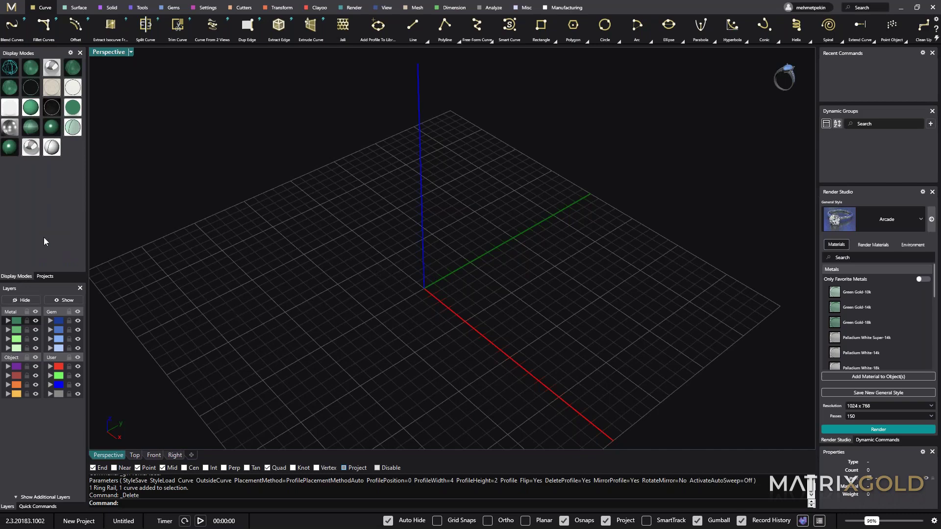
Step: Load the saved ring Export_10_Blank.3dm from New Project's versions into the scene
left_click(45, 276)
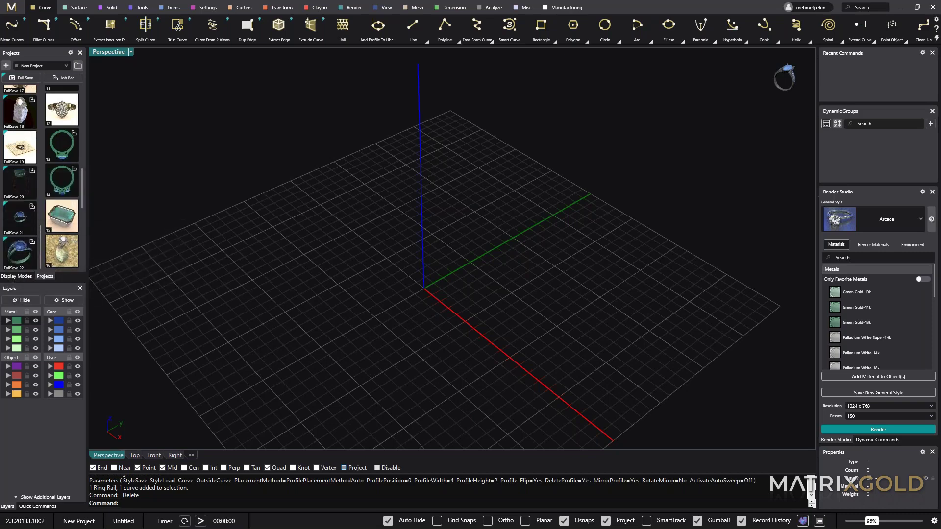
scroll(61, 147, "up", 2)
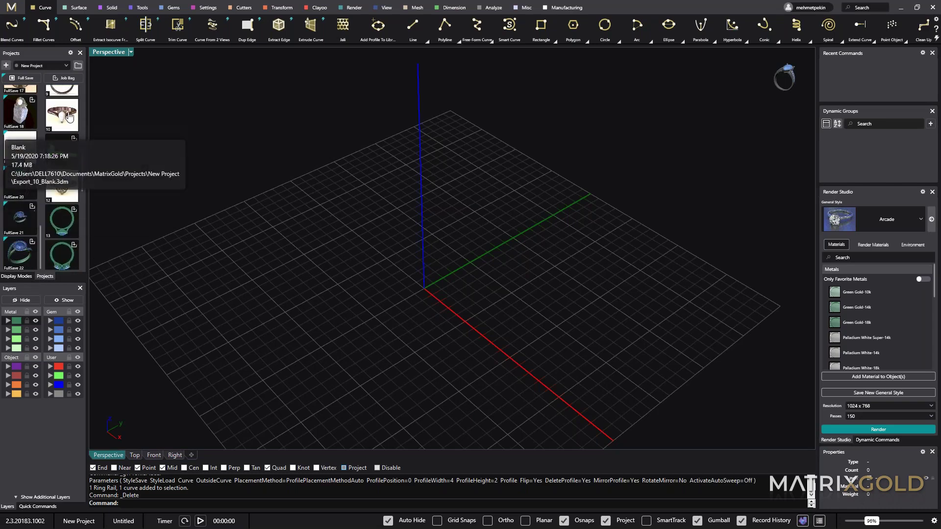
left_click(68, 114)
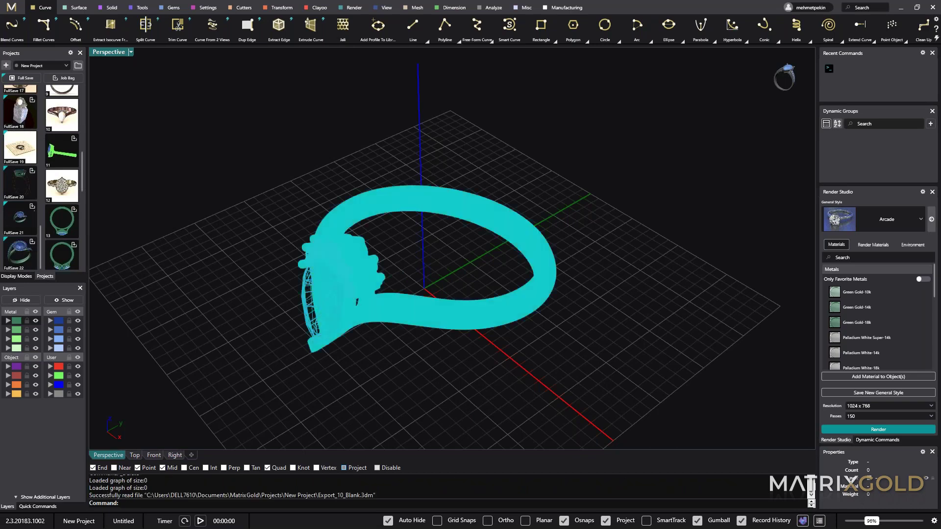
right_click_drag(232, 302, 259, 296)
Step: Change the Perspective view to a solid display mode with a light background and green metal, and deselect the ring
left_click(16, 276)
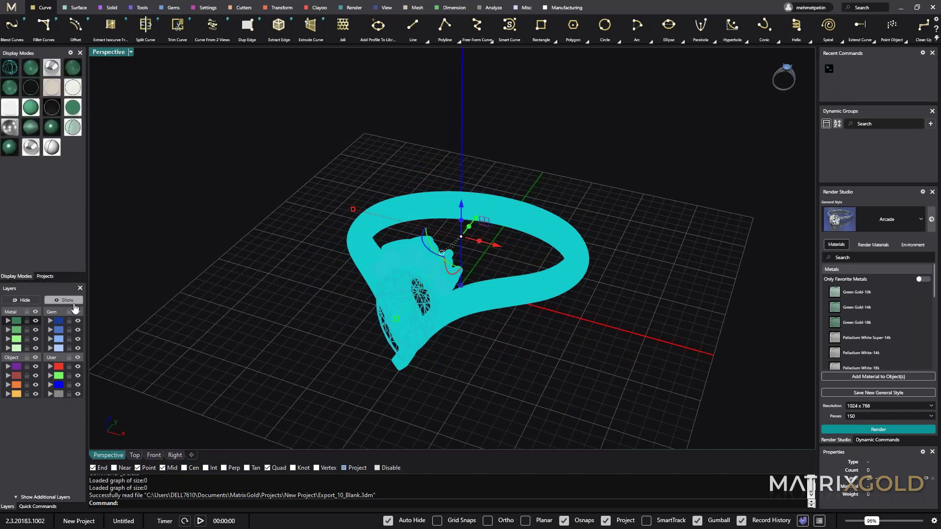
left_click(31, 148)
left_click(584, 346)
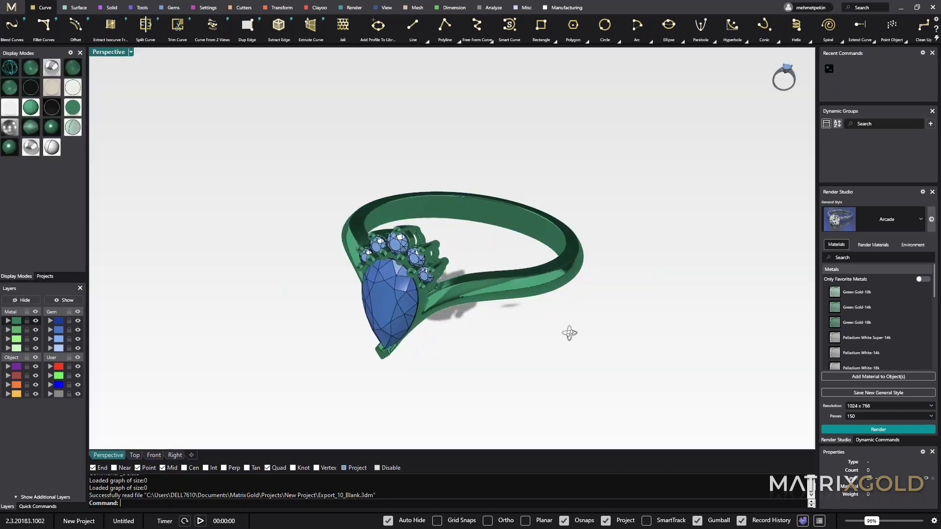
scroll(483, 303, "up", 4)
right_click_drag(485, 302, 504, 288)
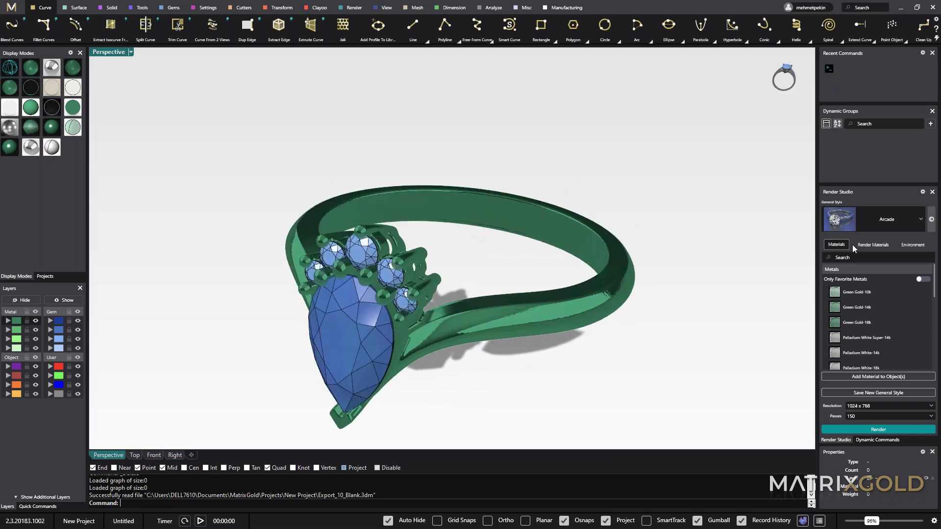
Step: Apply the Interior general style to the ring in Render Studio, dismiss the error notice, and frame the rendered ring closely
left_click(921, 220)
scroll(878, 293, "down", 4)
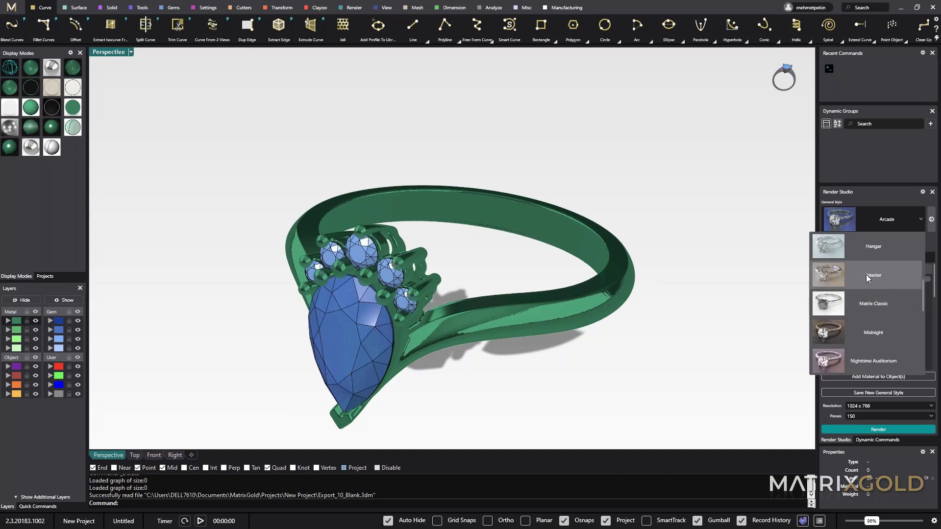
left_click(878, 276)
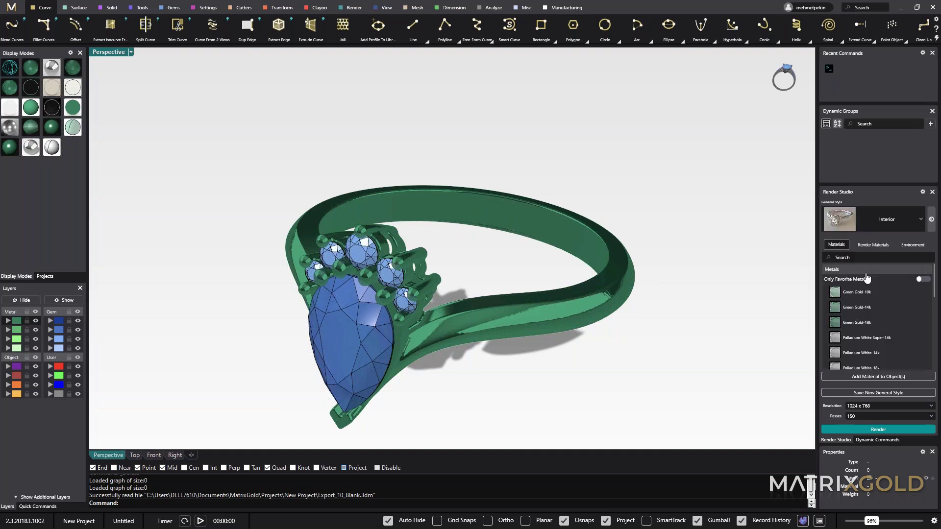
left_click(930, 221)
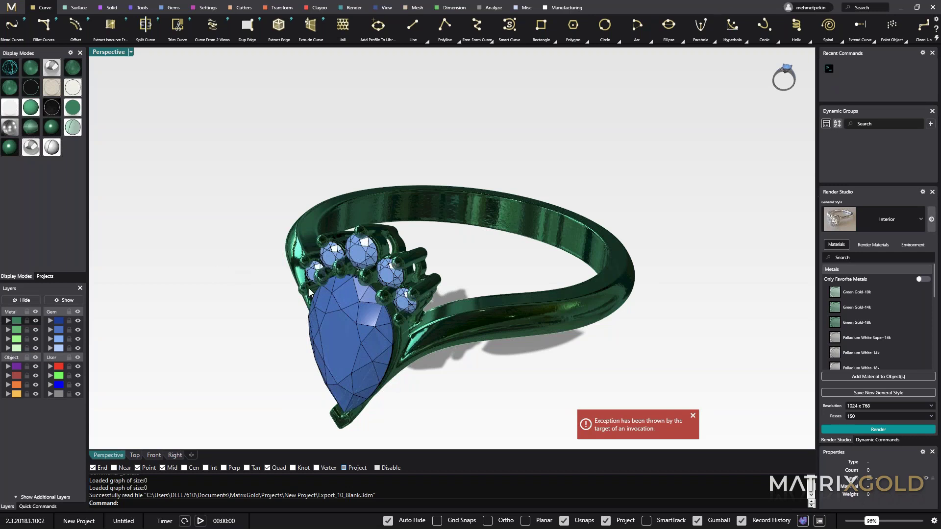
left_click(693, 416)
right_click_drag(711, 368, 710, 350, "shift")
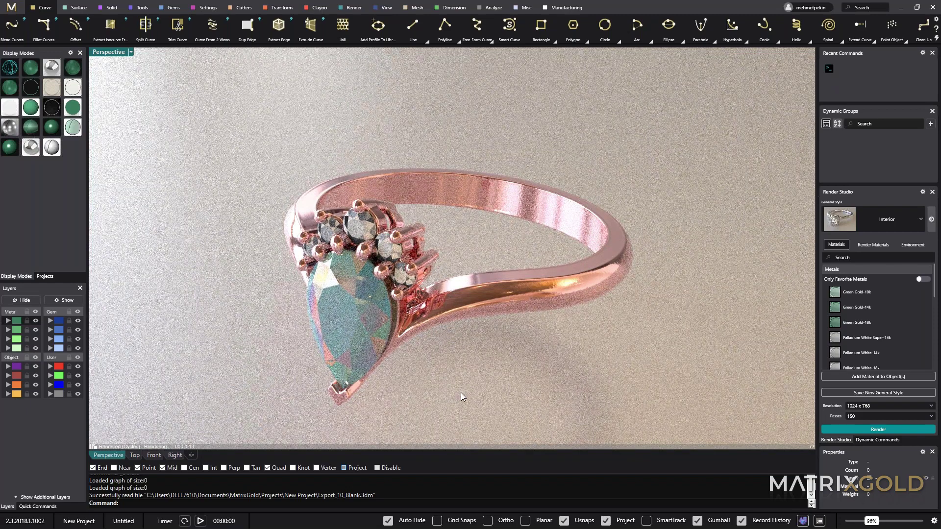
scroll(518, 380, "up", 8)
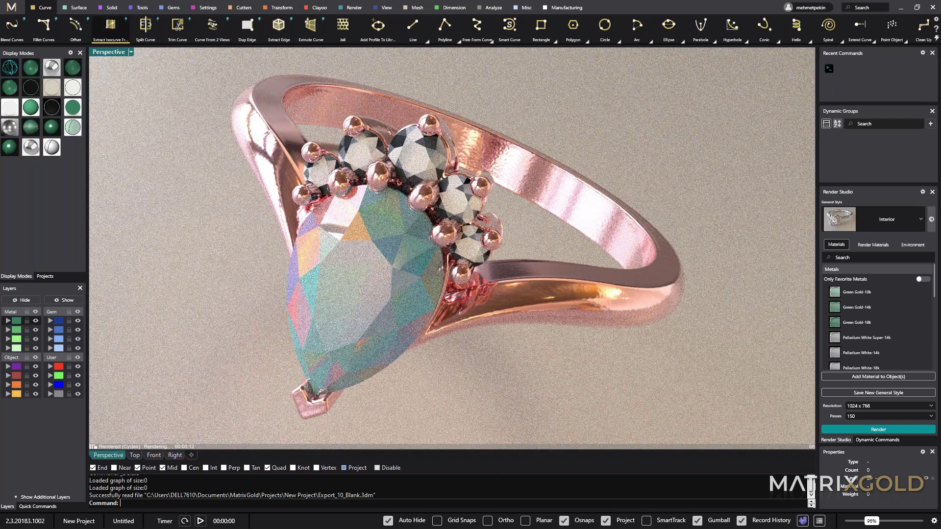
Step: Choose Cycles as the realtime display engine in the Rendered mode's Other Settings and accept the display options
left_click(131, 51)
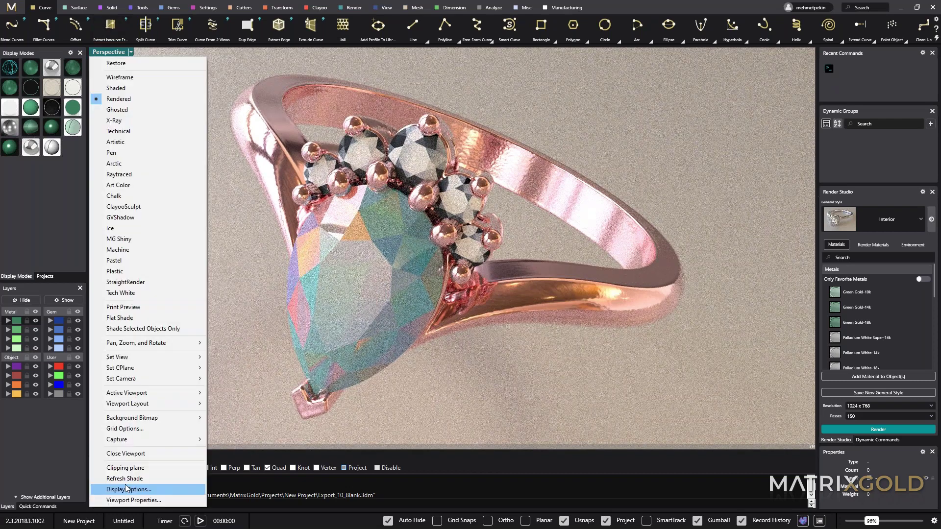
left_click(126, 488)
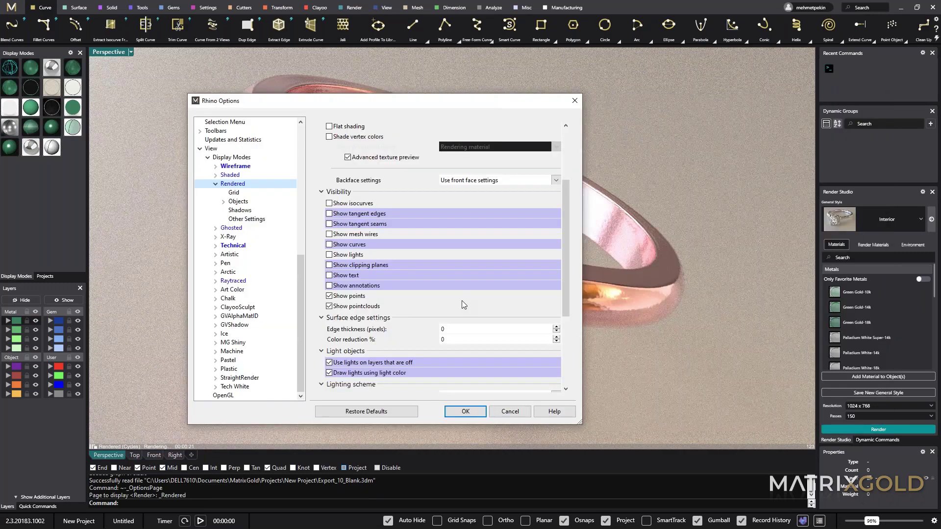
scroll(463, 300, "down", 5)
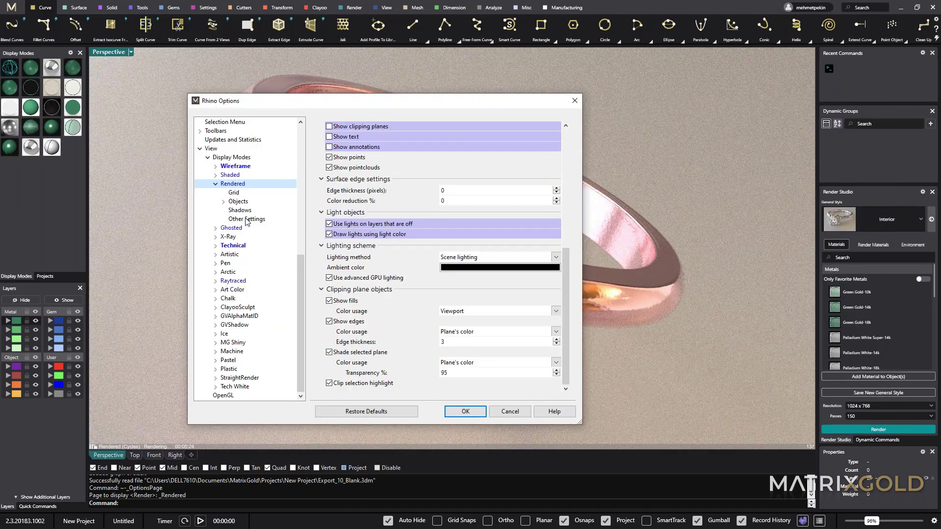
left_click(246, 219)
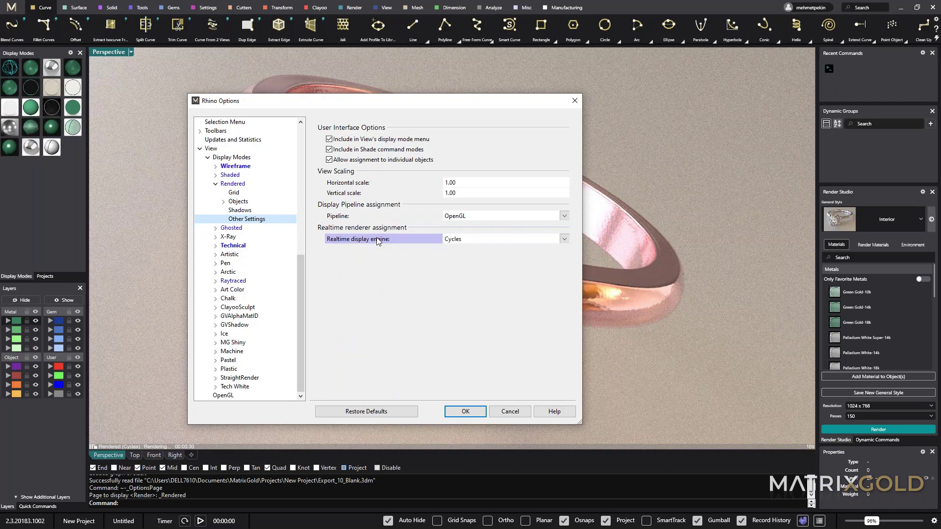
left_click(567, 240)
left_click(567, 241)
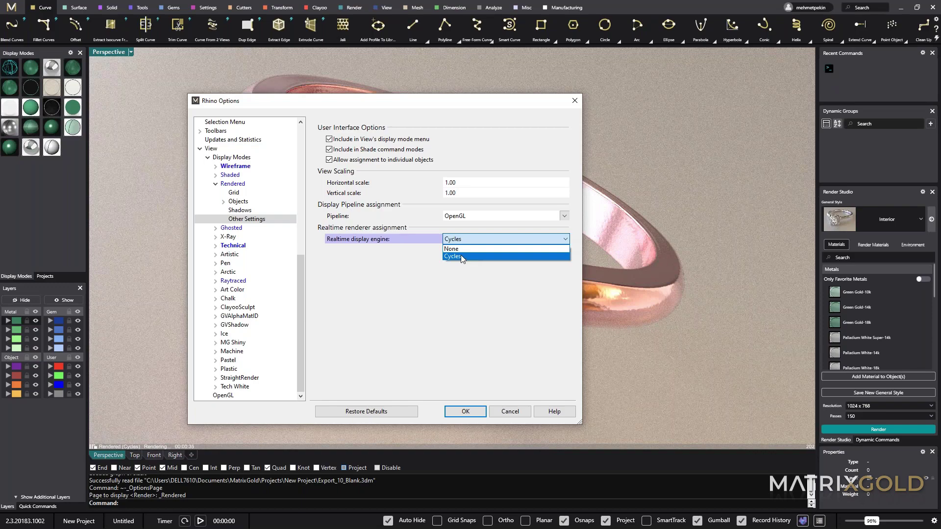
left_click(460, 255)
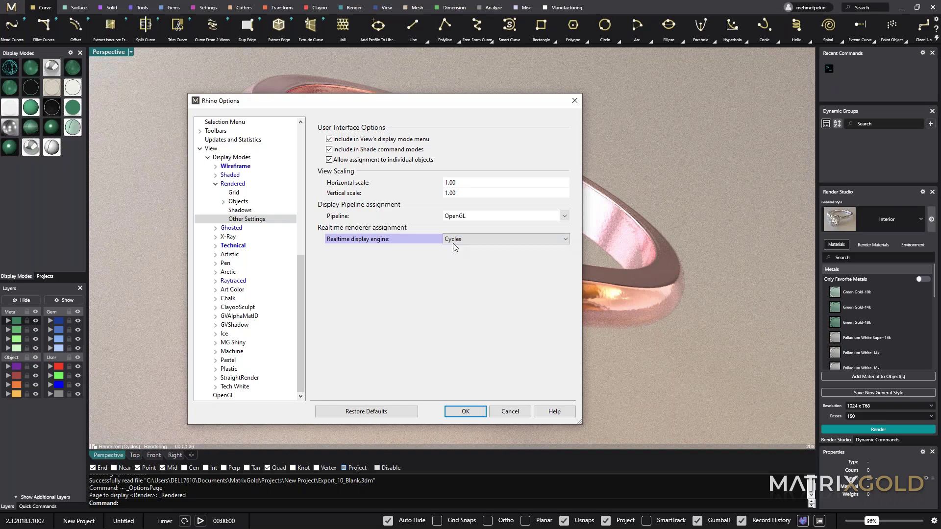
left_click(465, 412)
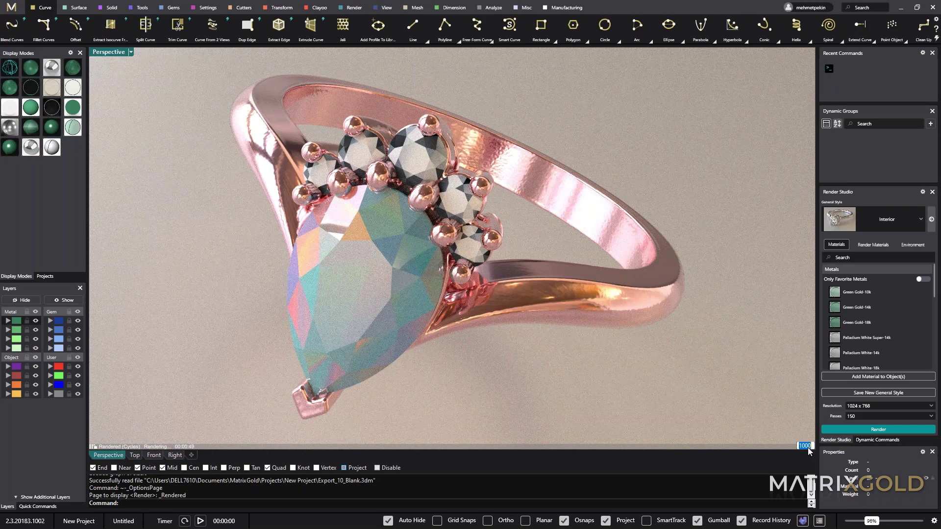
Step: Assign the Platinum Ruthenium material to the ring's metal mesh, deselect it, and inspect the render from the front
left_click(765, 389)
left_click(535, 308)
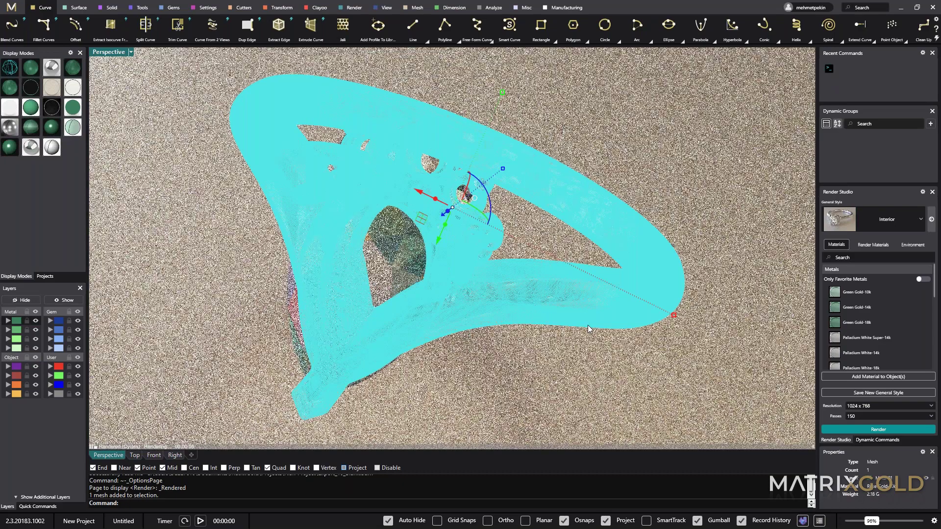
scroll(855, 324, "down", 3)
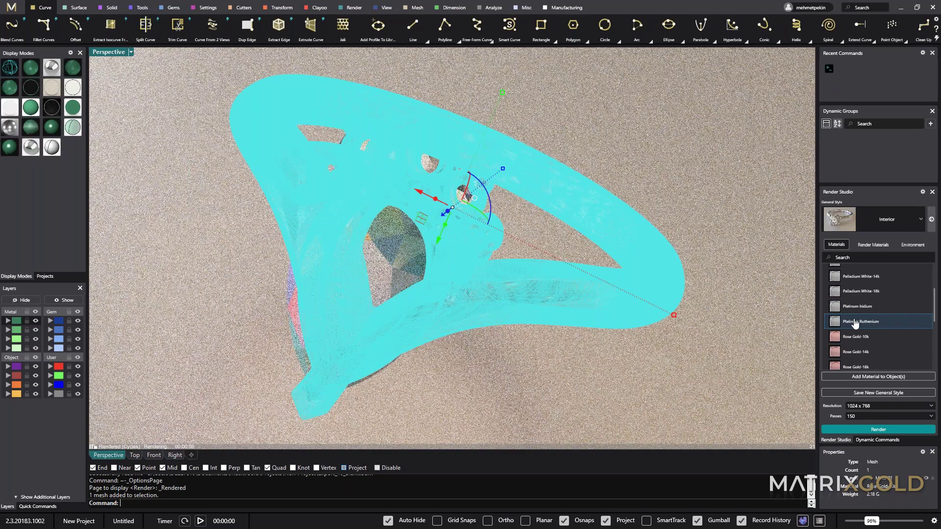
left_click(856, 323)
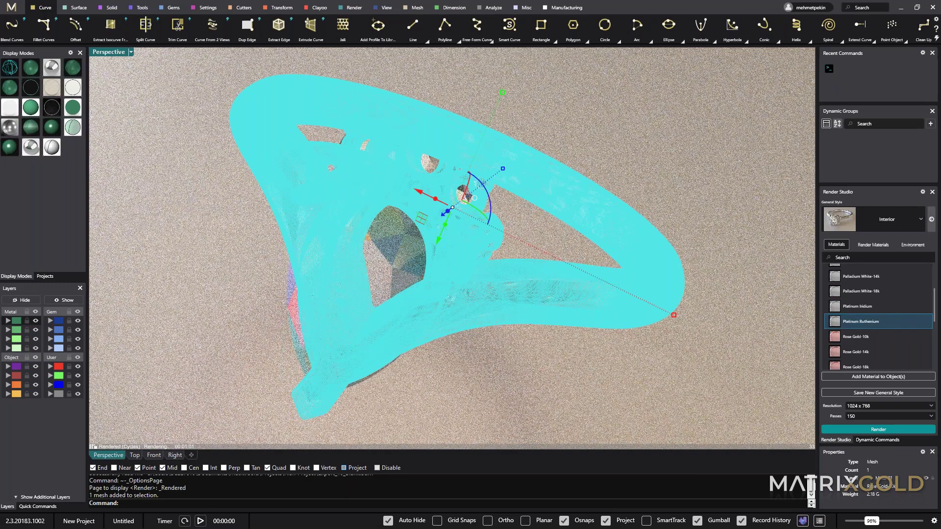
key("Escape")
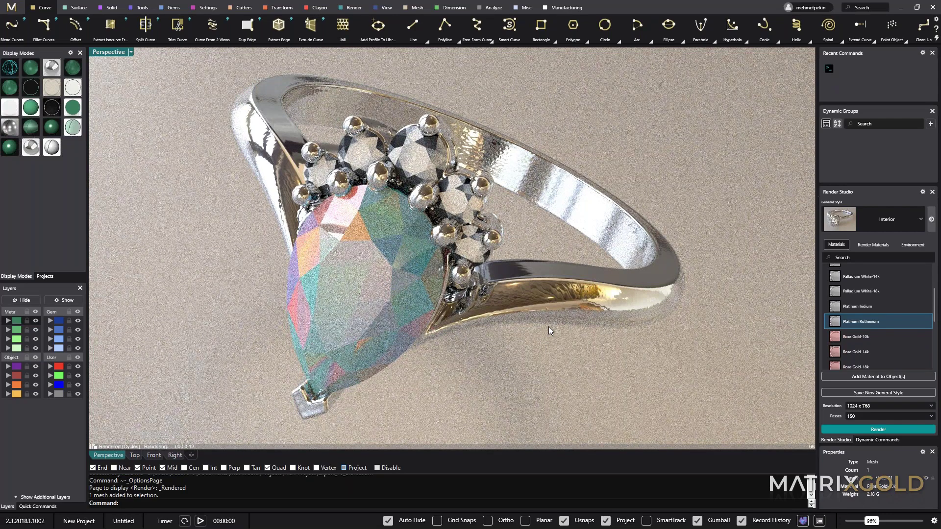
right_click_drag(548, 326, 549, 337)
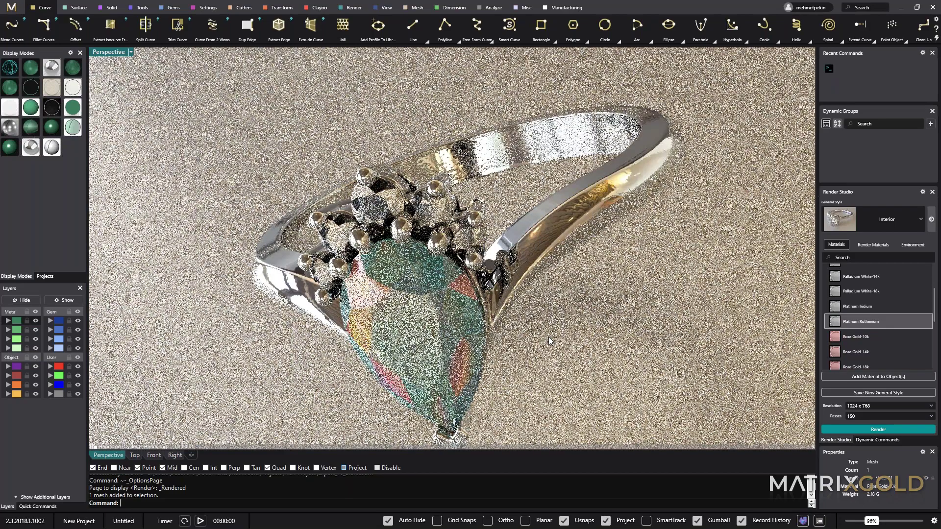
right_click_drag(548, 337, 548, 337)
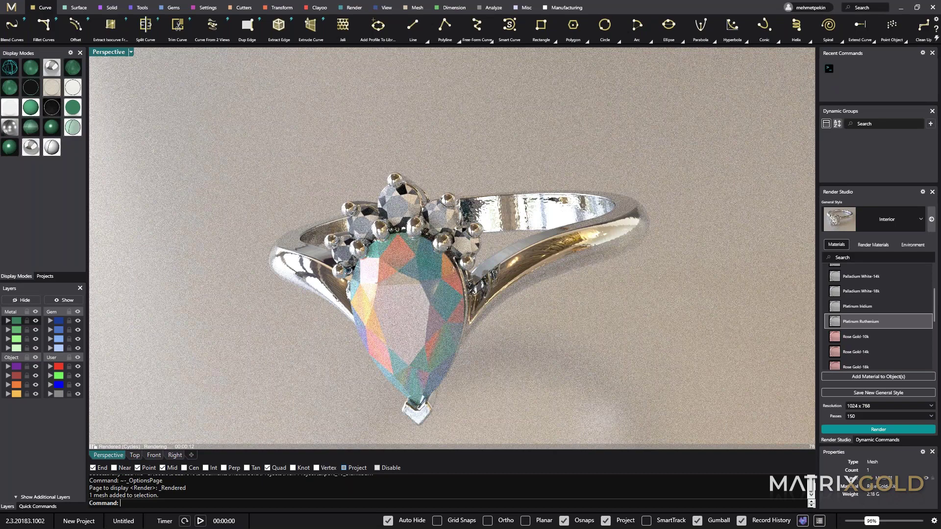
Step: Render the ring at 1024 x 768 with 150 passes and close the render window
left_click(877, 430)
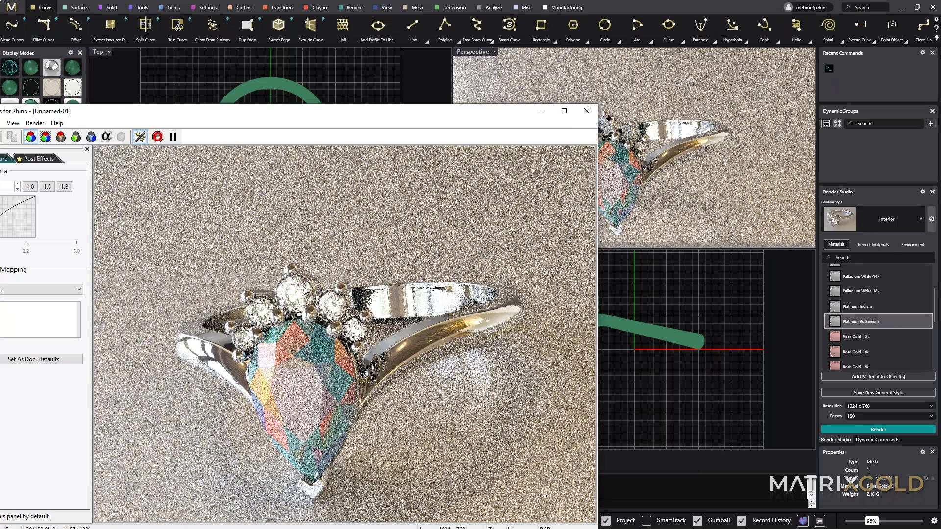
left_click(586, 111)
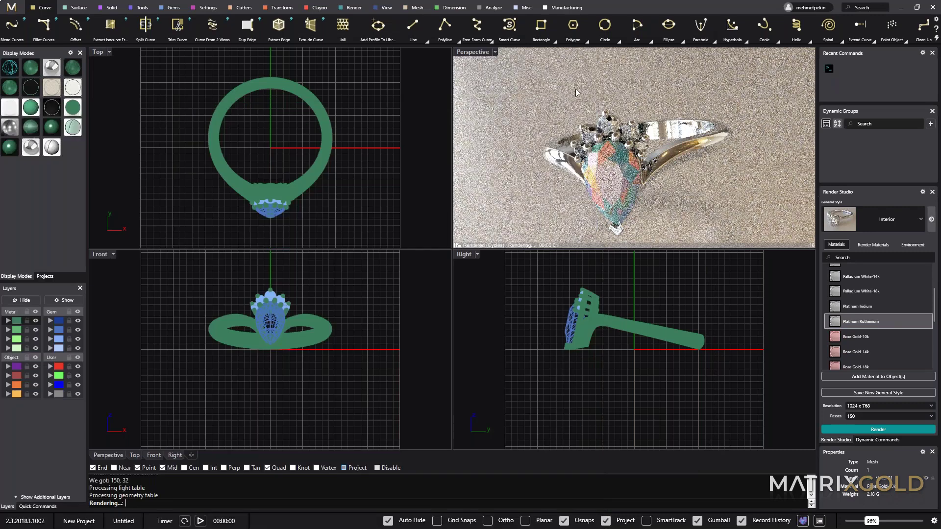
Step: Switch between the four-view layout and the enlarged Perspective and Right views, ending with the Perspective view maximized
left_click(469, 54)
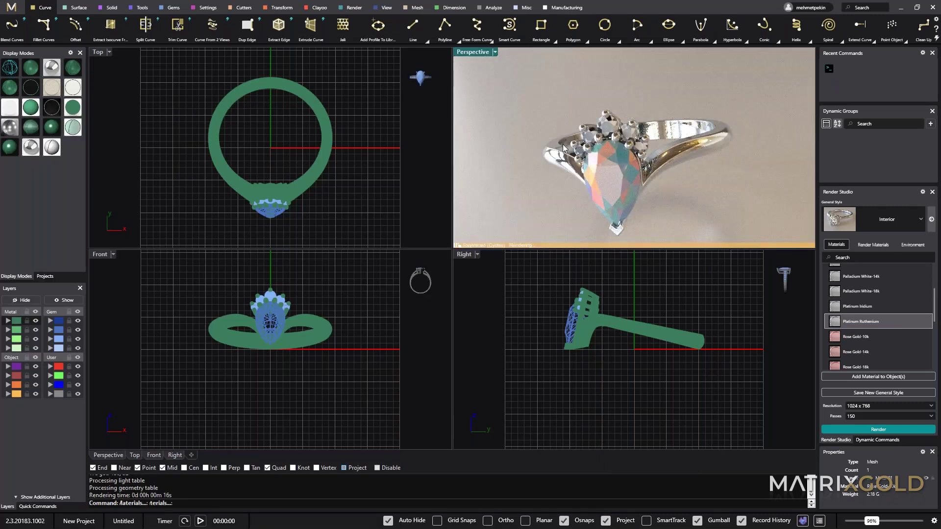
key("ctrl+m")
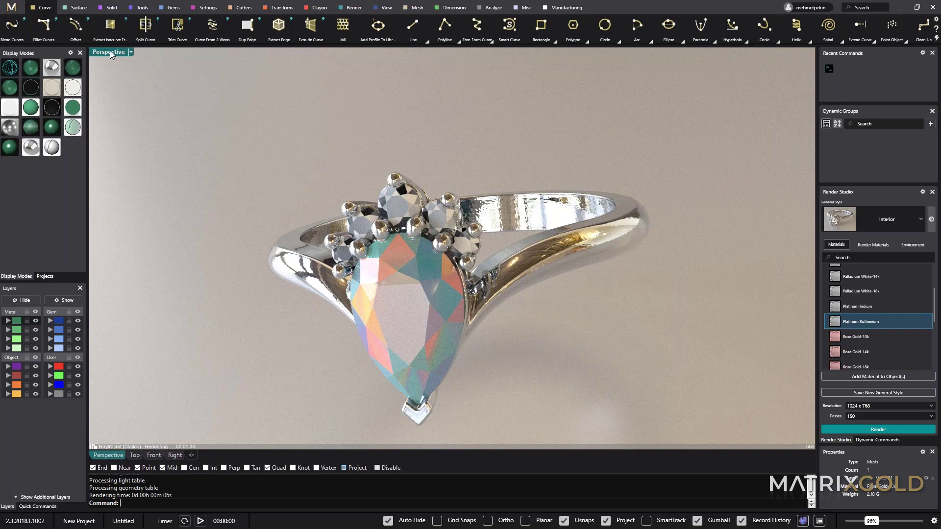
double_click(110, 51)
left_click(110, 51)
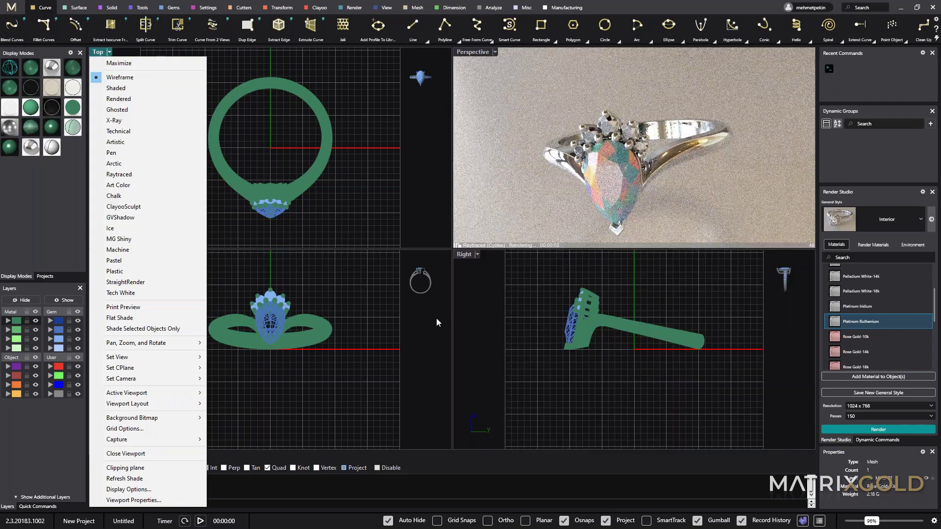
left_click(436, 318)
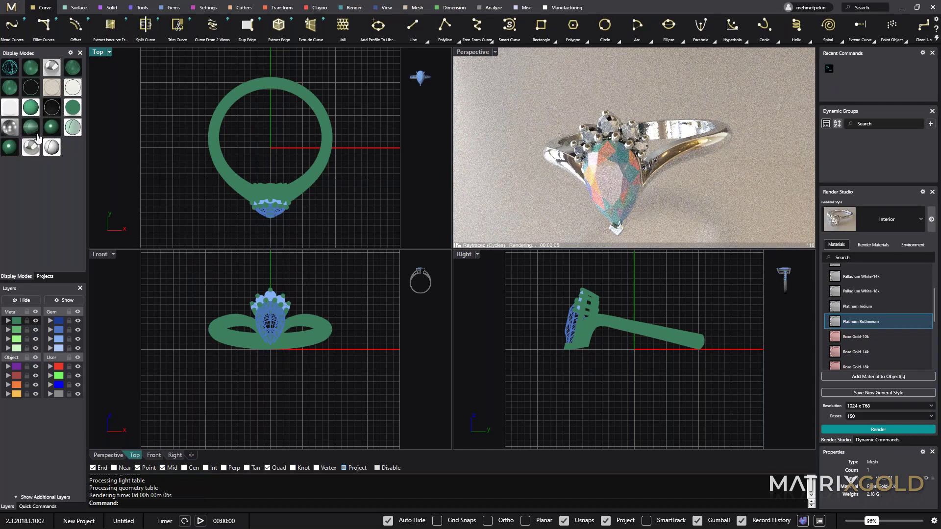
double_click(466, 254)
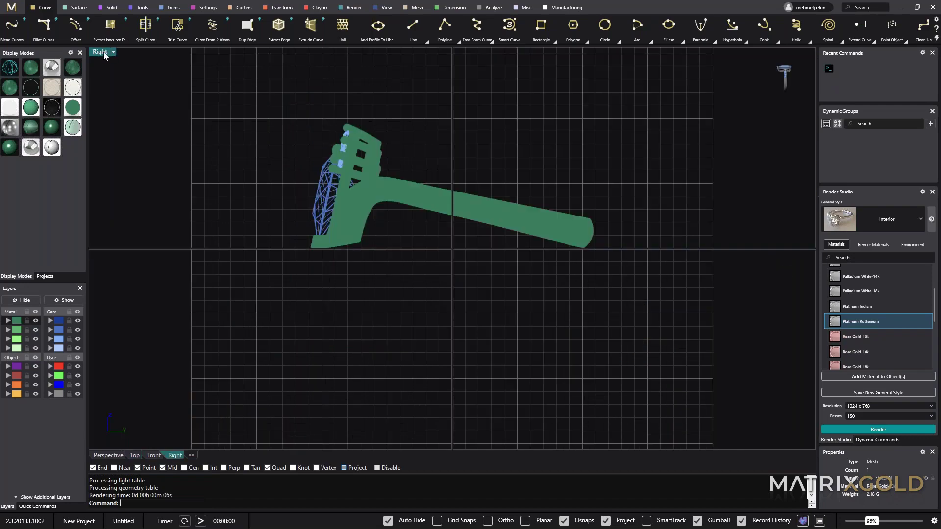
double_click(104, 52)
left_click(470, 53)
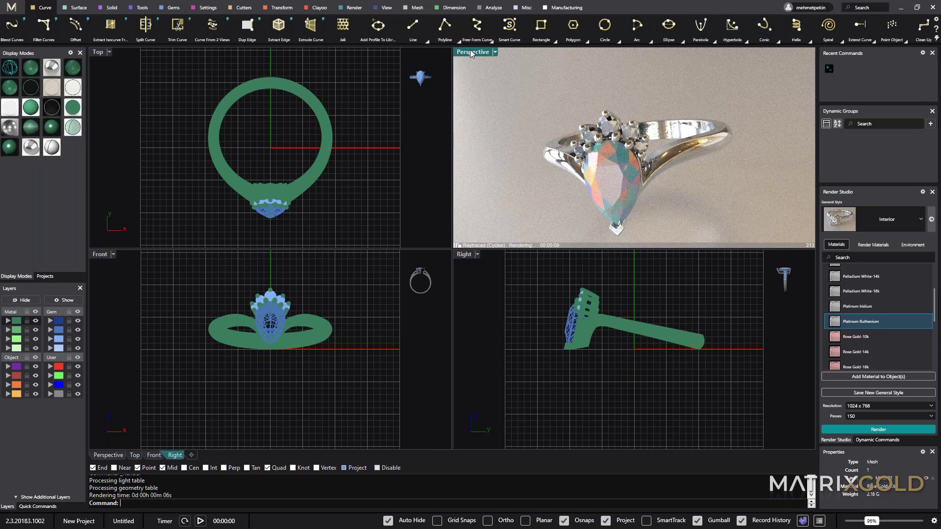
double_click(471, 53)
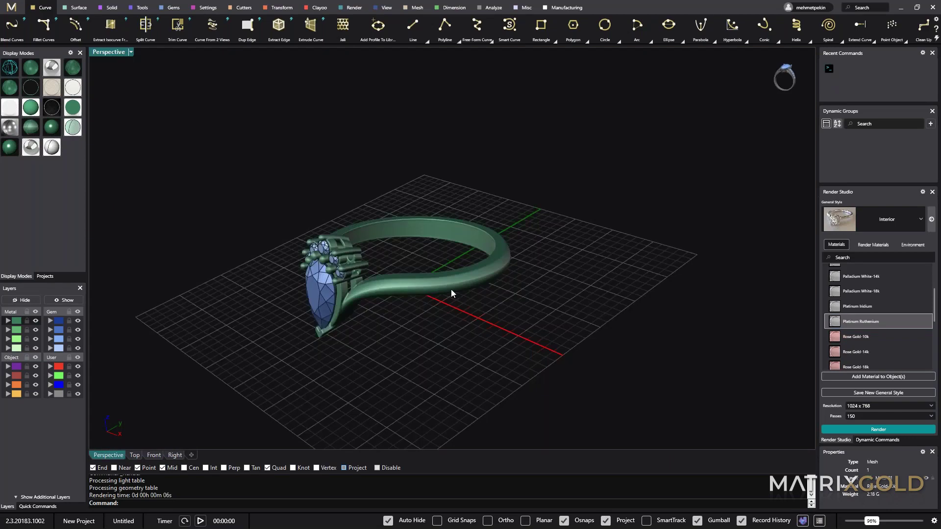
Step: Examine the shaded ring's inner band, prongs and gems up close, briefly selecting and deselecting the whole ring
scroll(451, 289, "up", 5)
right_click_drag(451, 290, 314, 286)
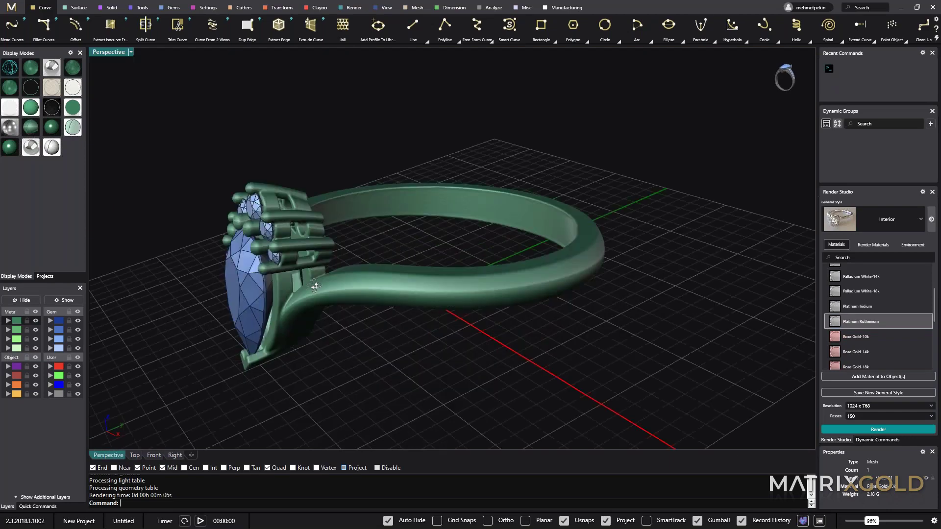
left_click_drag(465, 115, 177, 386)
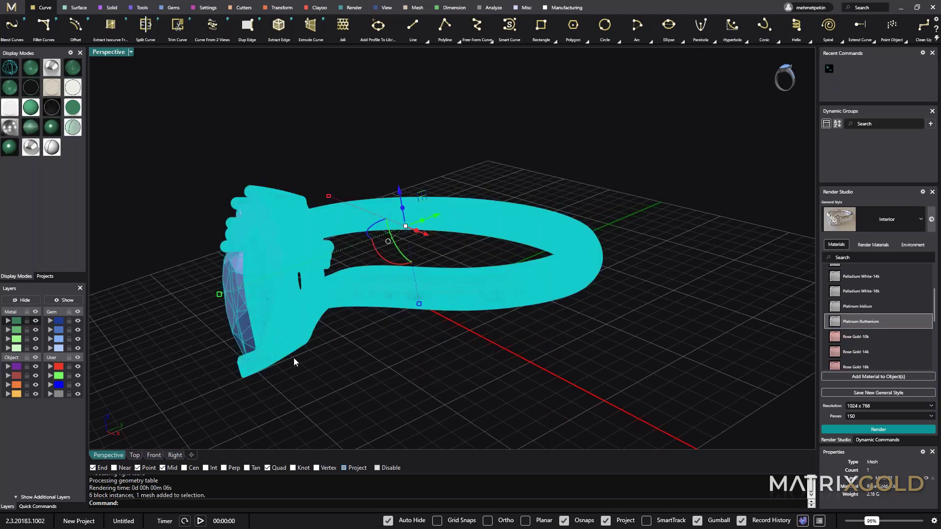
left_click(561, 178)
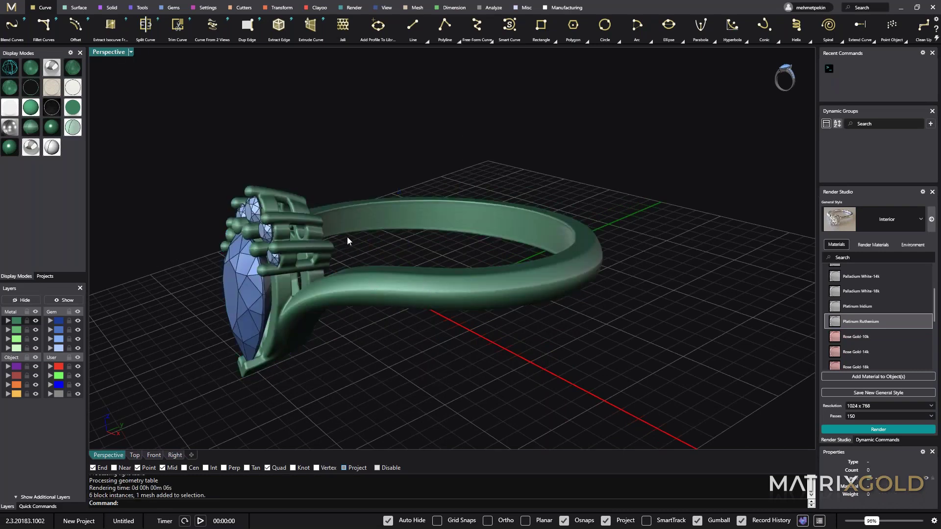
scroll(454, 201, "up", 5)
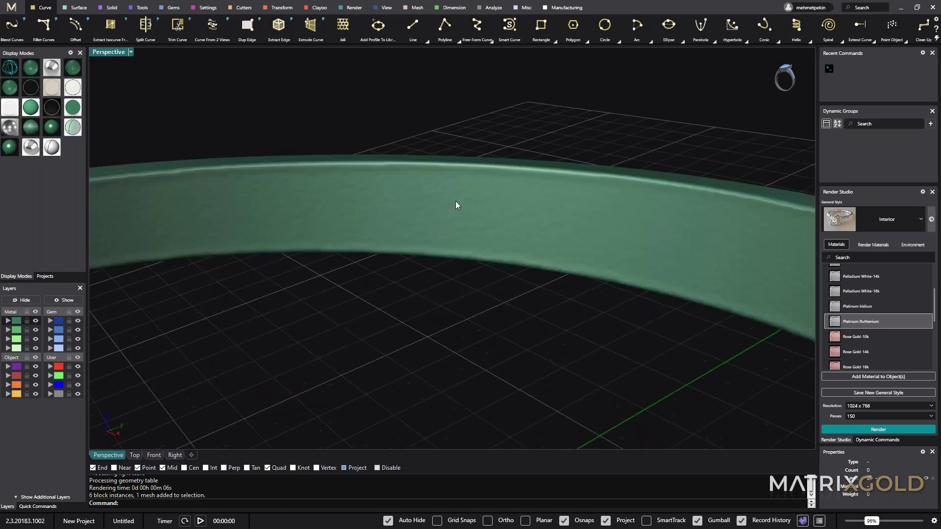
scroll(342, 273, "down", 5)
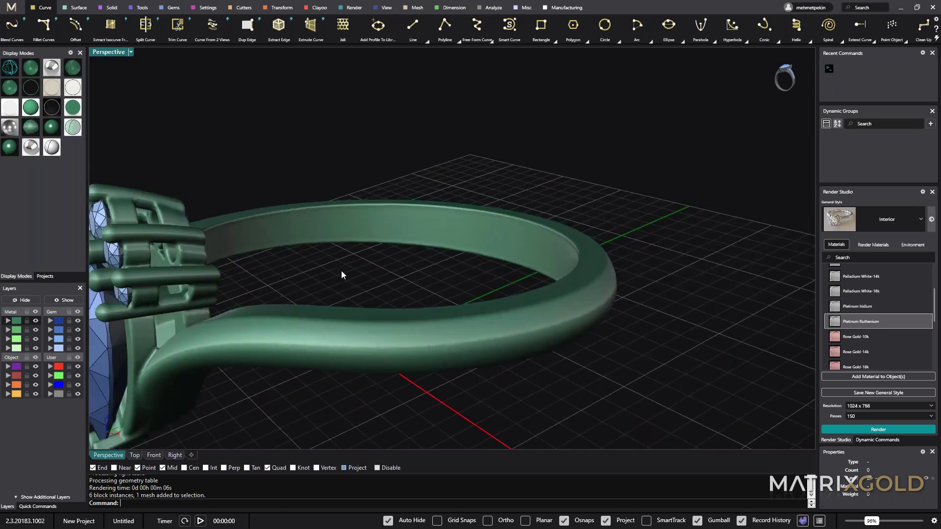
scroll(325, 298, "down", 3)
scroll(325, 298, "up", 4)
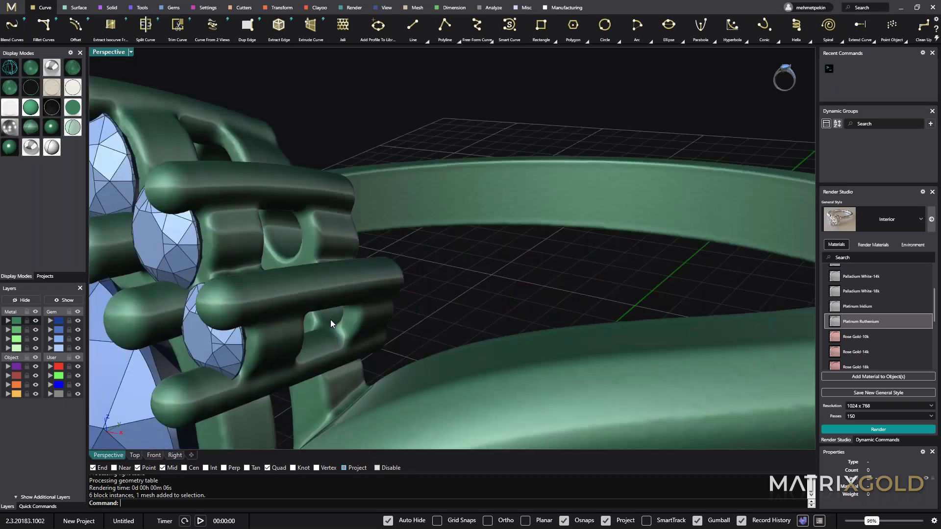
scroll(328, 320, "down", 4)
scroll(325, 320, "down", 2)
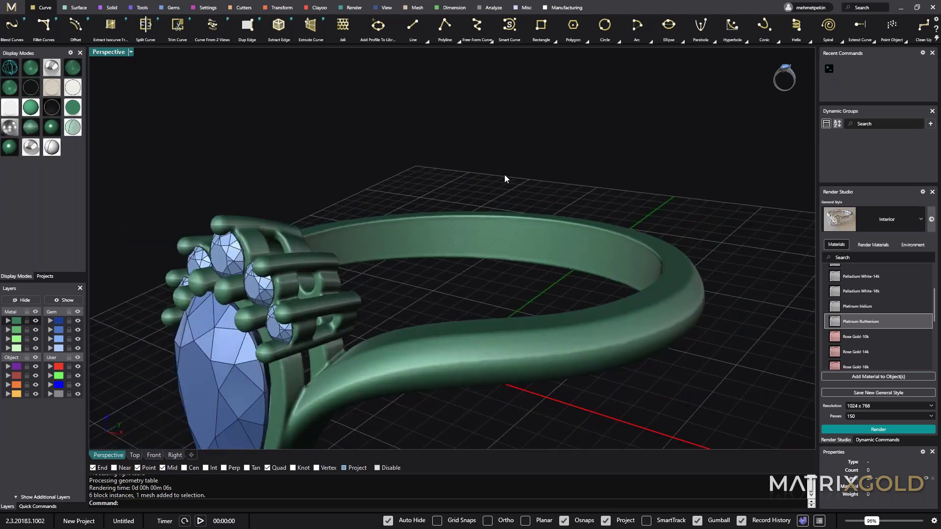
Step: Delete the entire ring, including its metal mesh and all gems, leaving the scene empty
key("ctrl+a")
key("Delete")
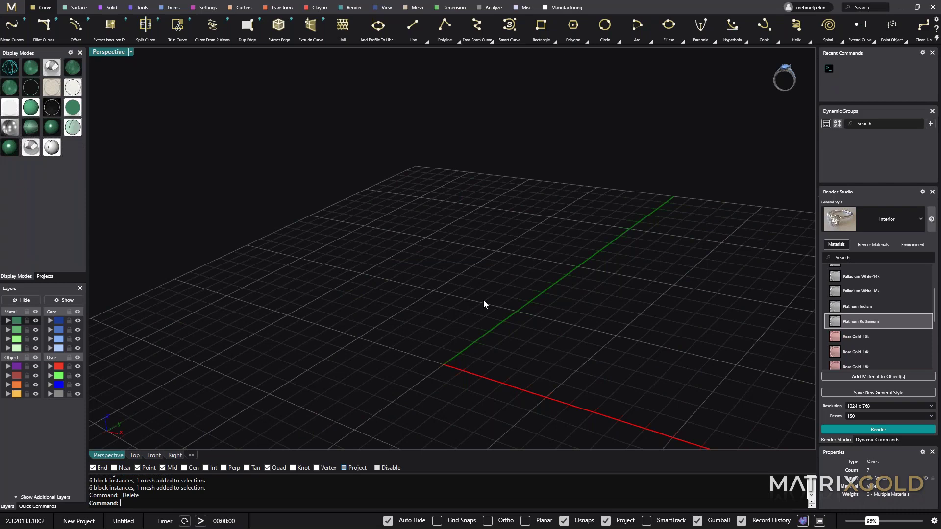
scroll(483, 304, "down", 2)
scroll(451, 231, "down", 3)
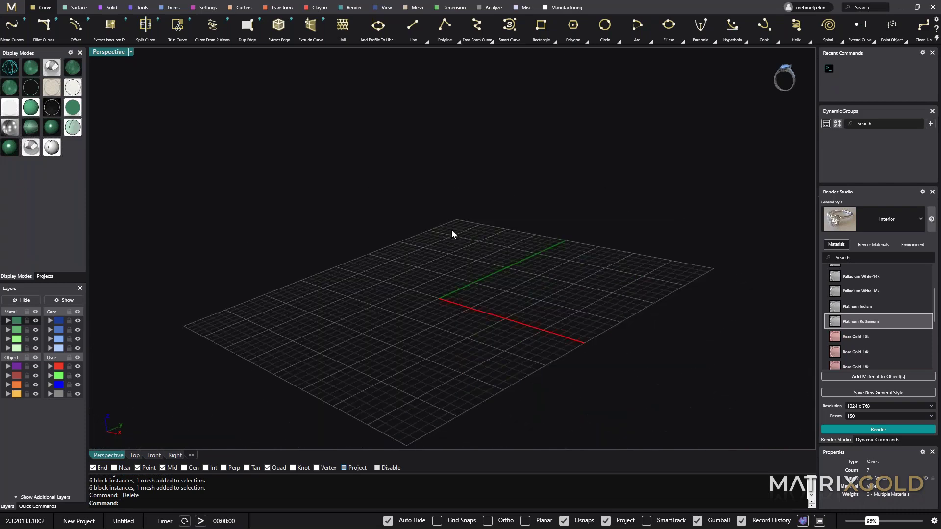
right_click_drag(452, 230, 492, 260)
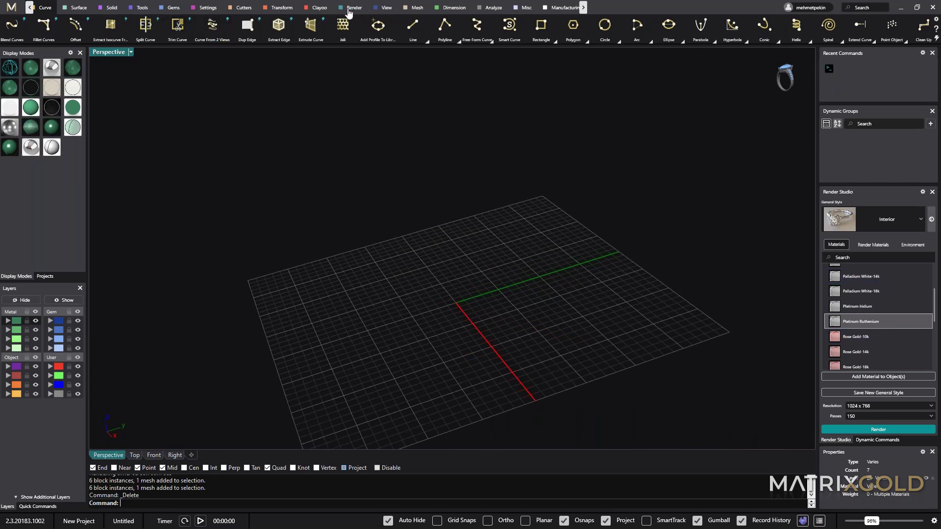
Step: Create a thick solid torus lying flat on the grid, centered at the origin
left_click(207, 8)
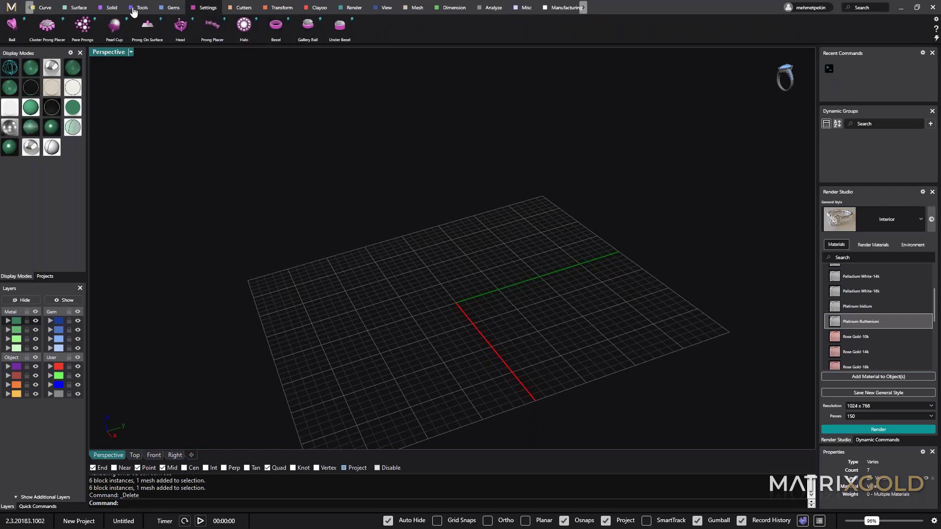
left_click(109, 7)
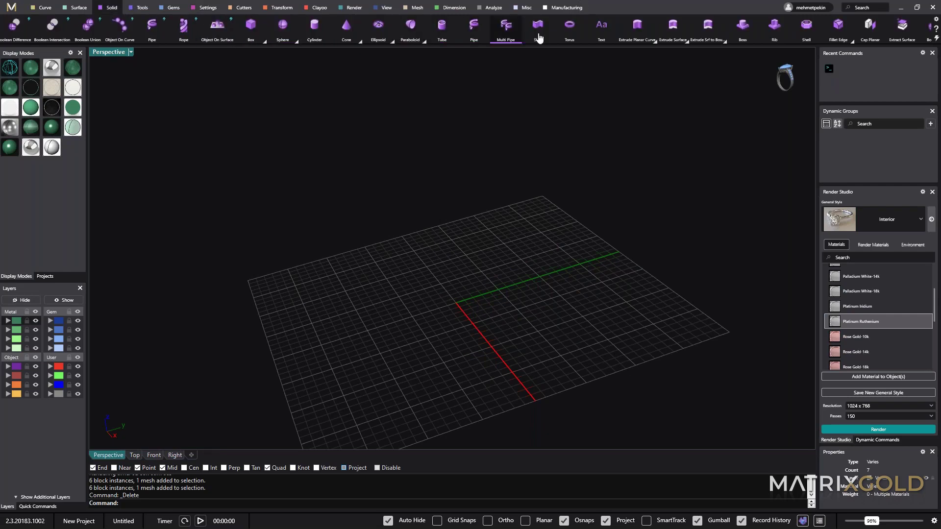
left_click(569, 27)
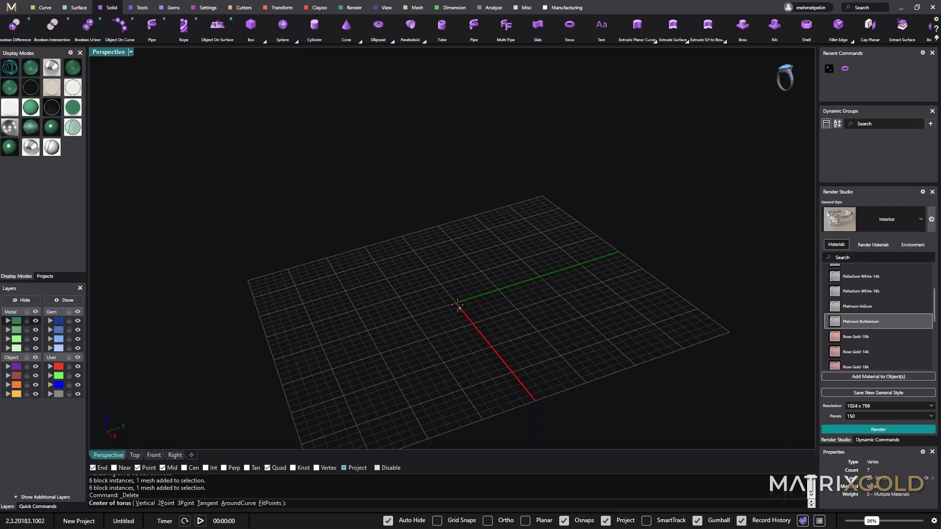
left_click(458, 311)
left_click(422, 364)
left_click(398, 376)
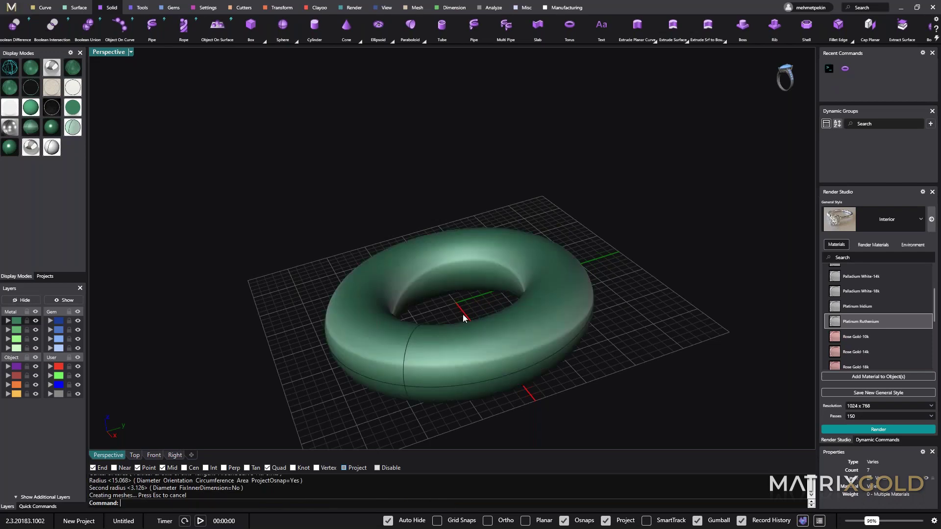
Step: Examine the torus from several angles, selecting and deselecting it once
right_click_drag(398, 376, 534, 137)
left_click(498, 275)
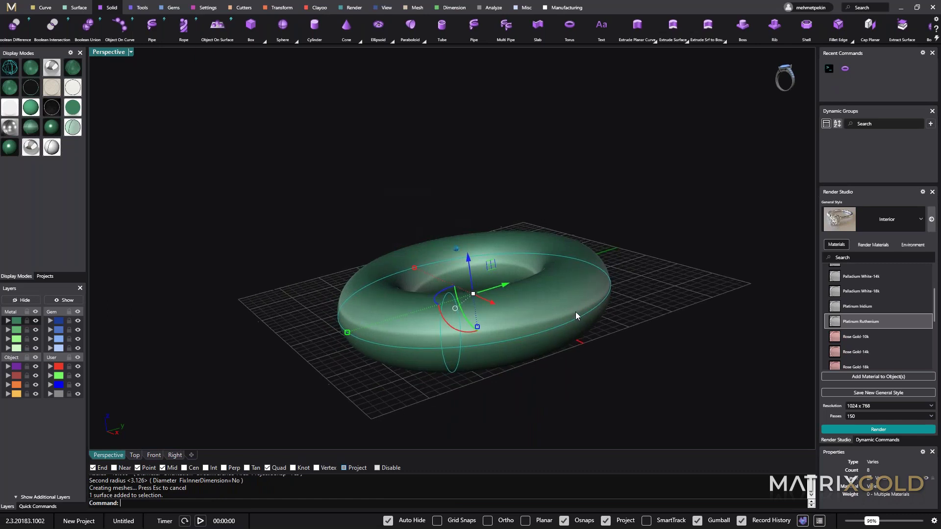
right_click_drag(576, 312, 564, 312)
left_click(525, 185)
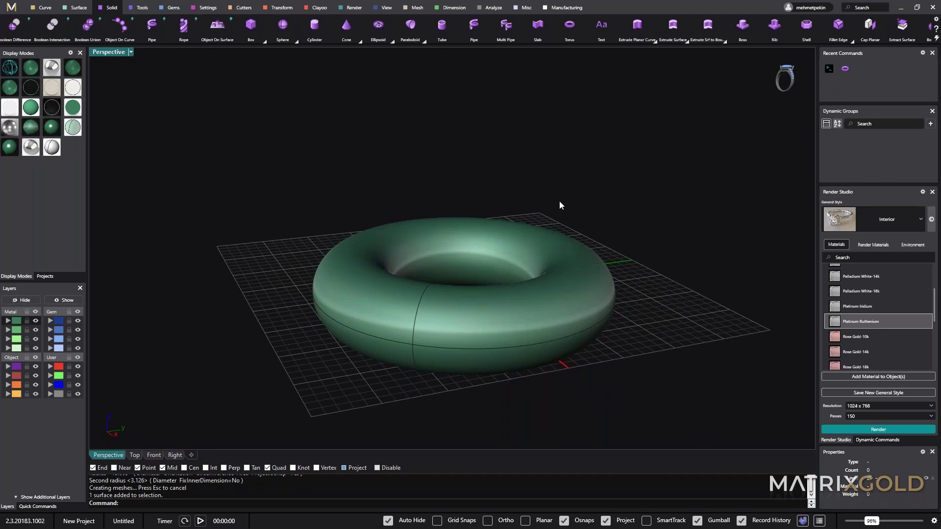
right_click_drag(559, 201, 401, 345)
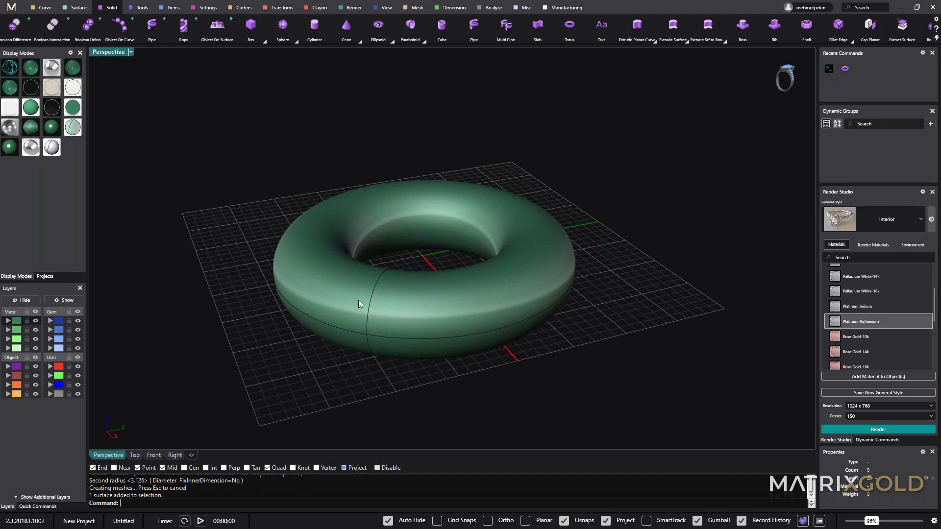
right_click_drag(412, 292, 455, 327)
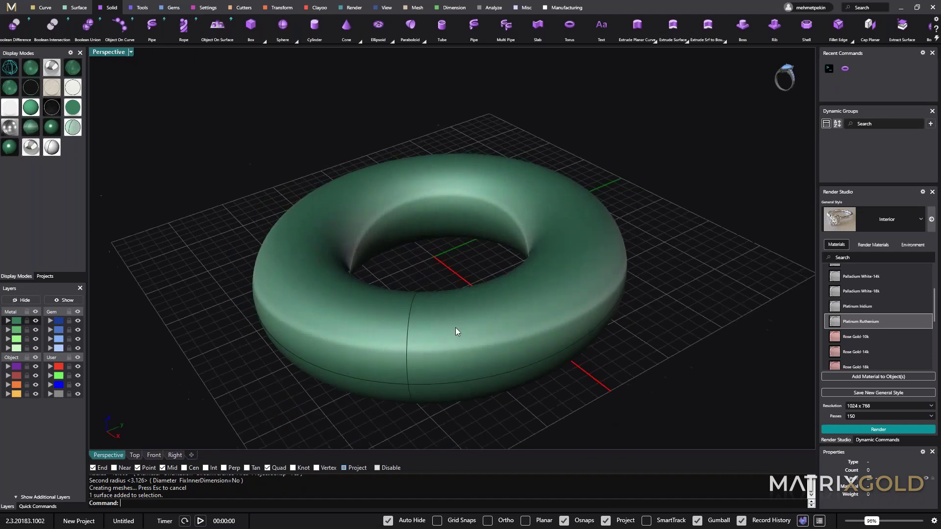
Step: Add the Yellow Gold-14k material to the torus in Render Studio
left_click(542, 309)
scroll(838, 343, "down", 5)
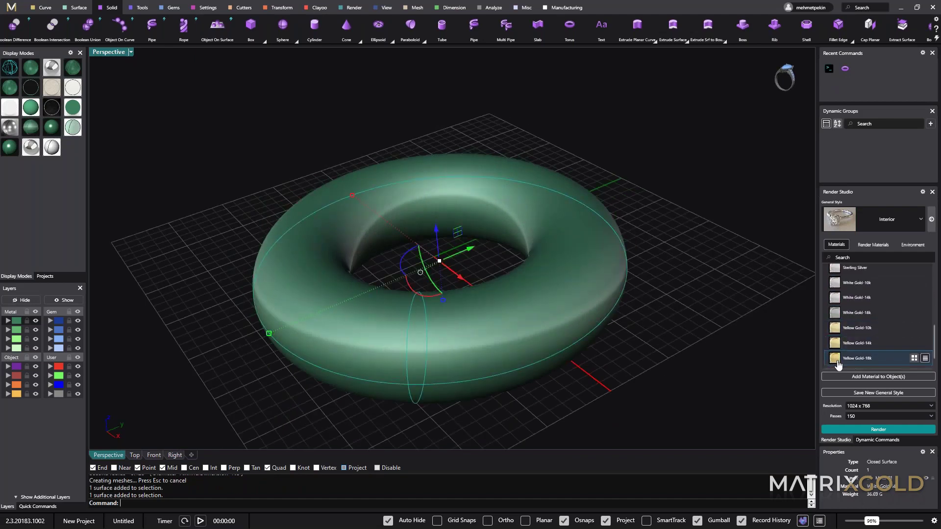
left_click(857, 344)
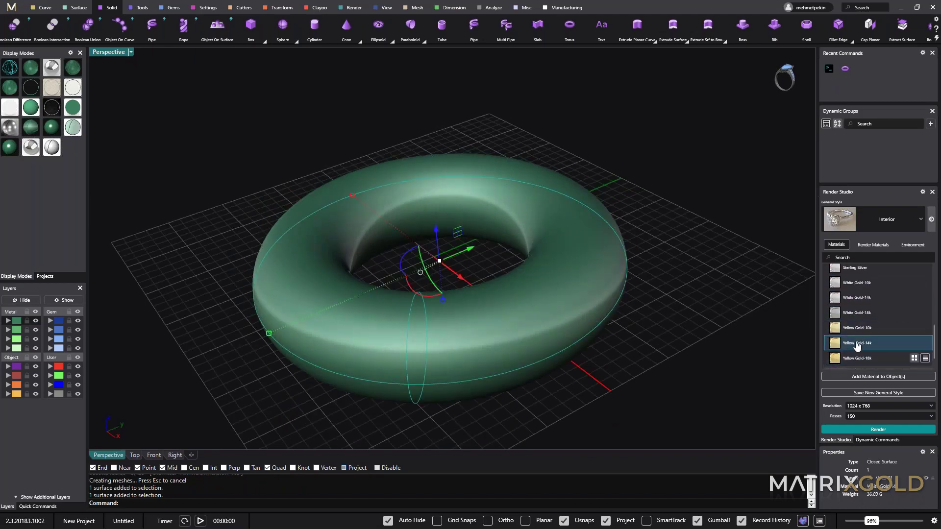
left_click(883, 378)
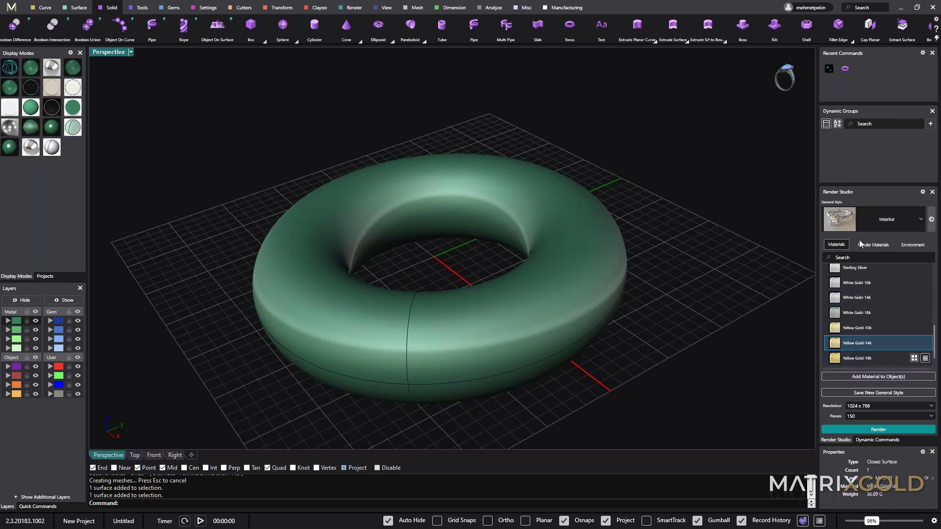
Step: Find the Yellow Gold-14k (4) entry among the document's render materials and show its metal material settings
left_click(874, 246)
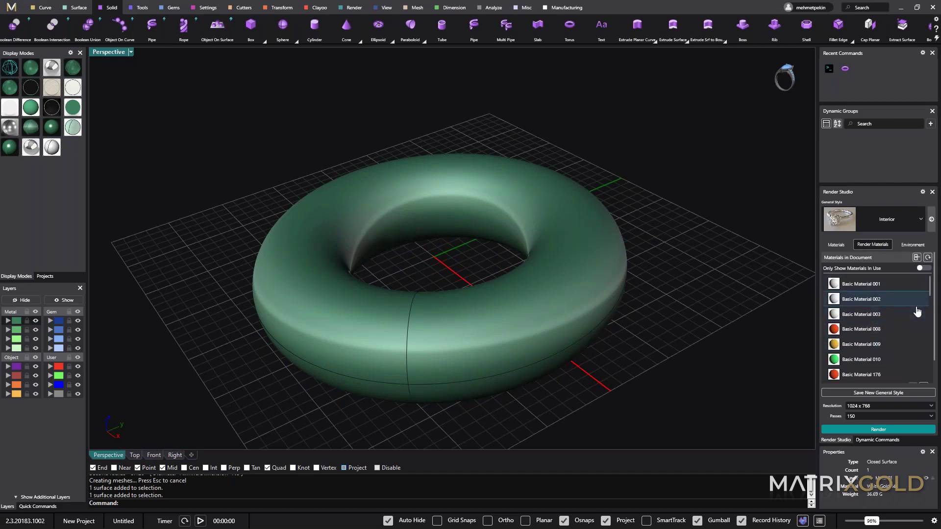
scroll(918, 313, "down", 5)
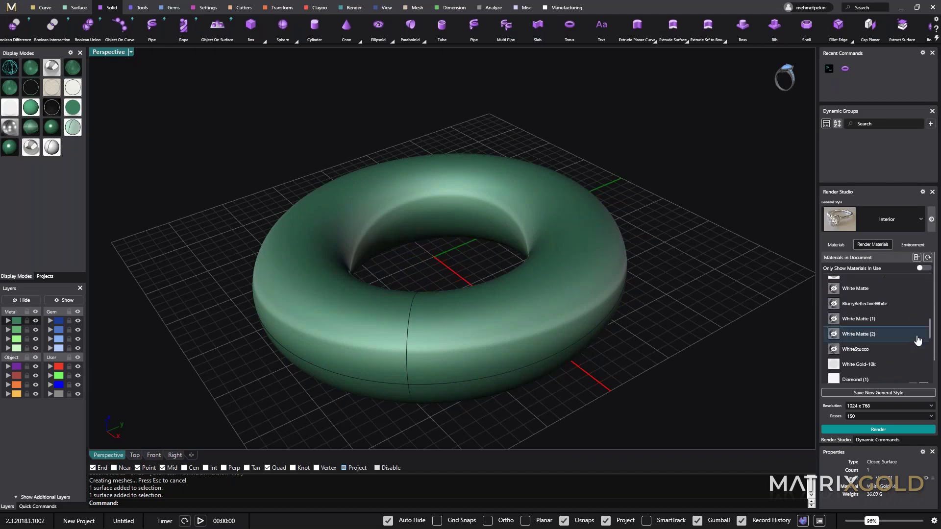
scroll(917, 338, "down", 5)
left_click_drag(916, 343, 895, 368)
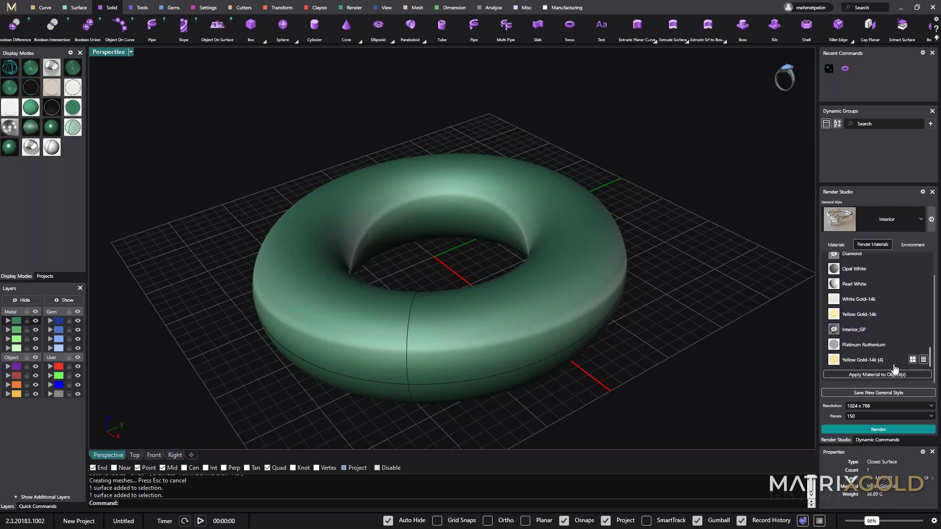
left_click(861, 362)
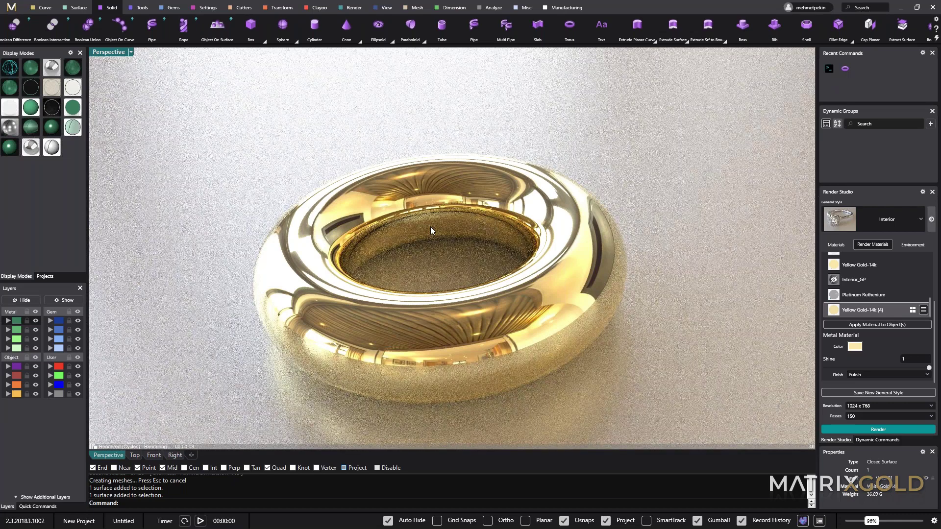
Step: Apply the Matrix Classic general style to the torus scene, and switch the style back to Interior
left_click(837, 219)
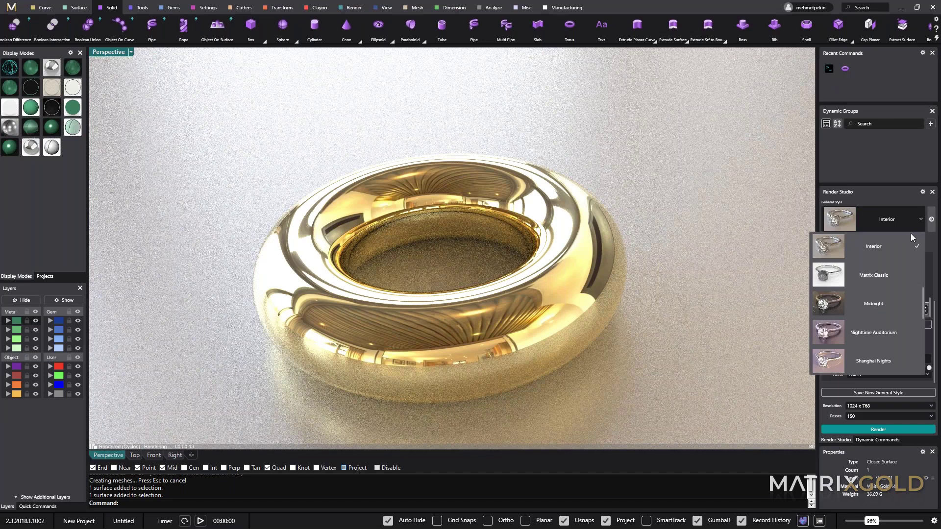
key("Down")
key("Return")
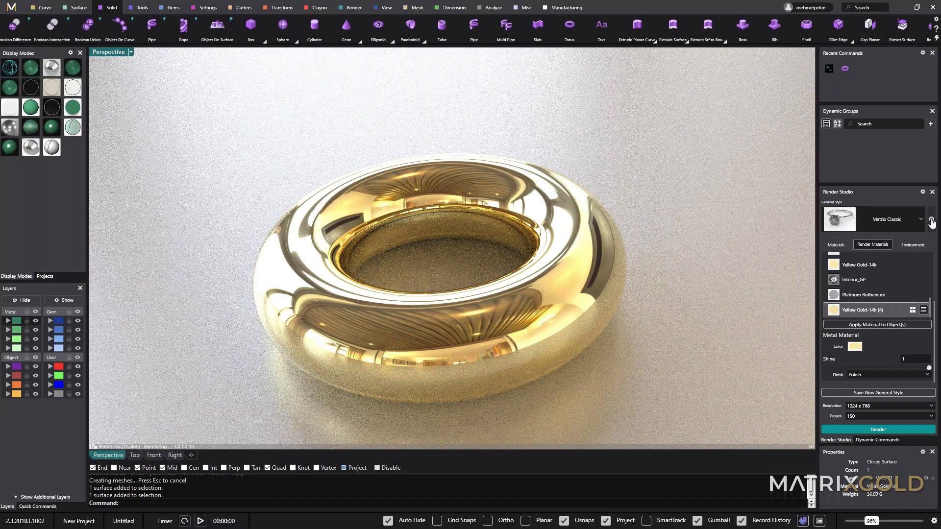
left_click(932, 220)
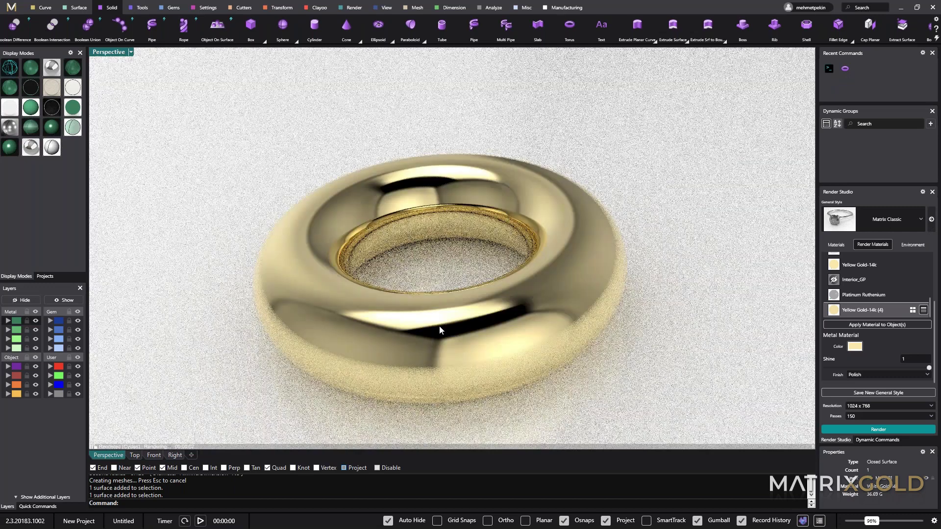
left_click(922, 220)
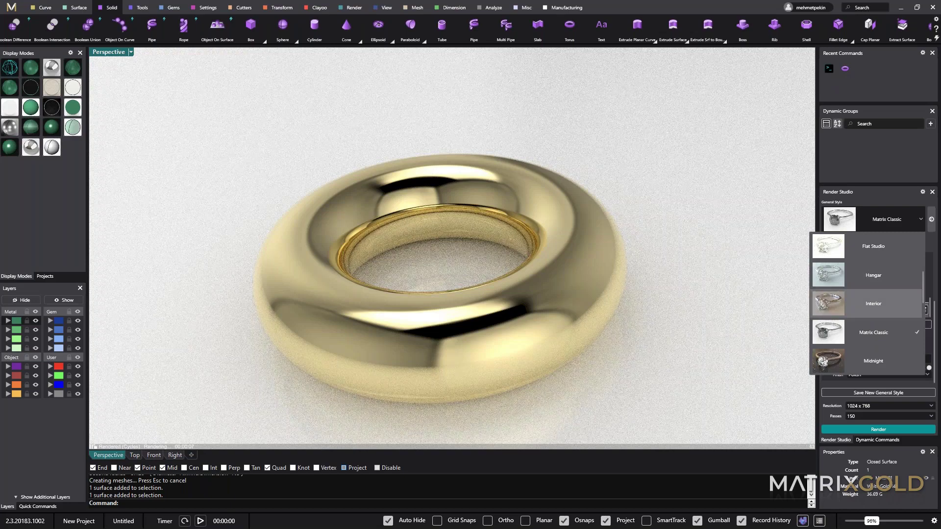
left_click(901, 304)
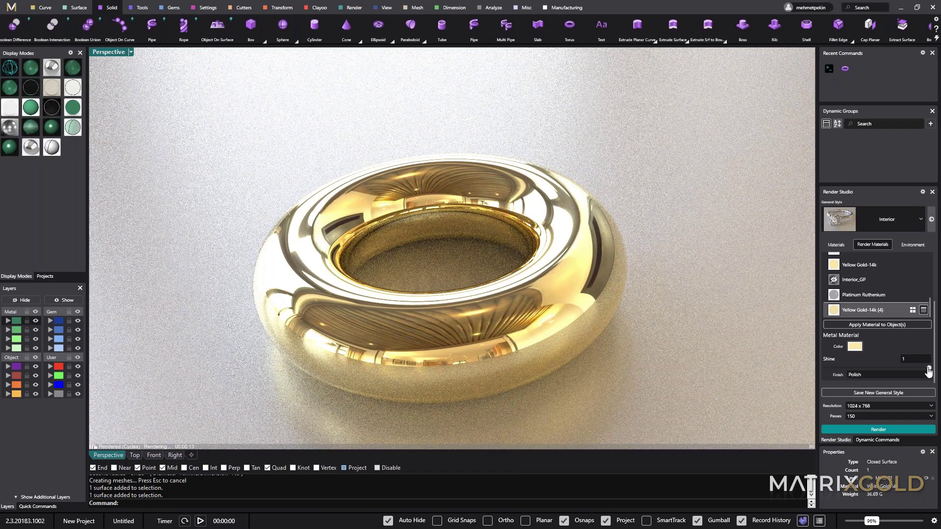
Step: Lower the gold material's Shine to 0.85 and bring it back to 1
left_click_drag(929, 368, 917, 369)
left_click_drag(916, 368, 914, 369)
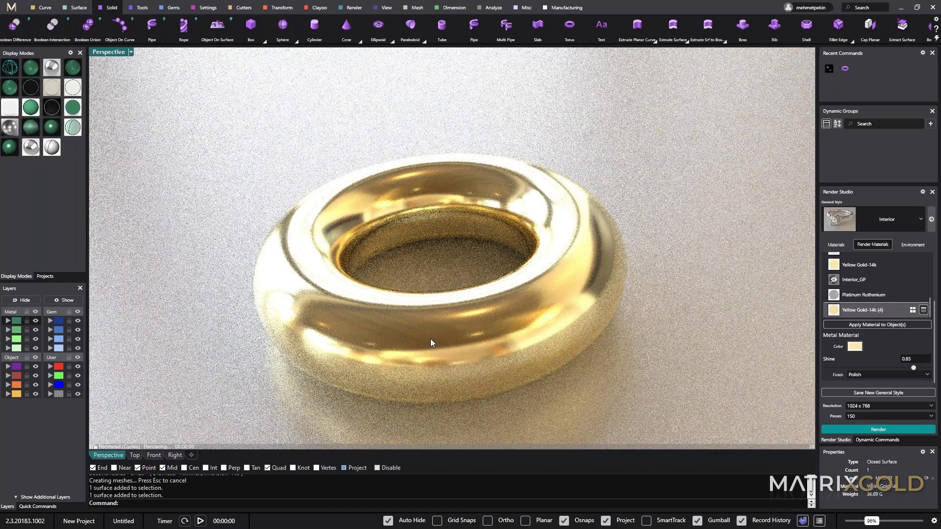
left_click_drag(913, 368, 922, 368)
Step: Set the gold material's finish to Hammer and render the torus, closing the render window when done viewing
left_click(927, 376)
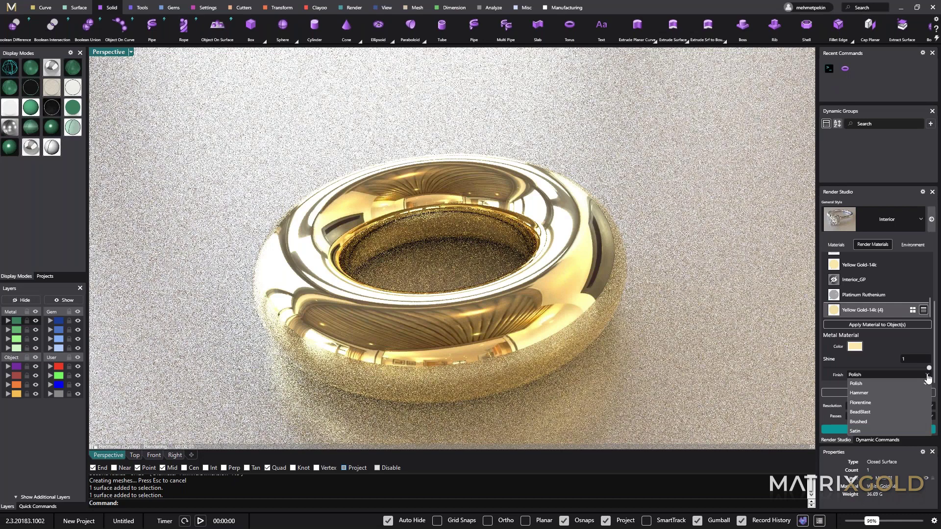
left_click(858, 392)
left_click(581, 302)
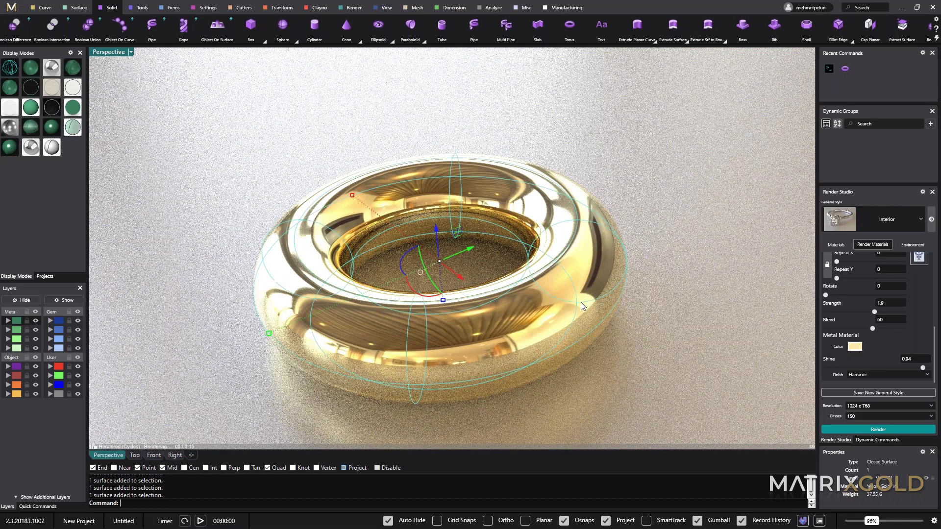
left_click(880, 430)
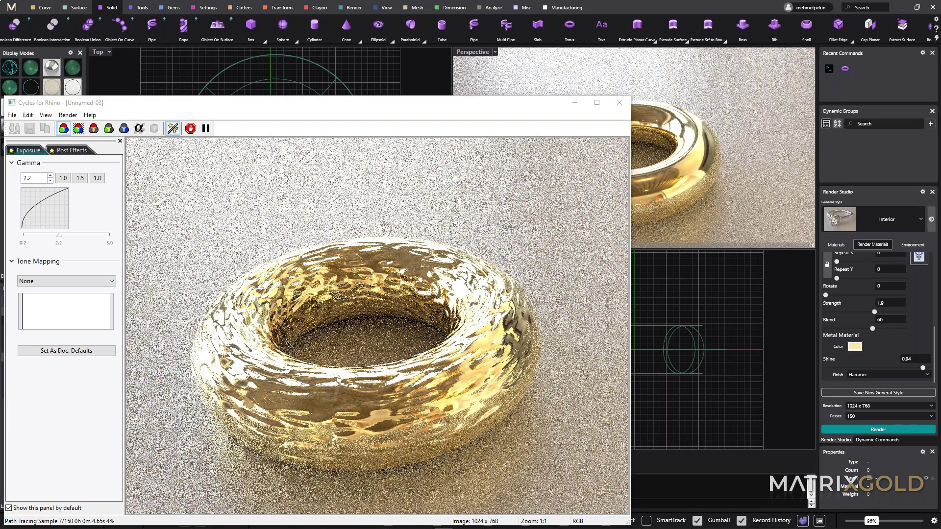
left_click_drag(334, 103, 365, 62)
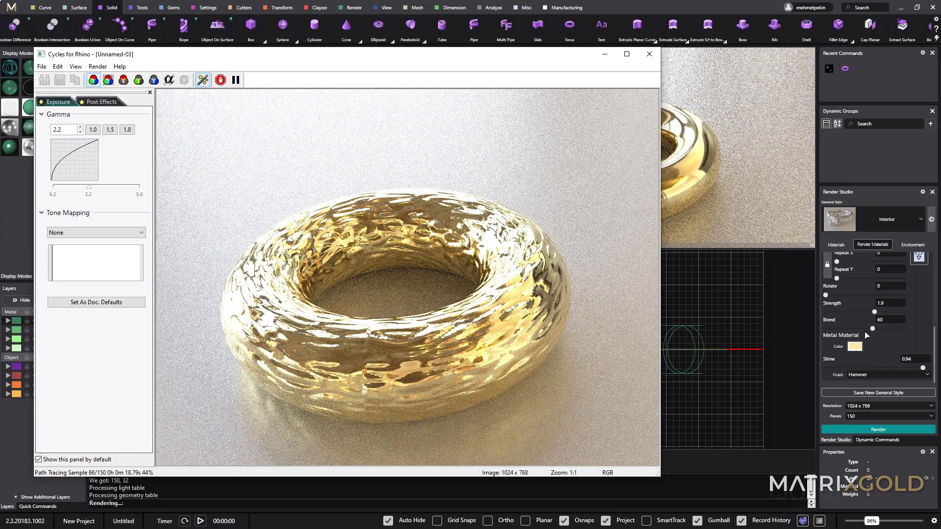
left_click(649, 54)
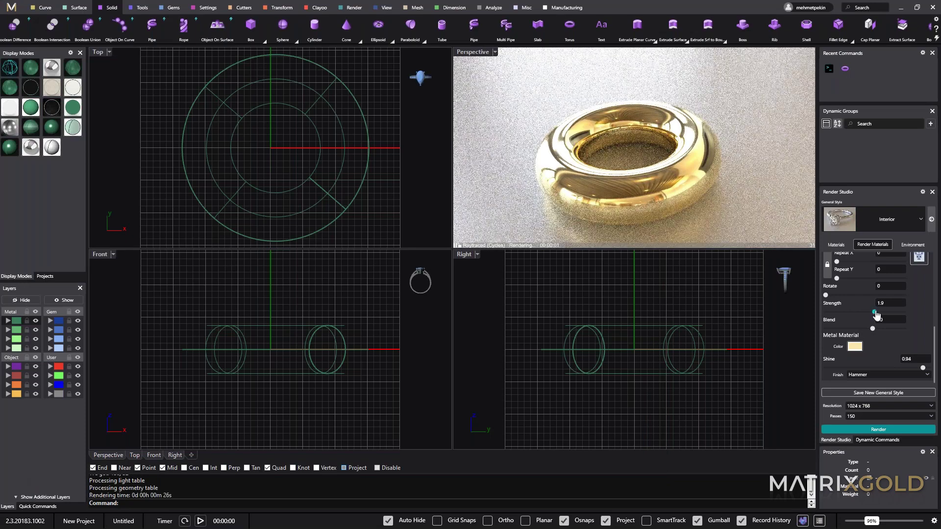
Step: Set the hammer bump map's strength to 0.5 and render the torus again
left_click_drag(875, 312, 836, 314)
left_click(878, 434)
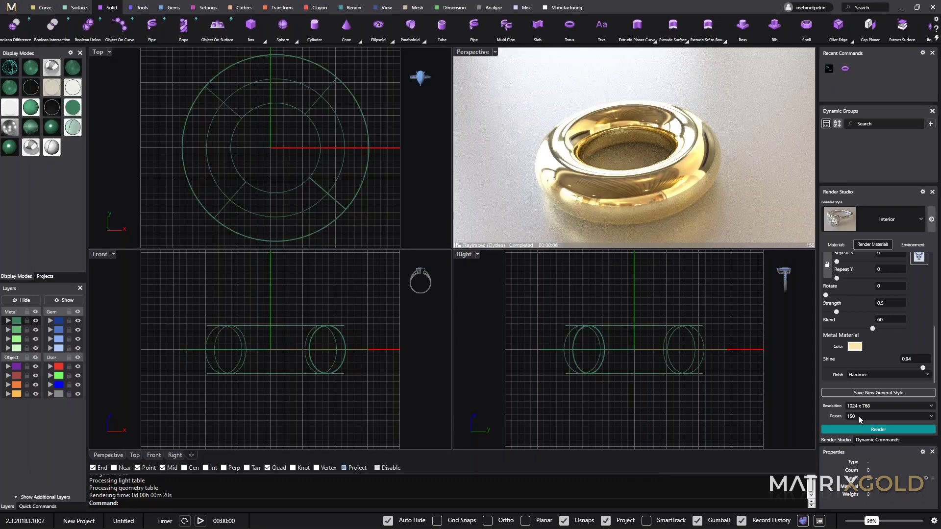
Step: Set the number of render passes to 1000
left_click(859, 417)
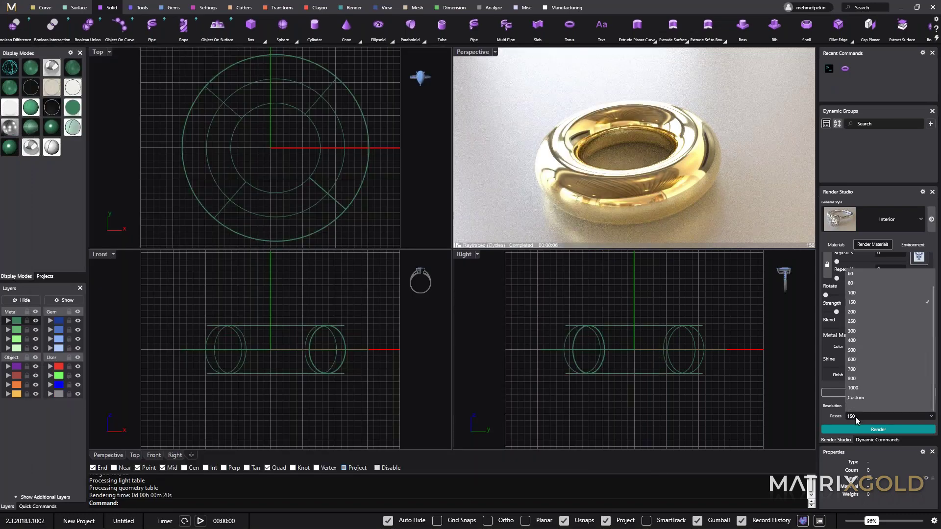
left_click(857, 389)
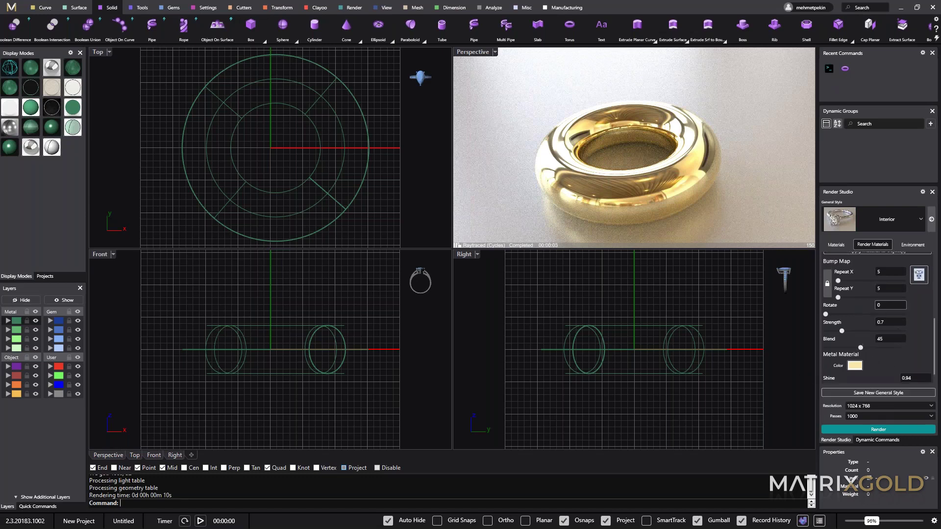
Step: Mark Green Gold-10k, Palladium White-18k and Yellow Gold-18k as favorites in the Render Studio material library
scroll(838, 284, "up", 3)
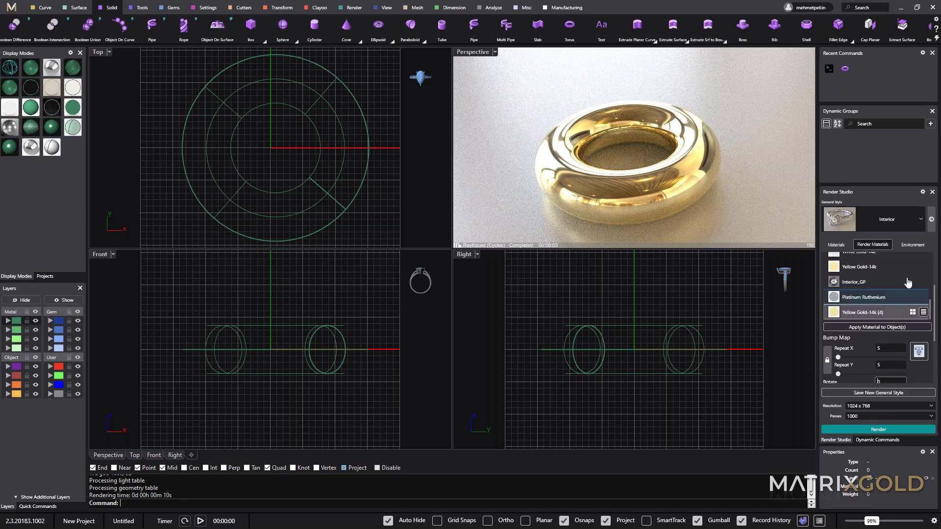
left_click(836, 245)
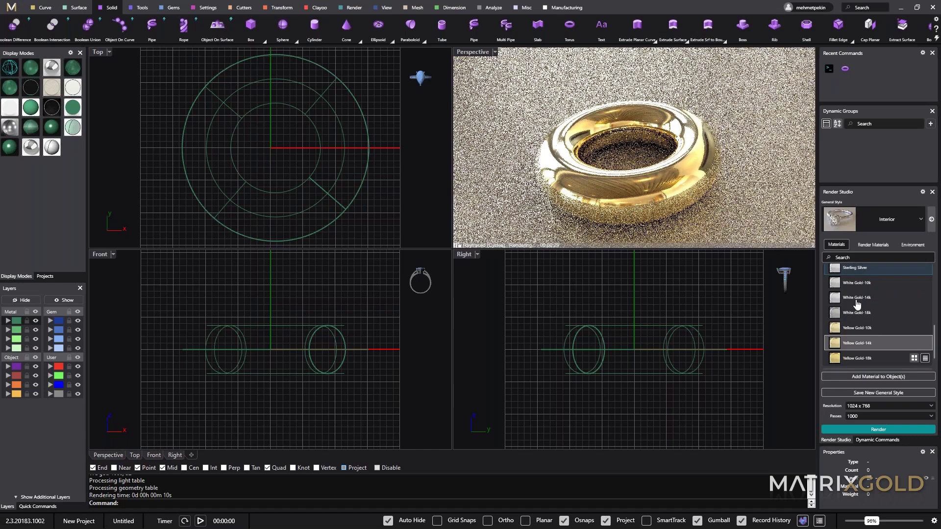
scroll(858, 300, "up", 2)
scroll(859, 300, "up", 3)
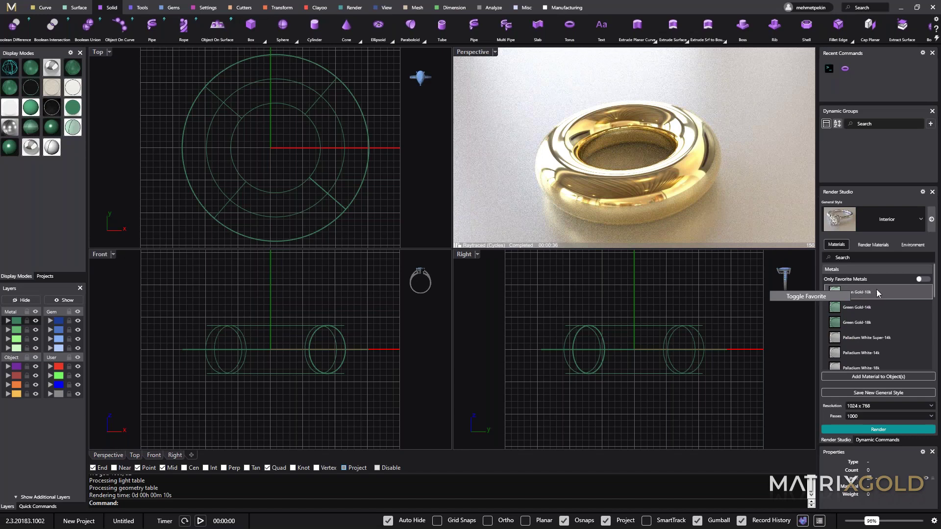
left_click(800, 298)
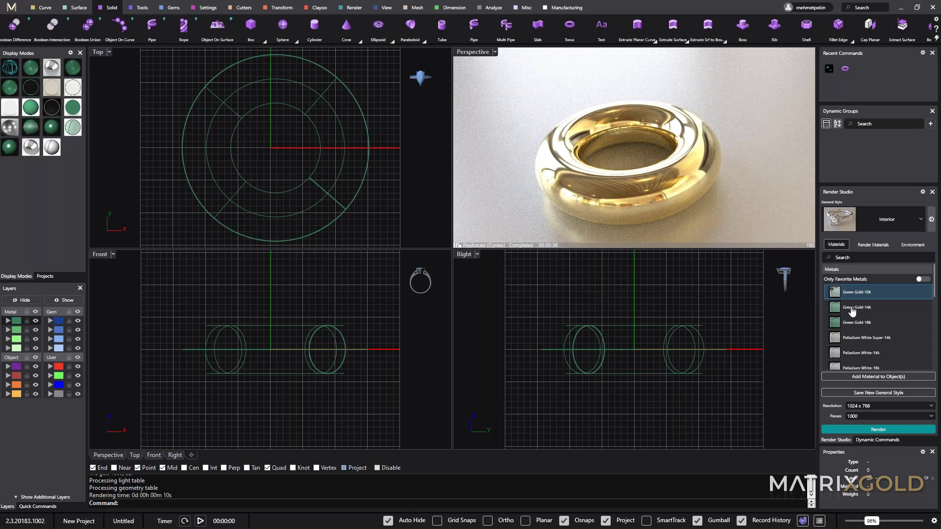
scroll(860, 324, "down", 2)
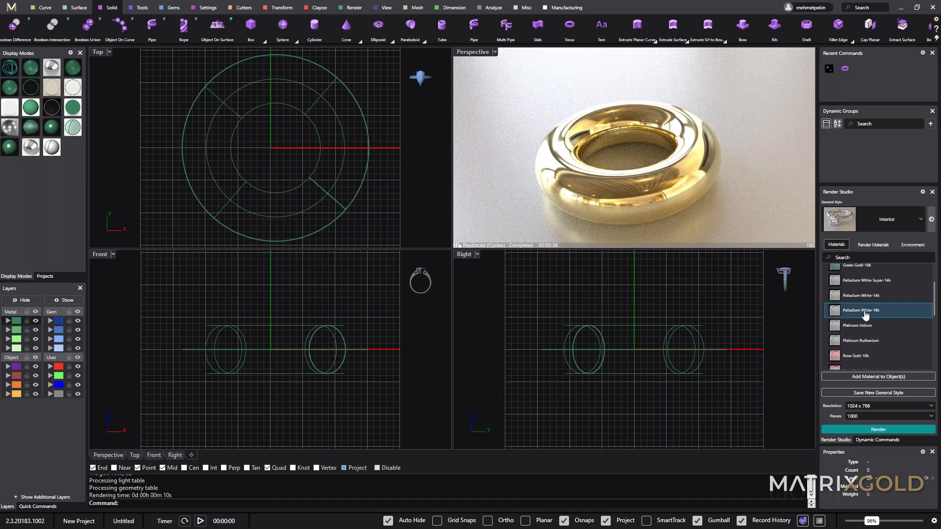
right_click(861, 312)
left_click(821, 316)
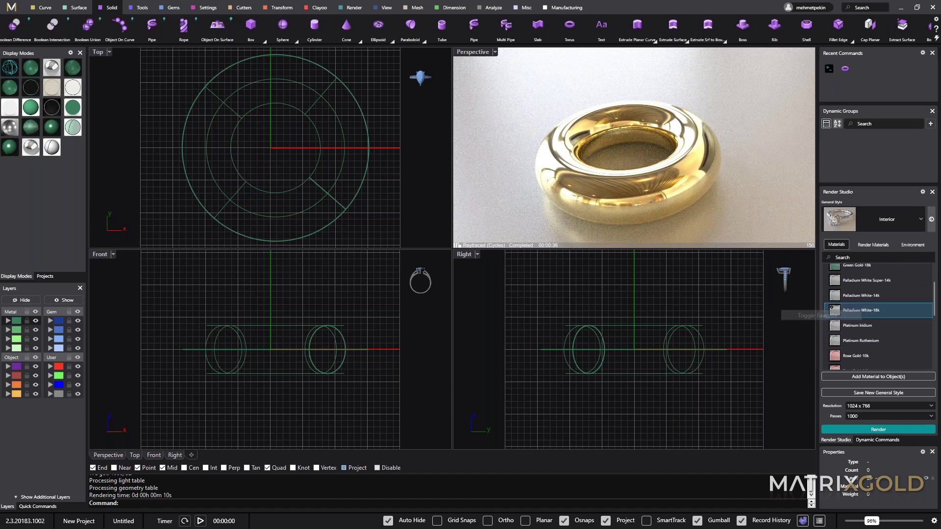
scroll(864, 333, "down", 1)
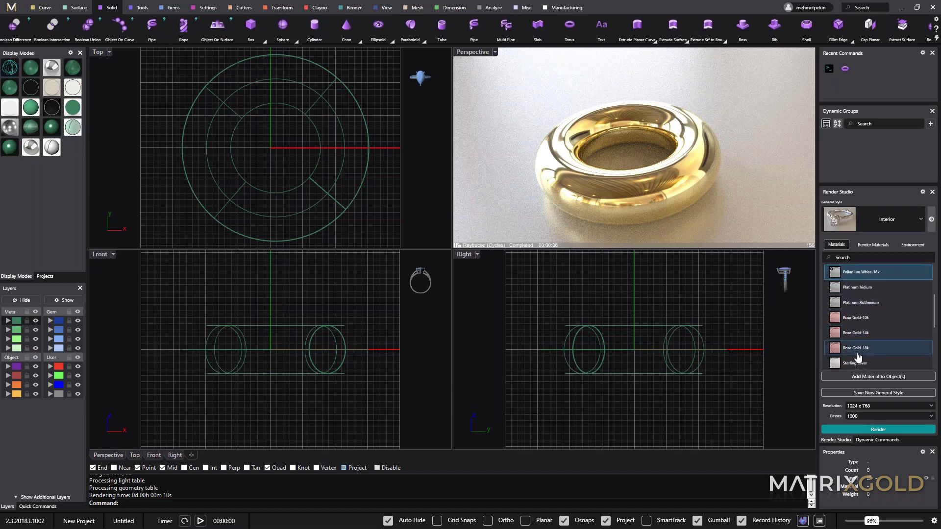
scroll(864, 333, "down", 3)
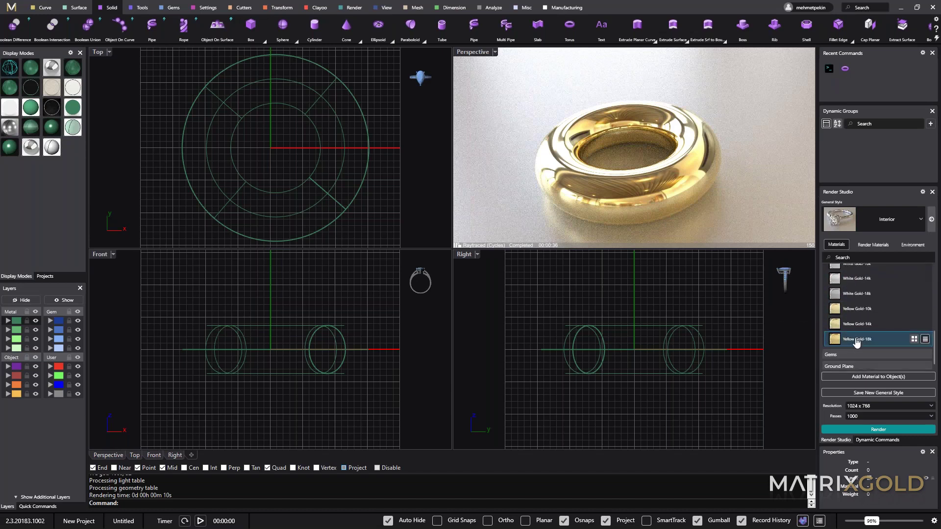
right_click(858, 342)
left_click(817, 341)
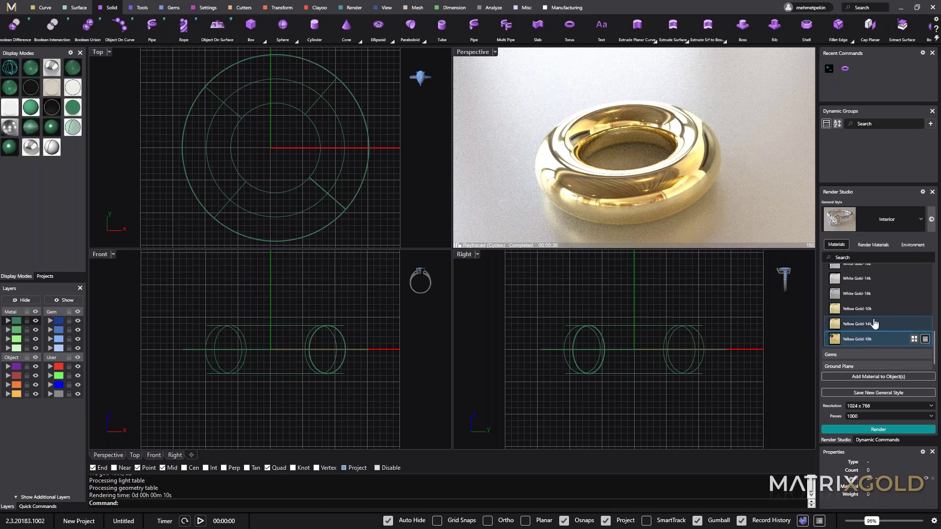
Step: Restrict the metals list to favorite metals only
scroll(876, 309, "up", 1)
scroll(876, 309, "up", 10)
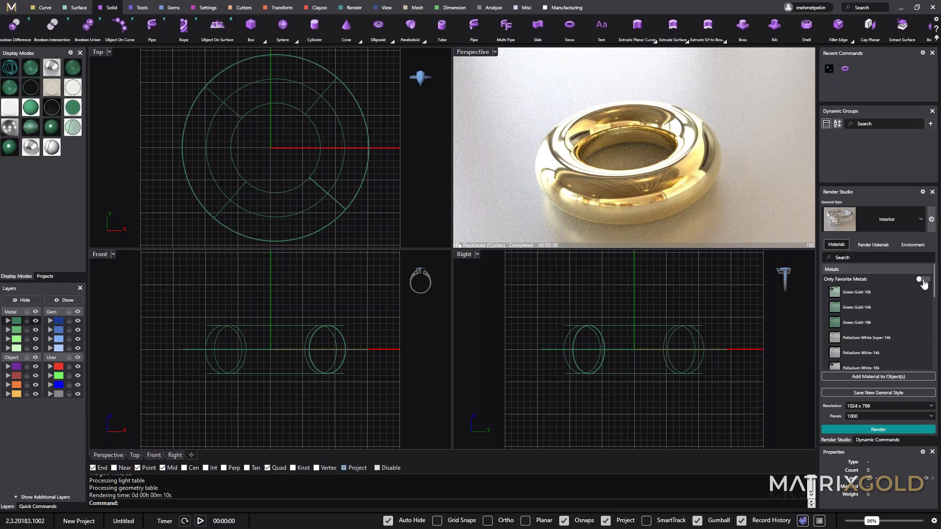
left_click(923, 280)
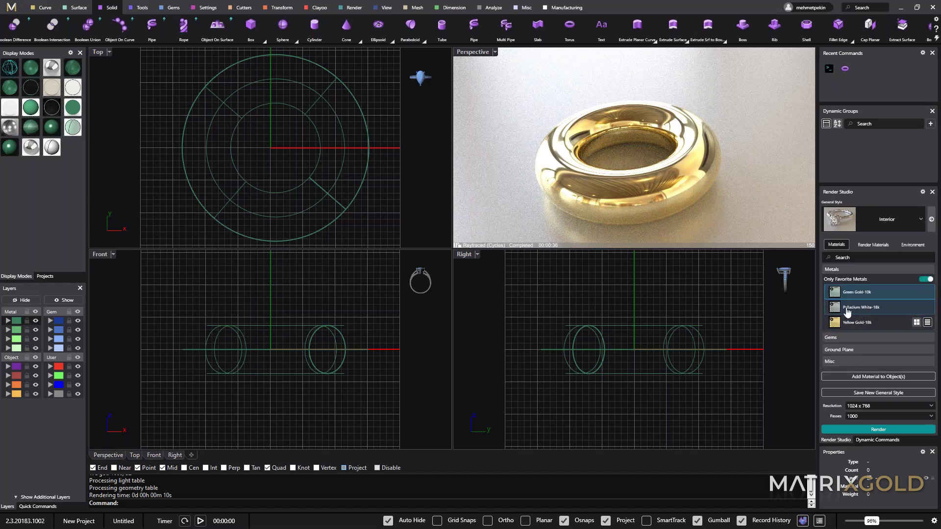
Step: Collapse the metals, expand the gems and browse through the available gem materials
left_click(838, 271)
left_click(831, 282)
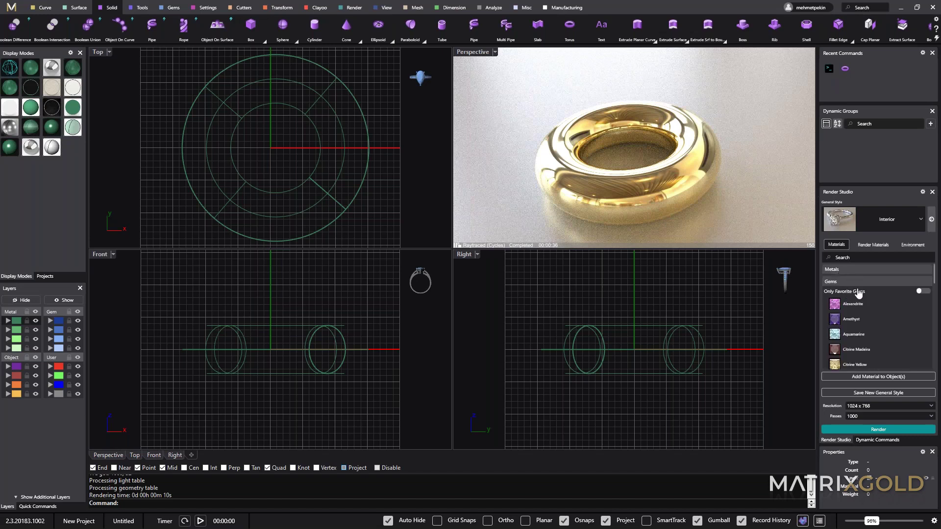
scroll(851, 312, "down", 3)
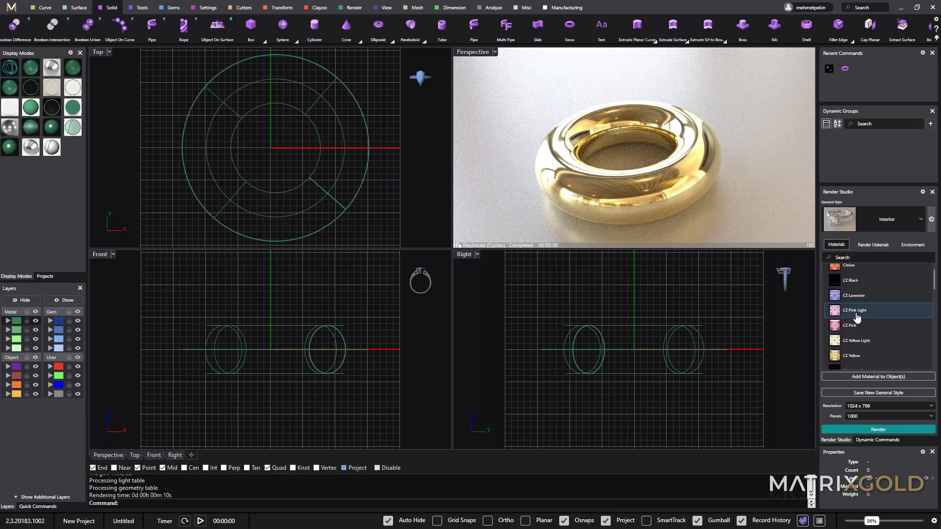
scroll(859, 321, "down", 3)
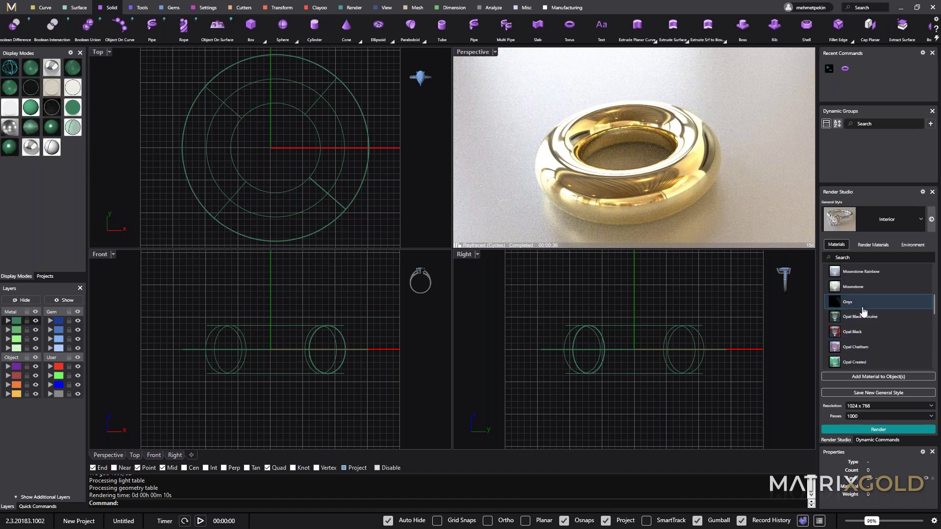
scroll(863, 311, "down", 3)
scroll(863, 321, "up", 5)
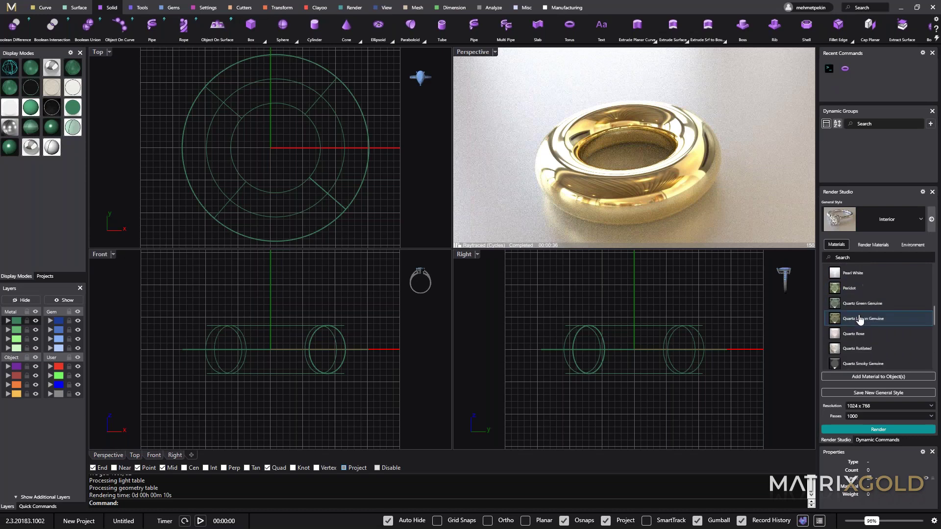
scroll(877, 320, "up", 5)
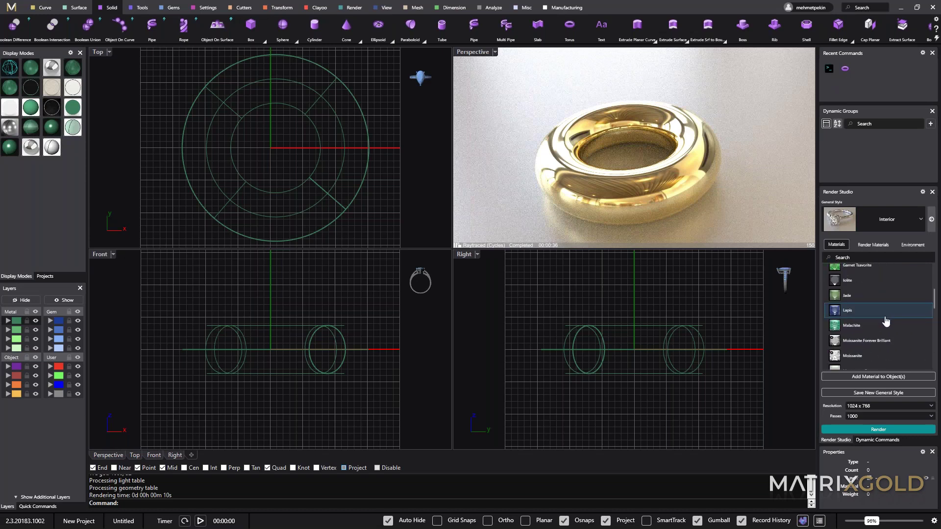
scroll(887, 315, "up", 5)
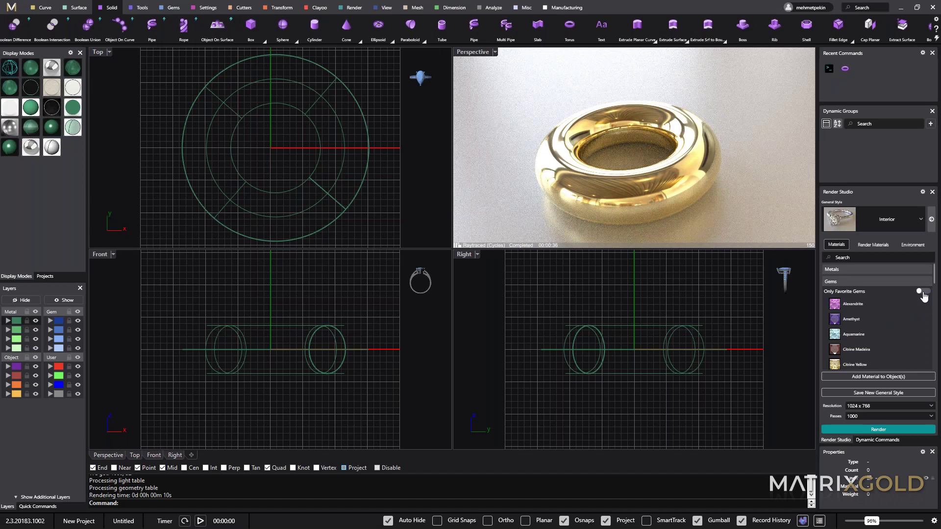
Step: Restrict the gems list to favorites only, and restore the full list of gems
left_click(923, 292)
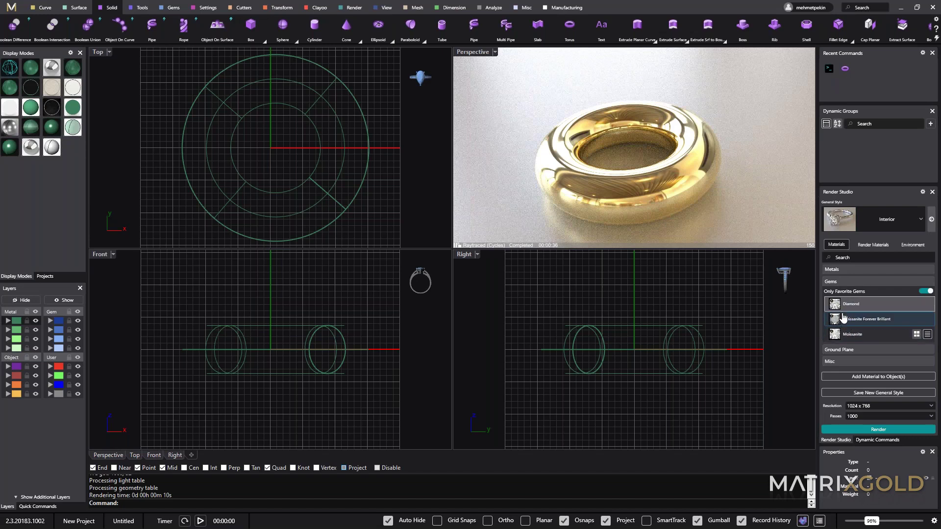
left_click(927, 292)
scroll(878, 337, "down", 5)
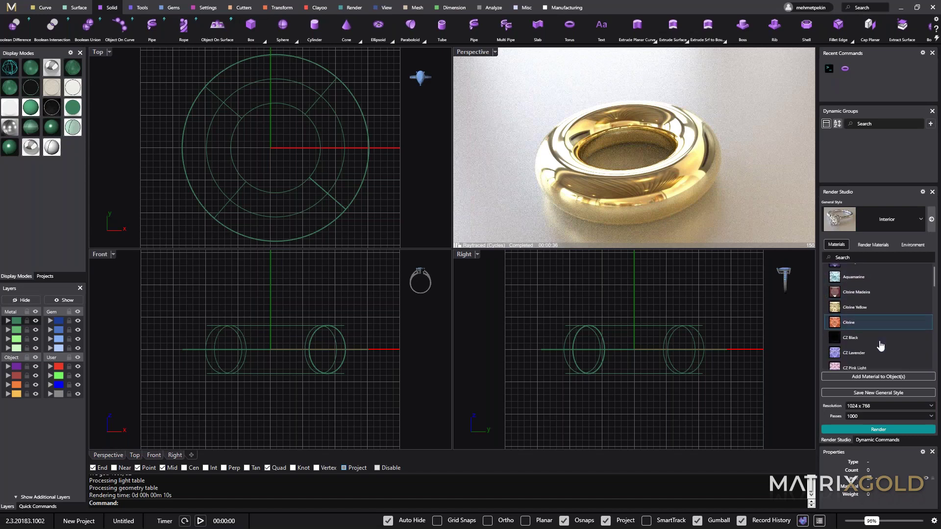
scroll(879, 338, "up", 5)
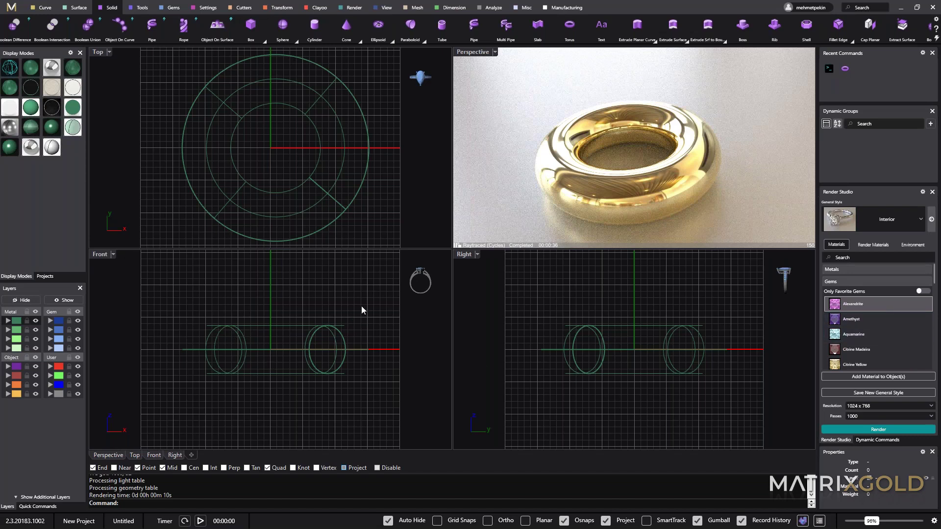
Step: Delete the torus from the scene
left_click_drag(376, 295, 161, 402)
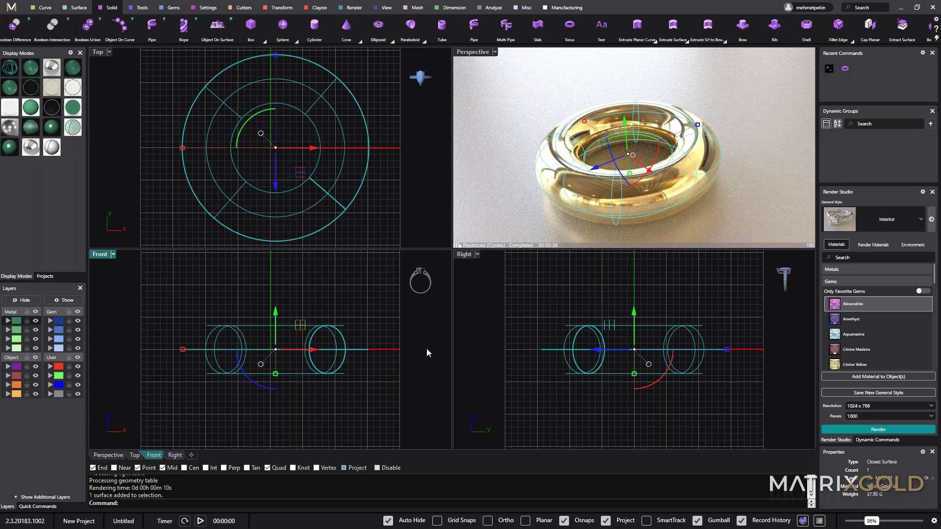
key("Delete")
Step: Browse the full saves and exported files stored in the New Project collection
left_click(44, 276)
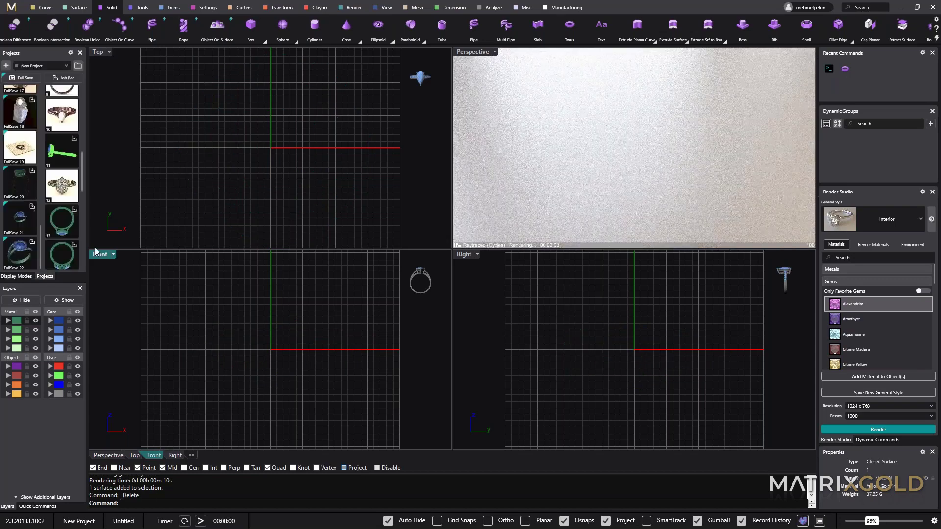
scroll(62, 211, "down", 3)
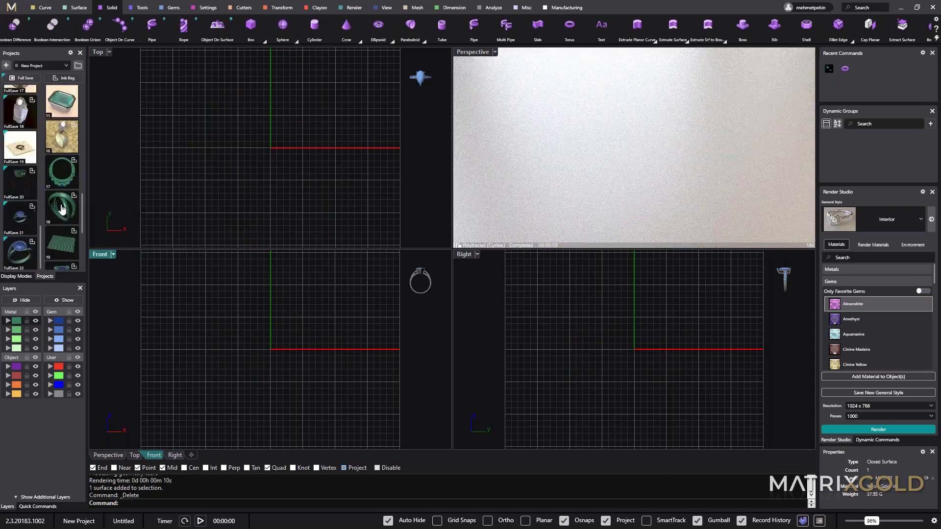
scroll(62, 212, "down", 3)
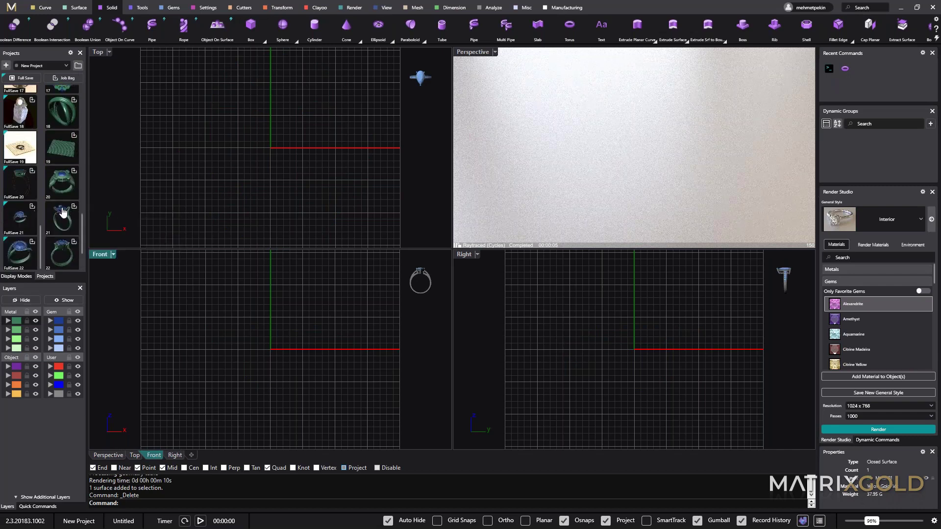
scroll(63, 212, "up", 2)
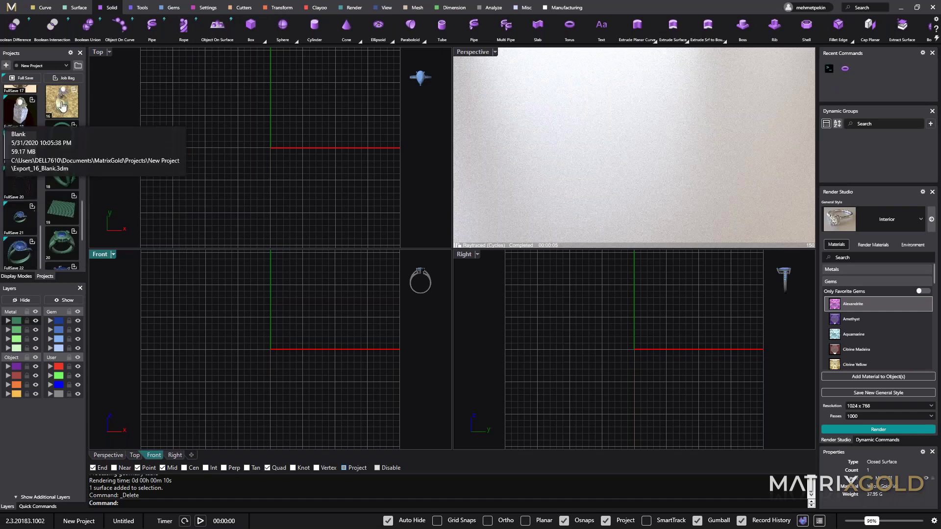
scroll(34, 138, "up", 2)
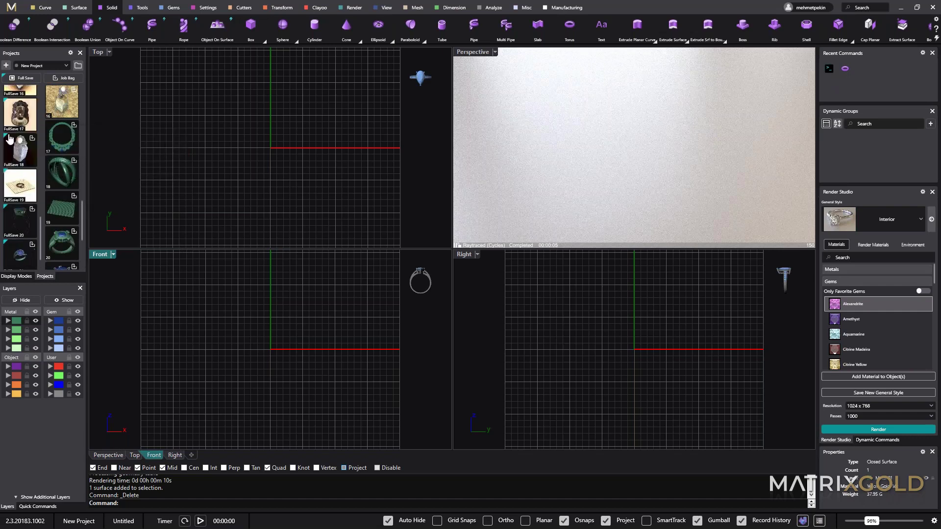
scroll(30, 136, "up", 1)
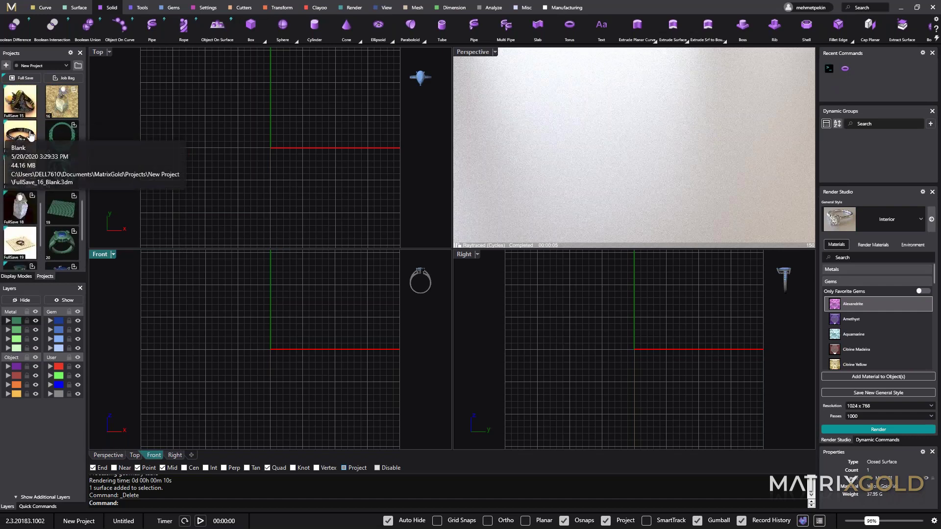
scroll(31, 136, "down", 1)
scroll(31, 136, "up", 2)
Step: Open the FullSave 18 file from the project without saving the current changes
left_click(31, 136)
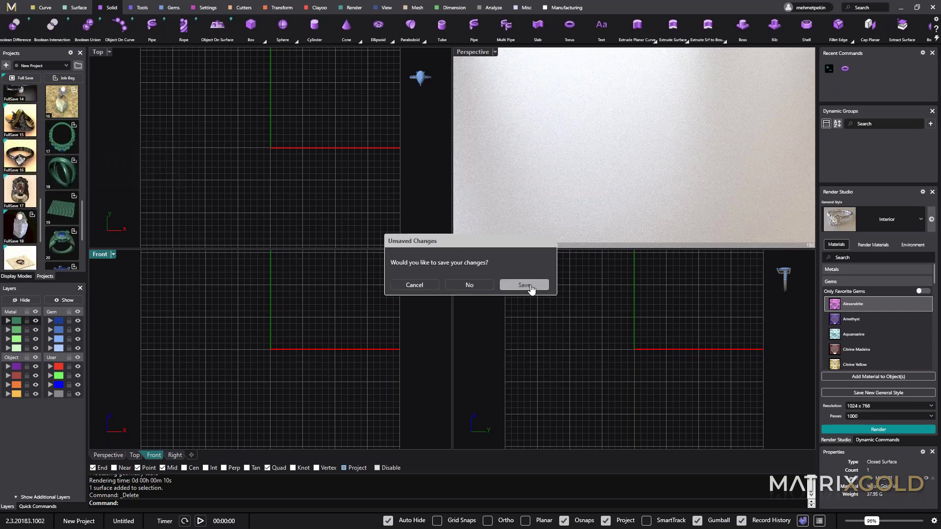
left_click(415, 285)
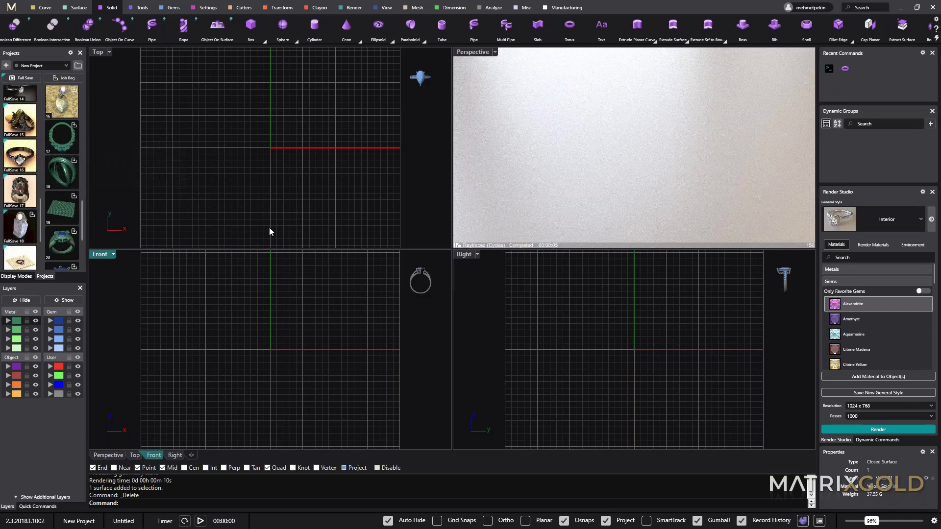
left_click(63, 103)
left_click(470, 285)
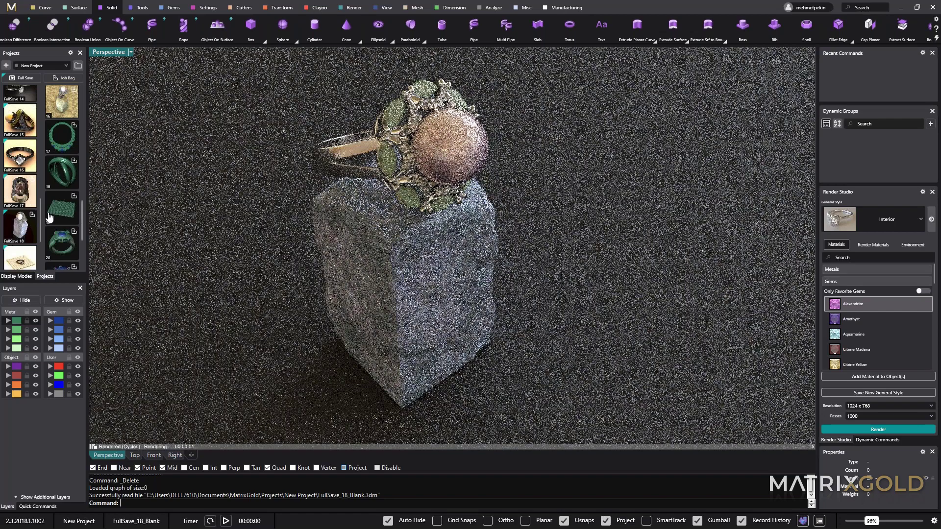
Step: Inspect the ring on its stone block from several angles and distances in the Perspective view
right_click_drag(535, 245, 531, 230)
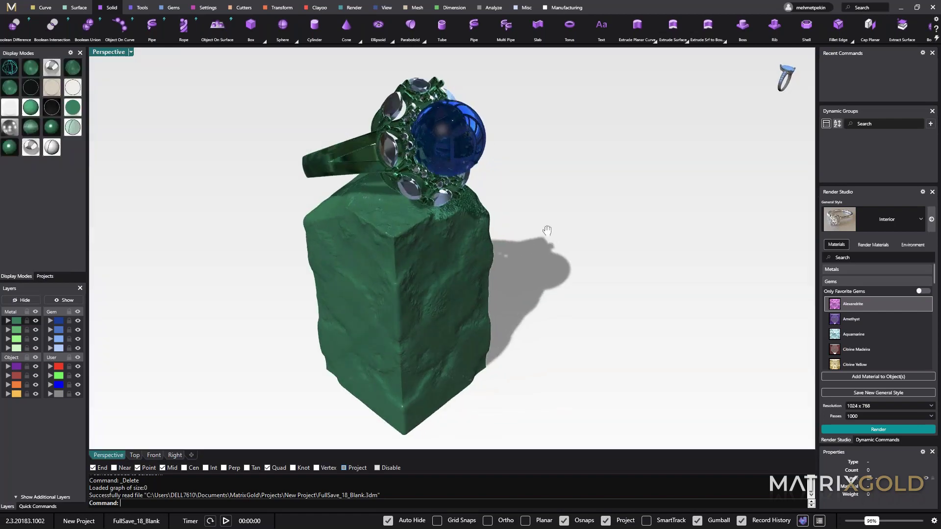
scroll(531, 233, "up", 4)
scroll(418, 287, "up", 2)
right_click_drag(442, 250, 493, 278)
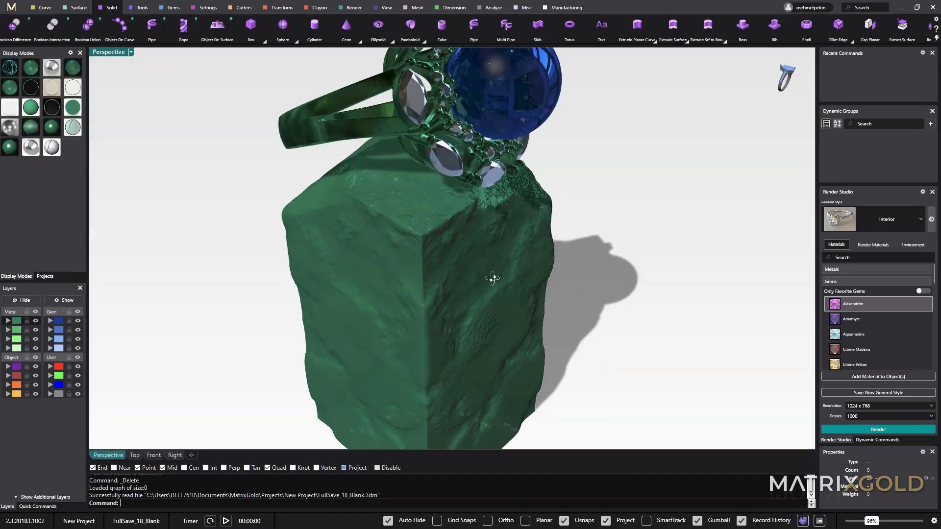
scroll(493, 279, "down", 5)
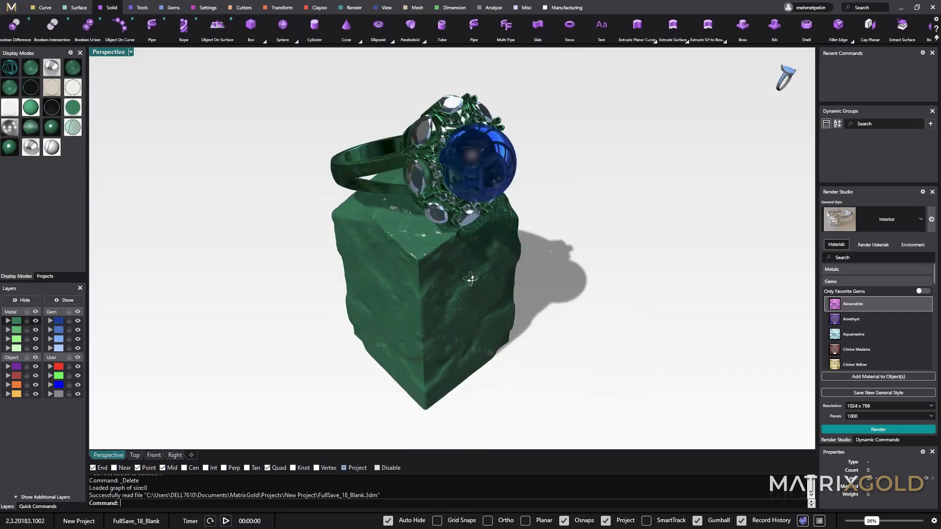
right_click_drag(479, 280, 498, 280)
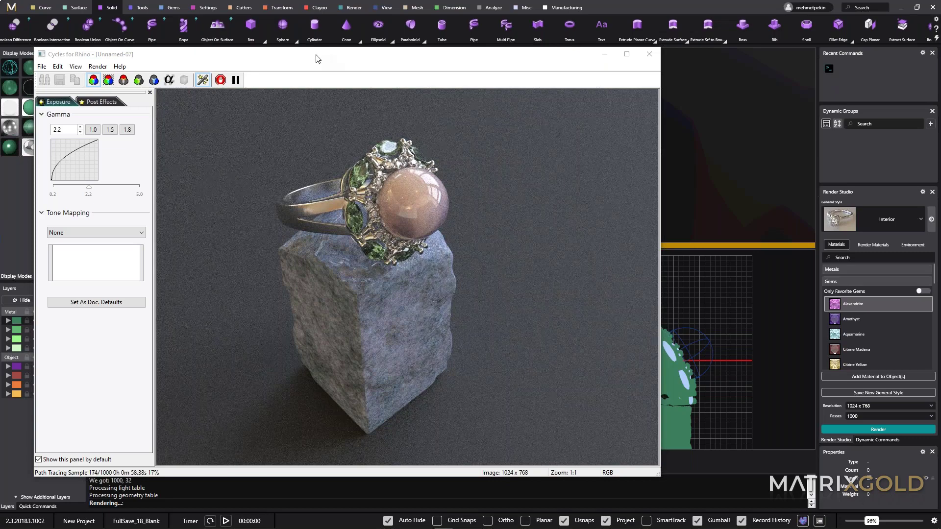
Step: Move the render window aside and open the Preferences while the rendering is running
left_click_drag(317, 60, 388, 65)
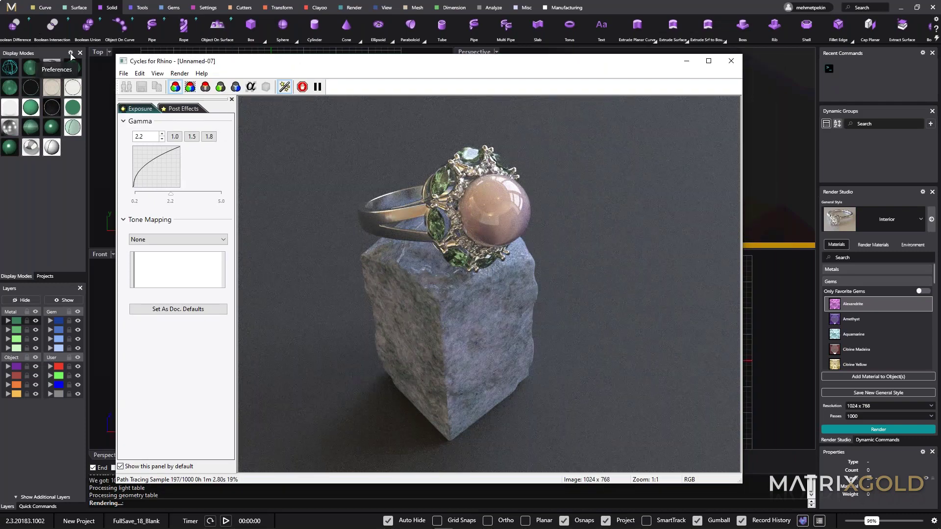
left_click(72, 55)
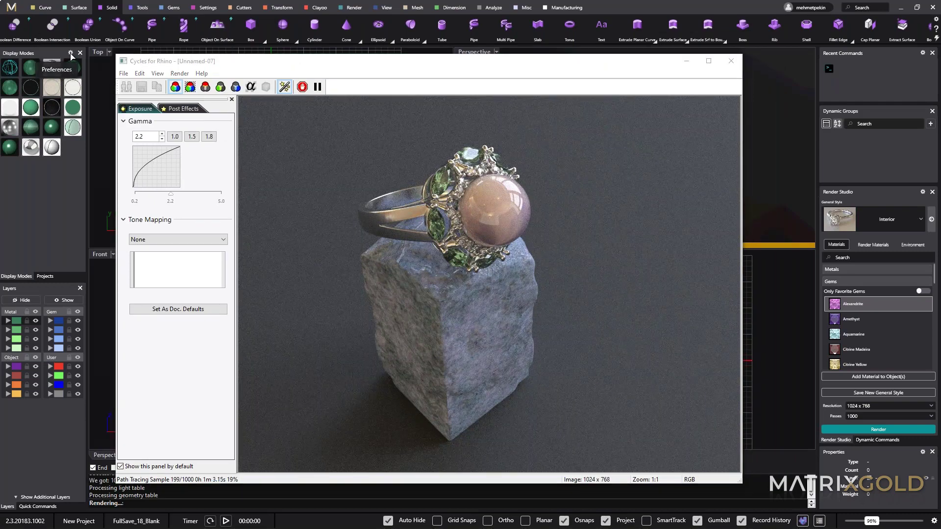
left_click(362, 66)
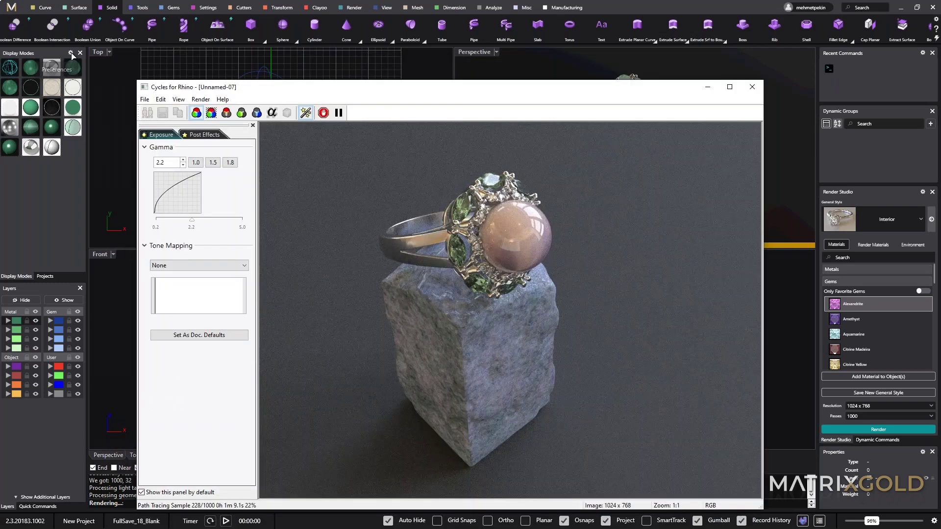
left_click(72, 55)
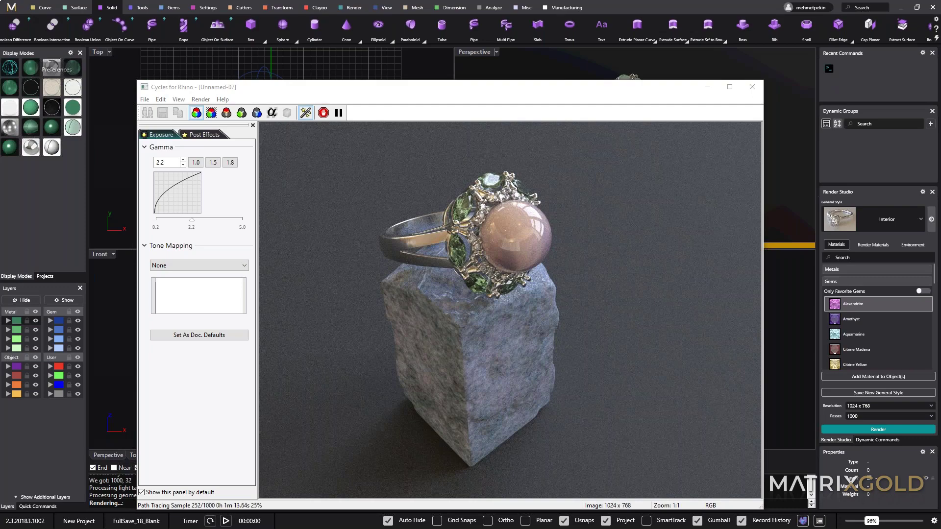
left_click(458, 93)
left_click_drag(458, 93, 403, 71)
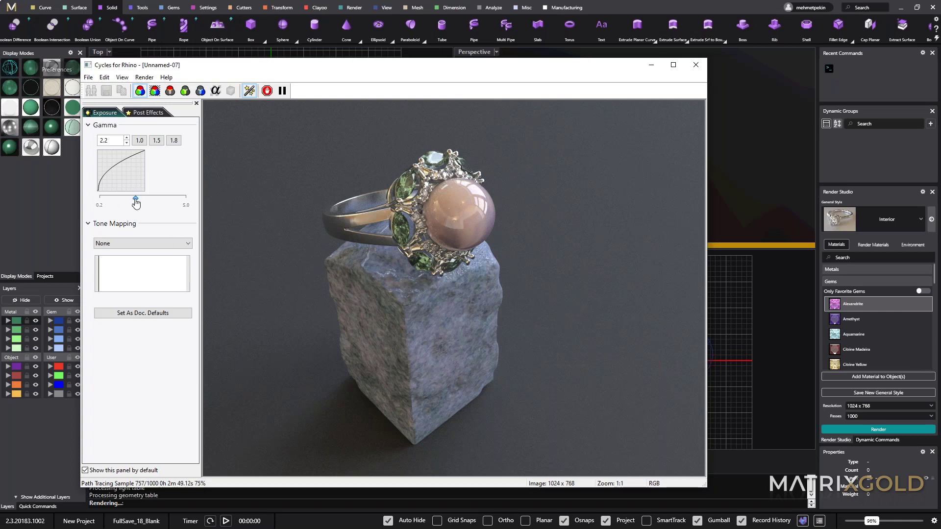
Step: Try different gamma values on the rendering, including the 1.0, 1.5 and 1.8 presets, and set the gamma to 2.505
mouse_move(136, 204)
left_mouse_down()
mouse_move(126, 205)
mouse_move(147, 208)
mouse_move(135, 202)
left_mouse_up()
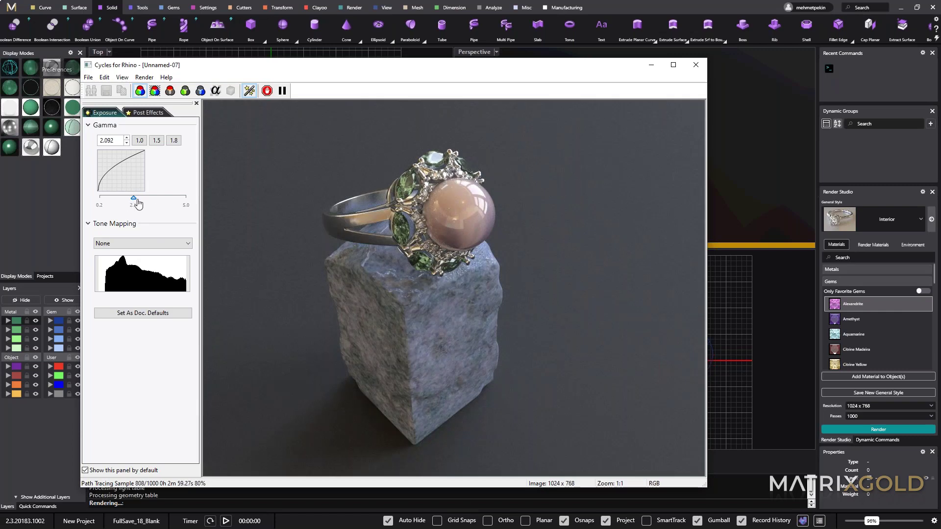
mouse_move(139, 203)
left_mouse_down()
mouse_move(158, 205)
mouse_move(147, 205)
left_mouse_up()
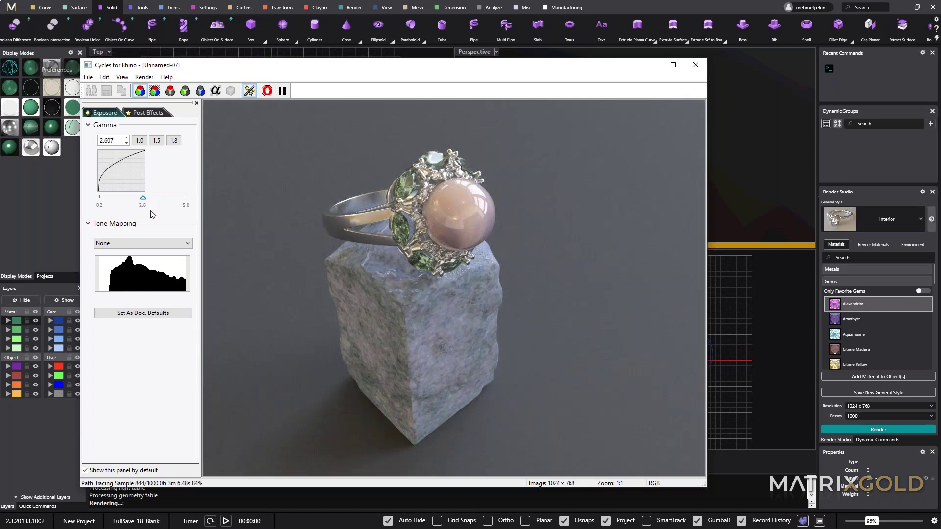
left_click(144, 143)
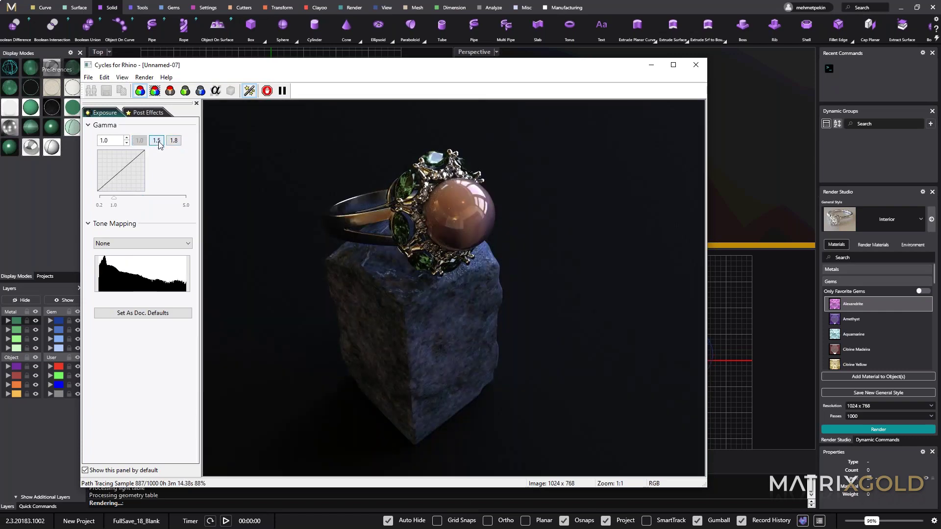
left_click(158, 142)
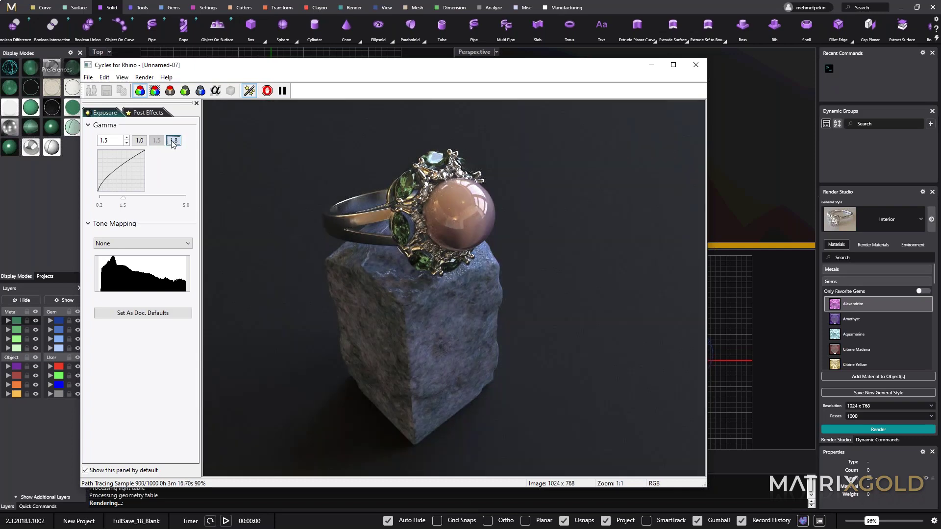
left_click(173, 142)
left_click_drag(129, 201, 140, 201)
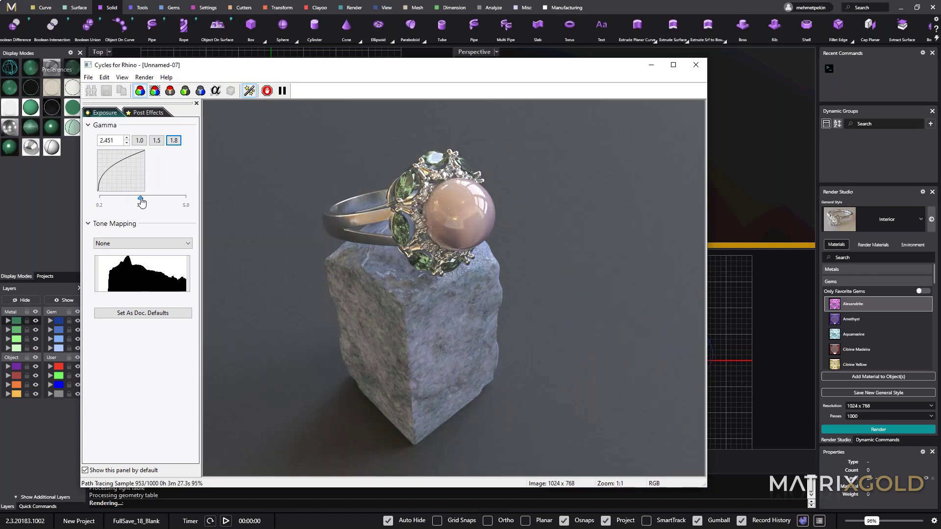
left_click_drag(141, 199, 142, 200)
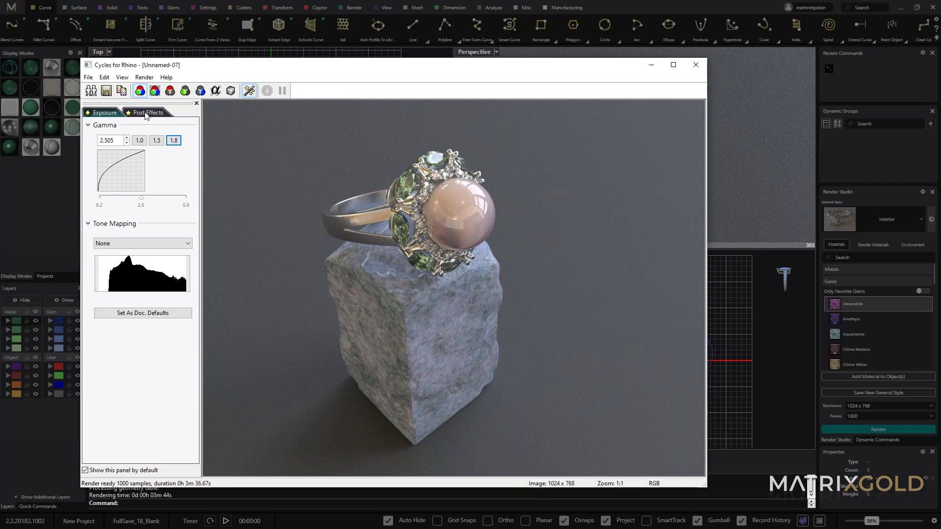
Step: Turn on the Depth of field post effect for the finished rendering
left_click(146, 113)
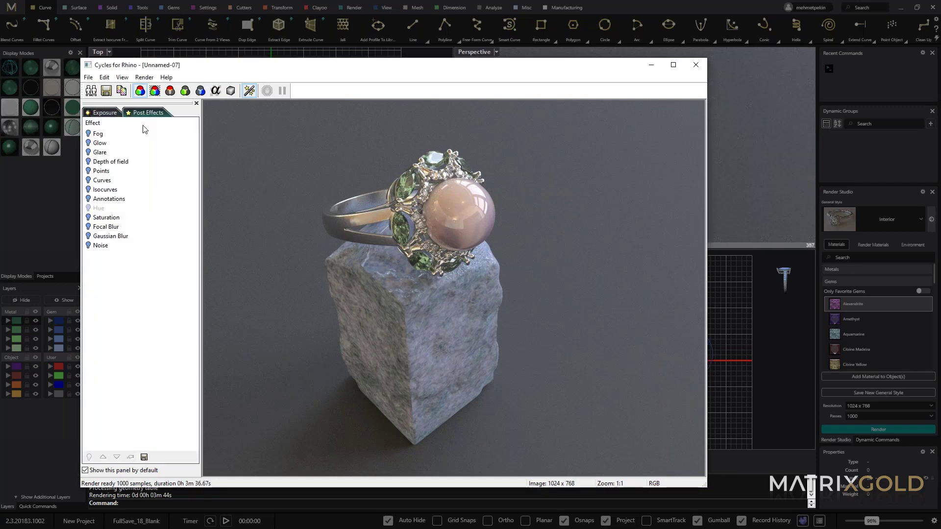
right_click(108, 164)
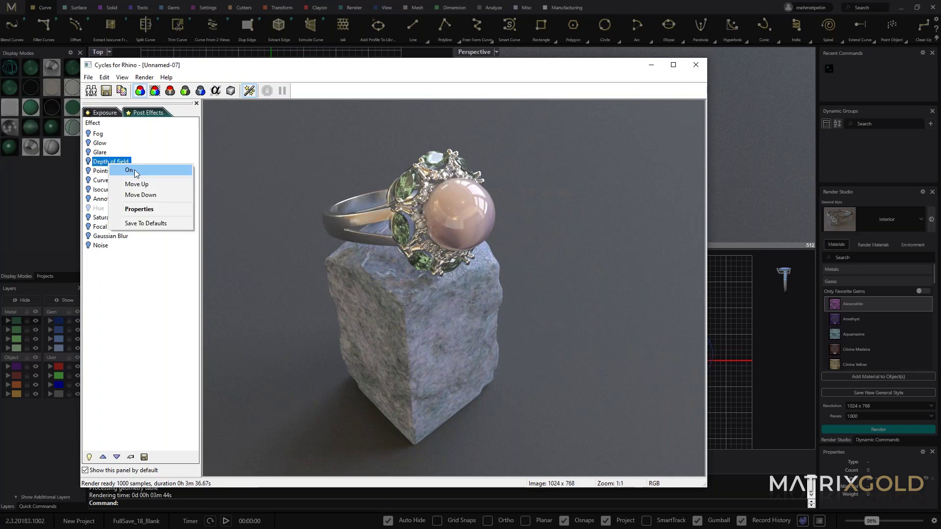
left_click(130, 170)
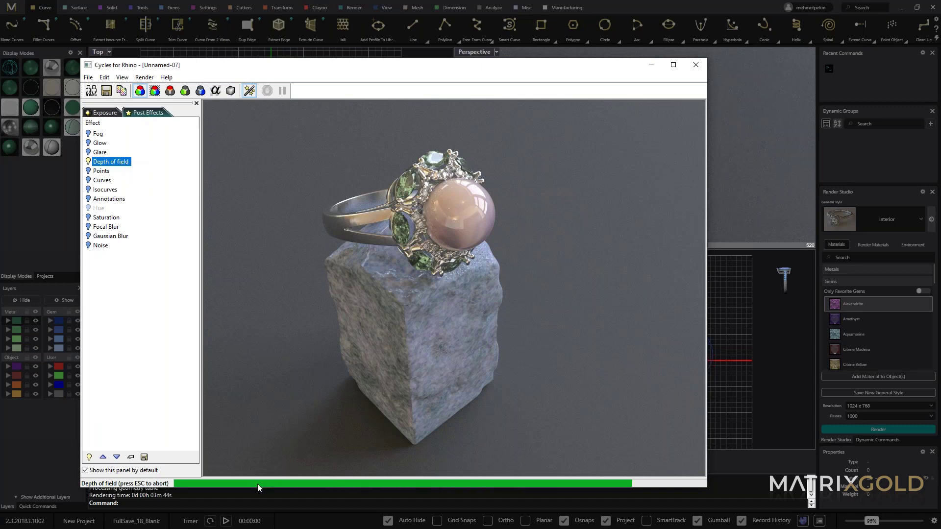
Step: Set the depth of field's focal distance to 108.85764 by picking a point at the pearl's edge, preview it and apply it
right_click(109, 166)
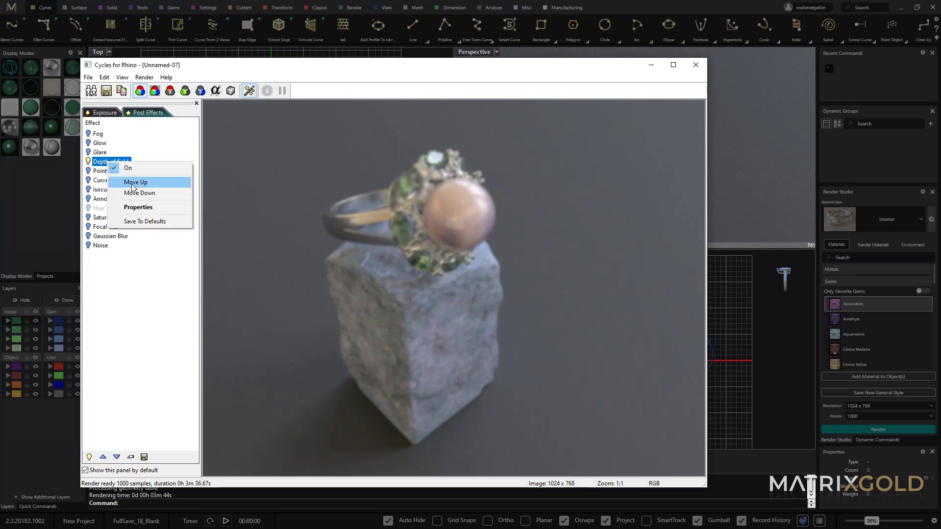
left_click(133, 210)
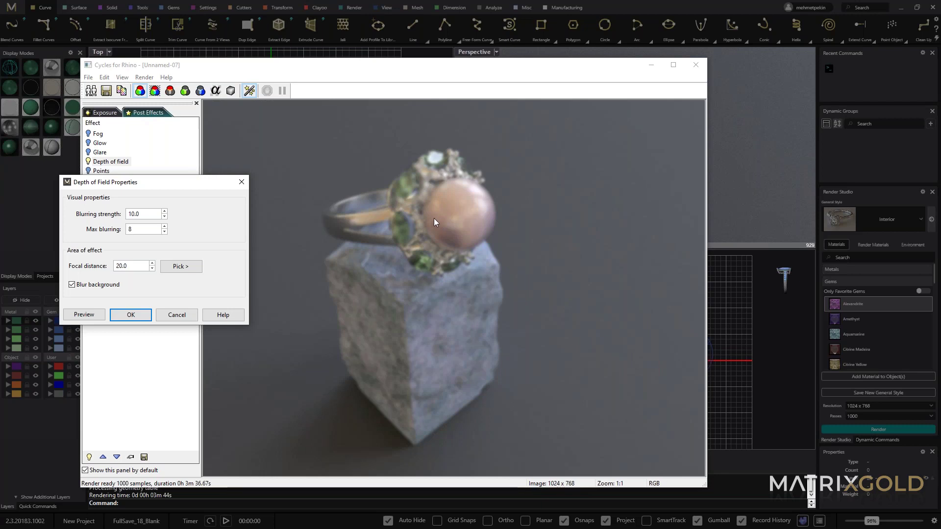
left_click(183, 267)
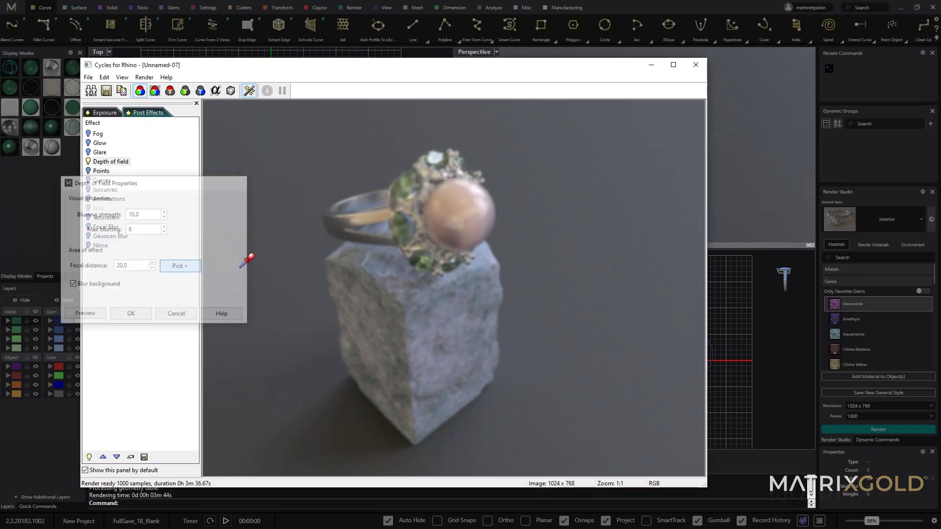
left_click(433, 224)
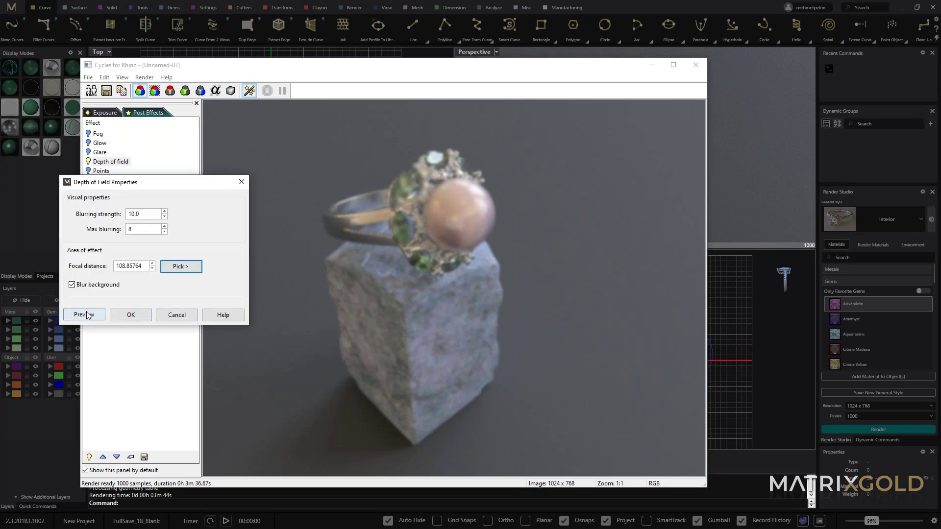
left_click(84, 315)
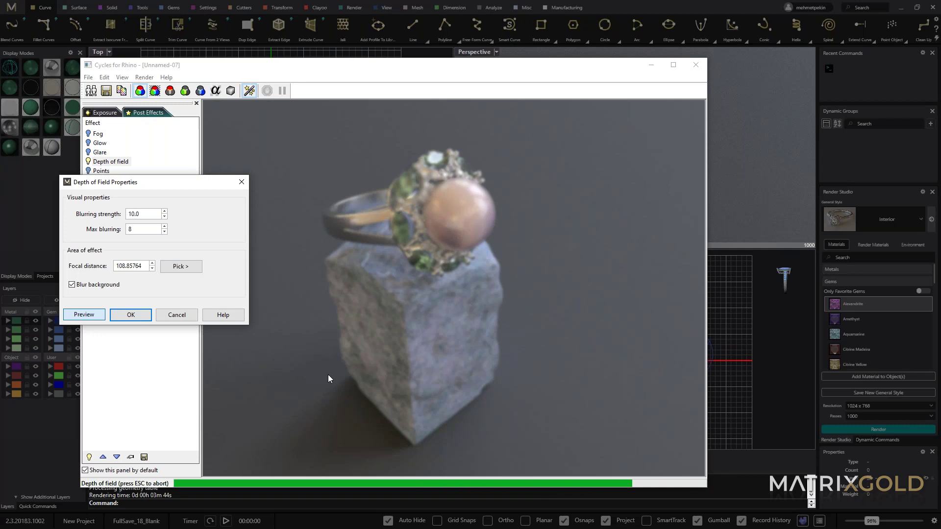
left_click(131, 314)
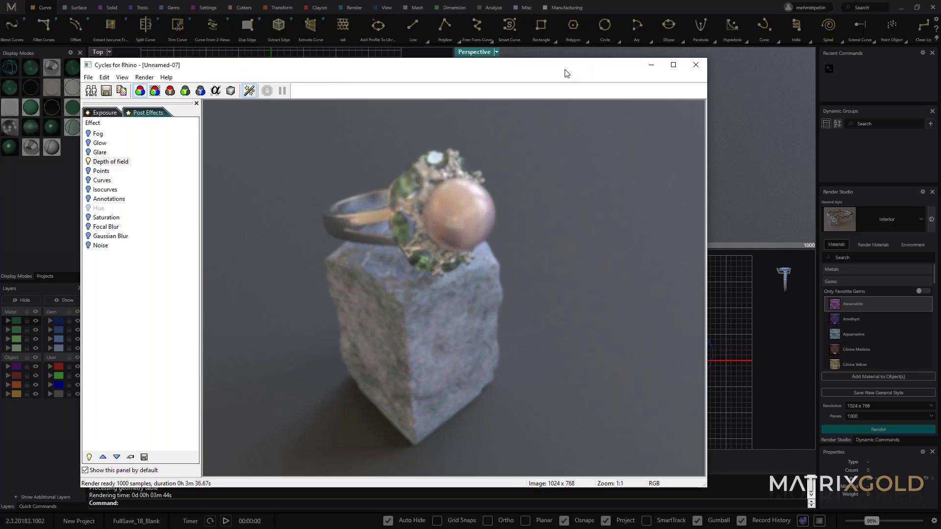
Step: Close the render window to reveal the Preferences dialog behind it
left_click_drag(566, 74, 440, 105)
left_click(569, 97)
left_click(537, 268)
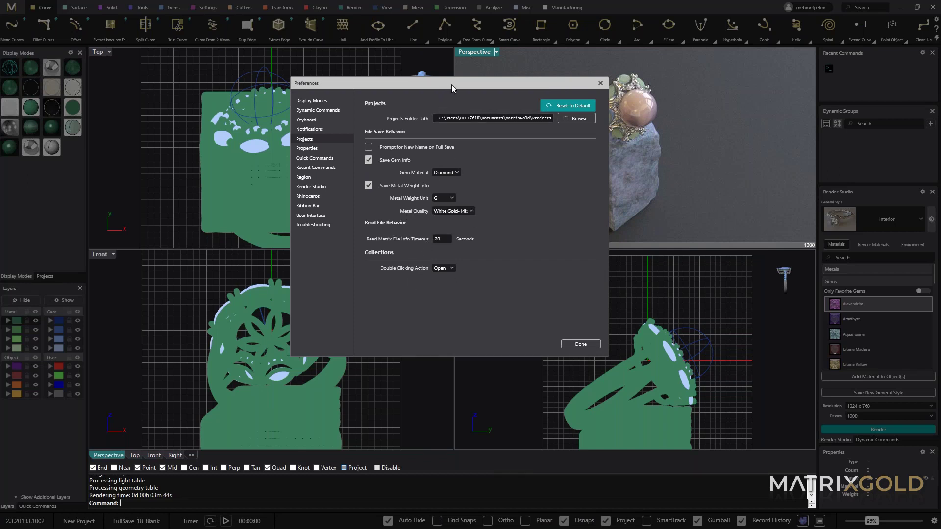
Step: Switch the Cycles render processor in the Render Studio preferences to the CPU and close the preferences
left_click_drag(454, 86, 407, 113)
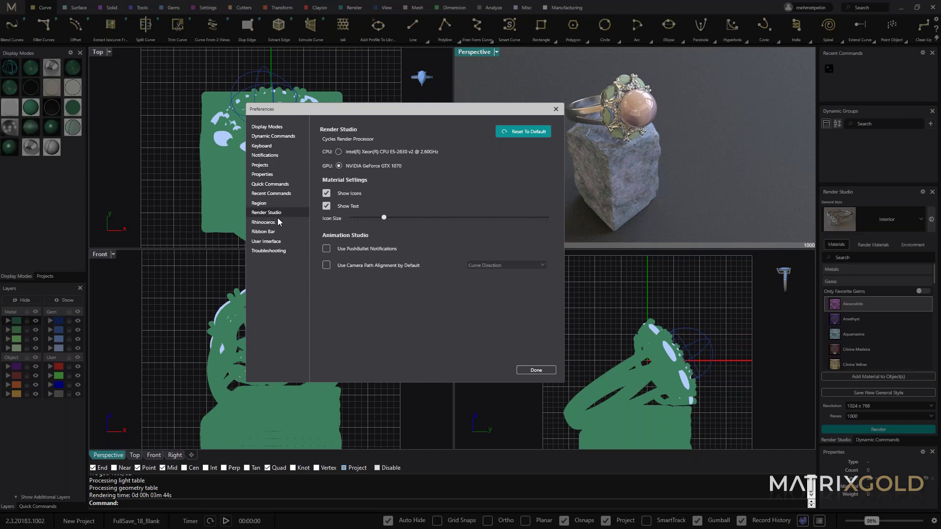
left_click(338, 152)
left_click(536, 371)
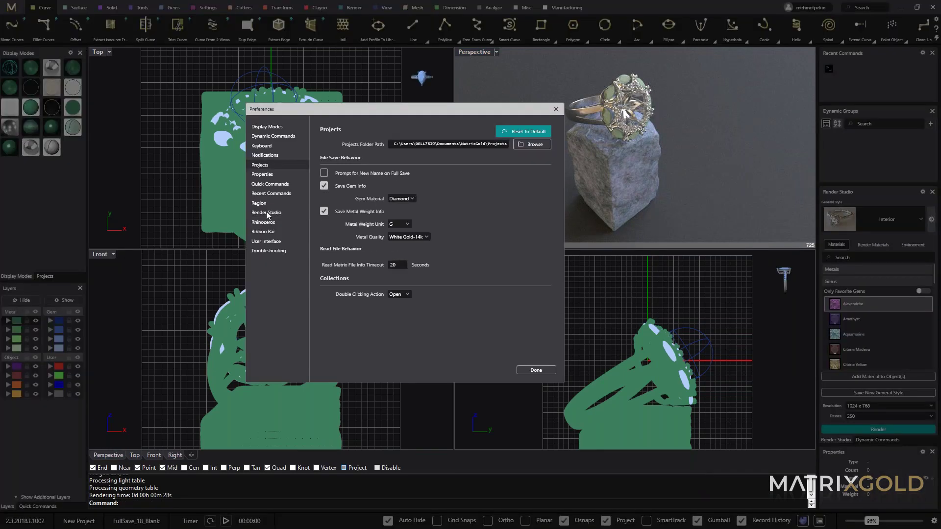
Step: Set the Cycles render processor in the Render Studio preferences to the NVIDIA GeForce GTX 1070 GPU and close the preferences
left_click(267, 212)
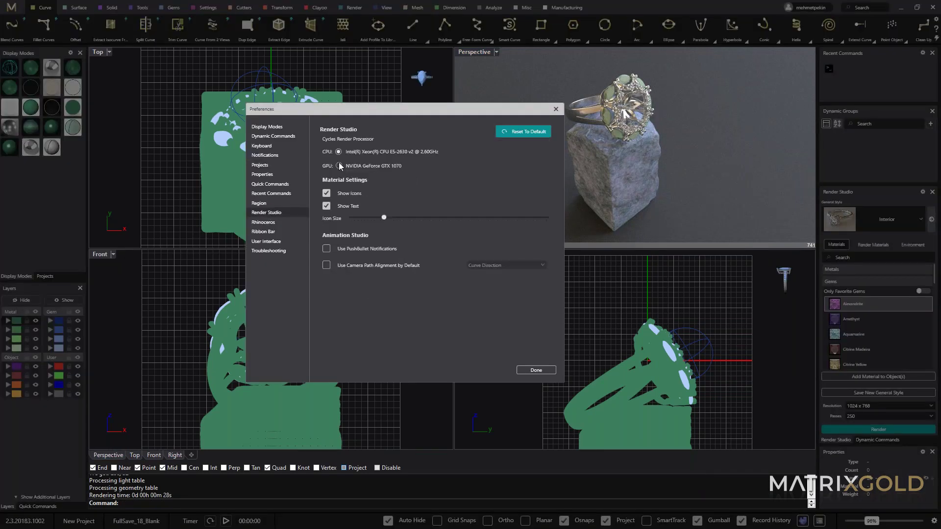
left_click(339, 166)
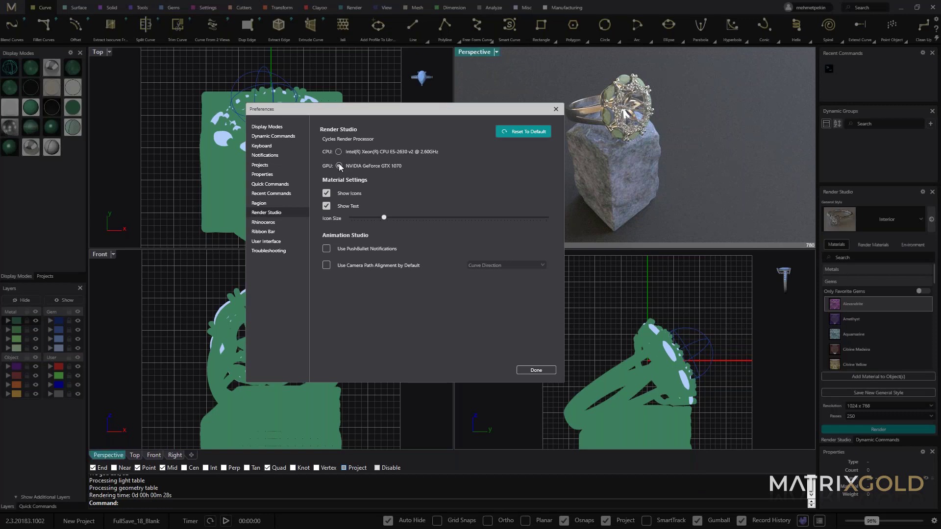
left_click(536, 370)
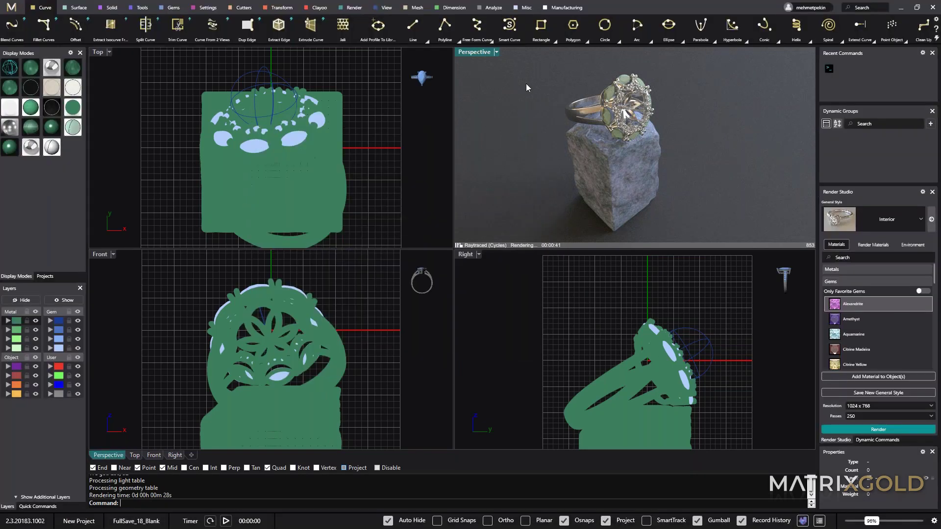
Step: Render the ring in the Perspective viewport at 1024 x 768 with 250 passes and reposition the render window
double_click(474, 52)
left_click(881, 431)
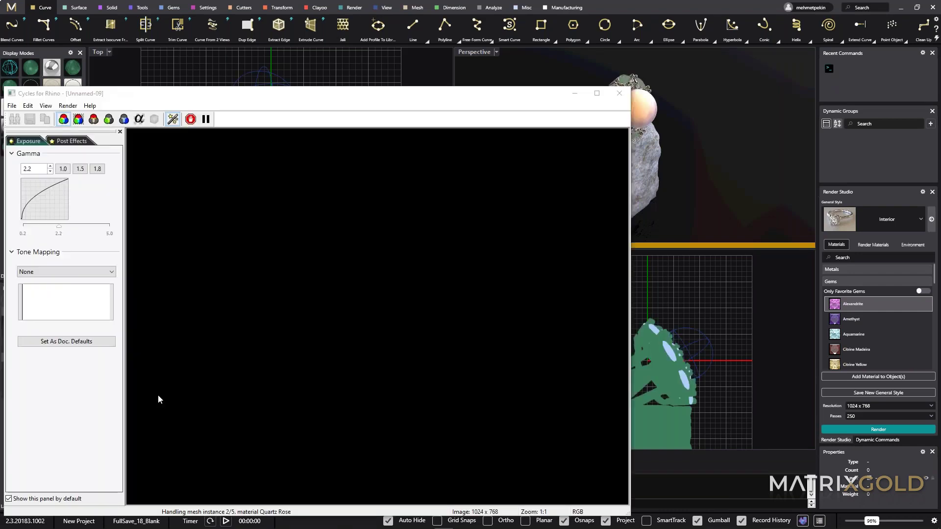
left_click_drag(314, 93, 363, 45)
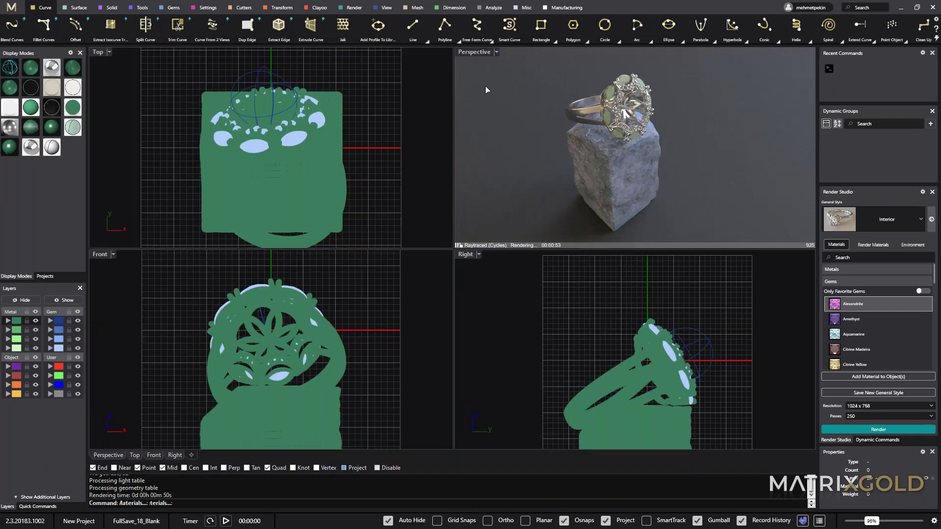
Step: Maximize the Perspective viewport and orbit the raytraced ring slightly to examine how the view re-renders
left_click(472, 52)
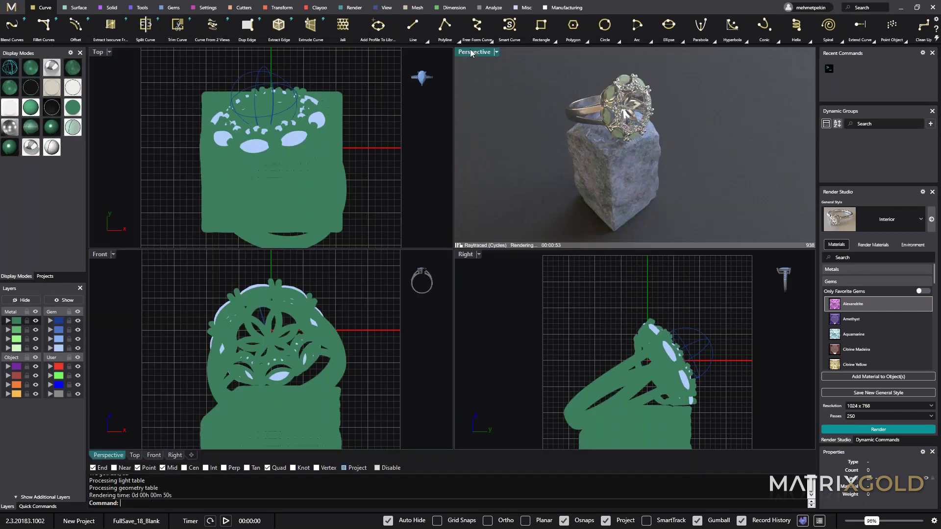
double_click(471, 53)
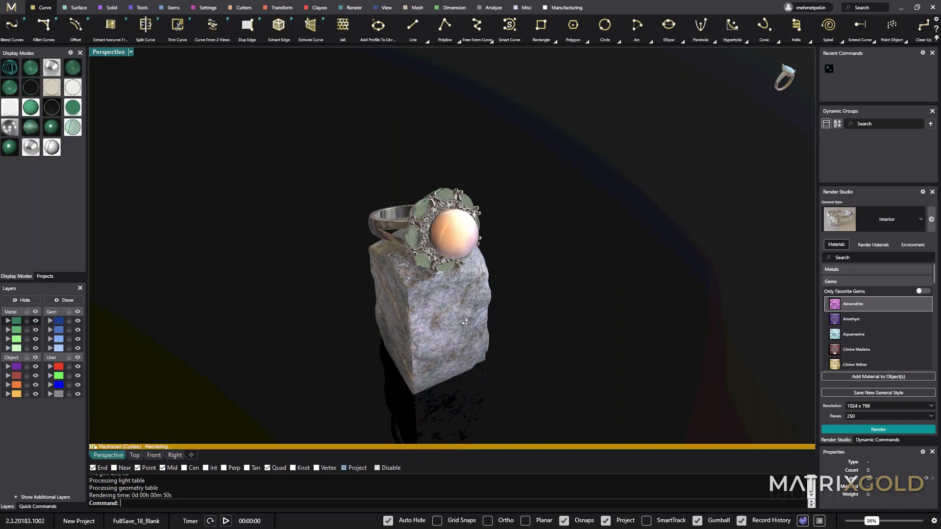
right_click_drag(466, 323, 461, 325)
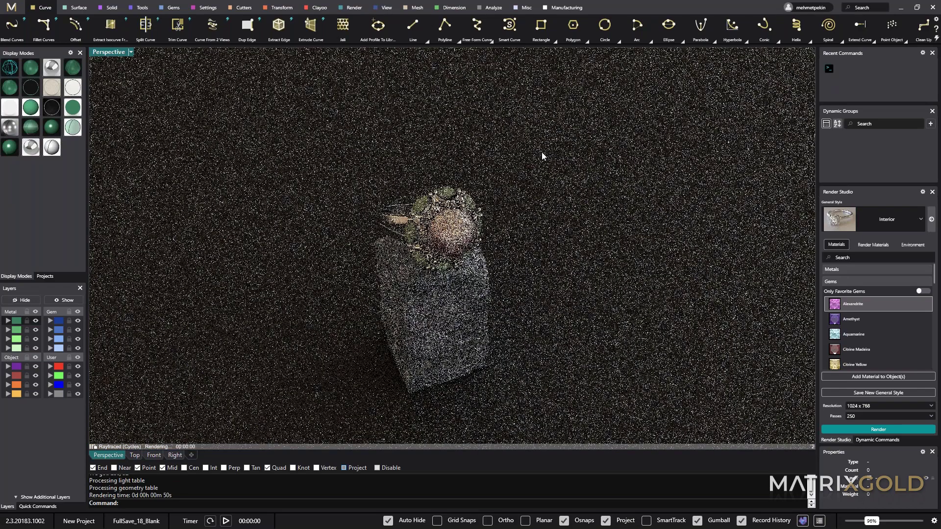
Step: Start a new empty model and maximize its Perspective viewport
key("ctrl+n")
left_click(500, 296)
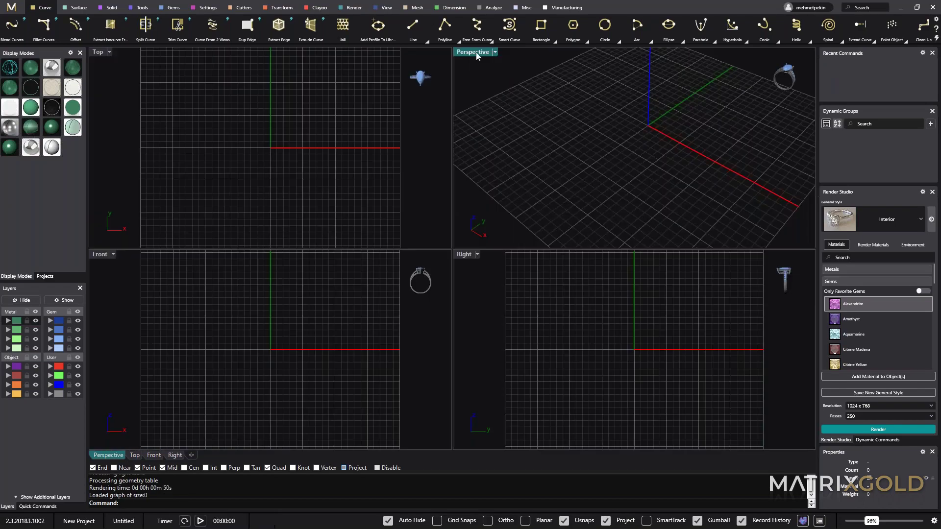
double_click(476, 52)
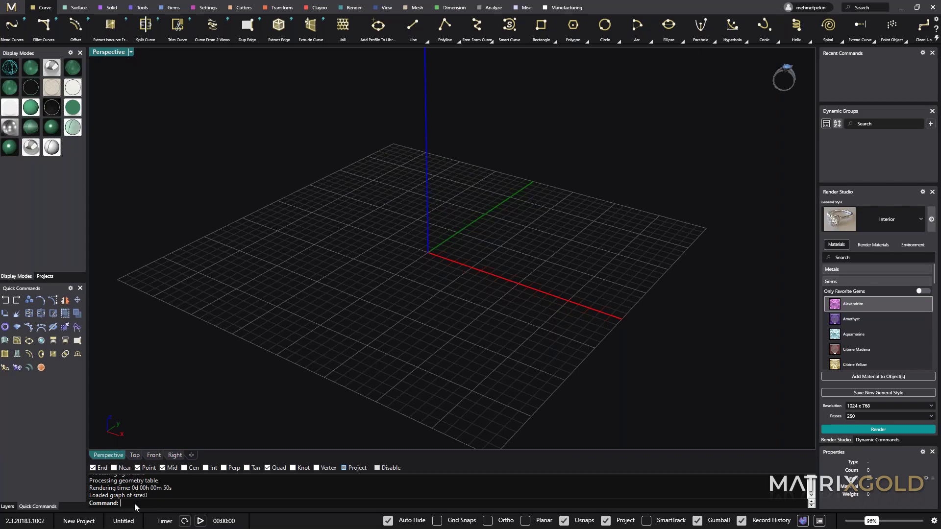
Step: Run the Properties command to open the Rhinoceros panel, reposition it and show its Materials page
type("Properties")
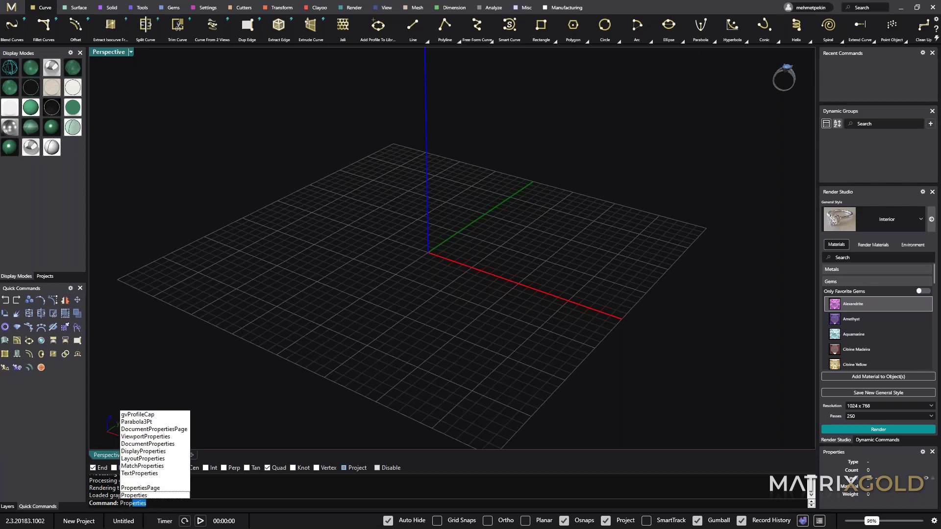
left_click(137, 496)
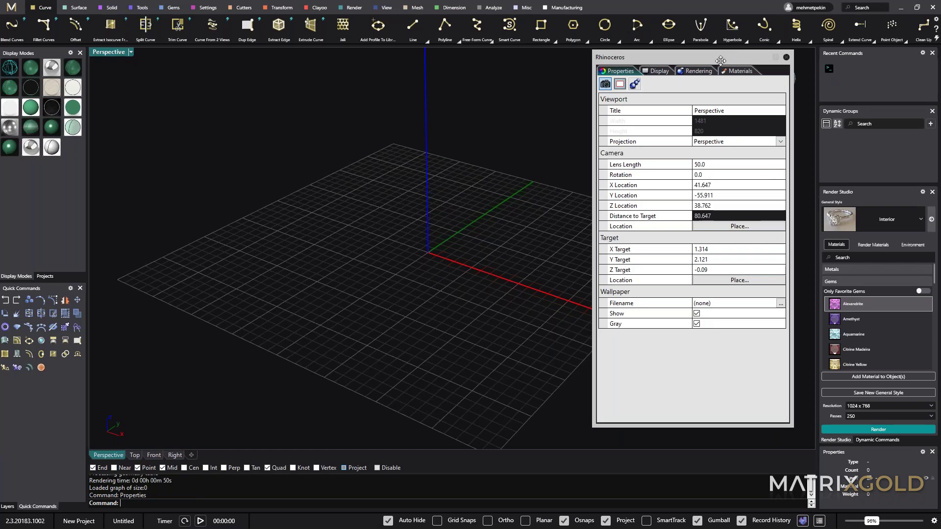
left_click_drag(721, 61, 690, 67)
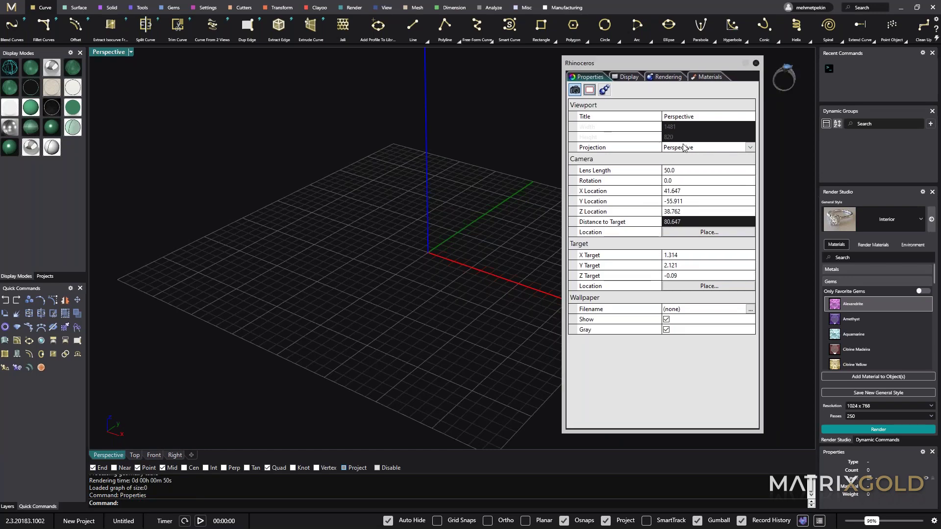
left_click(707, 78)
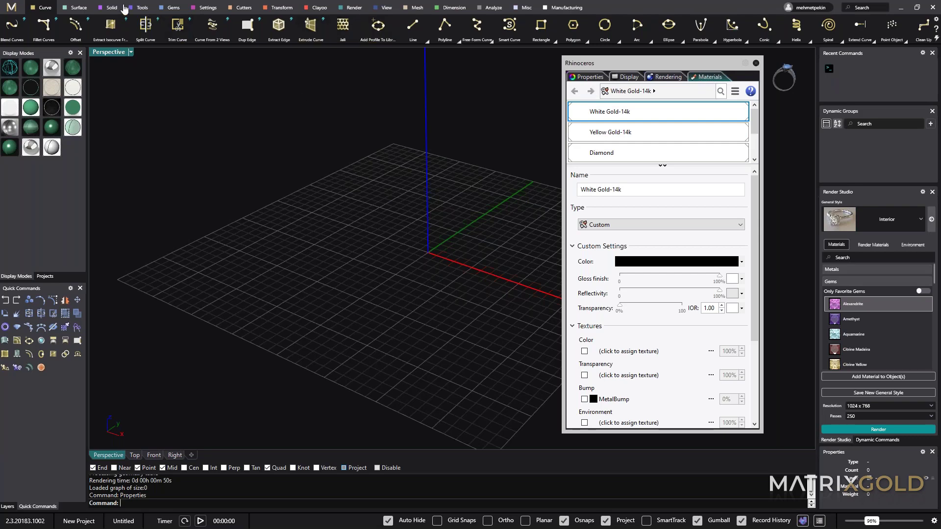
Step: Draw a large flat torus freehand on the ground plane and show it in a shaded display mode
left_click(109, 9)
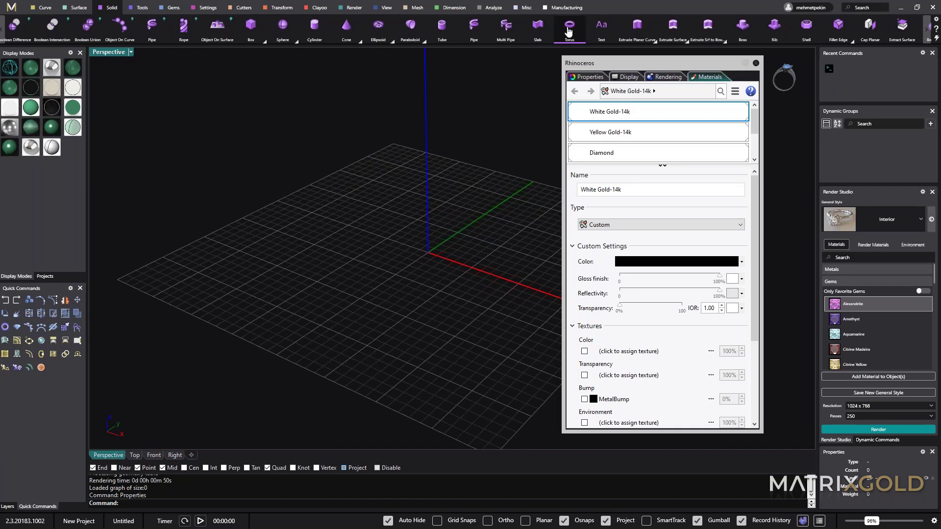
left_click(568, 29)
left_click(364, 262)
left_click(347, 327)
left_click(345, 355)
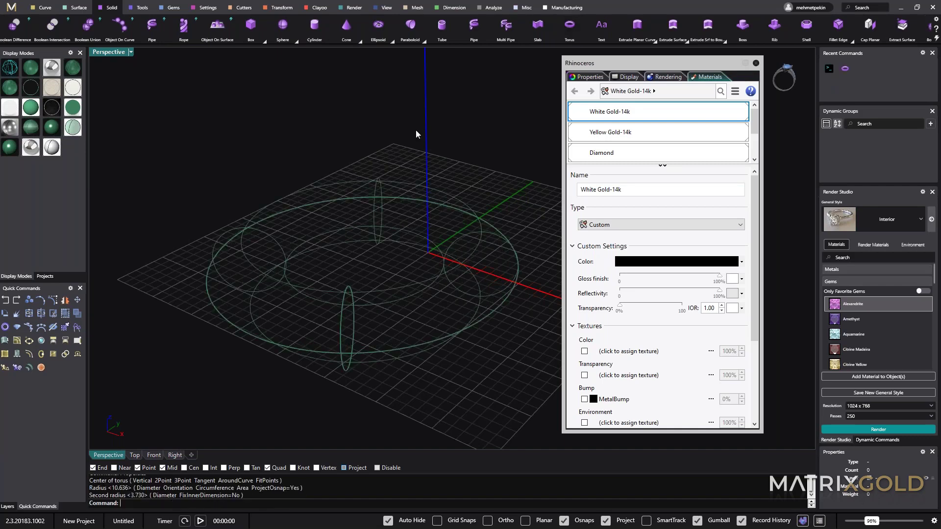
left_click(27, 151)
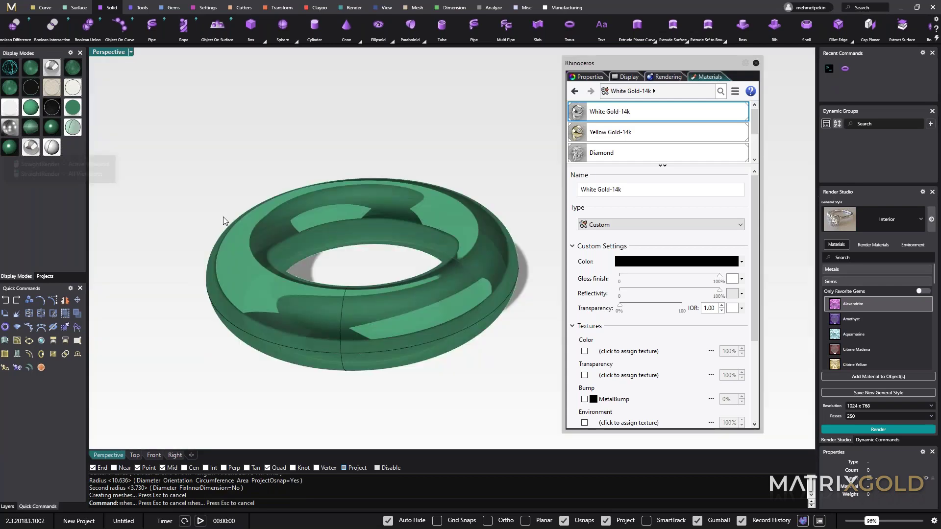
Step: Create a new material of type Metal and switch the viewport to the rendered Cycles display mode
scroll(678, 142, "down", 1)
scroll(678, 141, "down", 3)
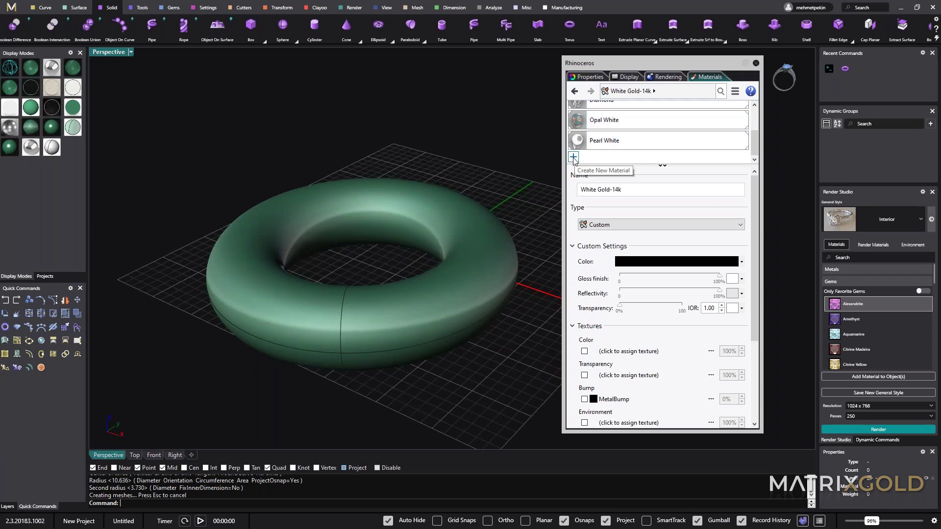
left_click(573, 158)
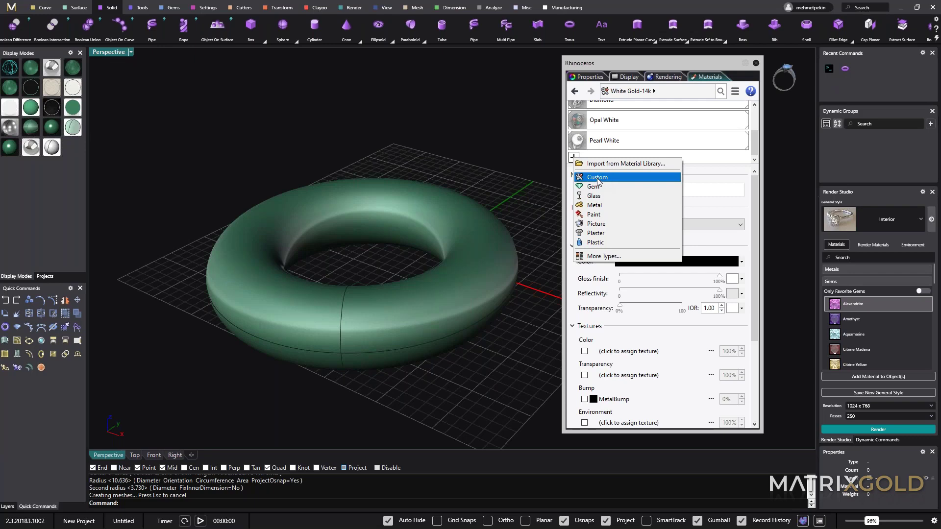
left_click(597, 206)
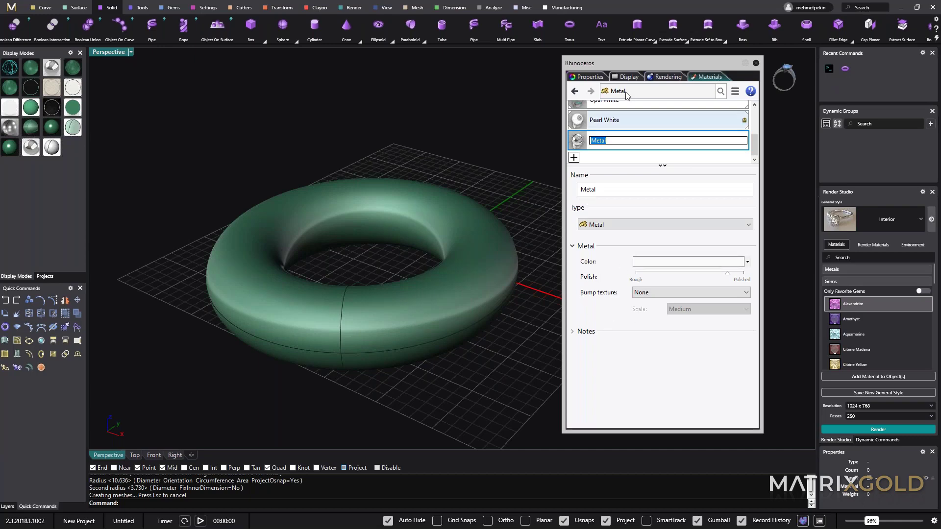
left_click(52, 70)
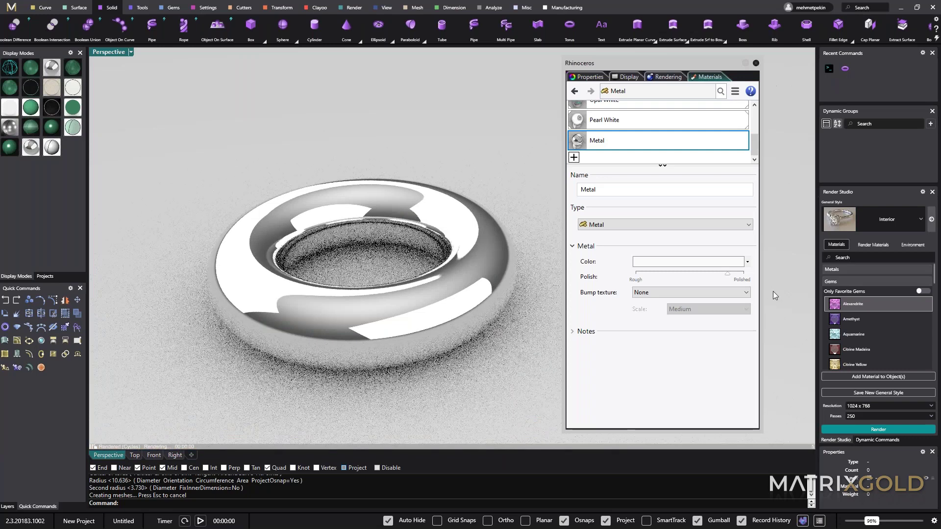
Step: Select the torus and set the new Metal material's color to a golden yellow
left_click(484, 260)
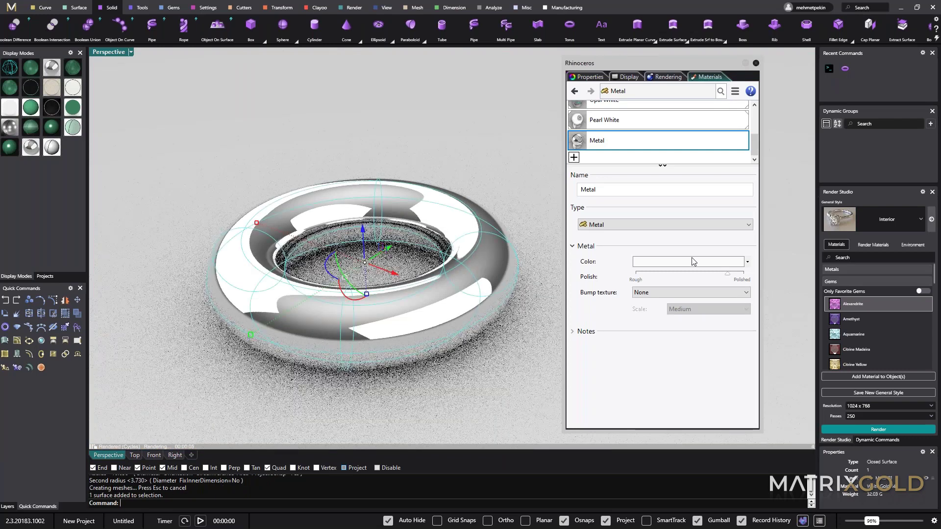
left_click(675, 267)
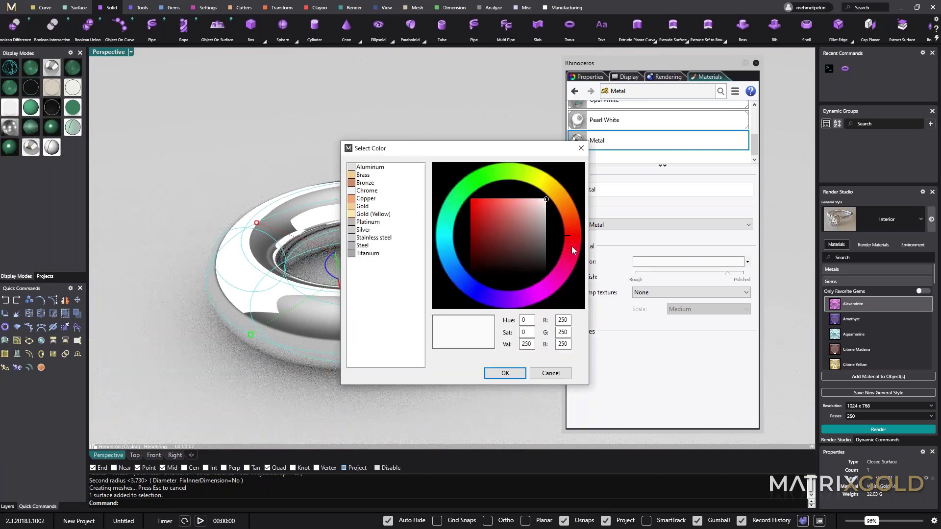
left_click(557, 188)
left_click(489, 212)
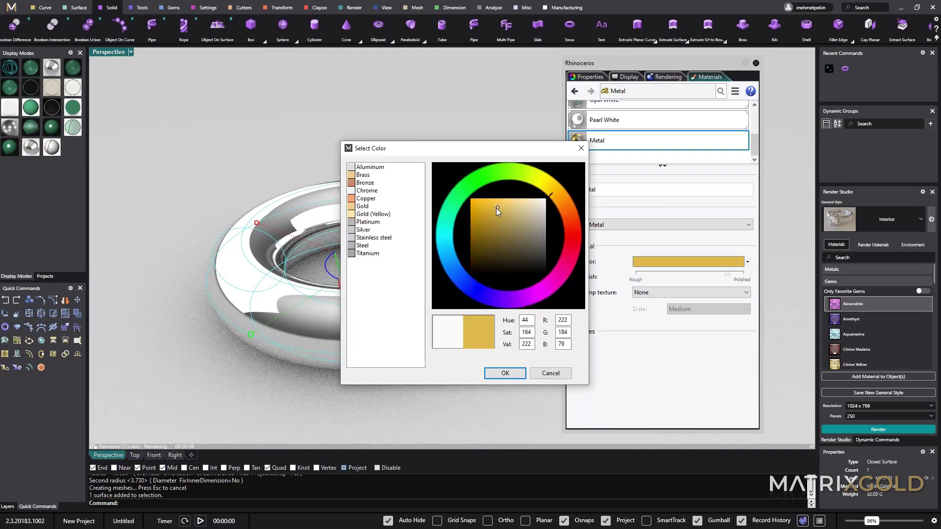
key("Return")
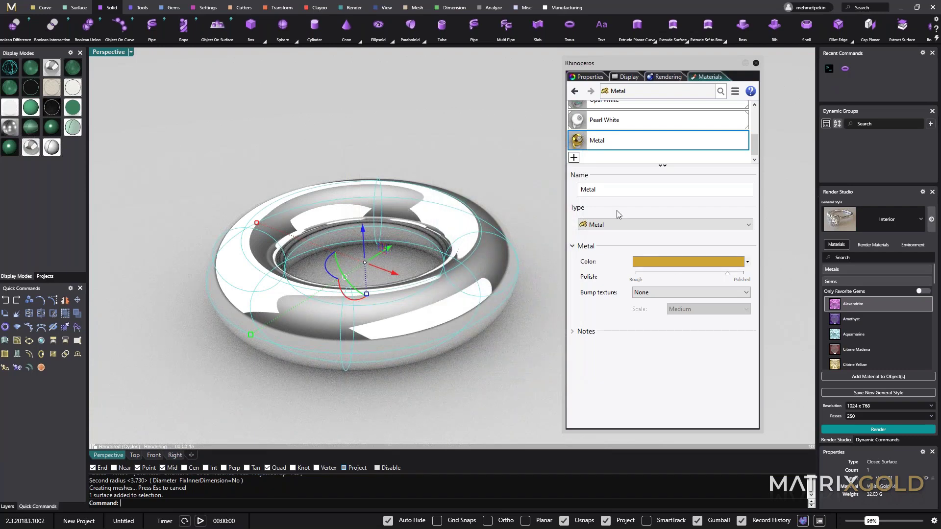
Step: Assign the golden Metal material to the selected torus and deselect it
left_click(735, 92)
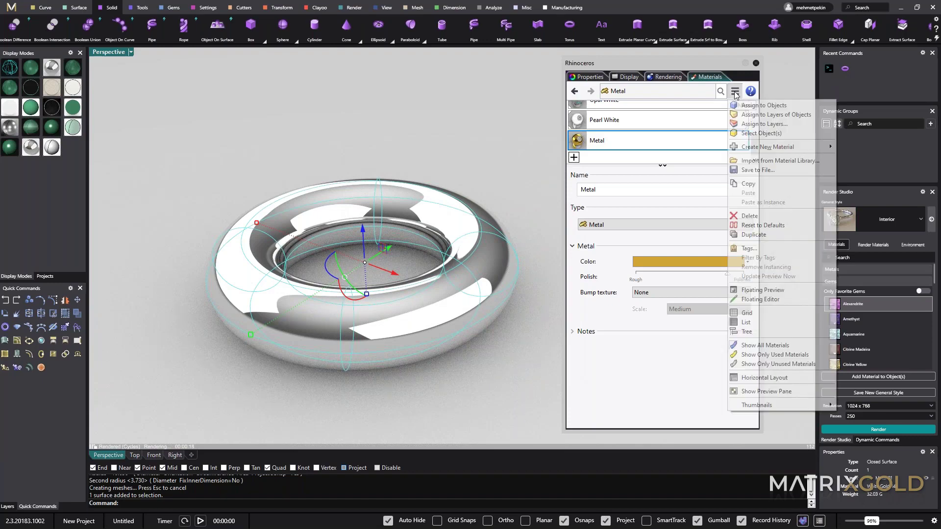
left_click(763, 106)
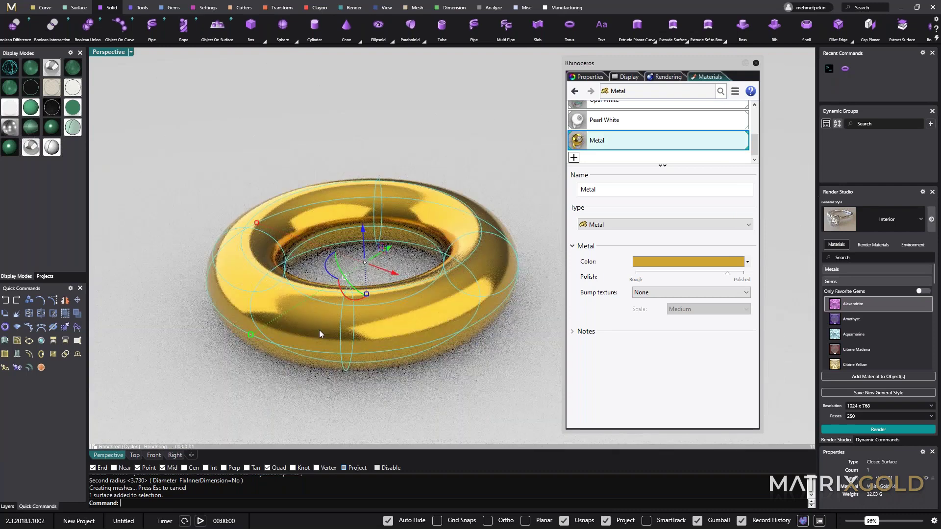
key("Escape")
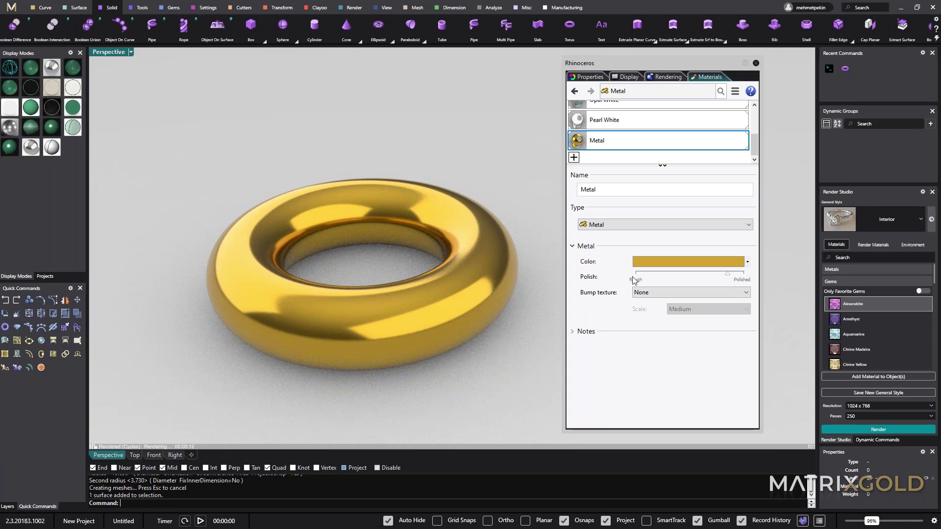
Step: Try the Metal material's polish at the fully polished and medium levels, and leave it close to fully polished
left_click_drag(727, 273, 744, 274)
left_click(744, 276)
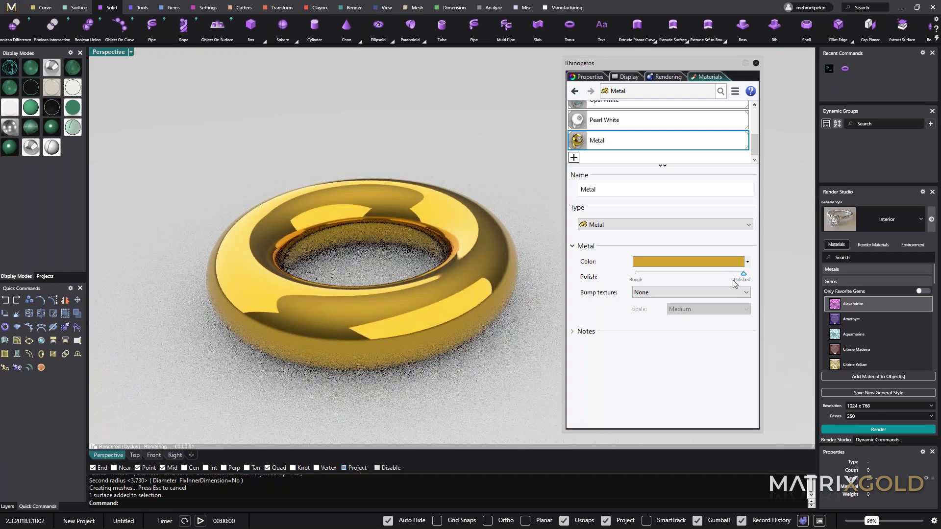
left_click(688, 275)
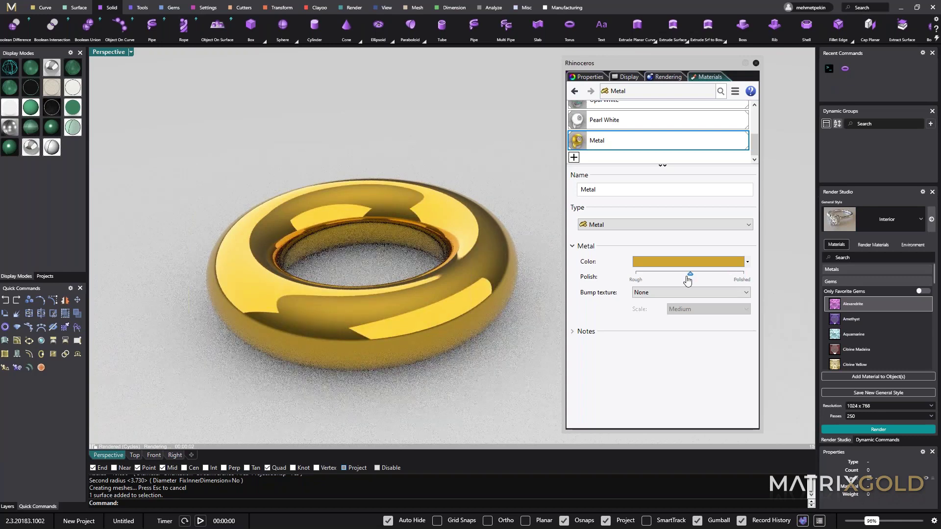
left_click(686, 275)
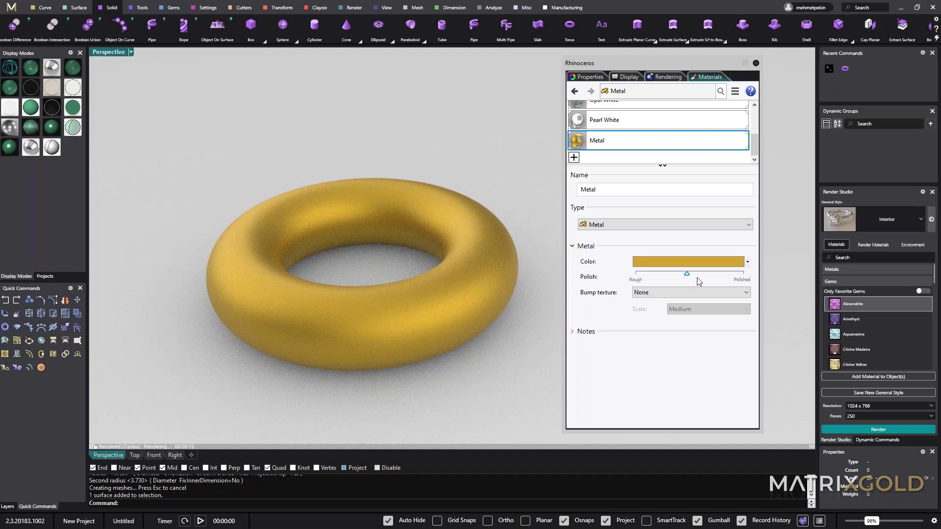
left_click_drag(697, 277, 730, 276)
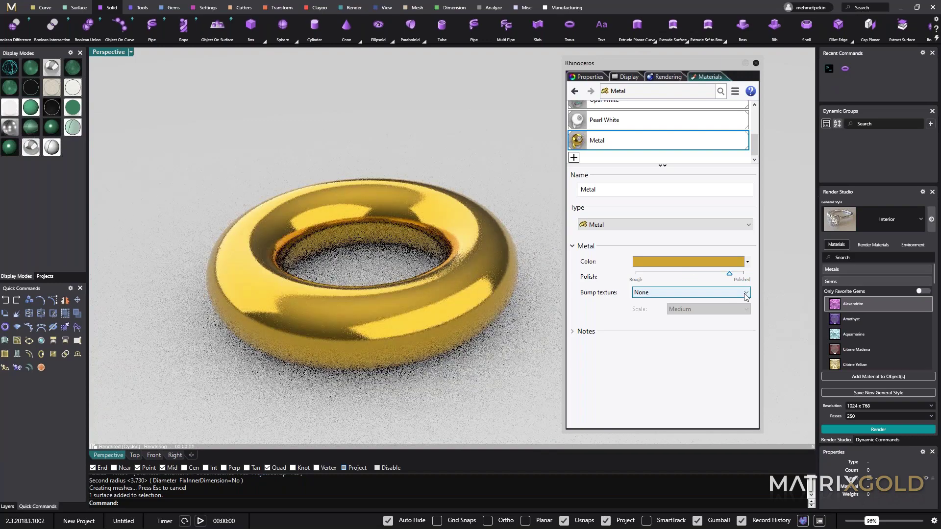
Step: Set the Metal material's bump texture to Leather with the scale XXXS
left_click(746, 294)
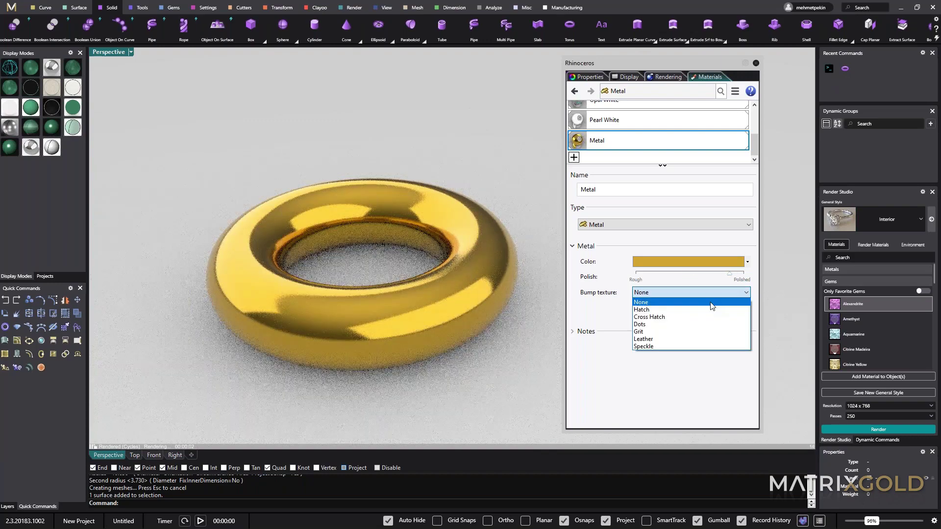
left_click(640, 340)
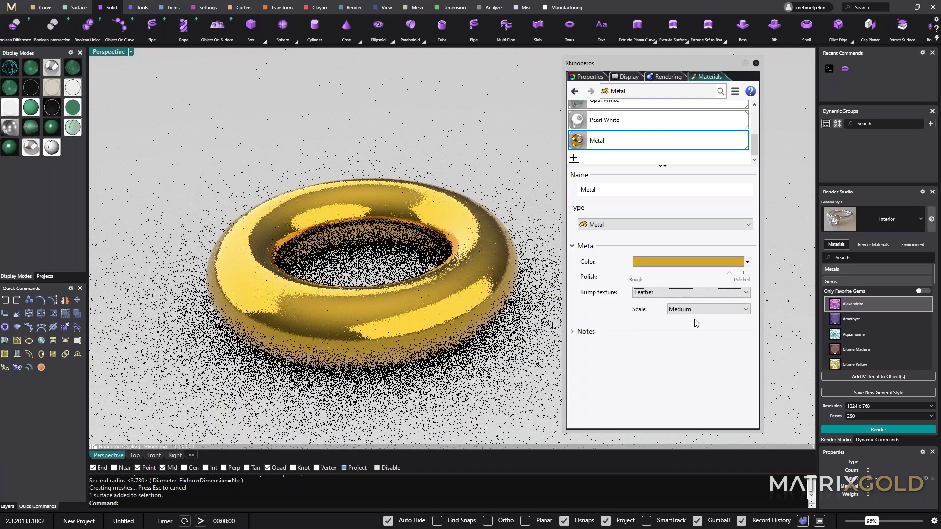
left_click(733, 309)
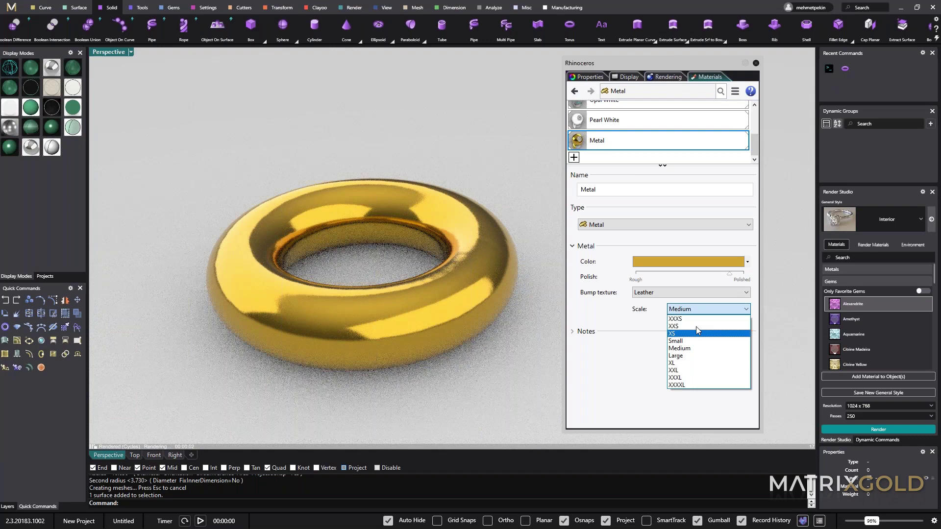
left_click(686, 319)
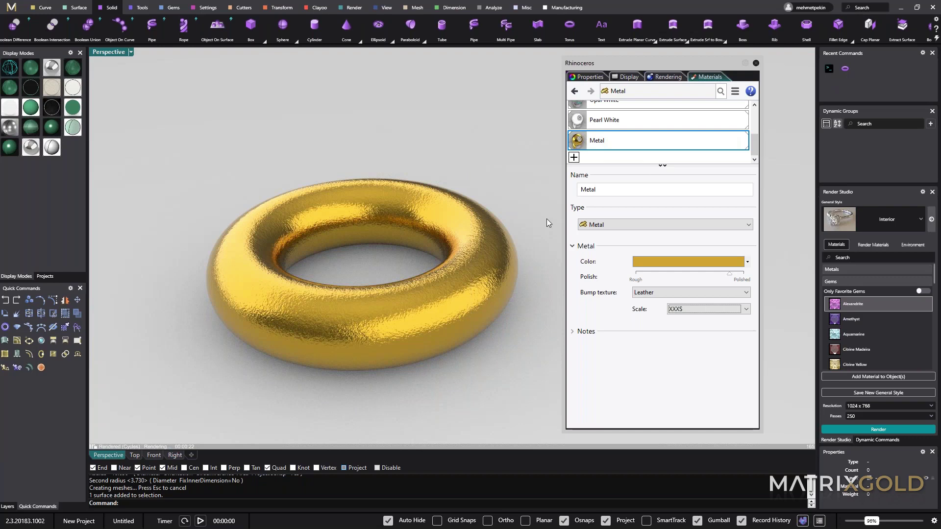
Step: Create a new material of type Custom and look through its color, texture and advanced settings
left_click(574, 157)
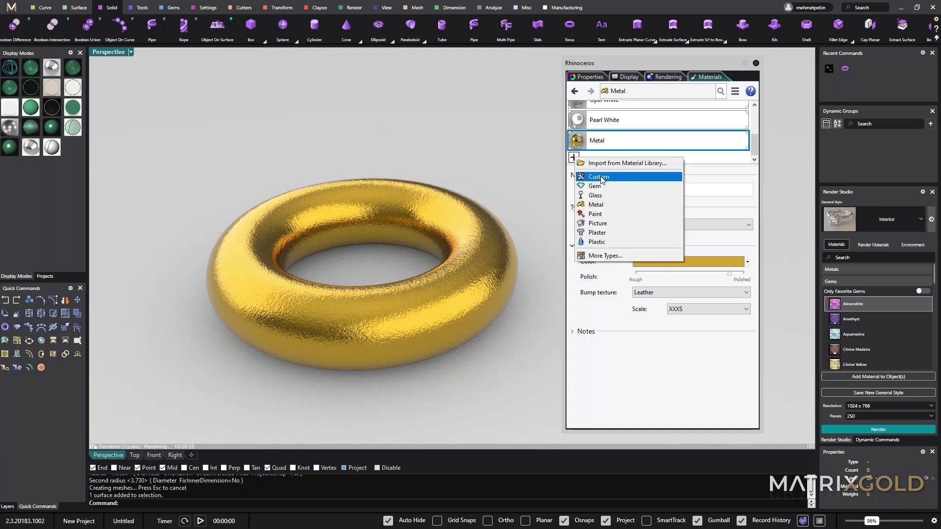
left_click(599, 177)
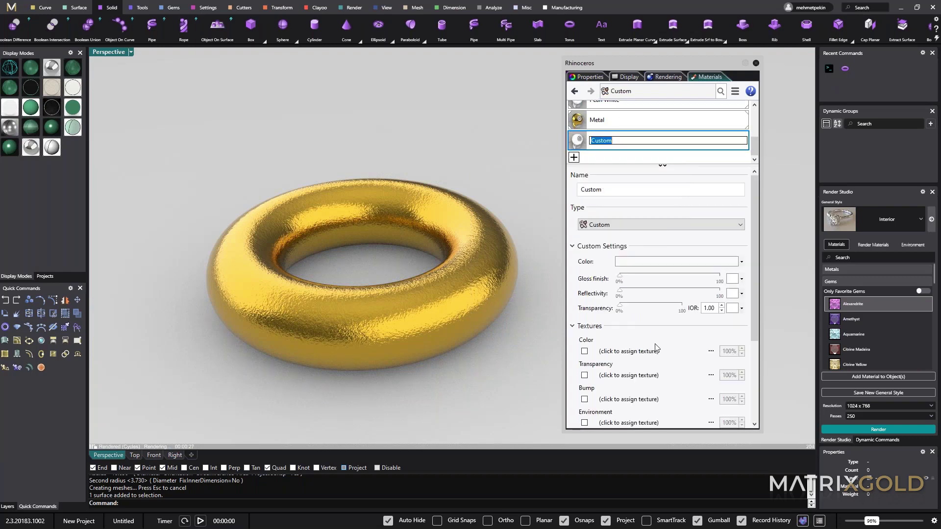
scroll(656, 346, "down", 3)
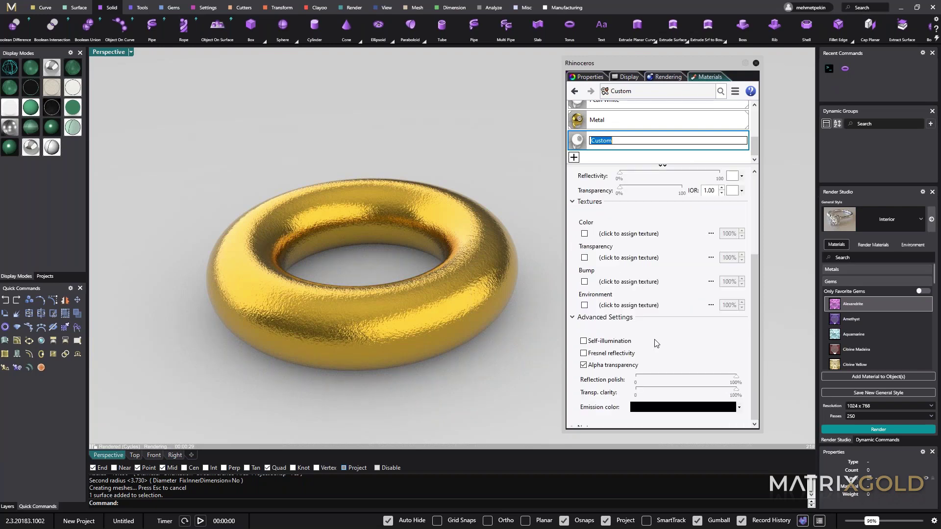
scroll(671, 366, "up", 3)
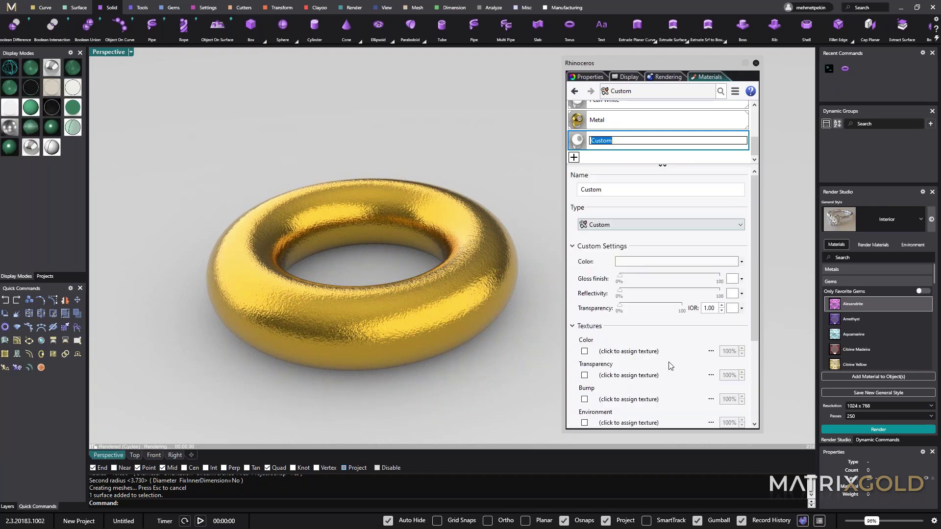
scroll(666, 321, "down", 1)
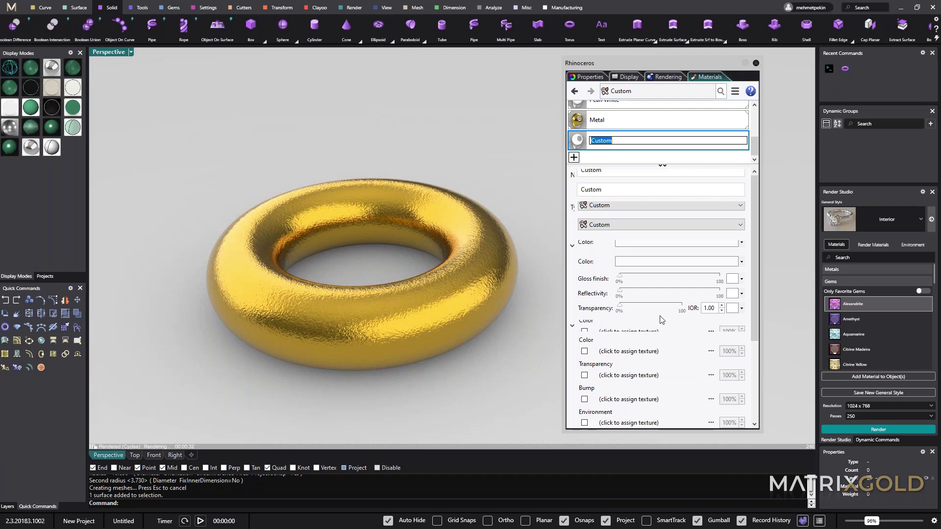
Step: Set the Custom material's color to light blue (RGB 84, 184, 212), gloss finish to 58%, reflectivity to 40% and transparency to 18%
left_click(681, 264)
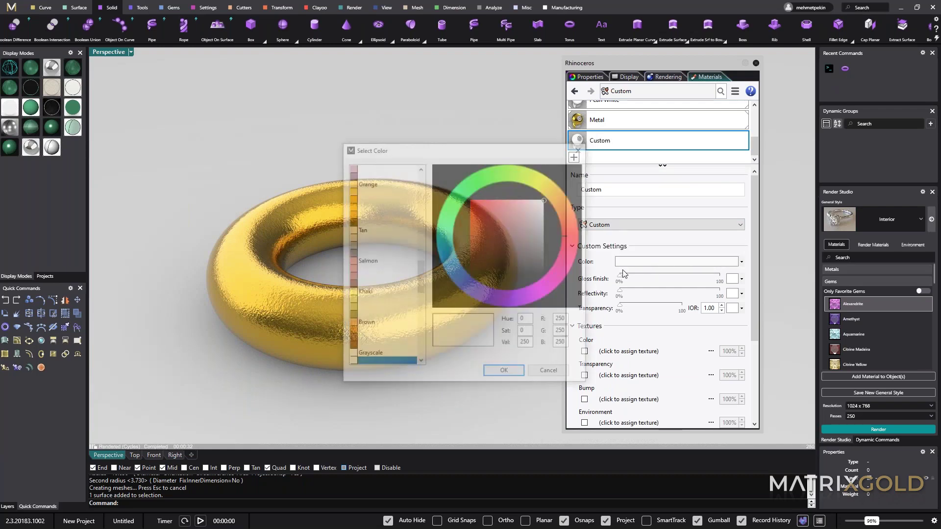
left_click_drag(495, 236, 500, 210)
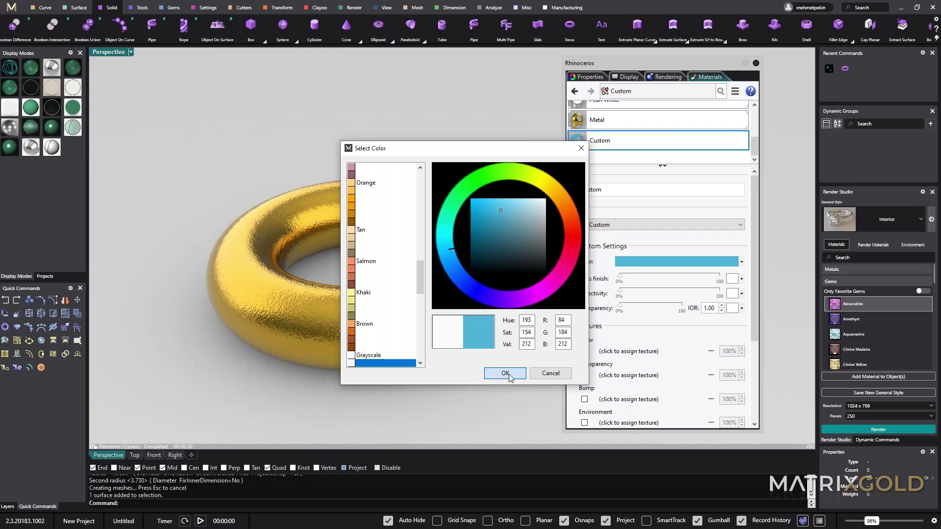
left_click(557, 376)
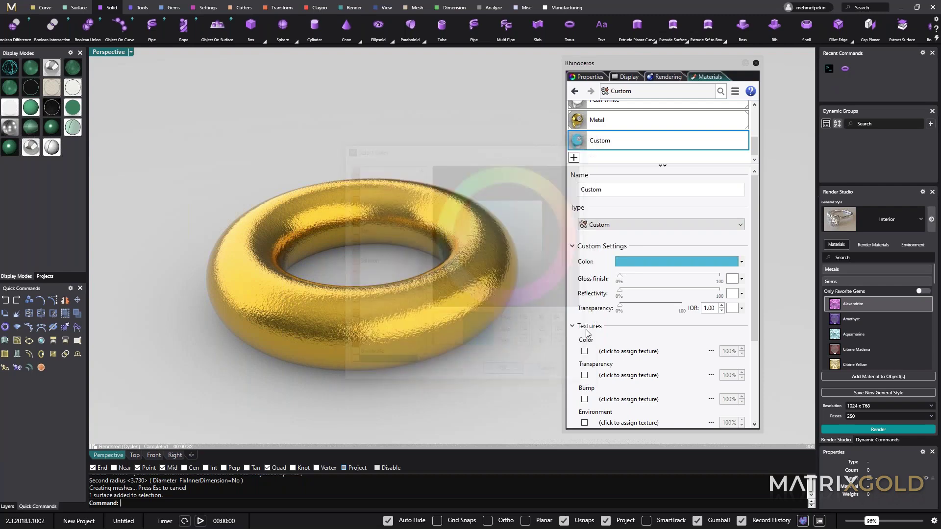
left_click_drag(619, 277, 660, 291)
left_click(631, 307)
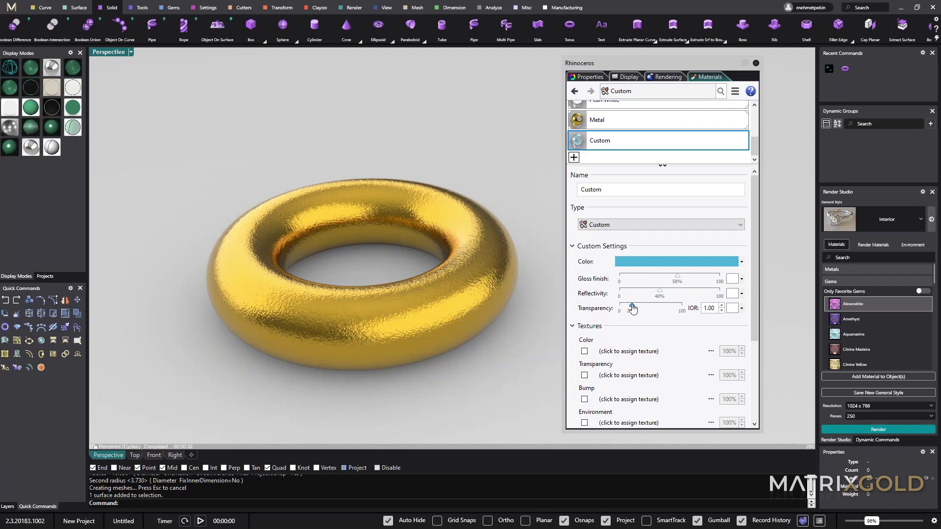
Step: Enable the Custom material's bump texture and load the image alpha3 from the 17-06-2020 folder into it
scroll(629, 353, "down", 2)
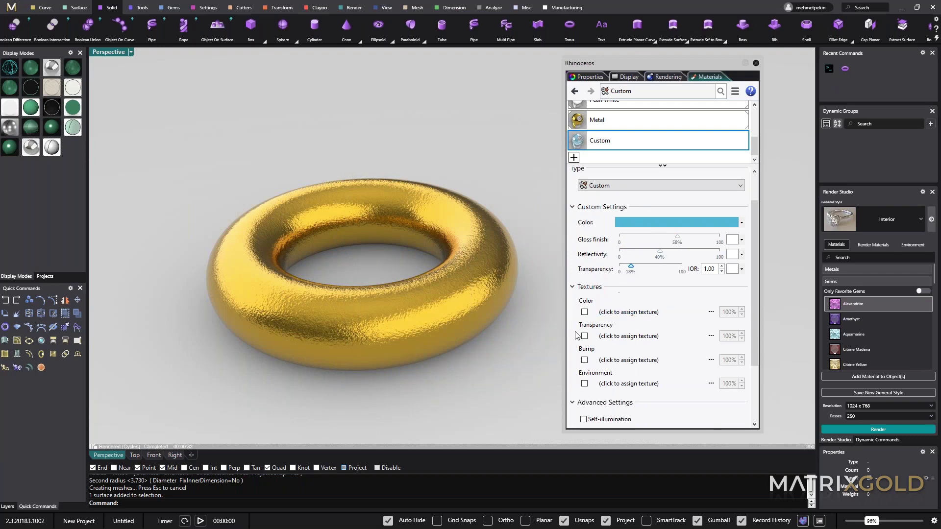
left_click(585, 361)
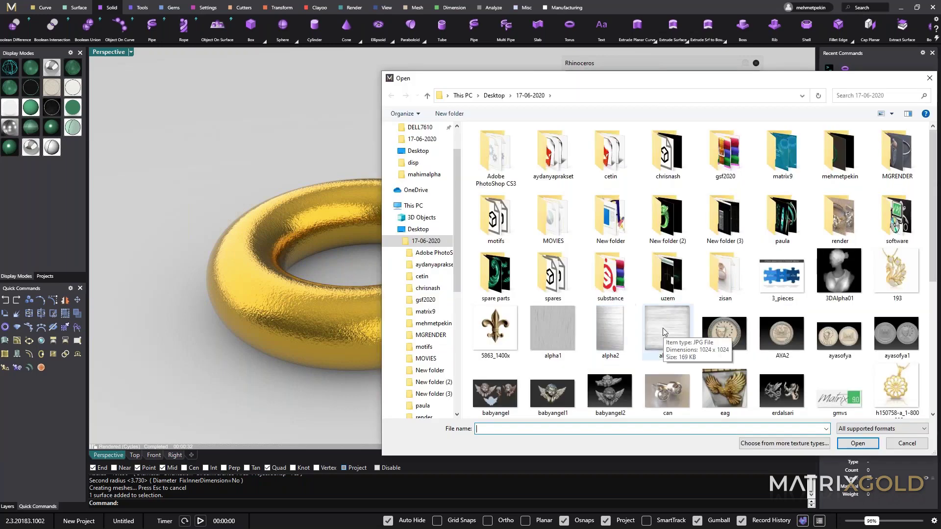
left_click(663, 332)
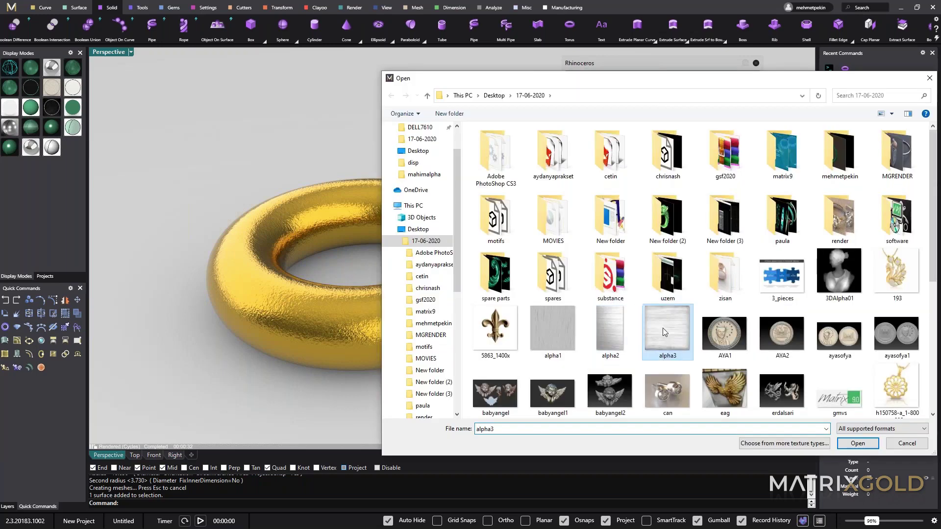
double_click(664, 330)
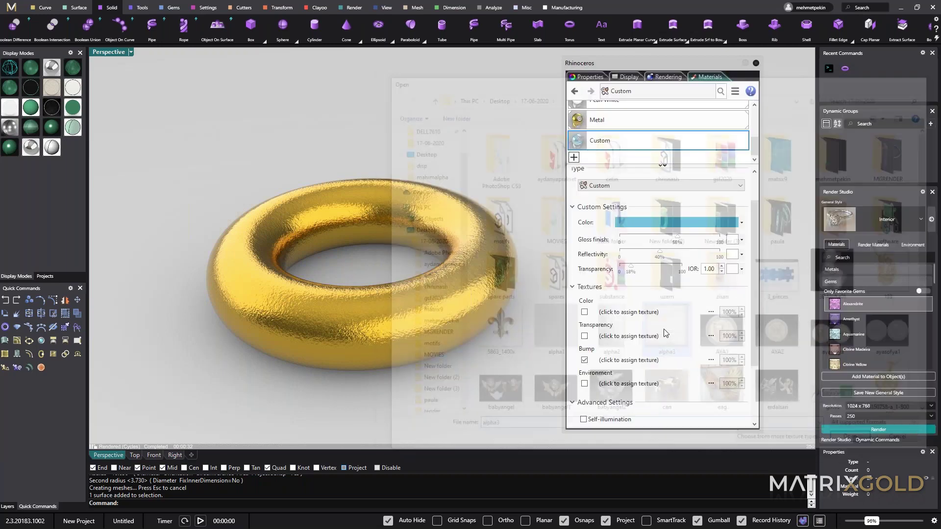
scroll(666, 333, "down", 3)
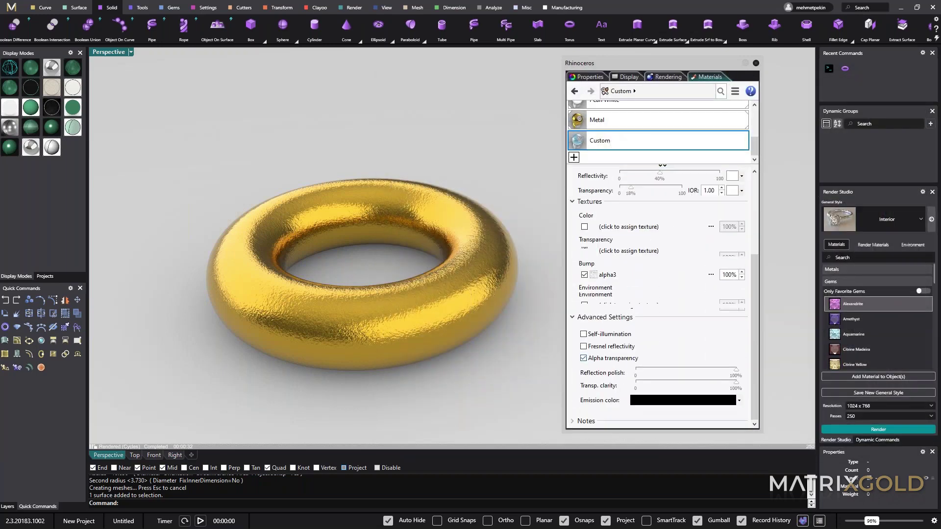
scroll(603, 208, "up", 4)
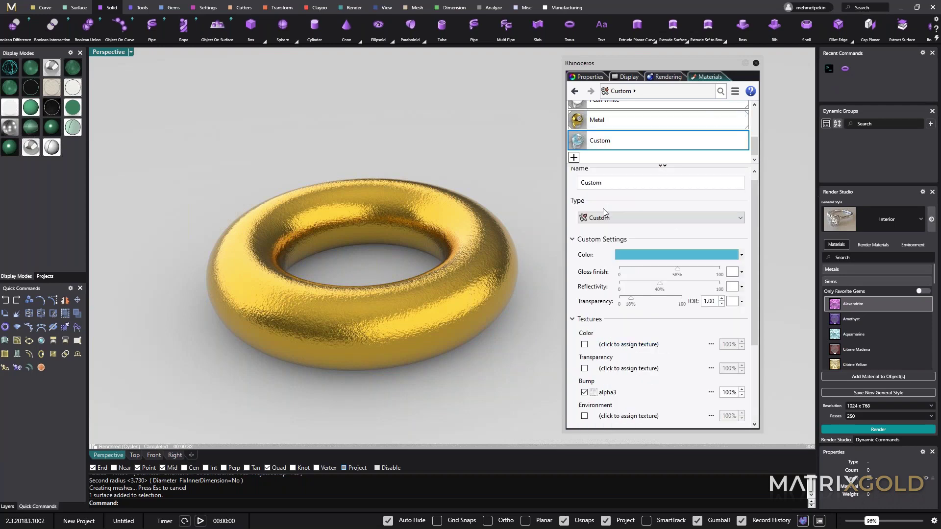
Step: Assign the blue Custom material to the torus and deselect it
left_click(498, 266)
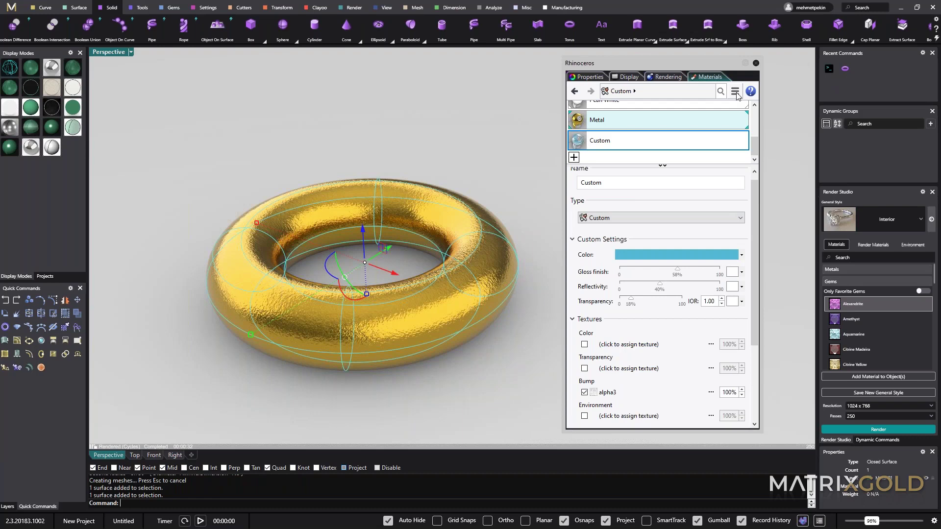
left_click(736, 94)
left_click(752, 105)
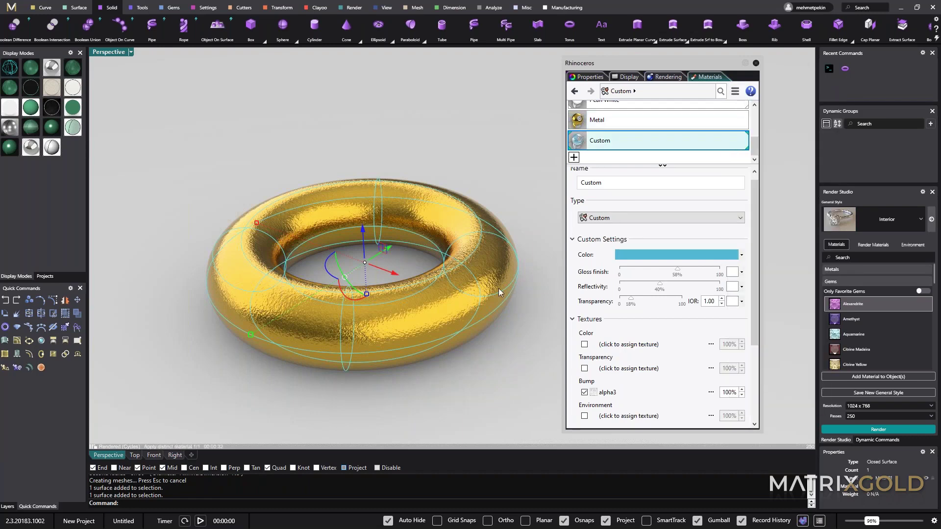
left_click(489, 158)
Step: Examine the rendering resolution and backdrop settings and the Studio environment's type options, leaving the environment unchanged
left_click(667, 77)
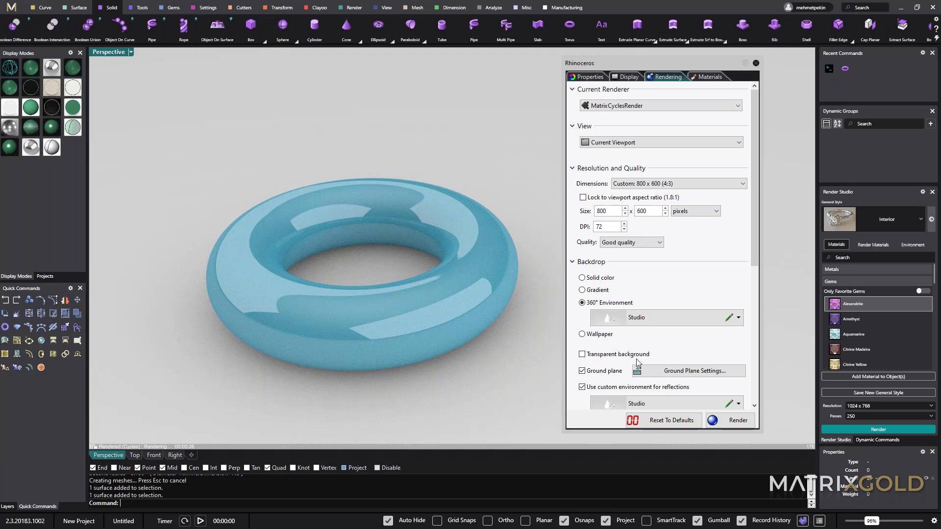
scroll(637, 362, "down", 1)
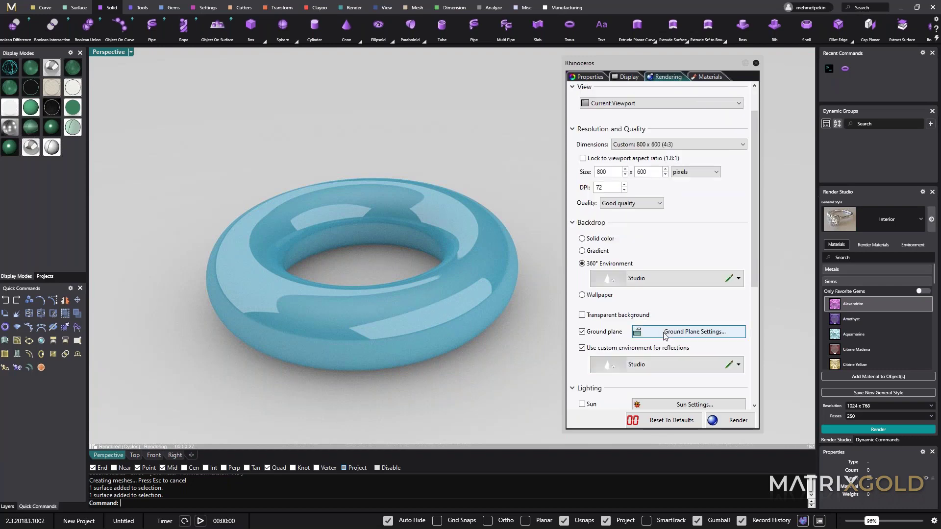
scroll(691, 304, "down", 1)
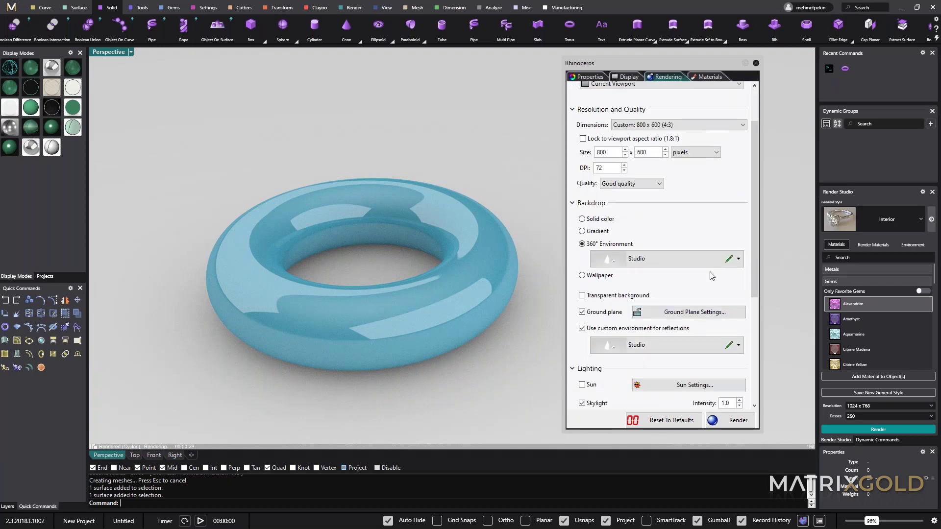
left_click(730, 260)
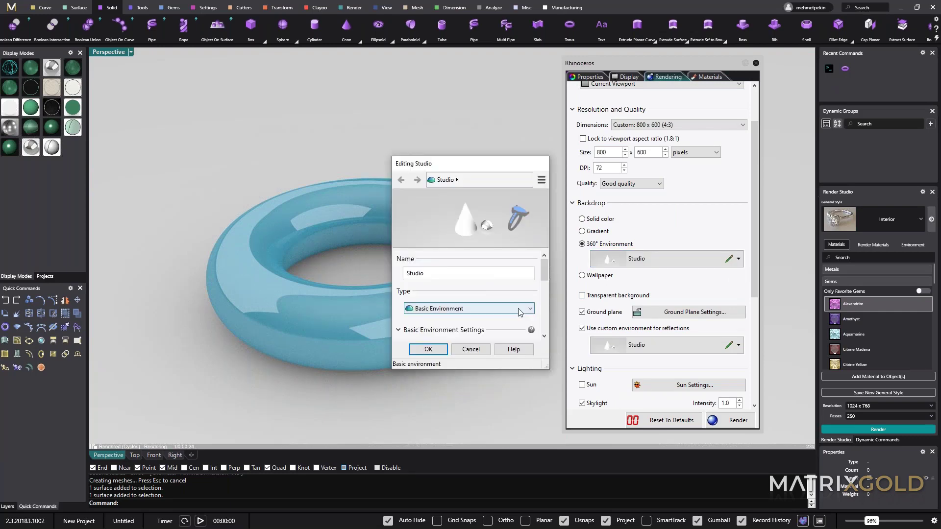
left_click(519, 312)
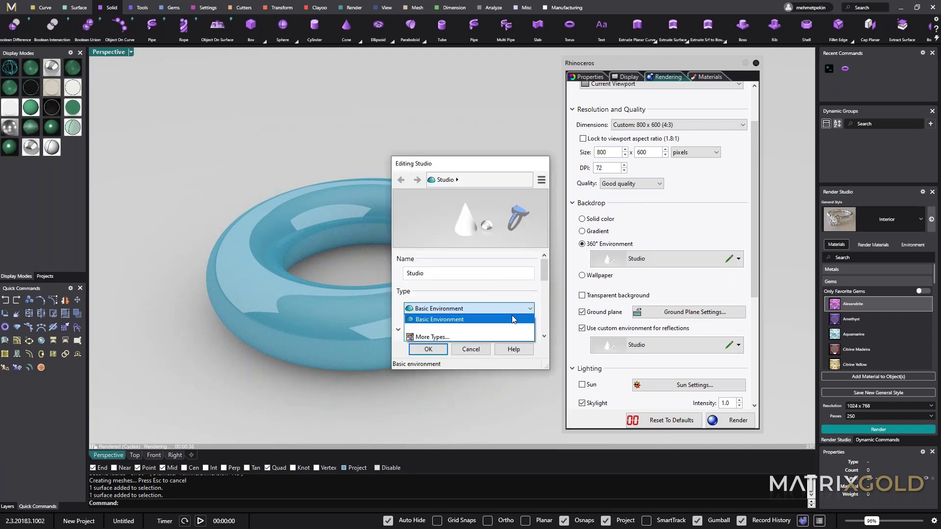
left_click(478, 351)
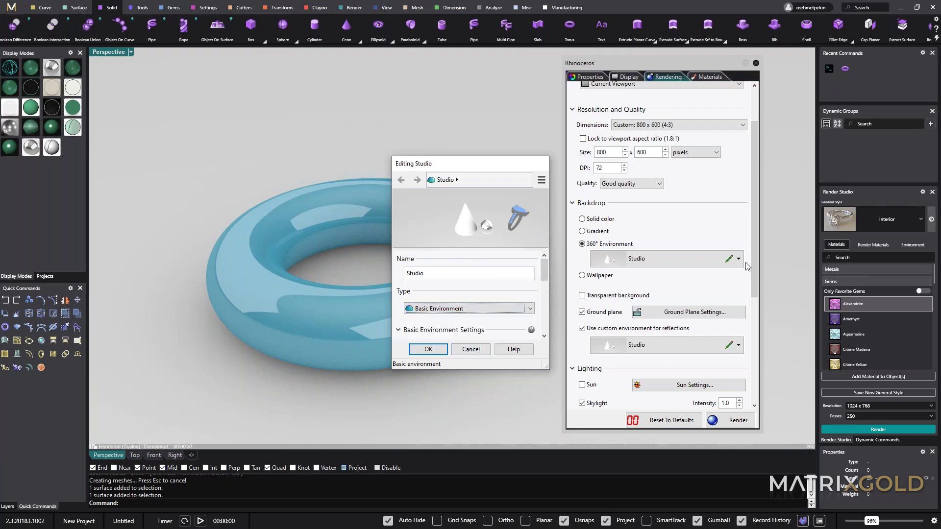
left_click(468, 350)
Step: Review the lighting, wireframe and dithering render settings, and render the blue torus in the current viewport
scroll(719, 354, "down", 3)
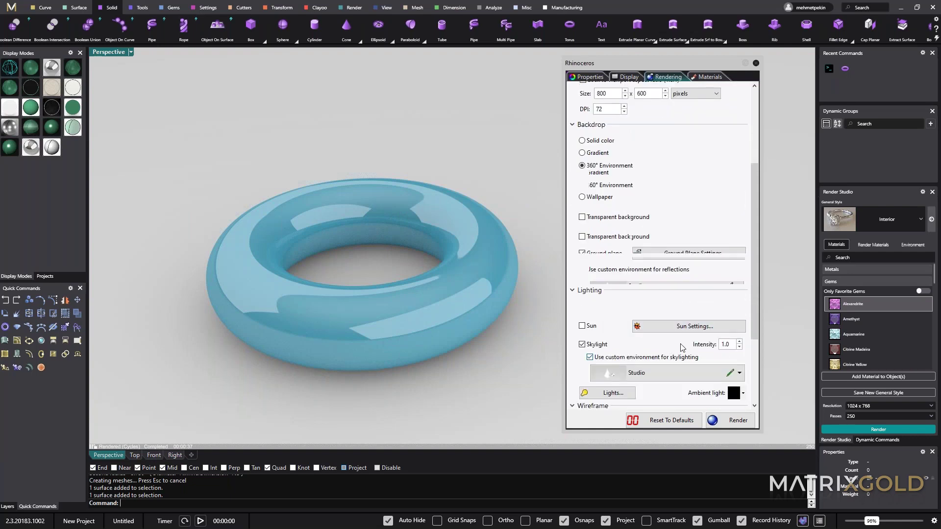
scroll(682, 343, "down", 2)
scroll(672, 367, "down", 5)
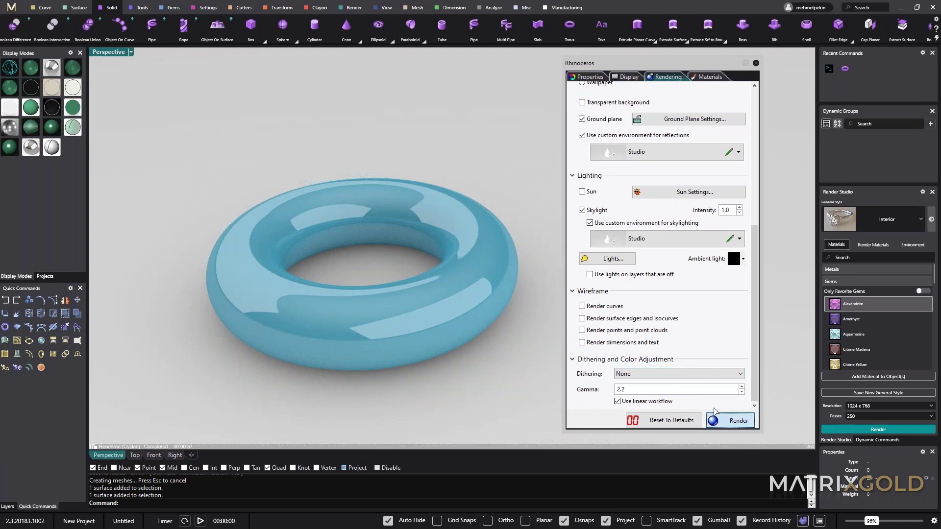
left_click(728, 422)
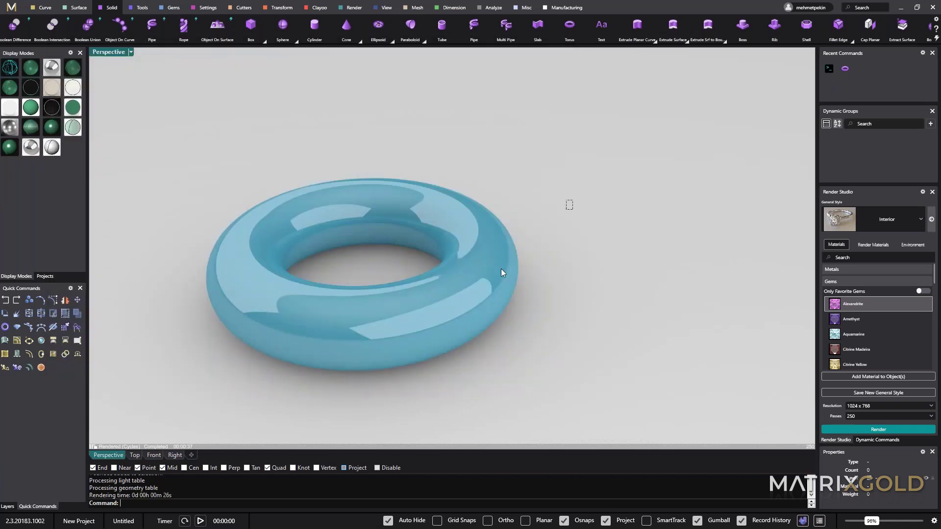
Step: Delete the torus and draw a sphere in its place in the Perspective viewport
left_click_drag(570, 201, 363, 337)
key("Delete")
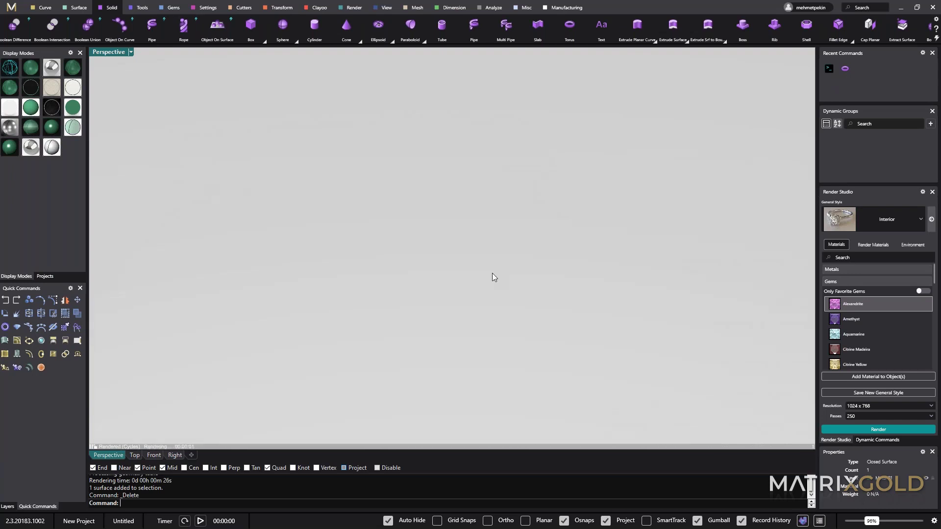
left_click(284, 25)
left_click(443, 252)
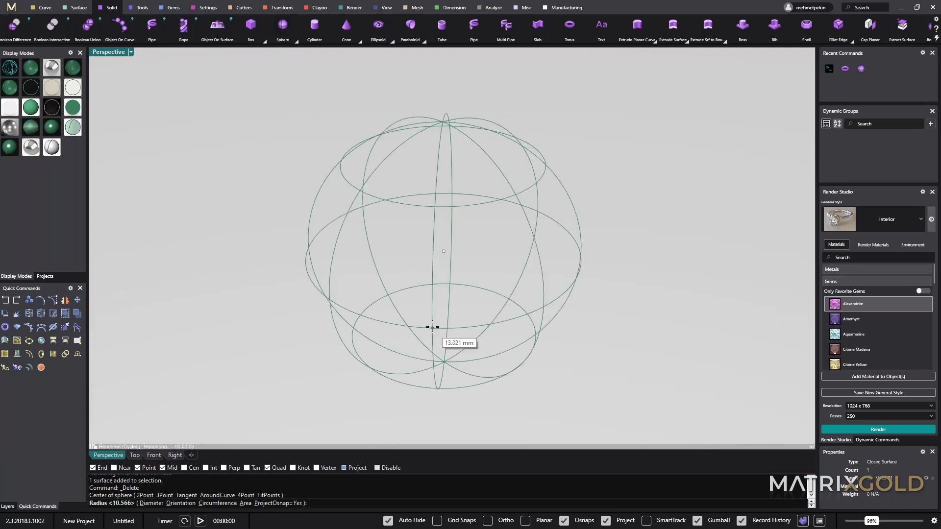
left_click(432, 326)
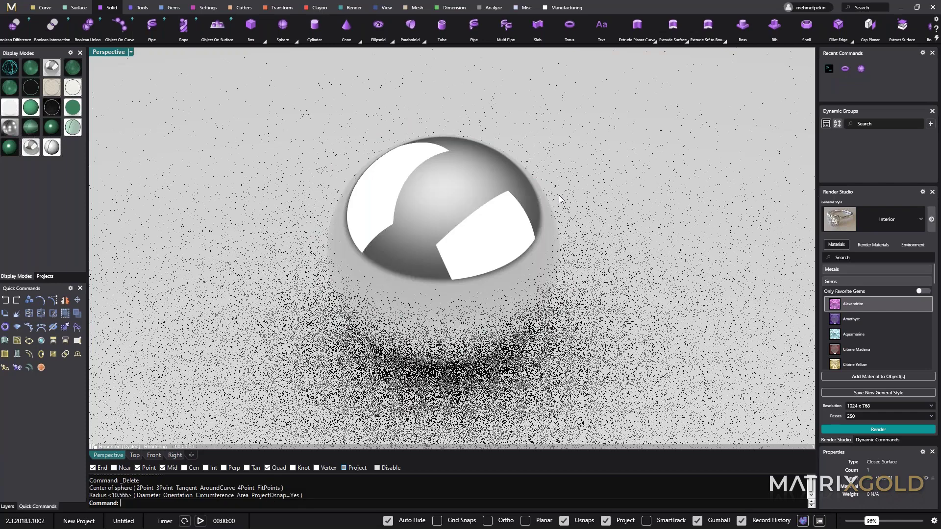
Step: Render the sphere at 1024 x 768 with 250 passes and lower the rendered image's gamma to 1.685
left_click(880, 432)
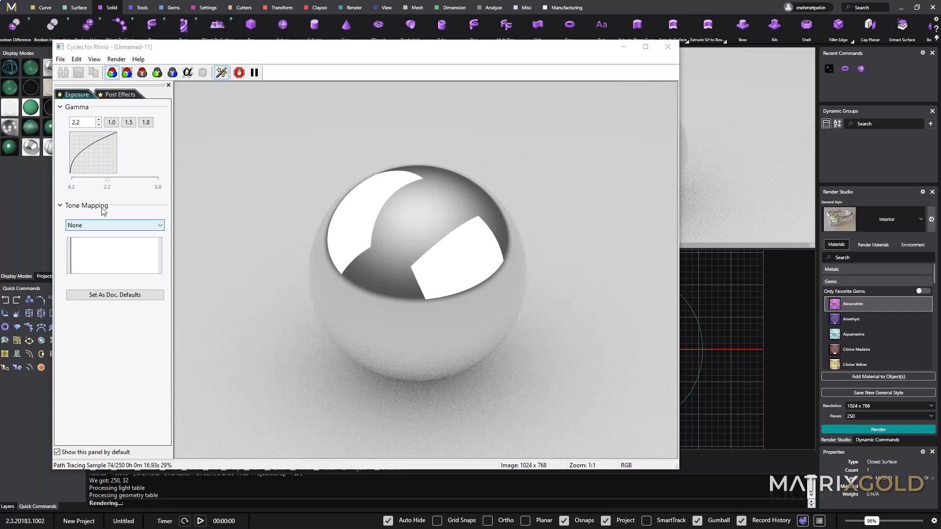
left_click_drag(107, 180, 98, 180)
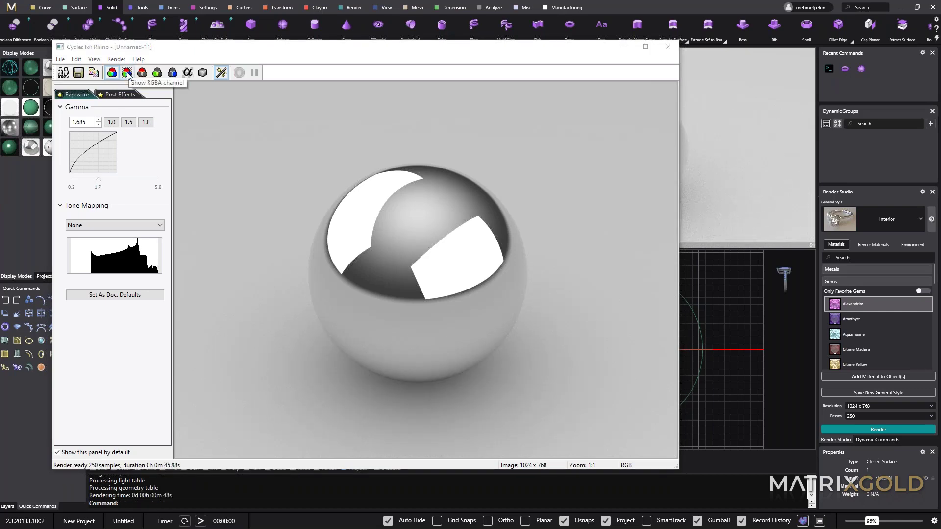
Step: Examine the rendered sphere in the RGBA and distance channels against the RGB view, and close the render window
left_click(126, 73)
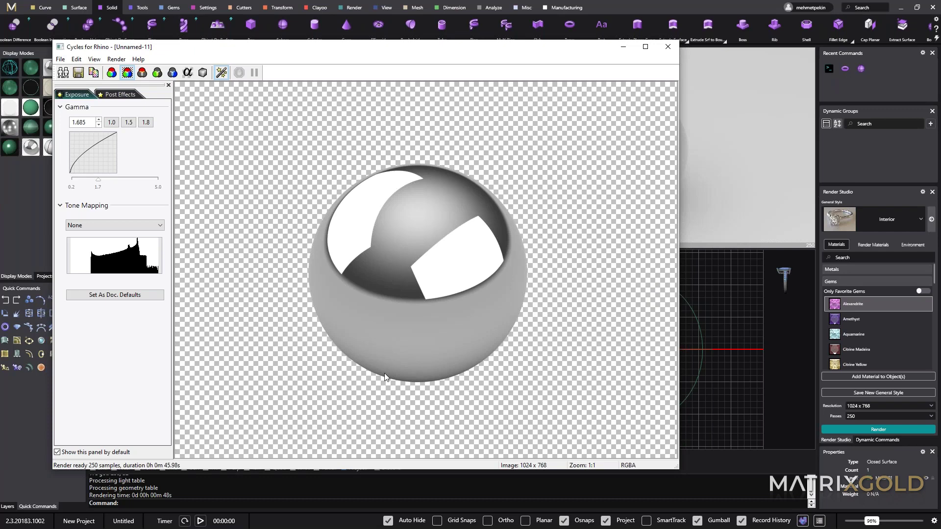
left_click(112, 73)
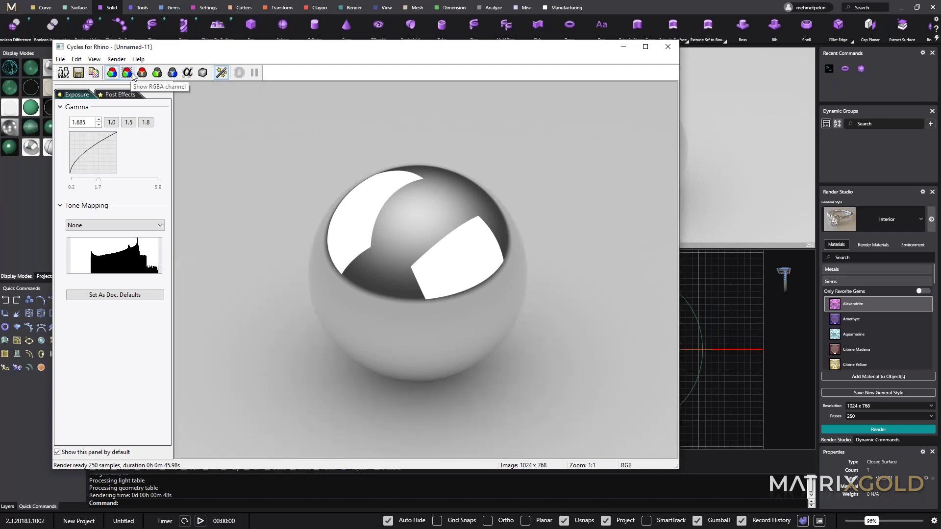
left_click(205, 73)
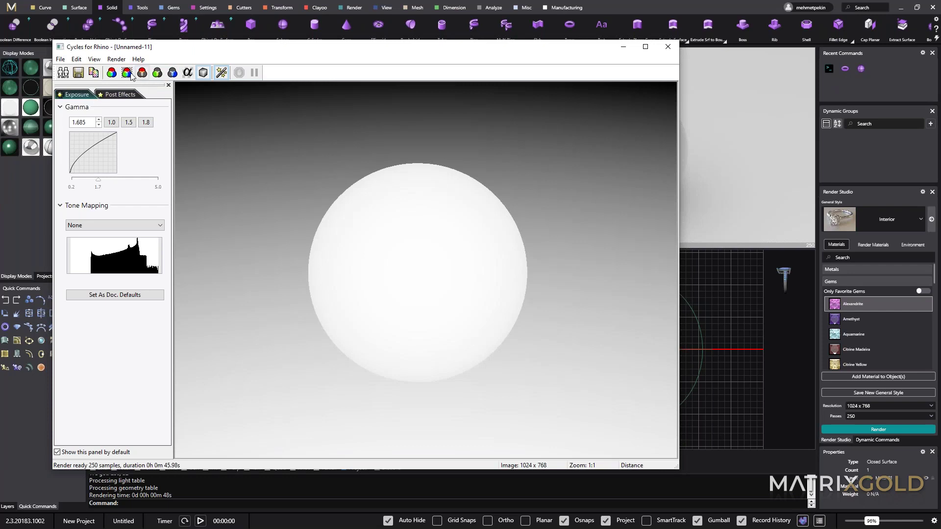
left_click(112, 73)
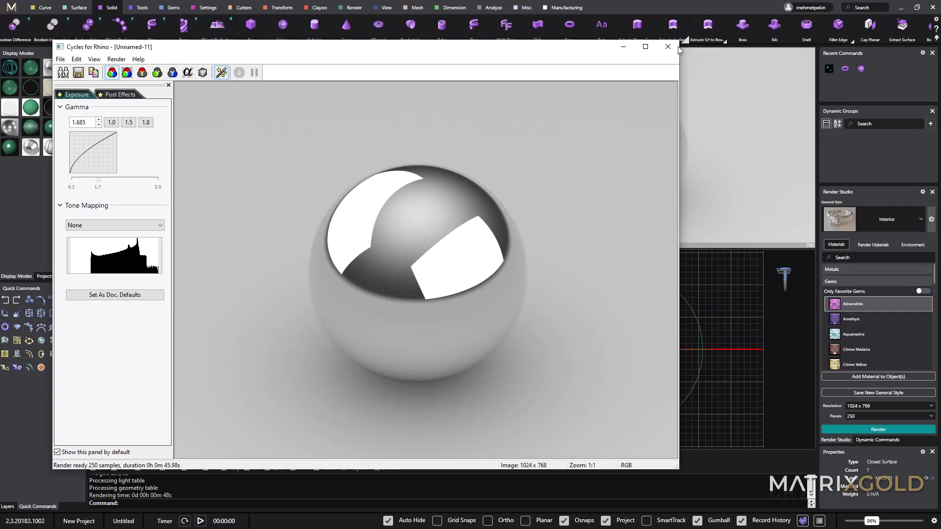
left_click(675, 47)
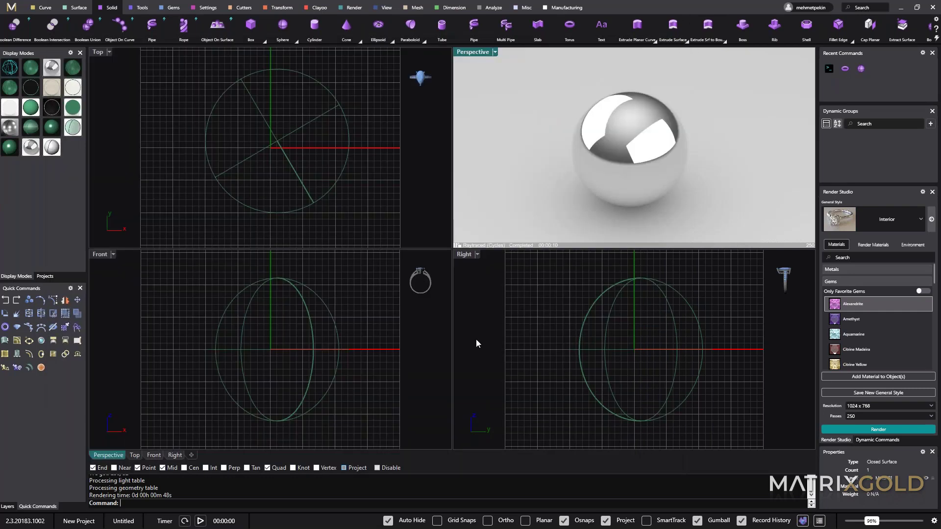
Step: Maximize the Perspective viewport and delete all objects in the scene
key("ctrl+m")
key("ctrl+a")
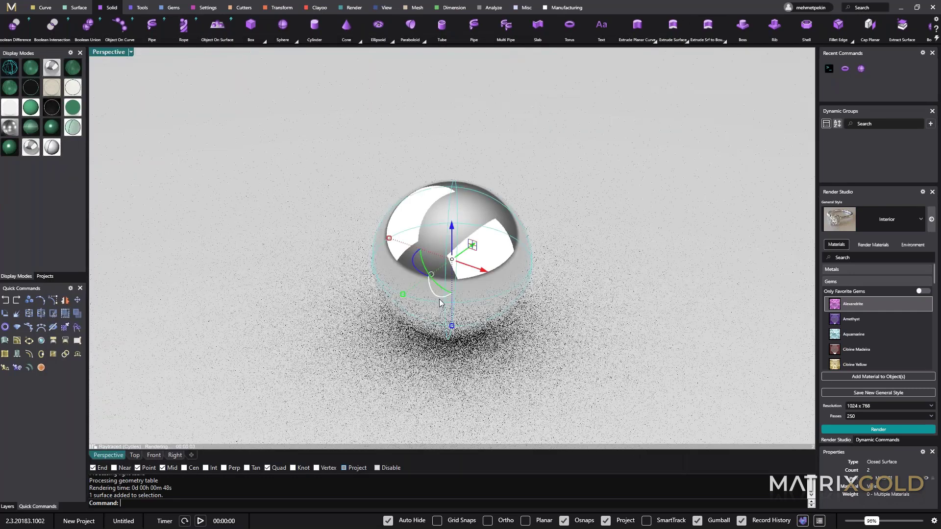
key("Delete")
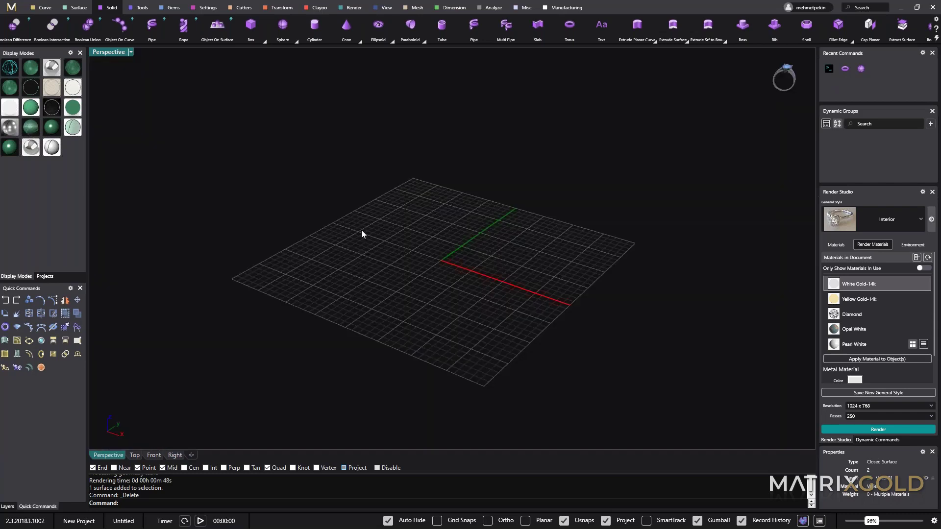
scroll(420, 269, "up", 3)
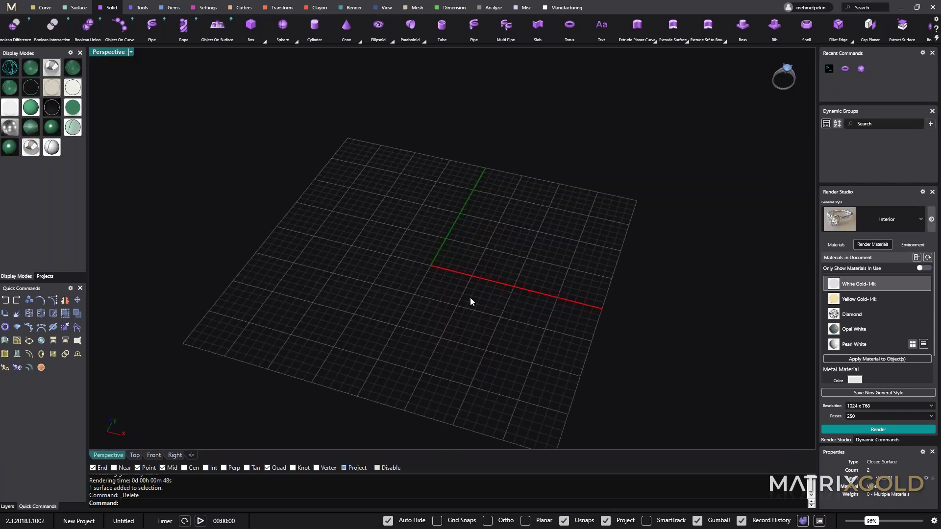
scroll(470, 298, "down", 3)
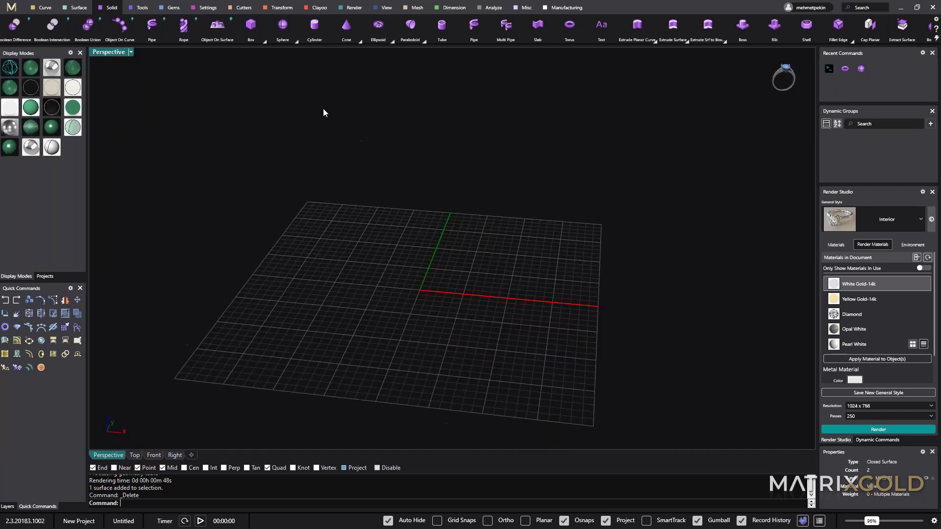
Step: Create a ring rail with the US region and size 7
left_click(142, 9)
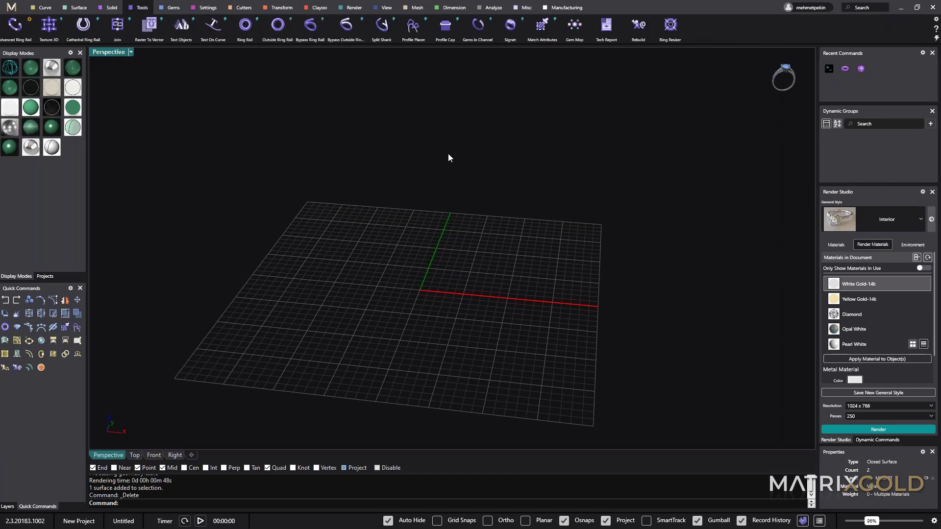
middle_click(453, 135)
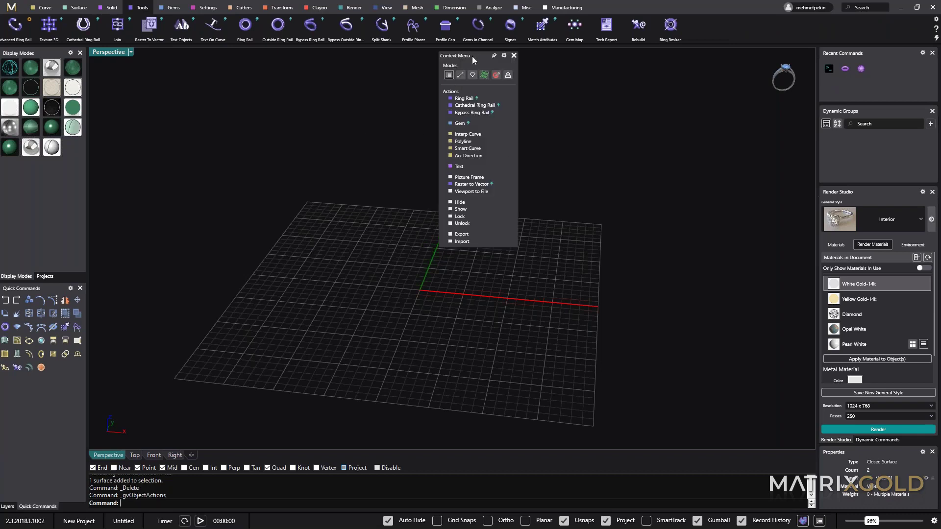
left_click_drag(474, 61, 517, 124)
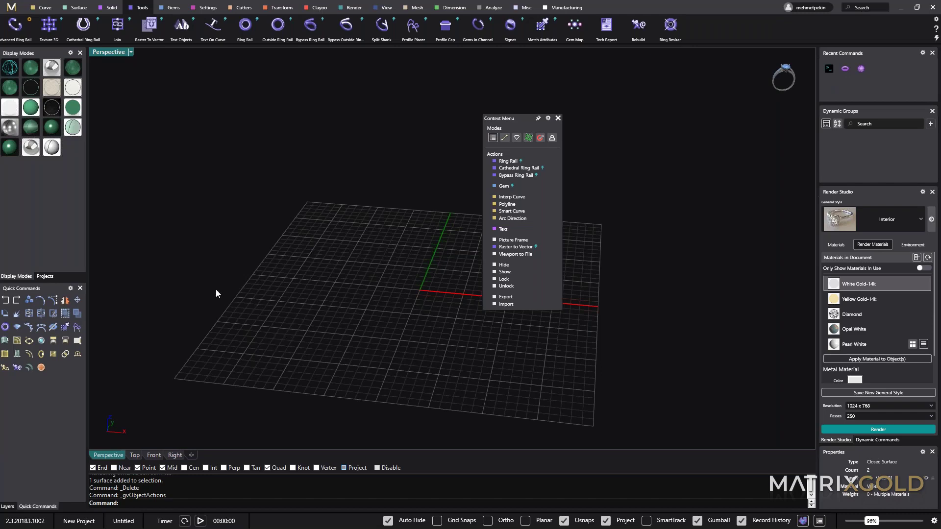
left_click(510, 162)
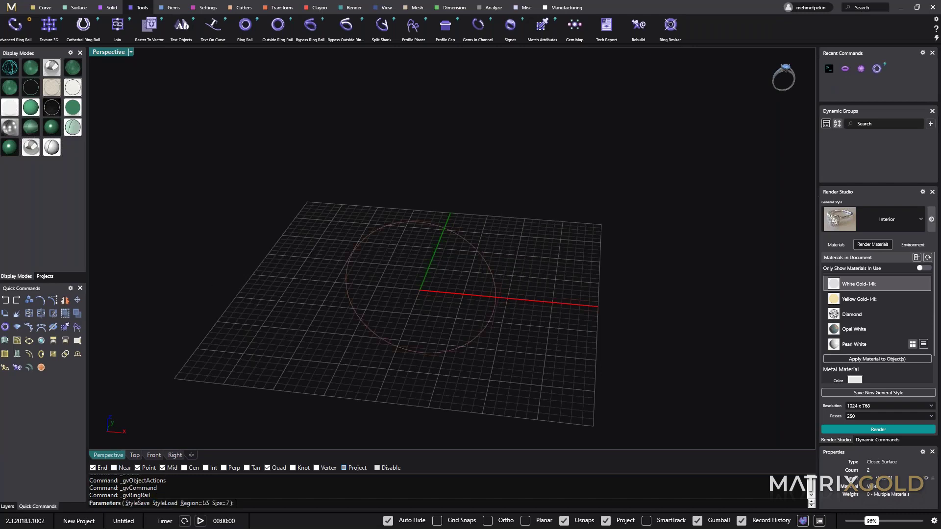
right_click_drag(425, 404, 417, 371)
scroll(425, 268, "up", 3)
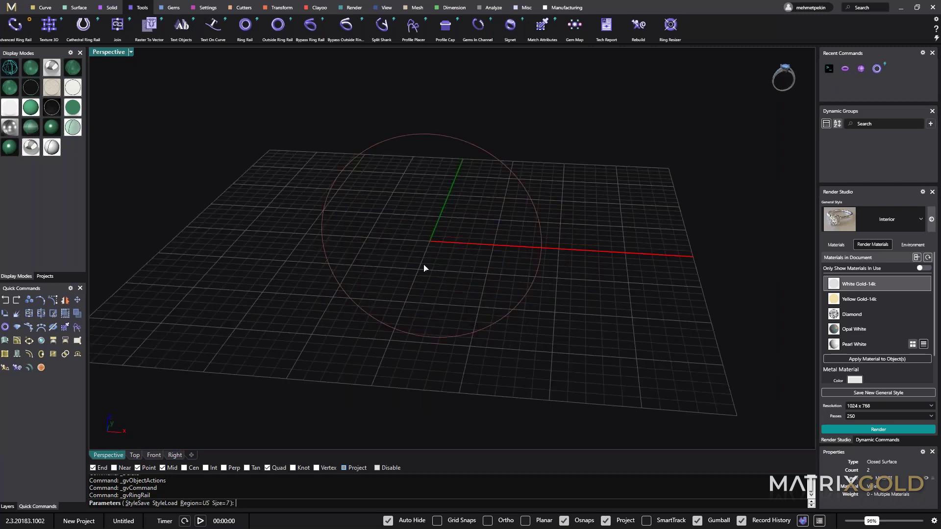
right_click_drag(447, 255, 456, 293, "shift")
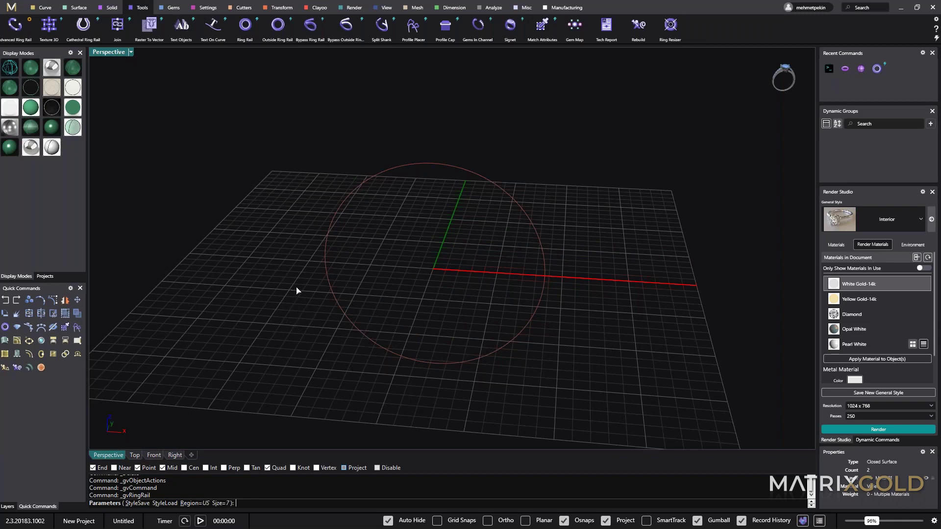
key("Return")
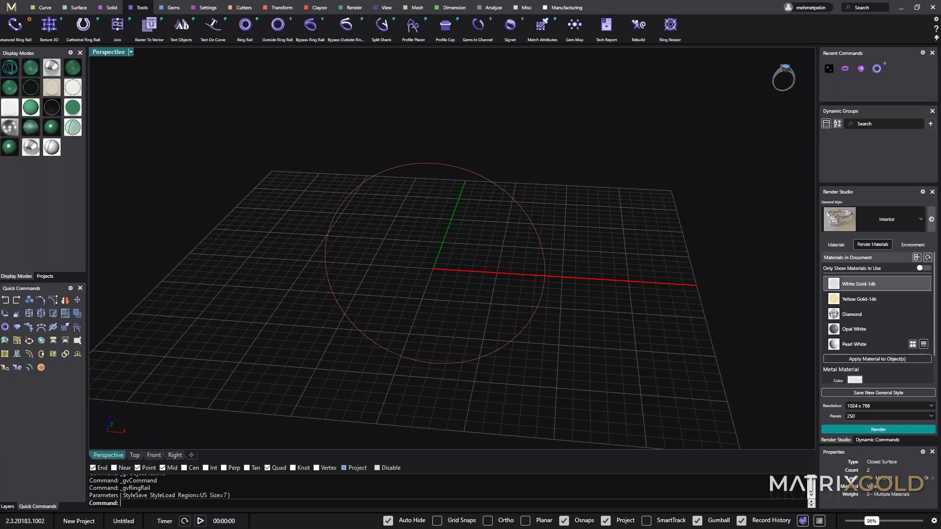
right_click_drag(470, 318, 440, 350)
right_click_drag(461, 287, 470, 282)
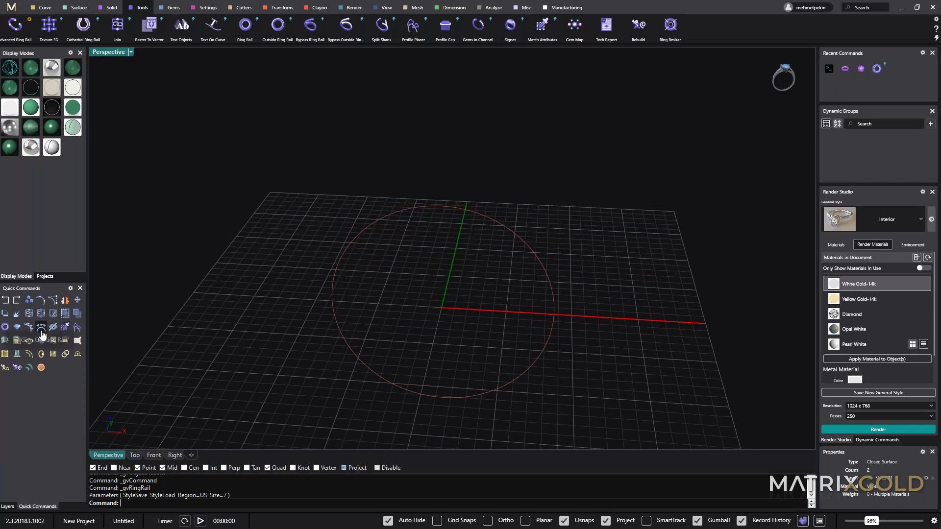
Step: Start Gem on Ring Rail and try moving the gem preview to a Z offset of 5.3 mm above the rail
left_click(175, 9)
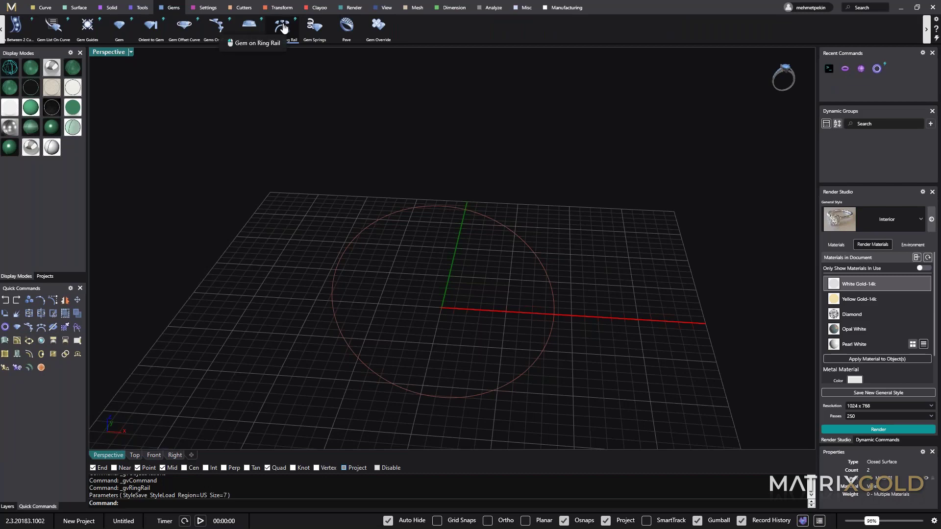
left_click(42, 330)
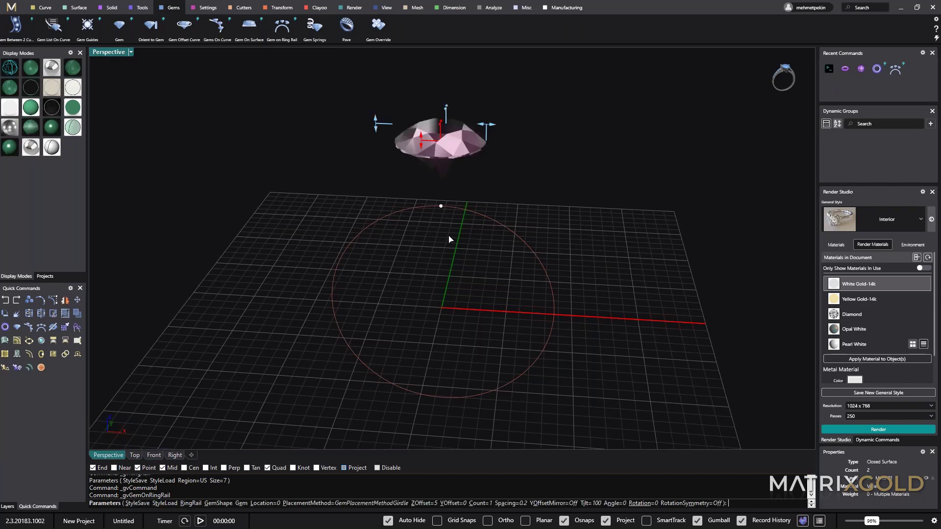
right_click_drag(450, 239, 473, 186)
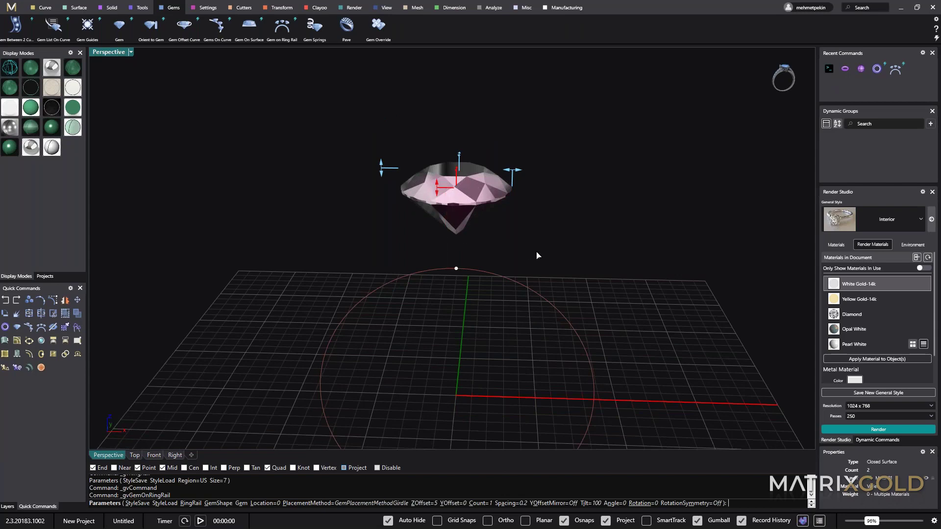
right_click_drag(538, 255, 485, 215)
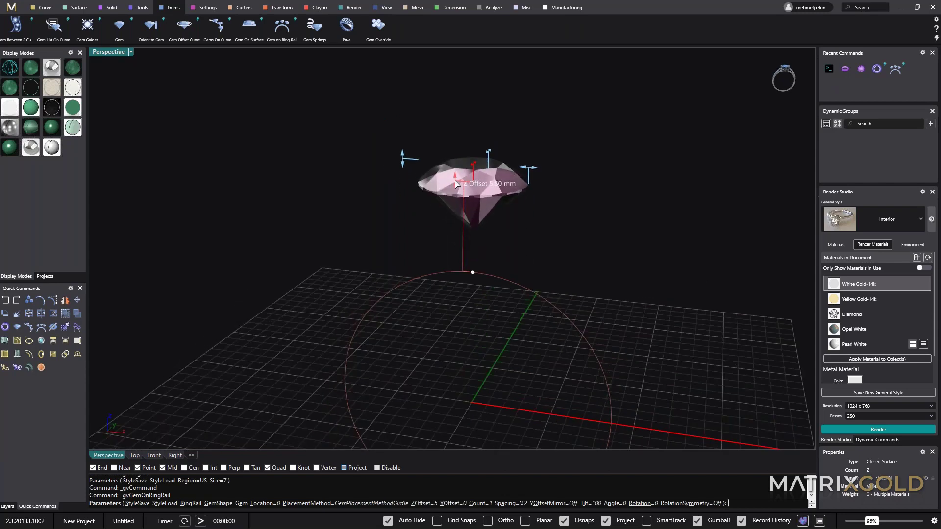
left_click_drag(455, 184, 456, 187)
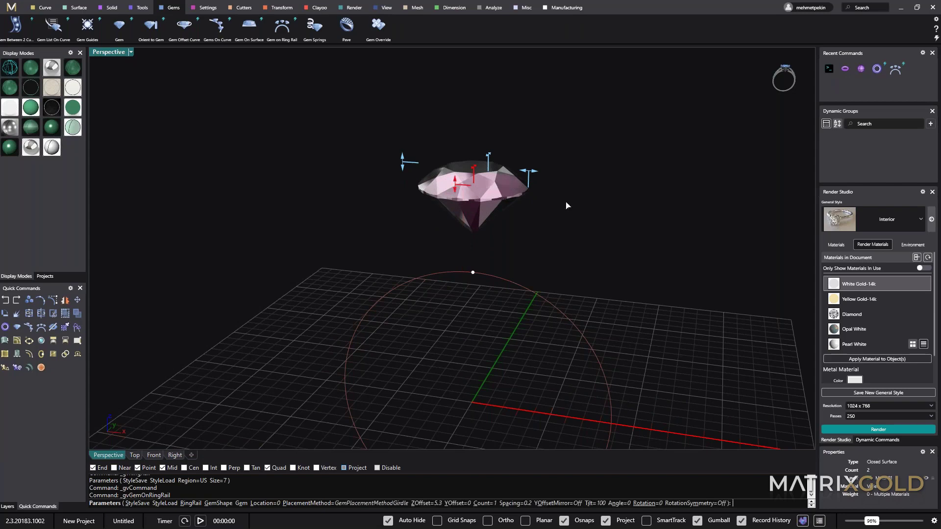
right_click_drag(568, 205, 549, 267)
mouse_move(332, 164)
left_mouse_down()
mouse_move(342, 181)
mouse_move(339, 167)
left_mouse_up()
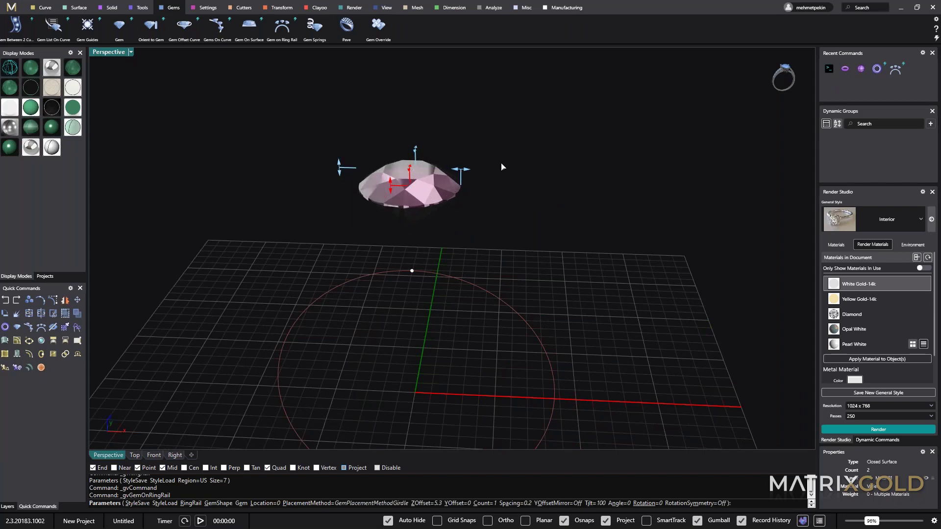
right_click_drag(501, 167, 522, 164)
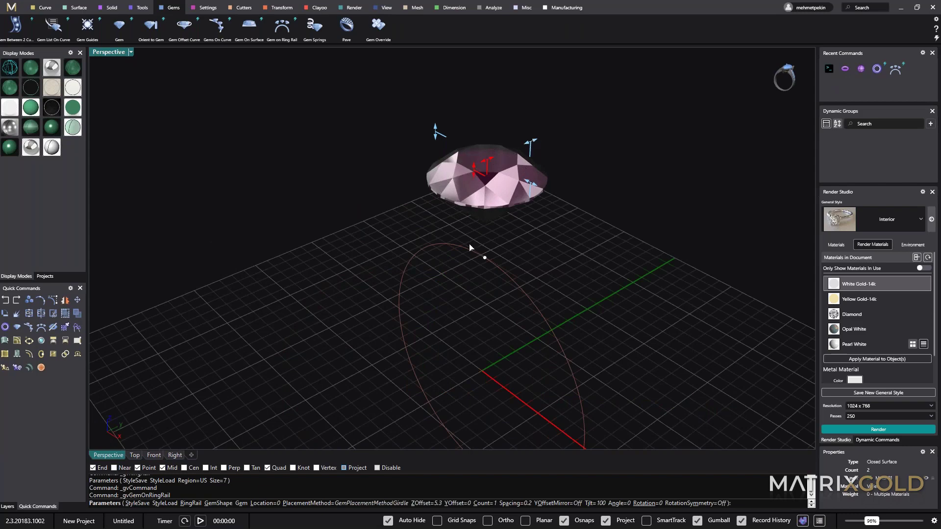
right_click_drag(469, 248, 385, 260)
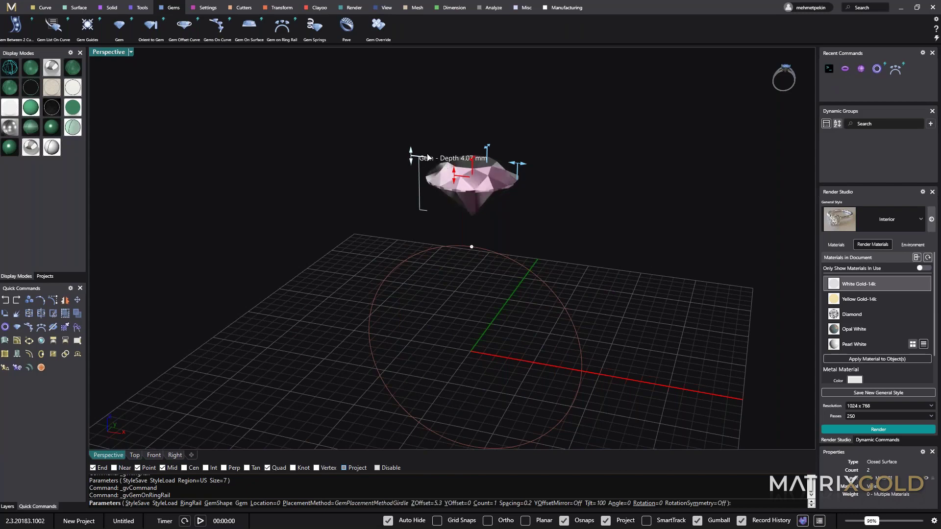
Step: Try resizing the gem preview to about 5.23 mm deep and 3.65 mm wide, and cancel the gem placement
mouse_move(428, 157)
left_mouse_down()
mouse_move(422, 167)
mouse_move(424, 153)
left_mouse_up()
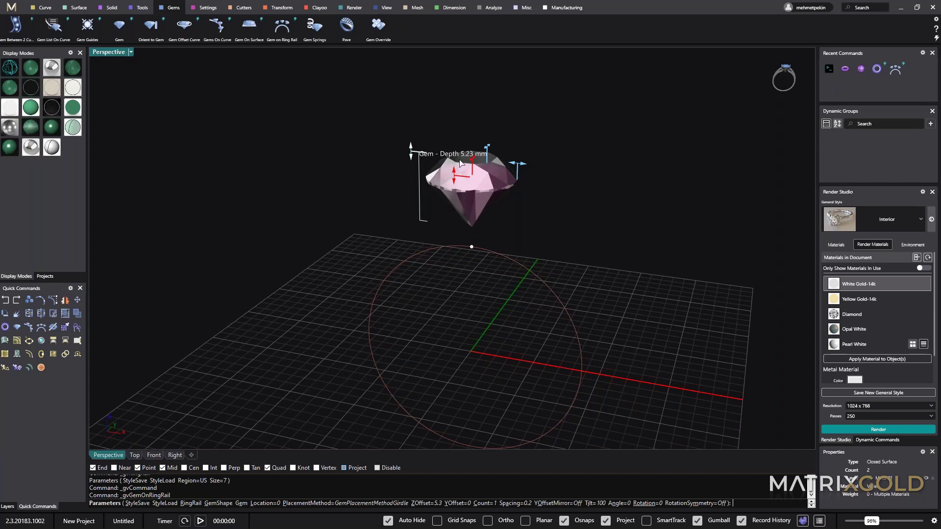
left_click_drag(518, 164, 499, 175)
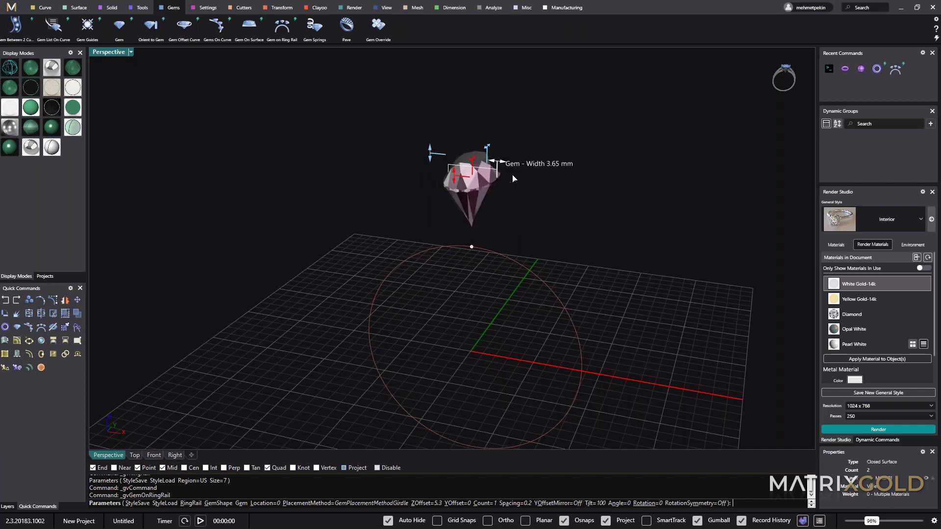
right_click_drag(501, 181, 470, 176)
left_click_drag(471, 176, 515, 175)
right_click_drag(516, 175, 651, 211)
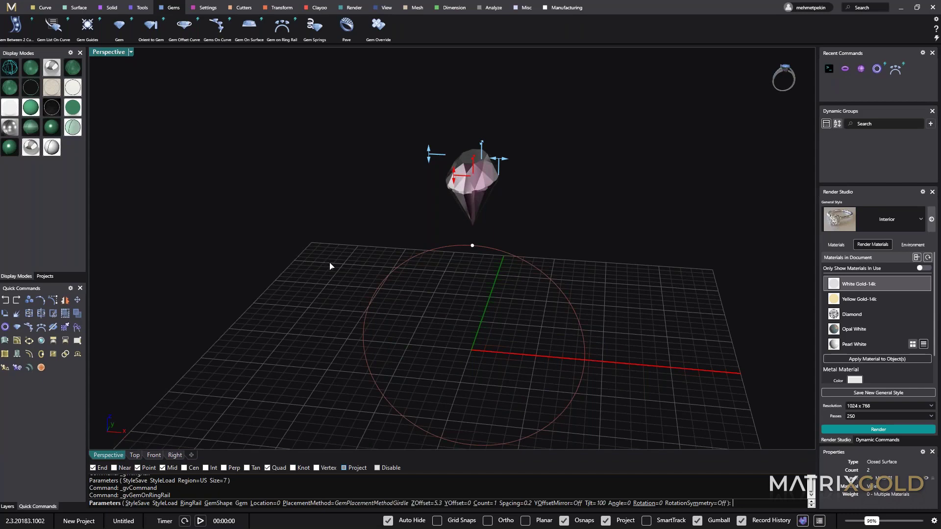
key("Escape")
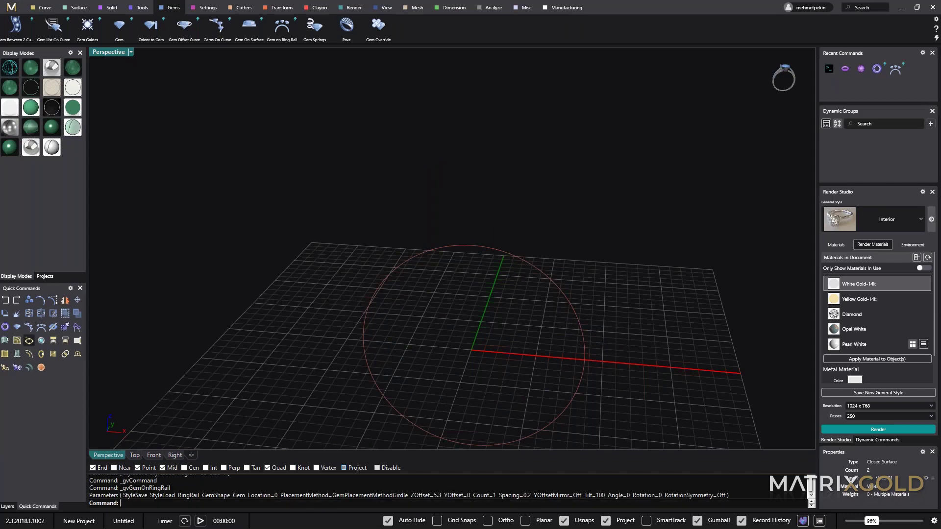
Step: Place one round gem on the ring rail with a Z offset of 4.5 mm
key("Return")
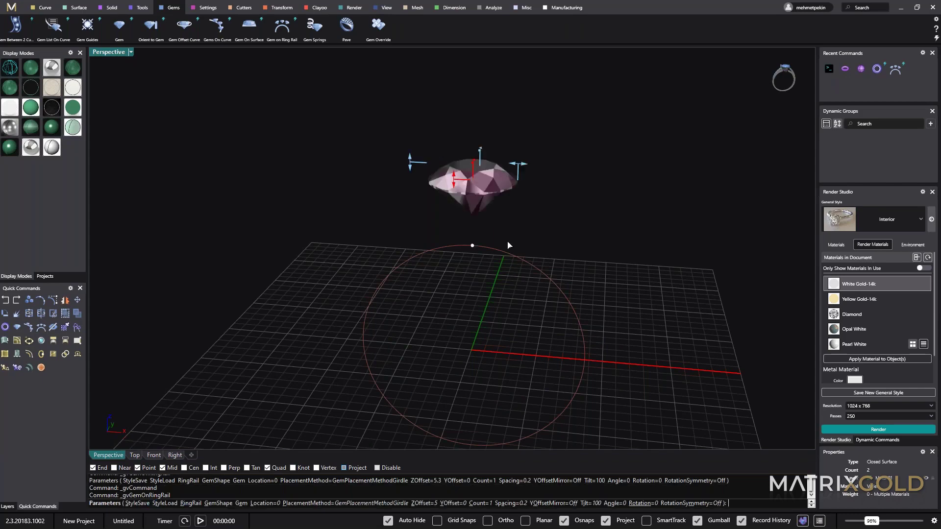
right_click_drag(508, 245, 544, 207)
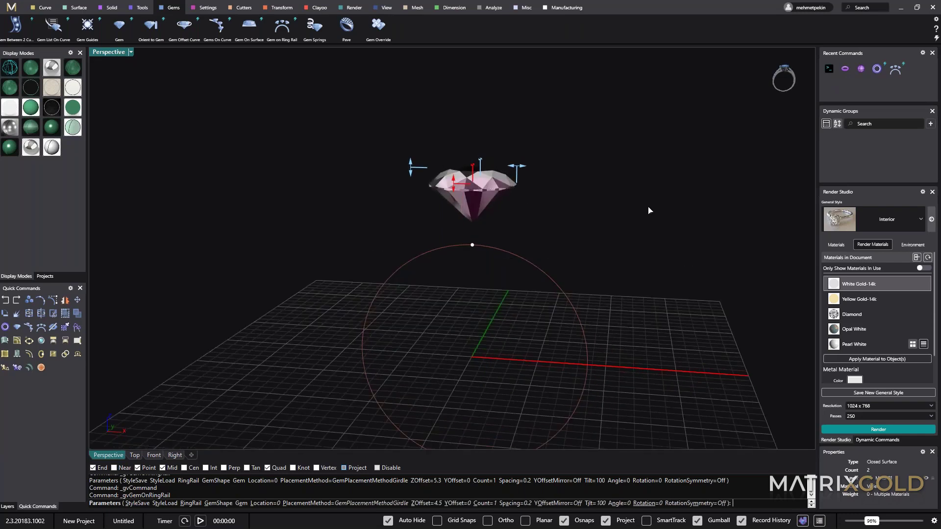
right_click_drag(649, 210, 513, 222)
key("Return")
left_click_drag(521, 218, 457, 250)
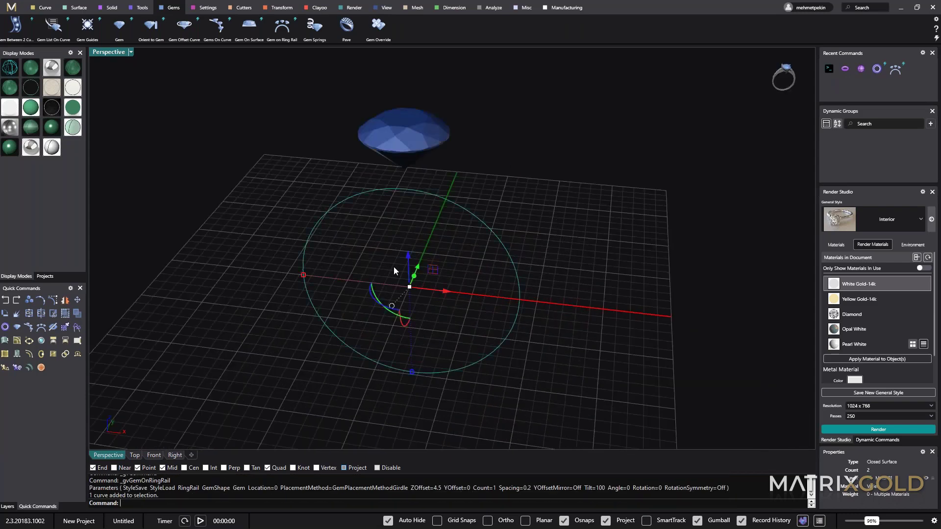
Step: Create a gem offset curve around the round gem with a girdle spacing of 0.1 mm and a Z offset of 0.2 mm
left_click(419, 151)
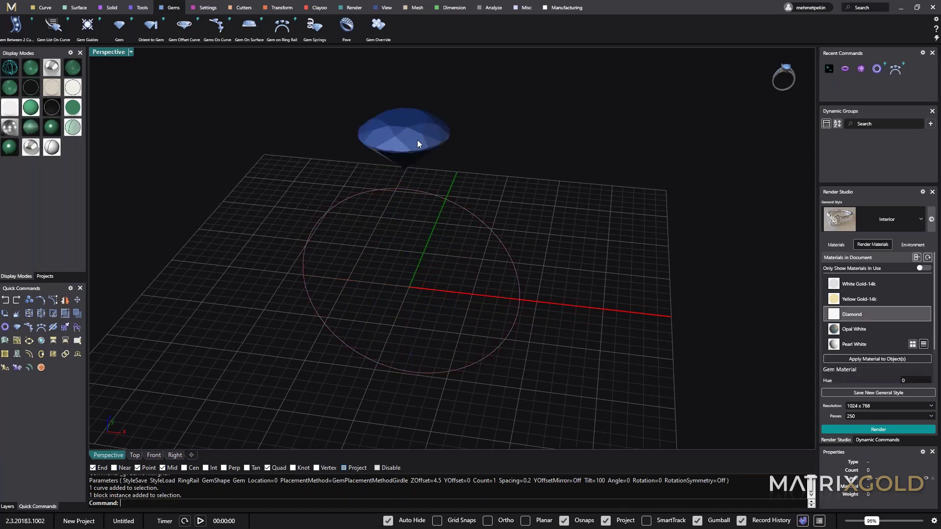
left_click(418, 143)
right_click_drag(418, 144, 449, 169)
scroll(451, 171, "up", 2)
middle_click(518, 110)
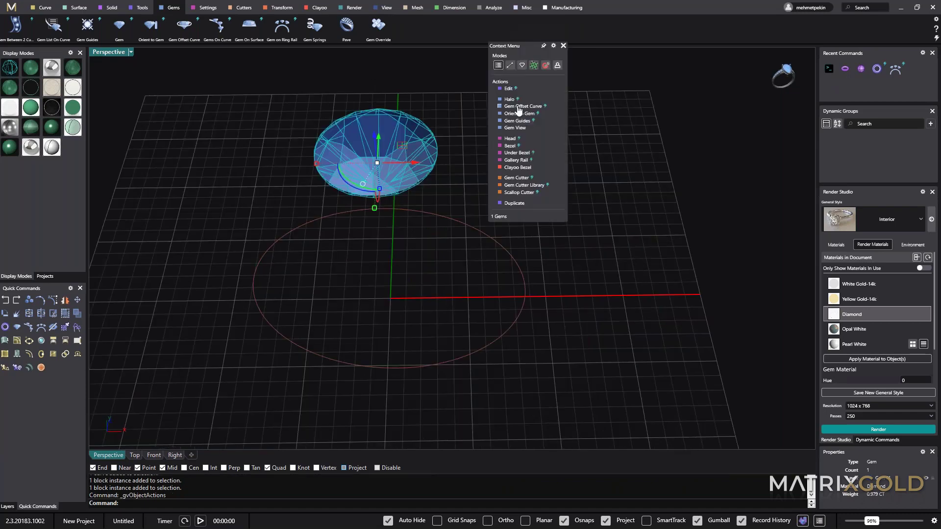
left_click(519, 107)
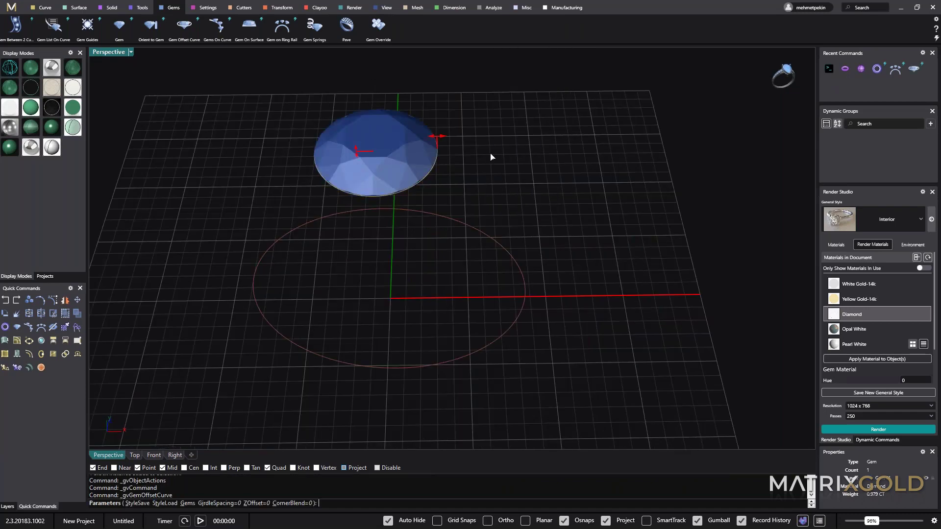
right_click_drag(492, 156, 453, 126)
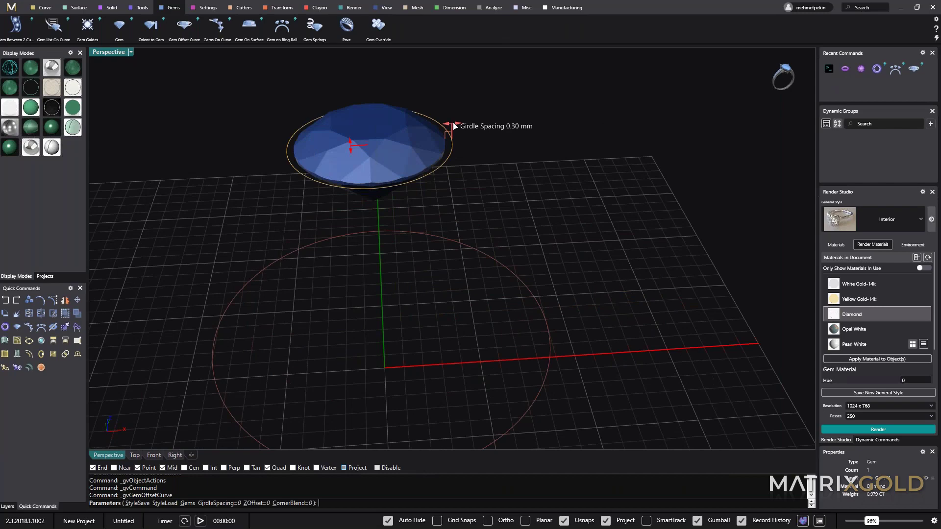
left_click_drag(454, 126, 448, 124)
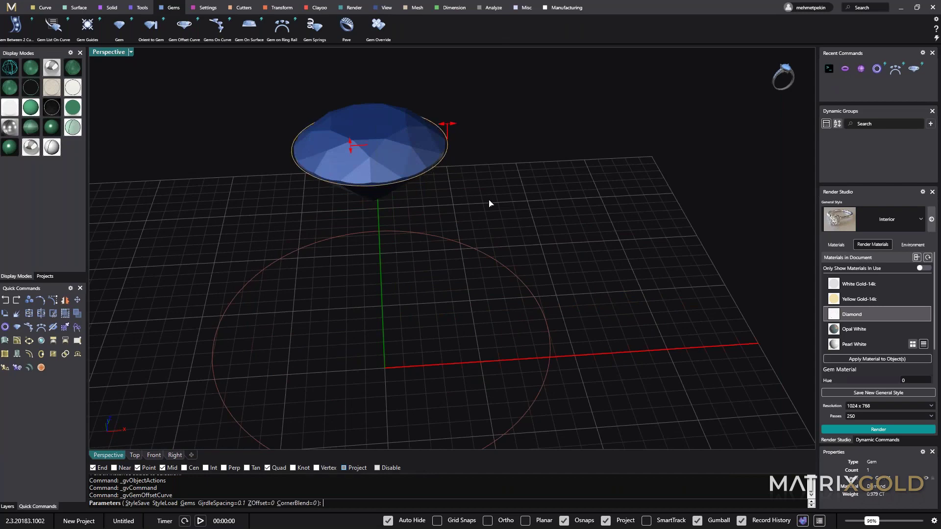
right_click_drag(489, 203, 480, 168)
key("Return")
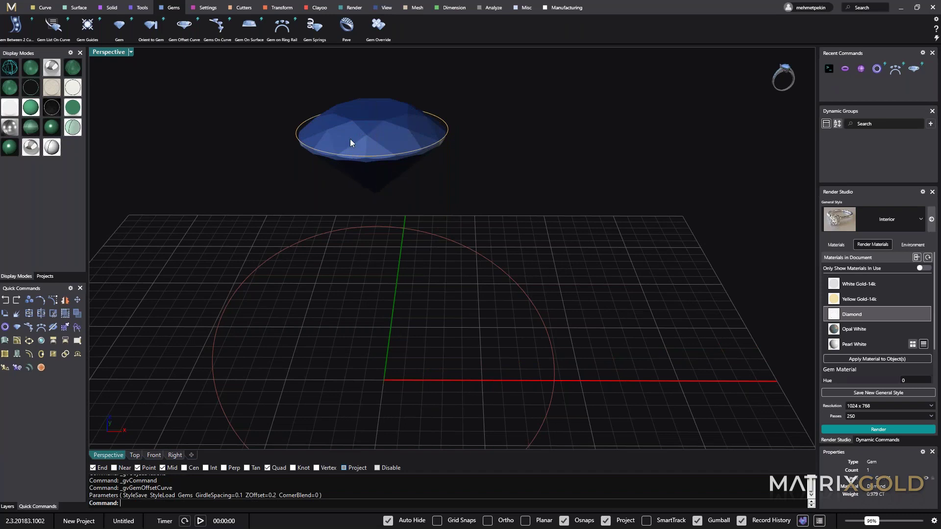
Step: Select the gem offset curve and review its editable girdle spacing, Z offset and corner blend parameters
left_click(371, 136)
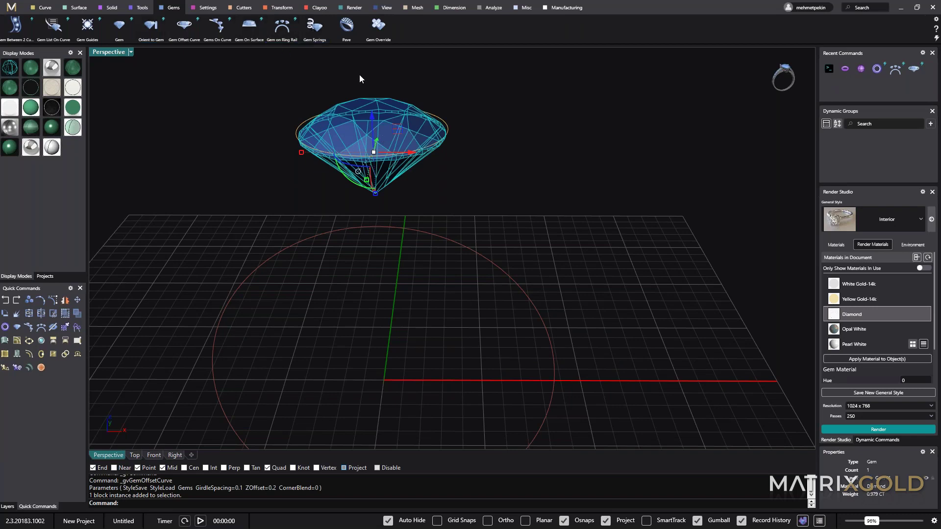
left_click(302, 124)
left_click(301, 124)
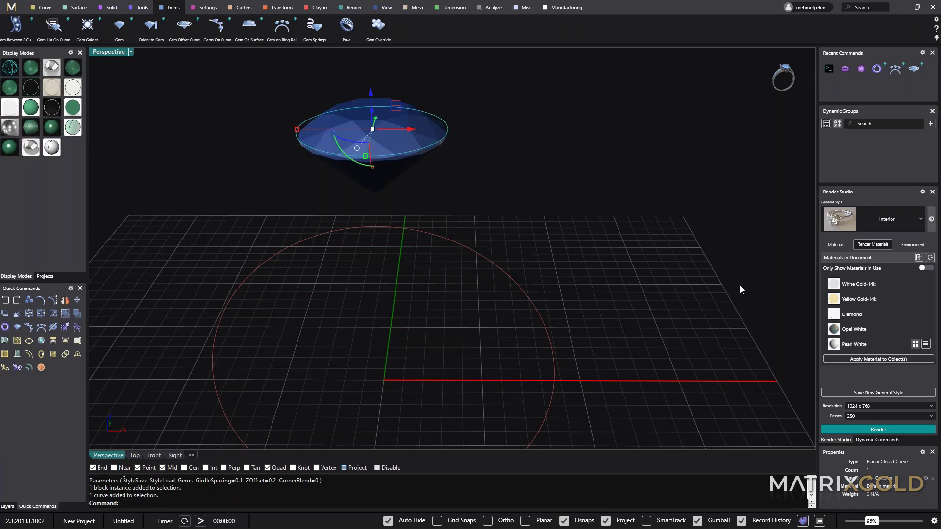
left_click(877, 440)
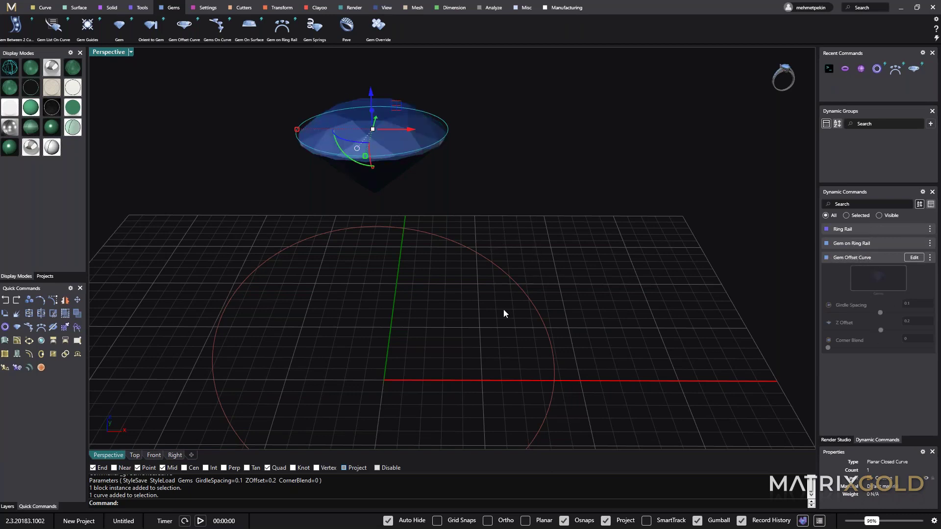
key("Escape")
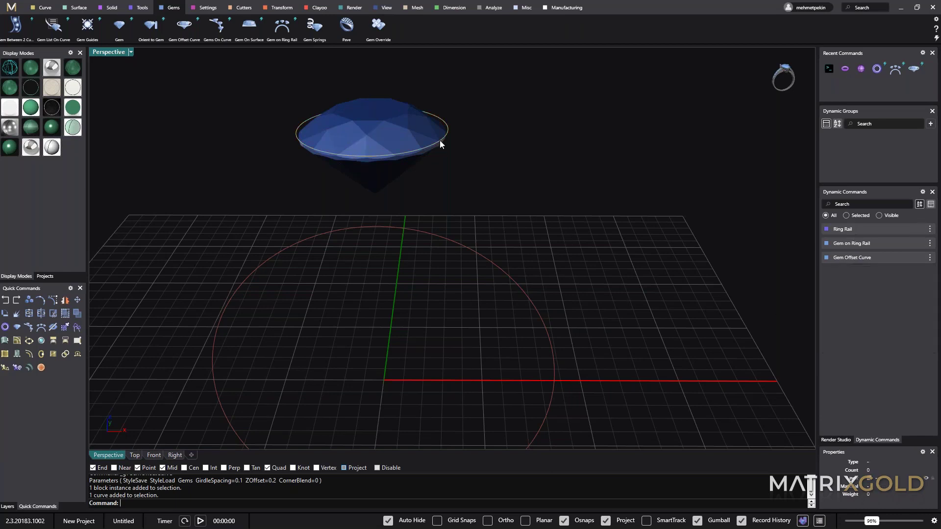
Step: Start Profile Placer on the gem offset curve and set the placement method to ProfilePlacementMethodZ
left_click(296, 128)
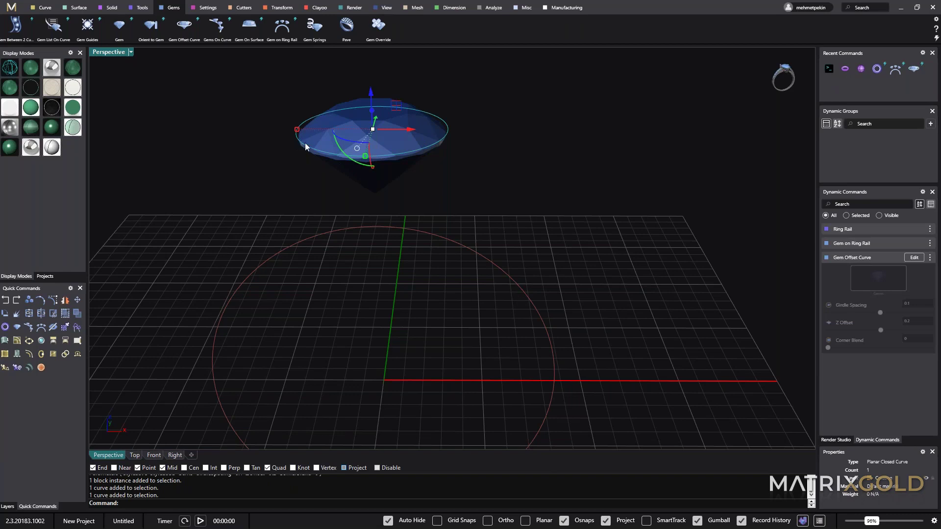
right_click(496, 177)
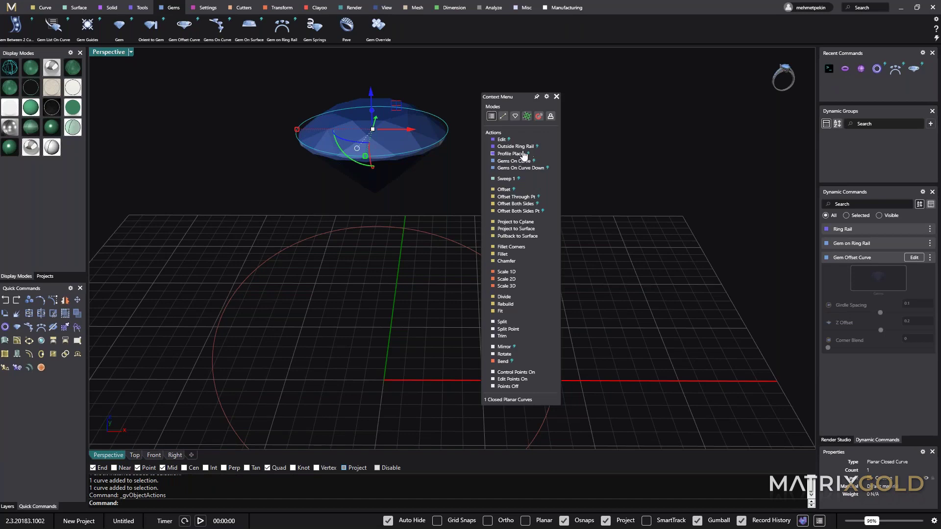
left_click(509, 153)
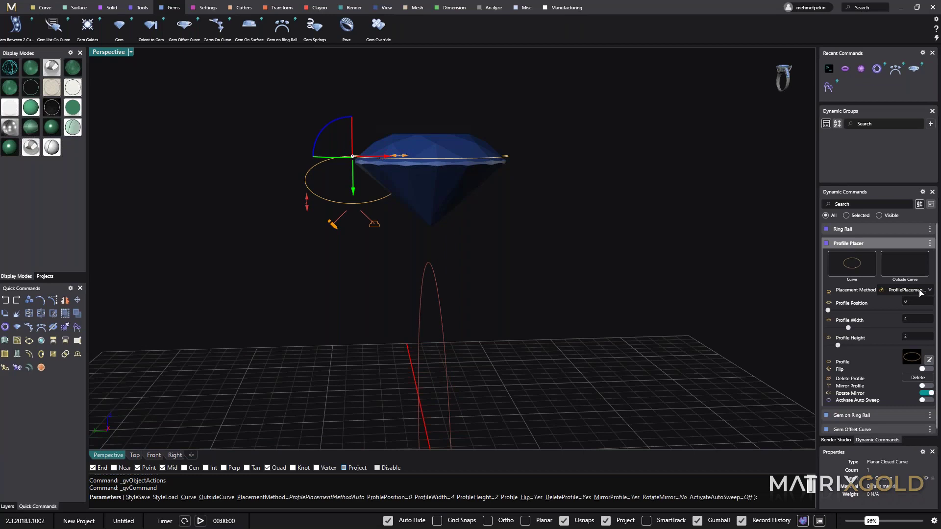
left_click(920, 291)
left_click(899, 334)
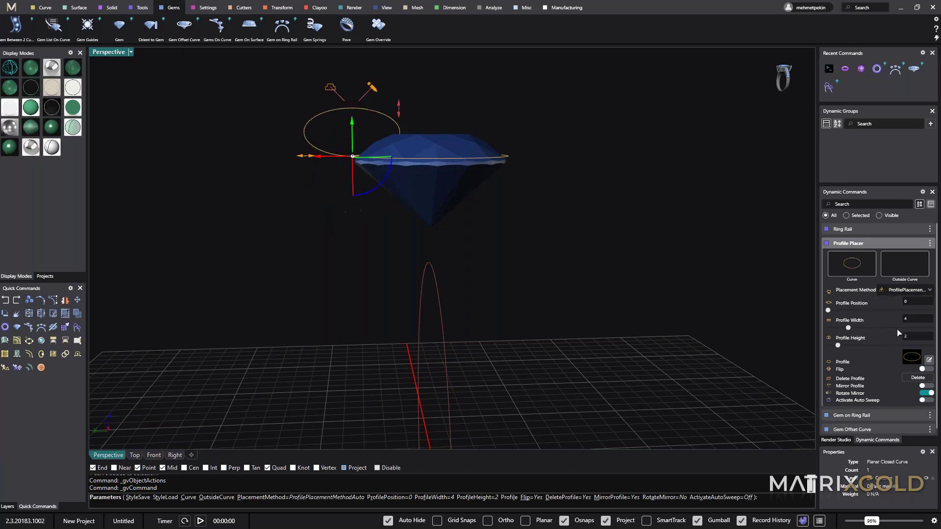
left_click(911, 291)
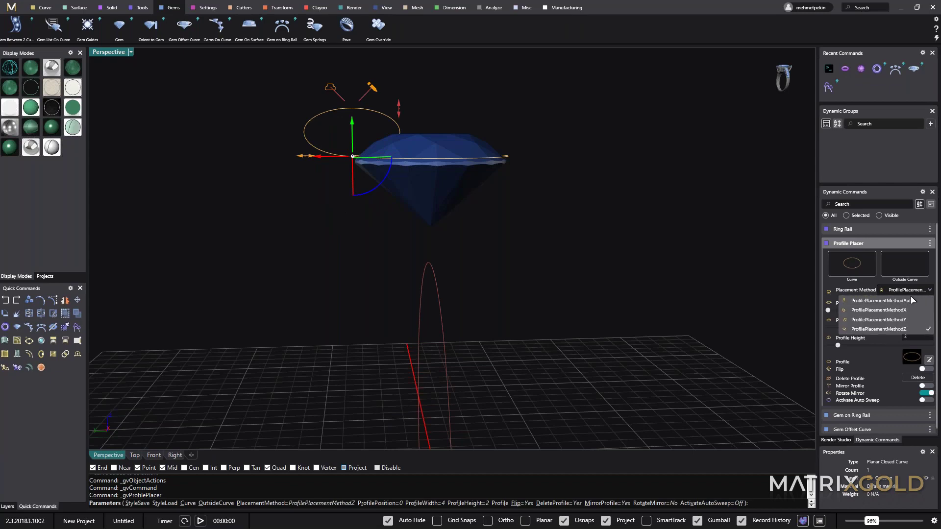
left_click(887, 330)
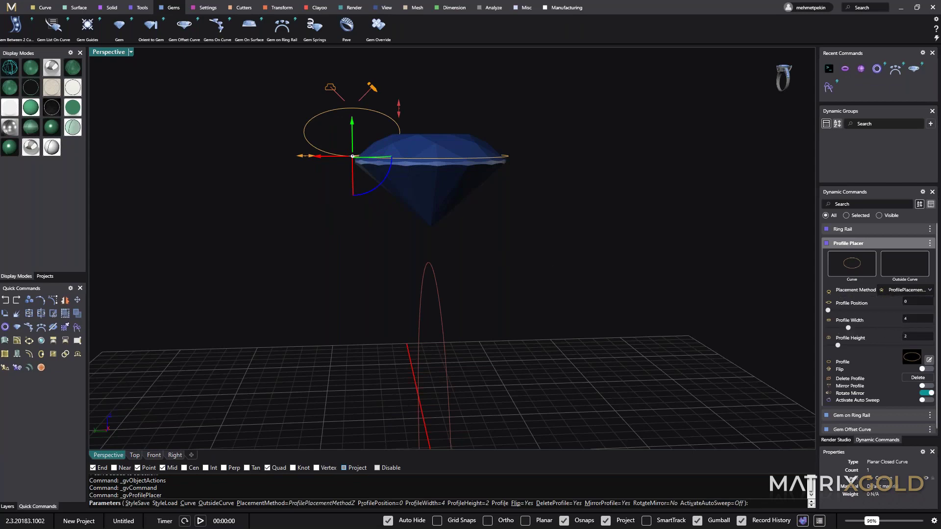
right_click_drag(473, 233, 480, 272)
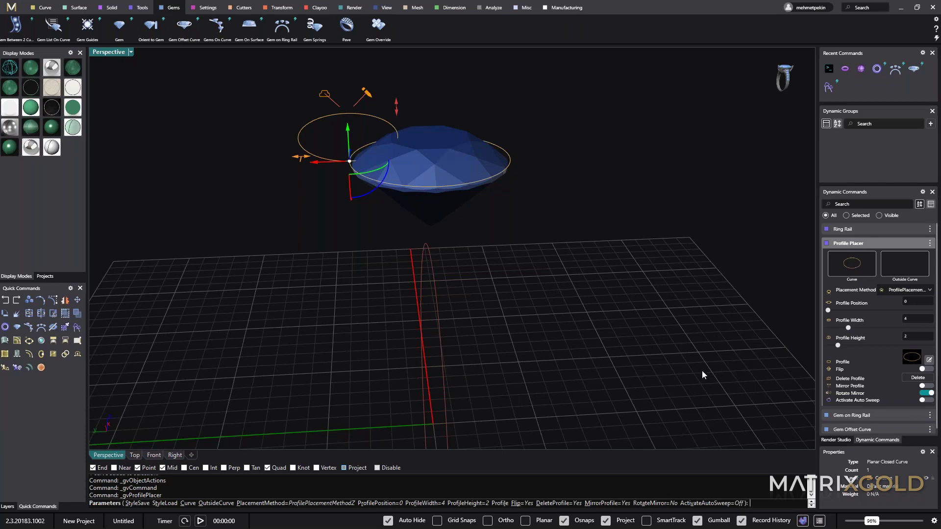
Step: Change the placed profile to shape 16 from the Shank library and set its width to 1.5 mm
left_click(911, 356)
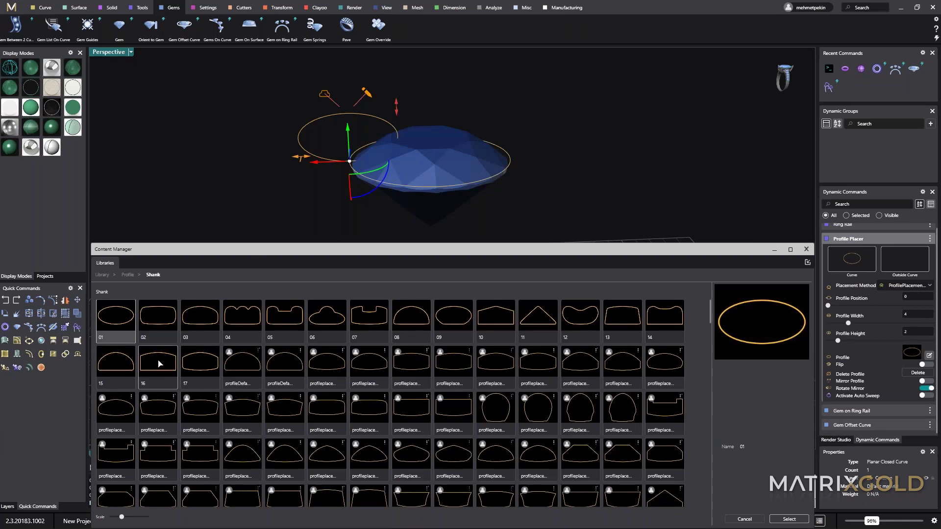
left_click(160, 364)
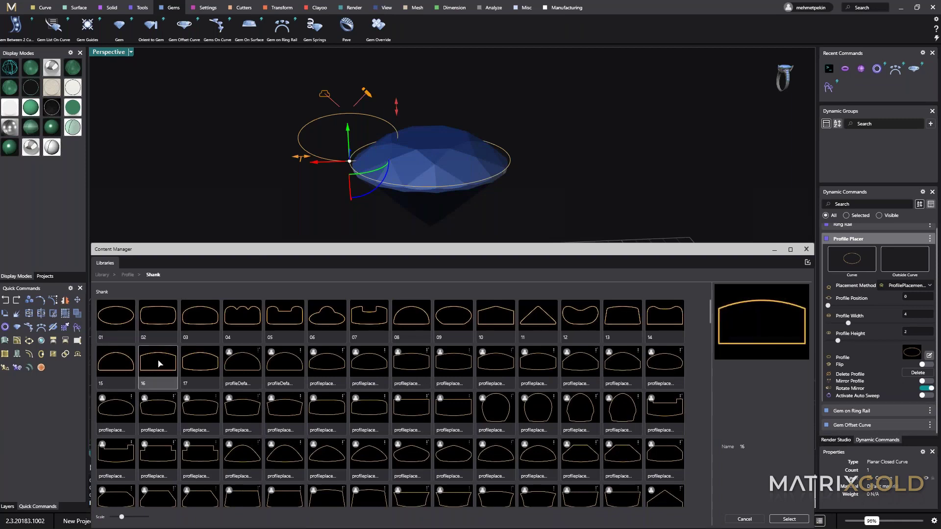
left_click(805, 249)
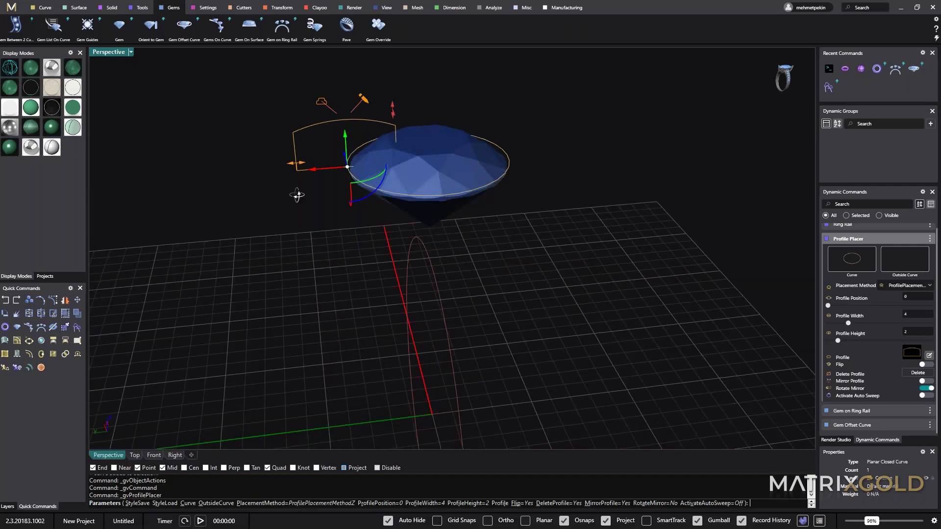
scroll(285, 179, "up", 5)
left_click_drag(330, 158, 387, 161)
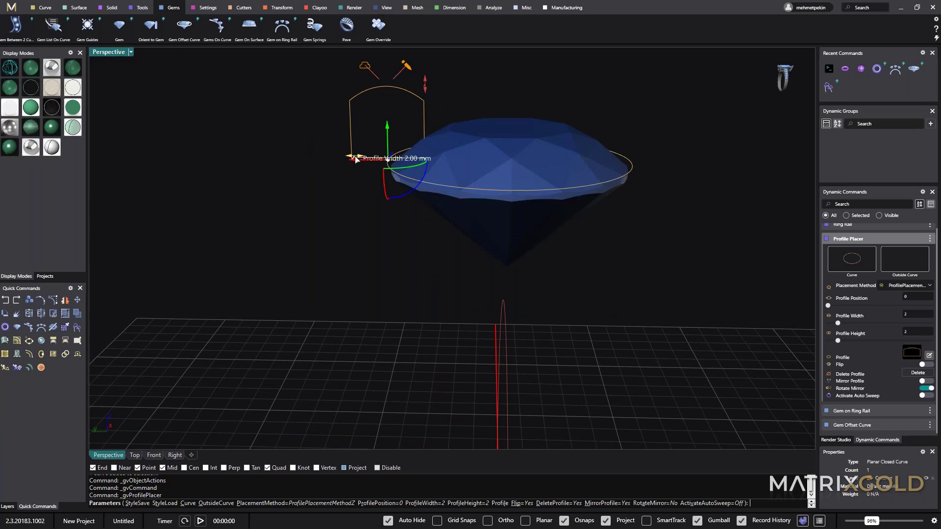
left_click_drag(355, 160, 363, 158)
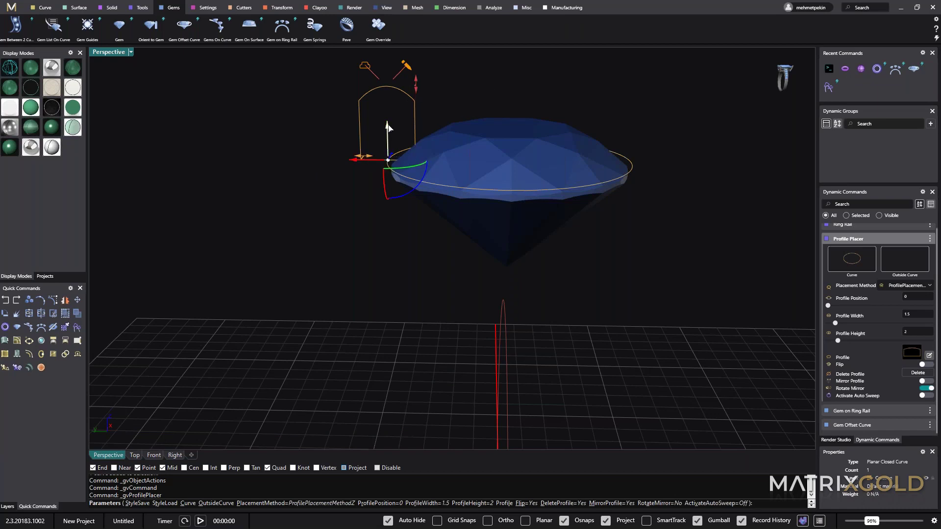
Step: Lower the profile below the offset curve, shift it outward from the gem, and tilt it to follow the gem's slope
left_click_drag(388, 129, 395, 183)
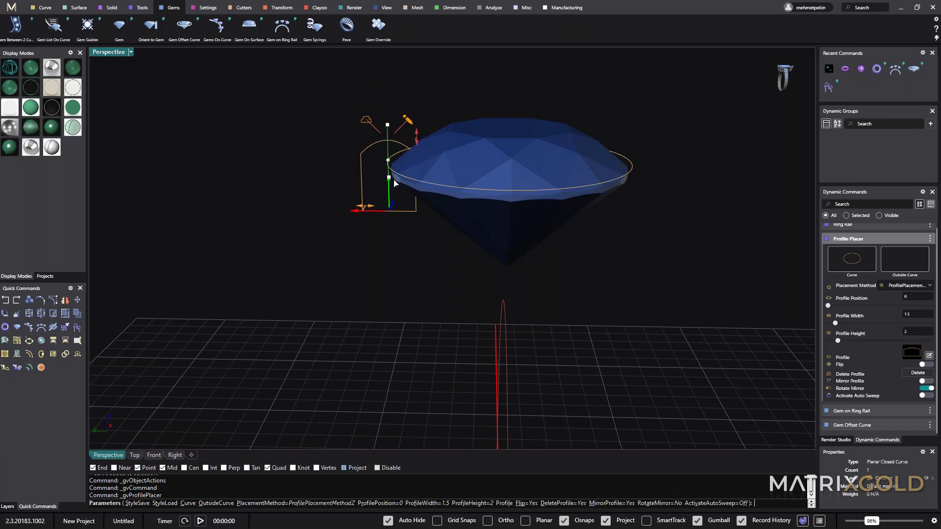
scroll(419, 240, "up", 3)
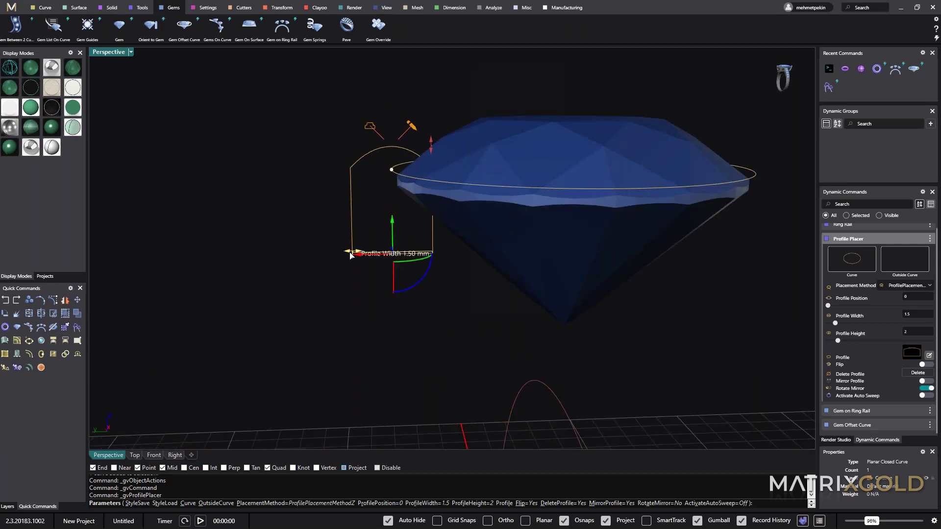
left_click_drag(350, 255, 321, 254)
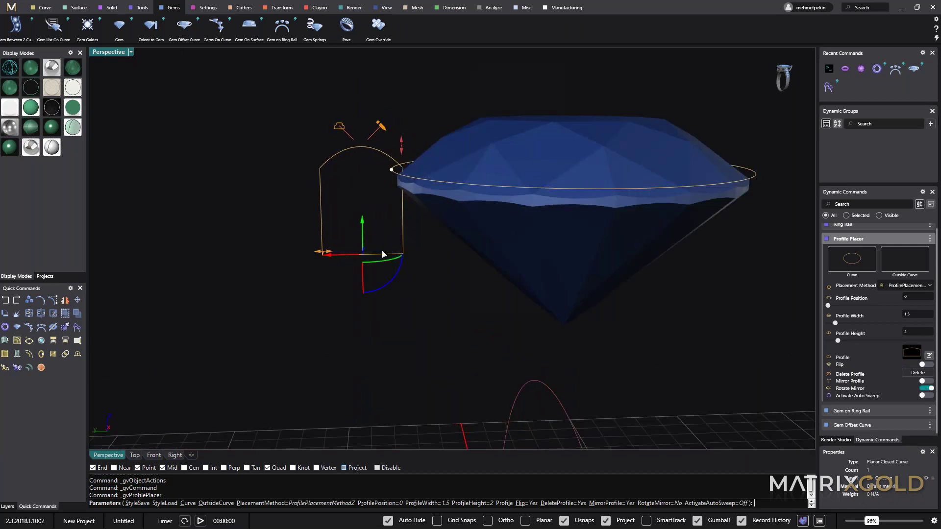
mouse_move(384, 290)
left_mouse_down()
mouse_move(403, 283)
mouse_move(393, 279)
left_mouse_up()
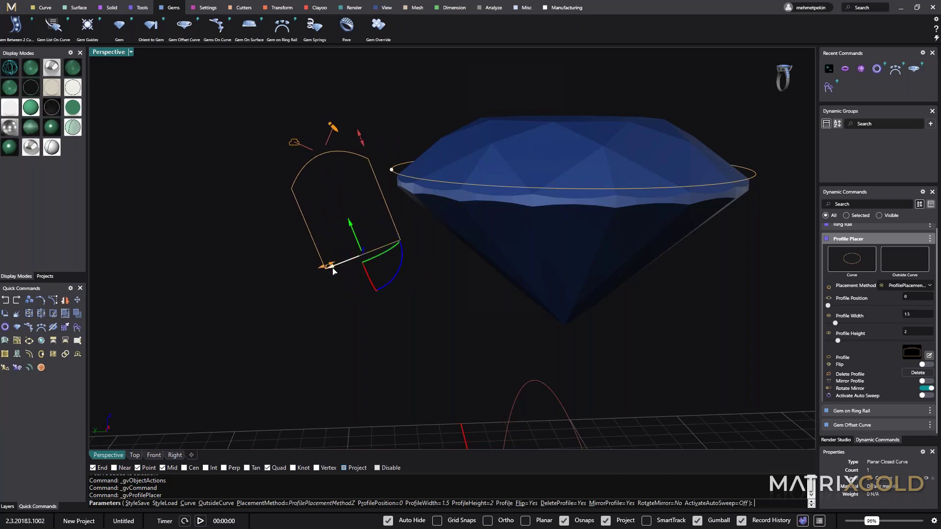
left_click_drag(333, 271, 358, 269)
mouse_move(438, 275)
right_mouse_down()
mouse_move(449, 261)
mouse_move(435, 275)
right_mouse_up()
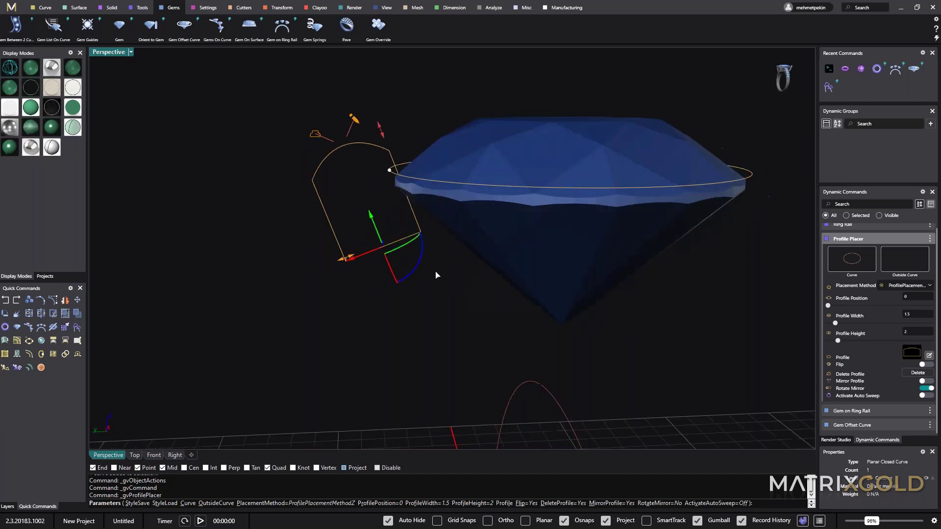
scroll(414, 315, "down", 3)
right_click_drag(413, 316, 380, 114)
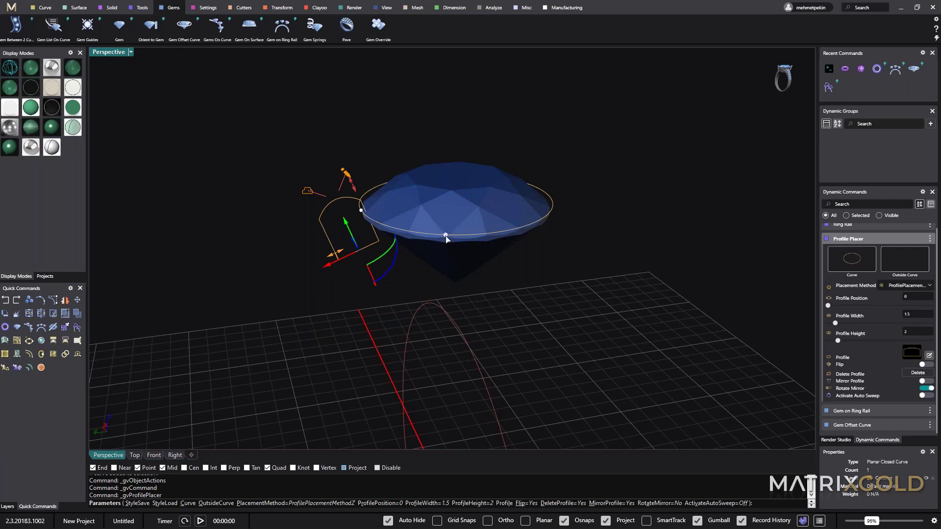
Step: Add a second profile on the offset curve, slide it to the first profile's point, and lower it beneath the gem near the ring rail
left_click(468, 236)
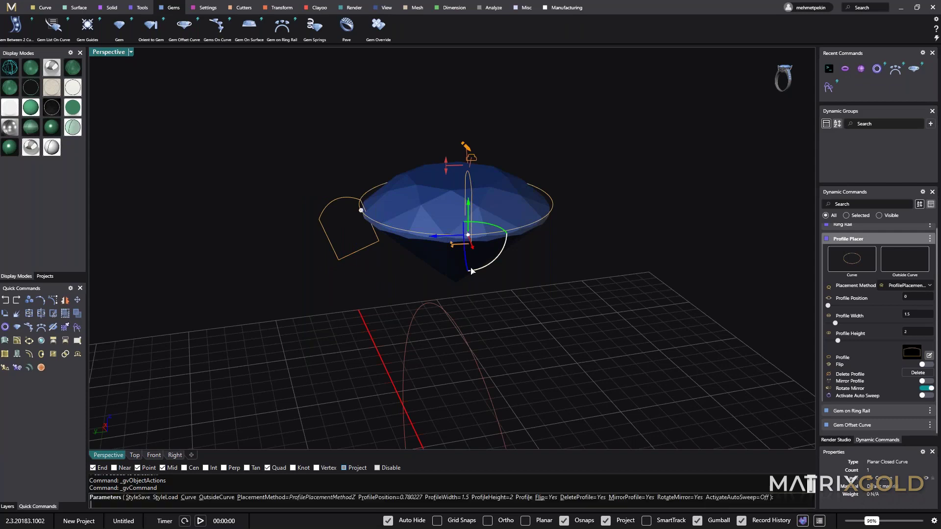
right_click_drag(541, 299, 464, 241)
left_click_drag(464, 241, 451, 216)
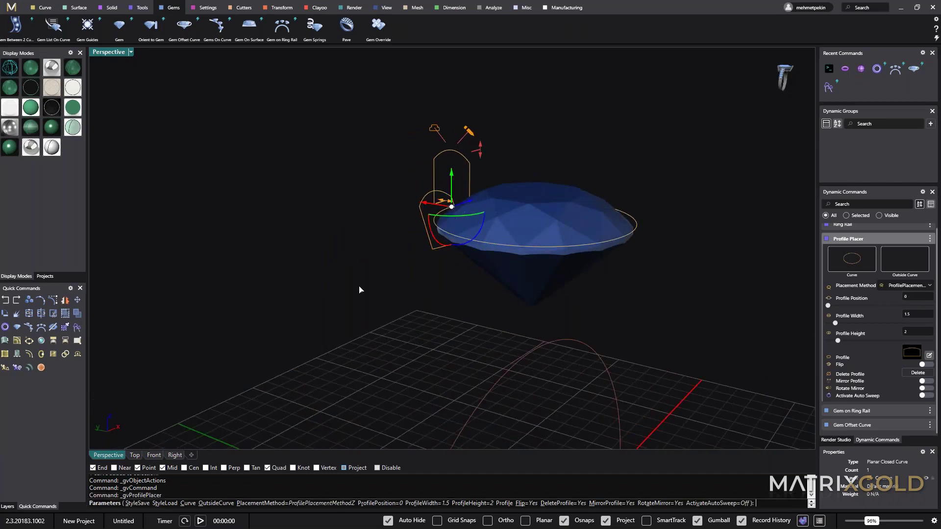
right_click_drag(360, 289, 383, 209)
mouse_move(403, 257)
left_mouse_down()
mouse_move(413, 249)
mouse_move(405, 257)
left_mouse_up()
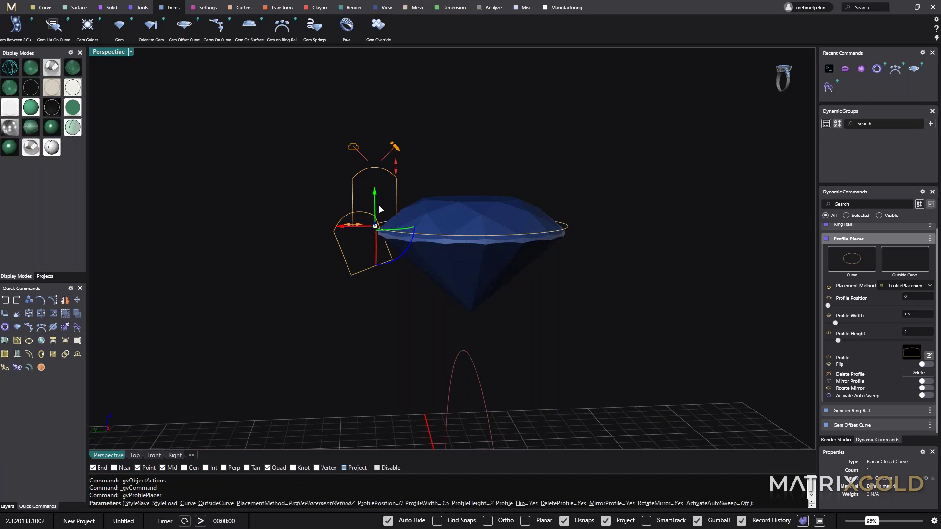
left_click_drag(376, 191, 433, 323)
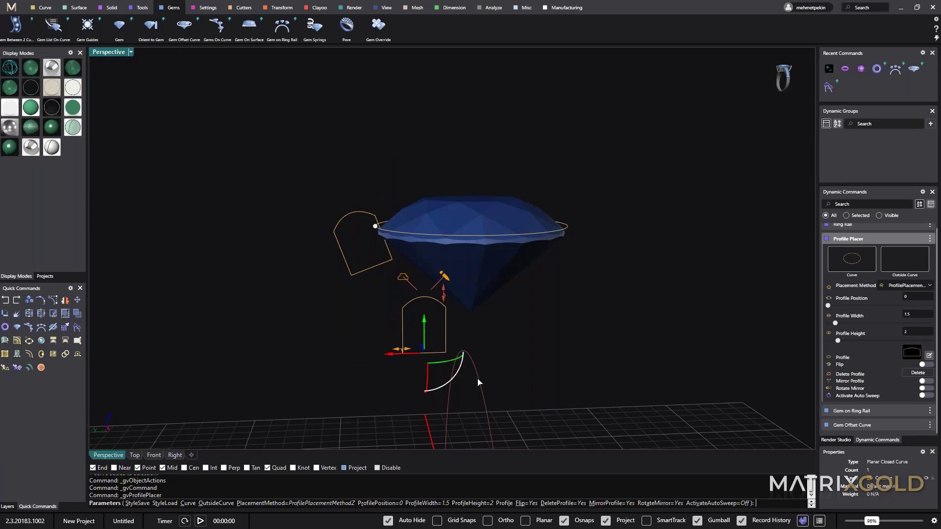
Step: Resize the lower profile to 0.9 mm wide and 1.4 mm high, adjust its position, and finish Profile Placer
right_click_drag(479, 382, 452, 348)
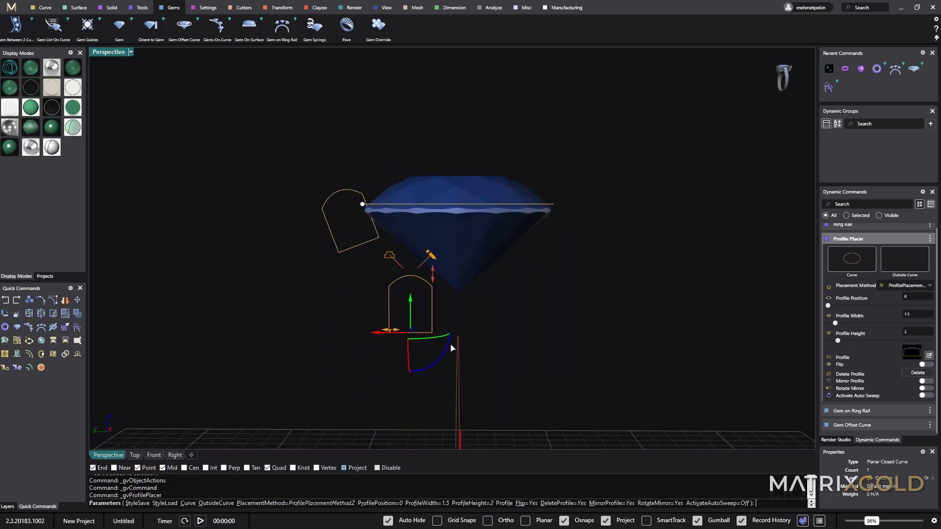
scroll(451, 348, "up", 5)
left_click_drag(418, 226, 402, 276)
right_click_drag(294, 324, 295, 331)
left_click_drag(346, 313, 378, 308)
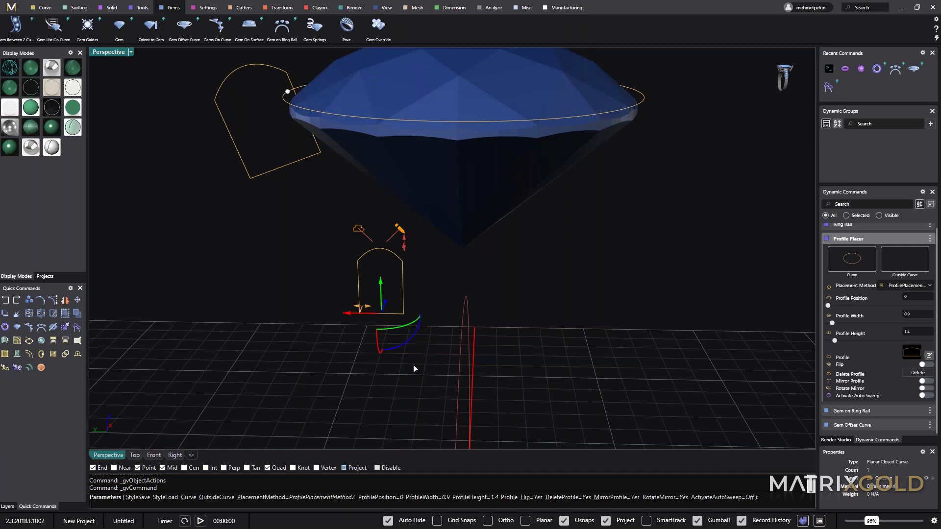
right_click_drag(414, 369, 358, 159)
key("Return")
Step: Select the gem's offset curve and place a profile on it with Profile Placer at position 0.875
scroll(401, 314, "down", 2)
left_click(359, 160)
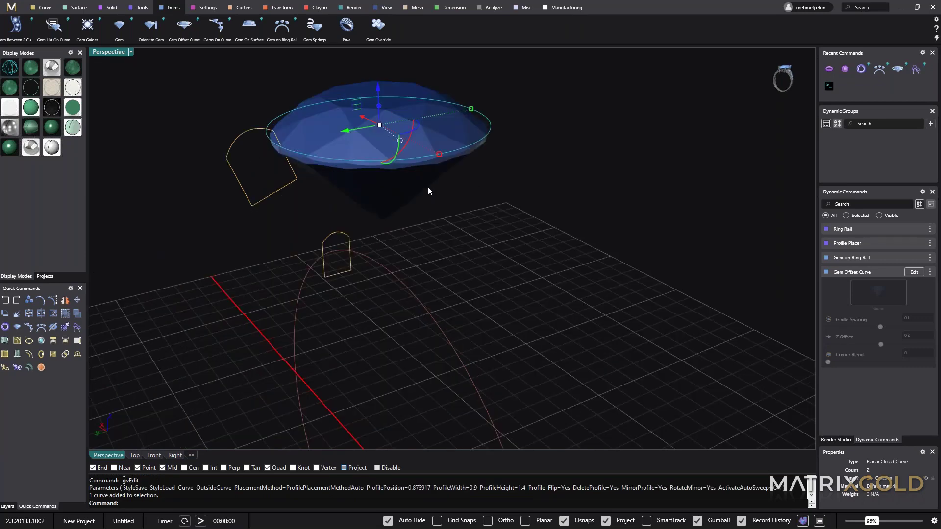
middle_click(537, 213)
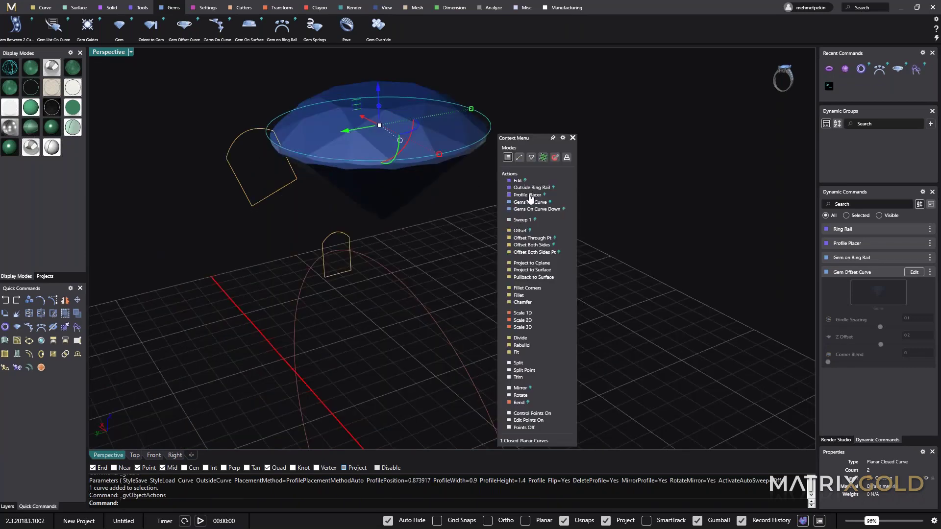
left_click(527, 195)
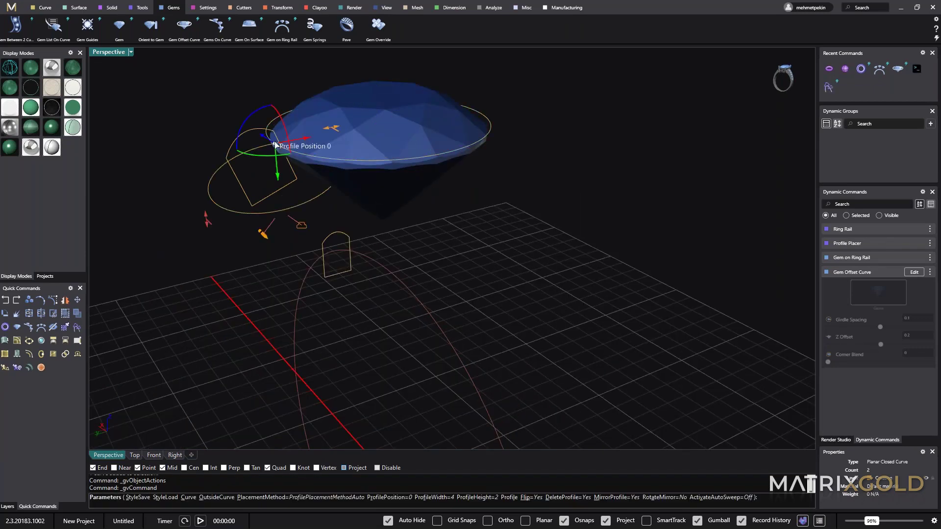
left_click(358, 163)
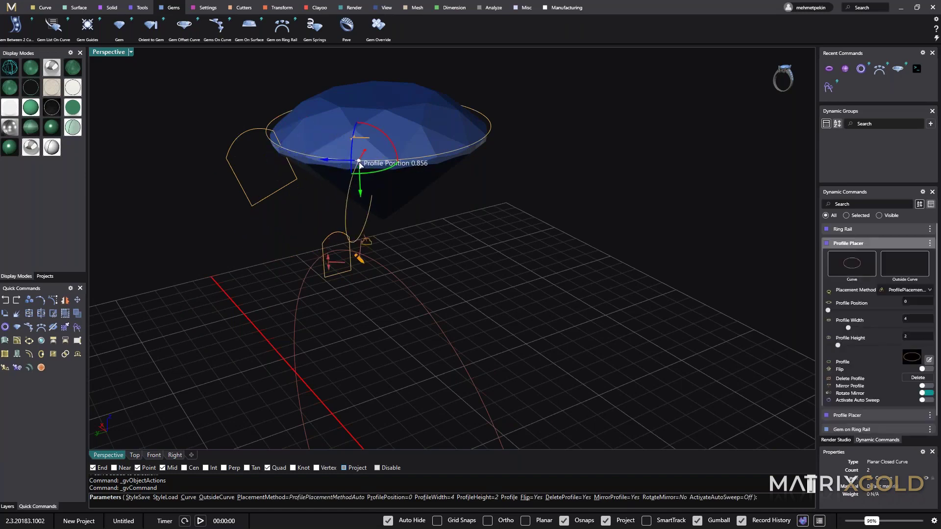
scroll(410, 212, "up", 6)
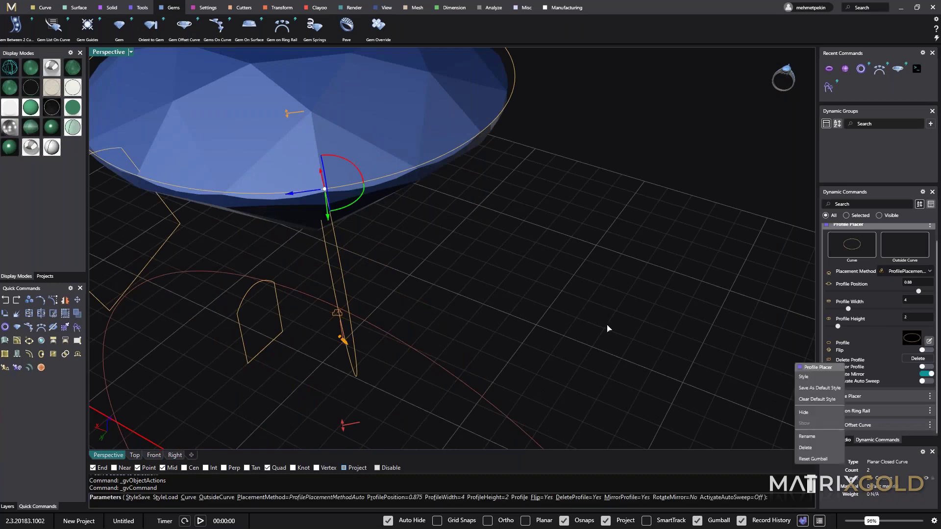
Step: Set the placement method to ProfilePlacementMethodX and rotate the flat profile so it extends outward from the gem
right_click_drag(607, 328, 725, 301)
left_click(908, 271)
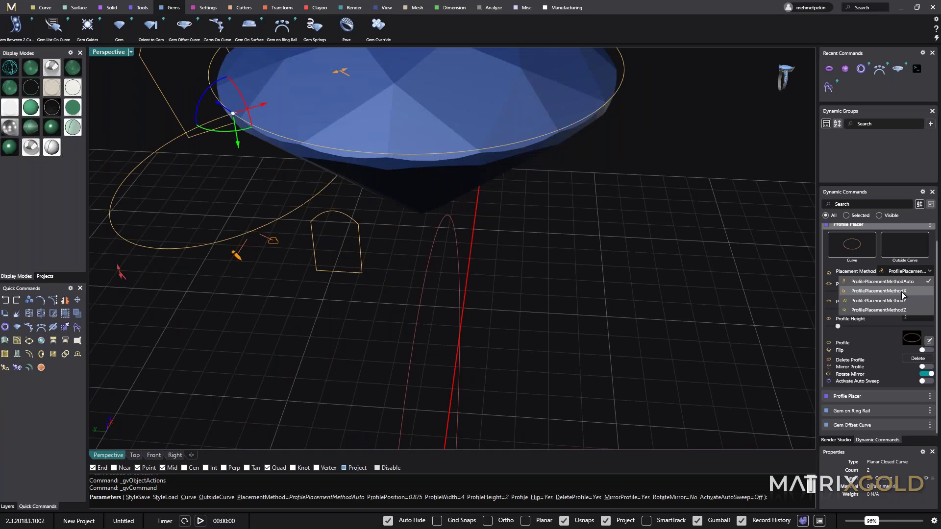
left_click(902, 292)
right_click_drag(356, 269, 337, 265)
scroll(337, 265, "up", 5)
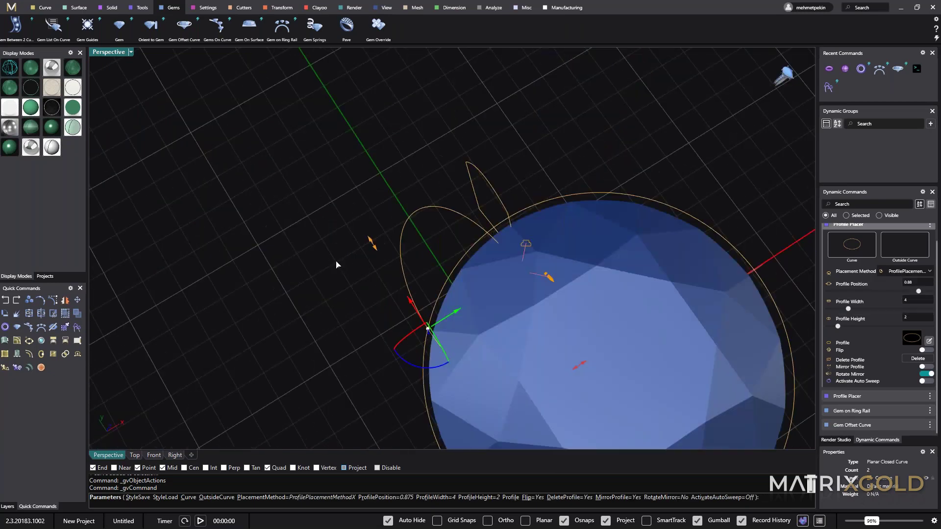
scroll(336, 265, "down", 5)
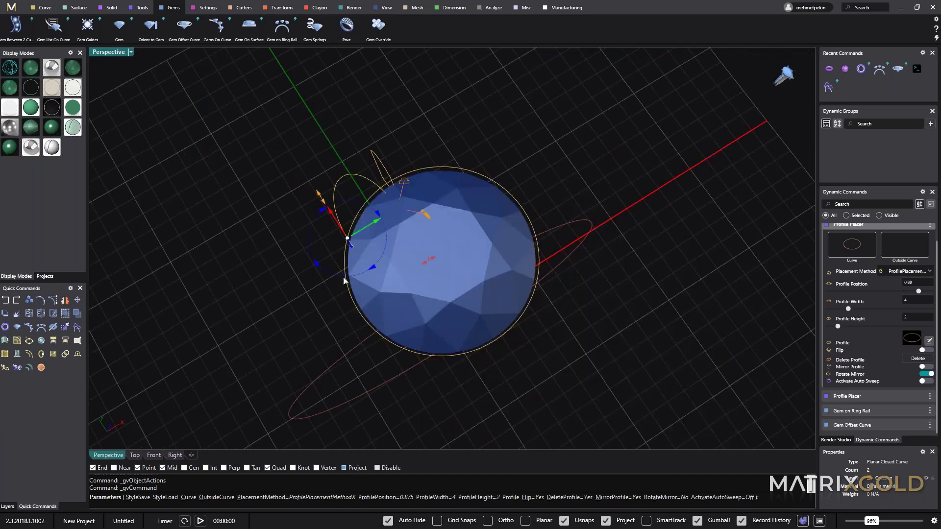
left_click_drag(344, 281, 381, 247)
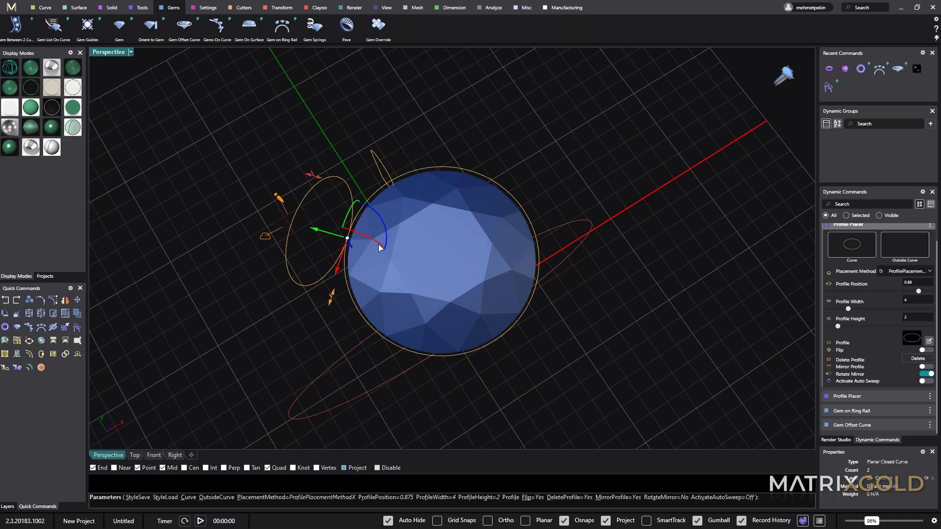
right_click_drag(269, 327, 371, 314)
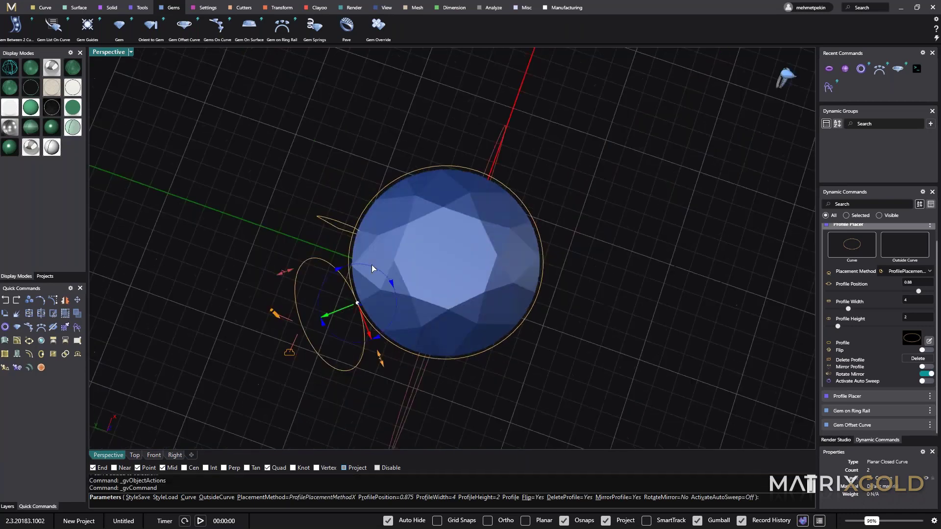
mouse_move(375, 401)
right_mouse_down()
mouse_move(383, 395)
mouse_move(367, 398)
right_mouse_up()
Step: Resize the flat profile to 1.5 mm wide and 0.9 mm high, and change it to shape 11 from the Shank library
left_click_drag(368, 398, 345, 381)
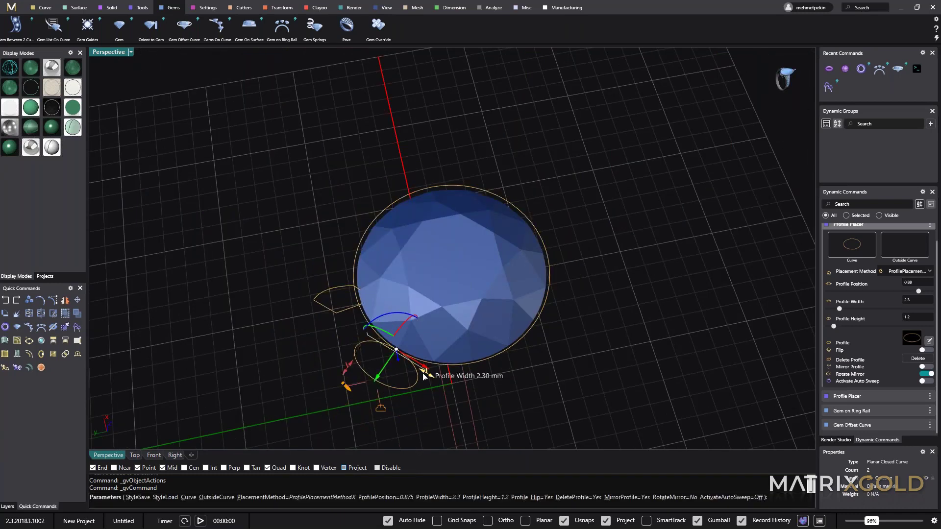
left_click_drag(419, 375, 416, 374)
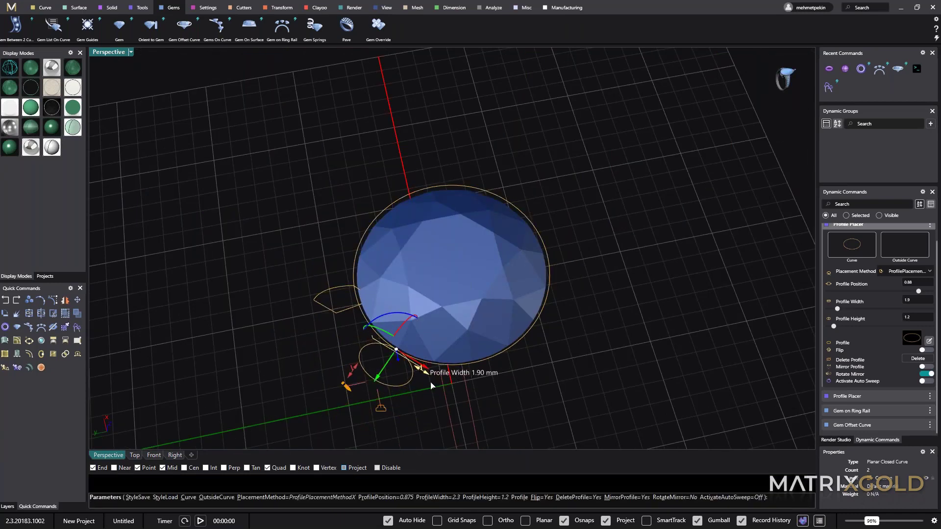
right_click_drag(559, 379, 349, 312)
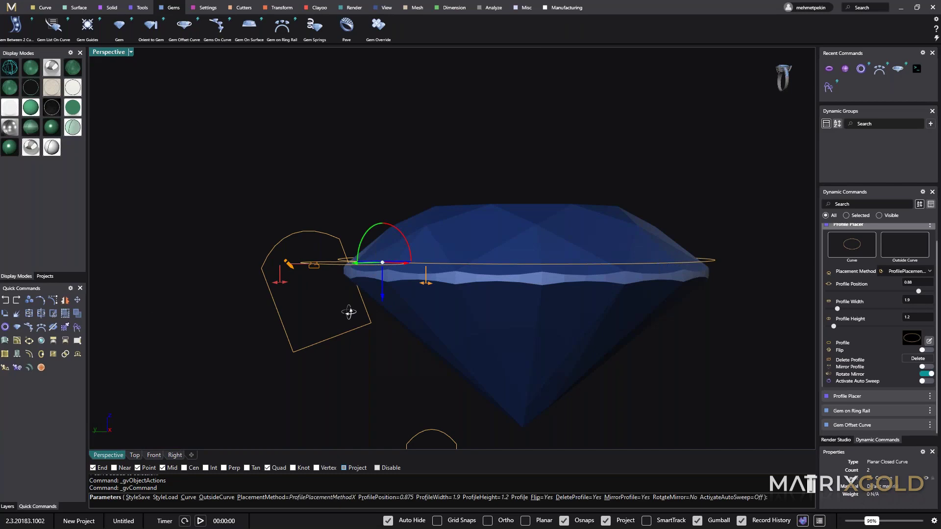
right_click_drag(349, 312, 424, 276)
left_click_drag(433, 313, 423, 309)
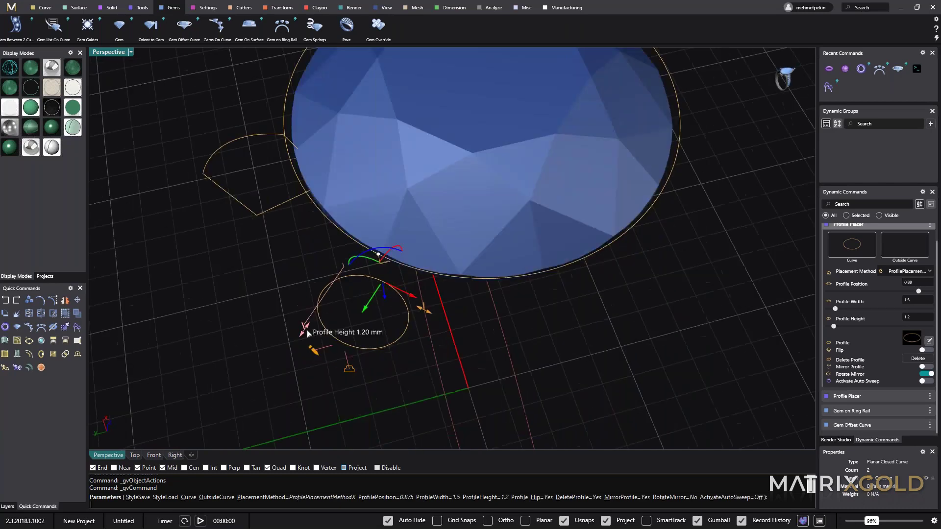
left_click_drag(306, 328, 316, 315)
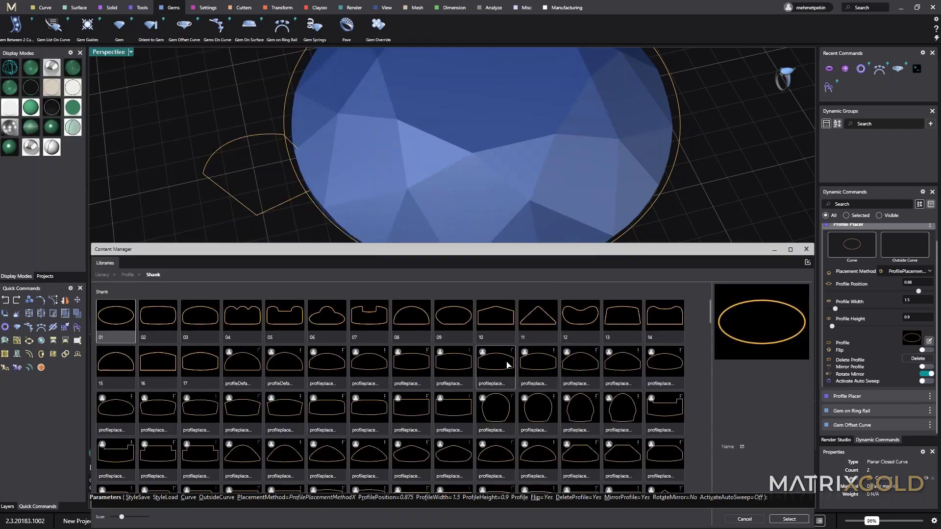
left_click(541, 325)
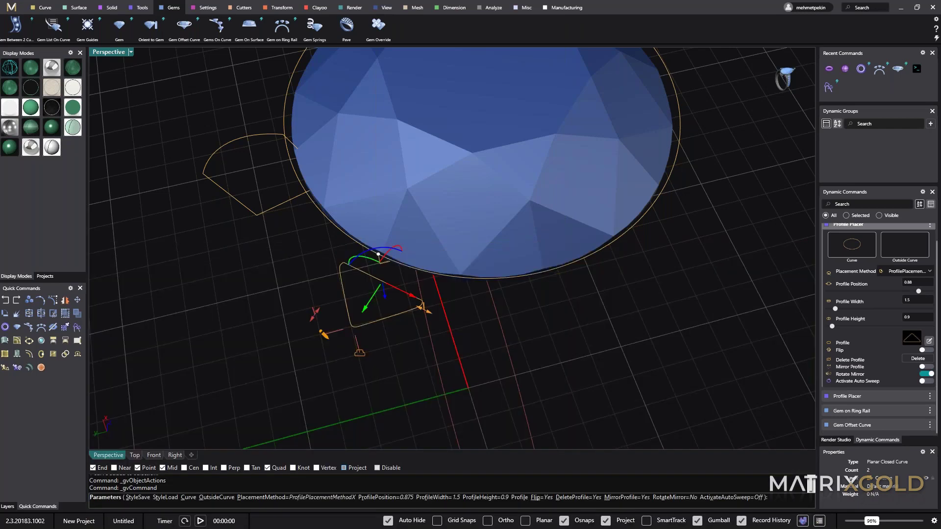
Step: Add a second flat profile on the offset curve beside the first one's point and rotate it to face outward from the gem
right_click_drag(527, 313, 549, 301)
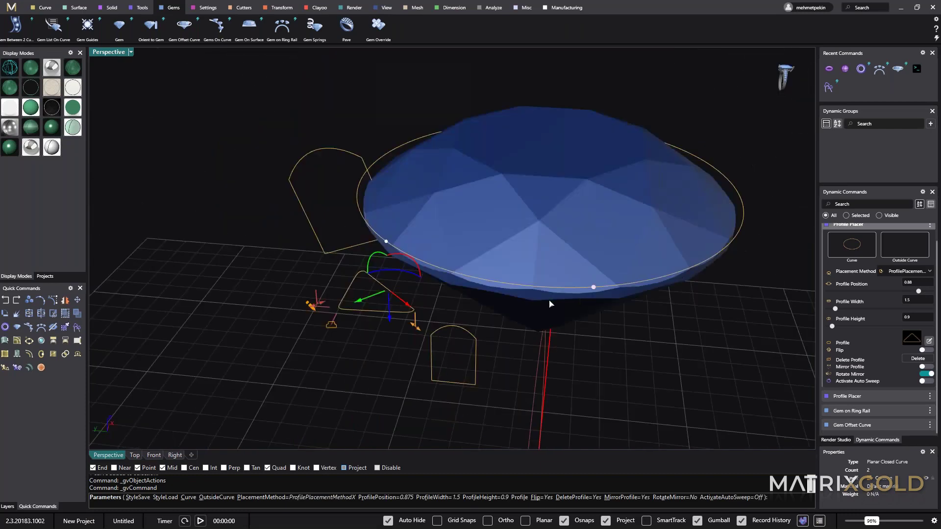
left_click(392, 245)
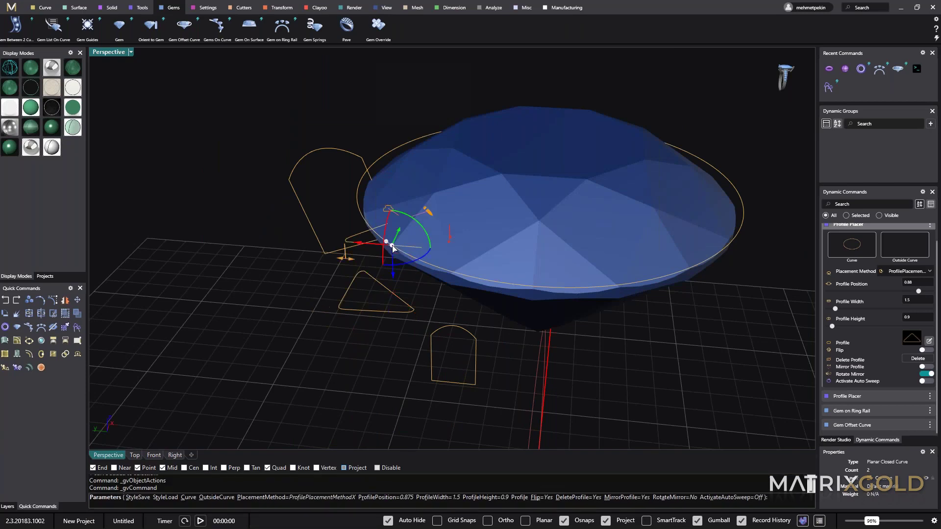
left_click_drag(404, 259, 400, 269)
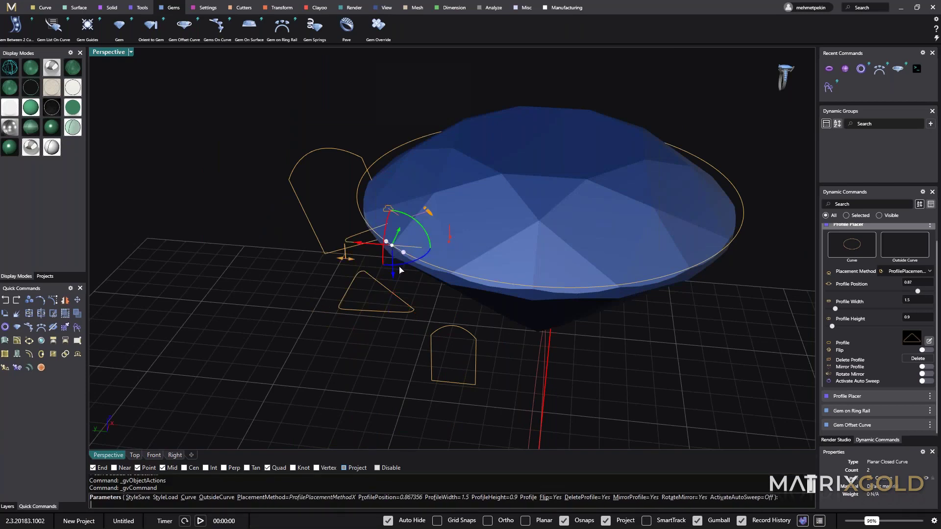
right_click_drag(400, 270, 245, 302)
scroll(245, 301, "down", 3)
left_click_drag(373, 207, 444, 191)
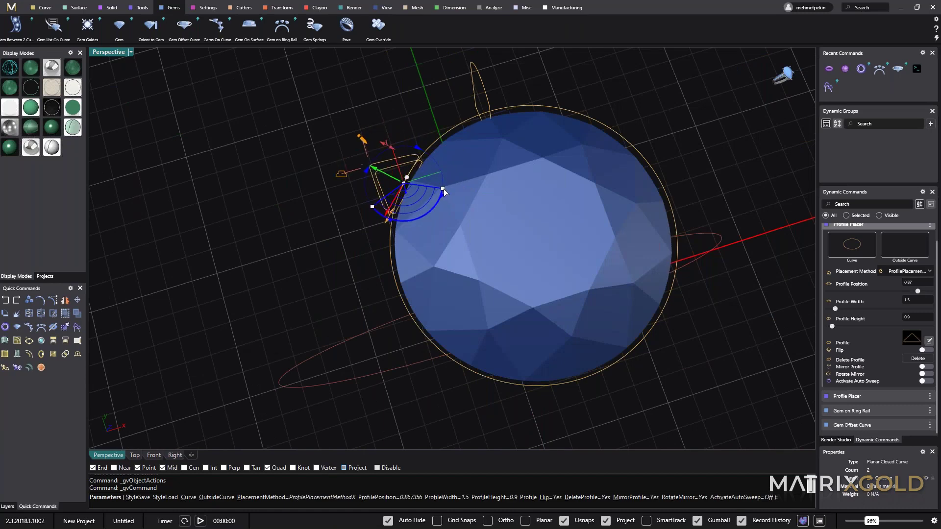
Step: Lower the second triangular profile toward the ring rail and resize it to 1 mm wide and 0.6 mm high
right_click_drag(443, 189, 387, 229)
scroll(382, 307, "up", 4)
left_click_drag(388, 239, 403, 381)
right_click_drag(456, 353, 451, 325)
scroll(451, 325, "up", 3)
left_click_drag(435, 307, 427, 310)
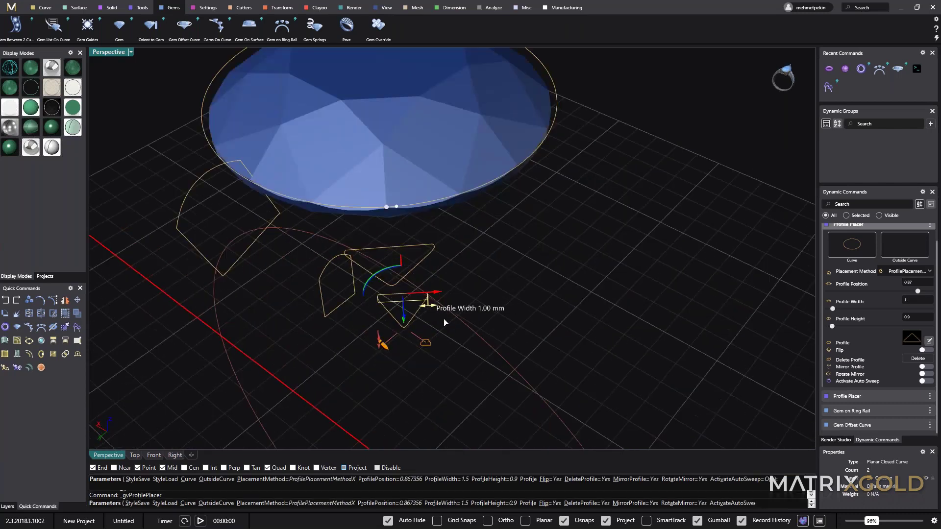
right_click_drag(520, 327, 429, 315)
scroll(430, 315, "up", 3)
left_click_drag(458, 293, 456, 324)
Step: Adjust the small triangular profile's position beside the lower arched profile near the ring rail, and finish Profile Placer
right_click_drag(455, 323, 389, 378)
scroll(489, 299, "down", 5)
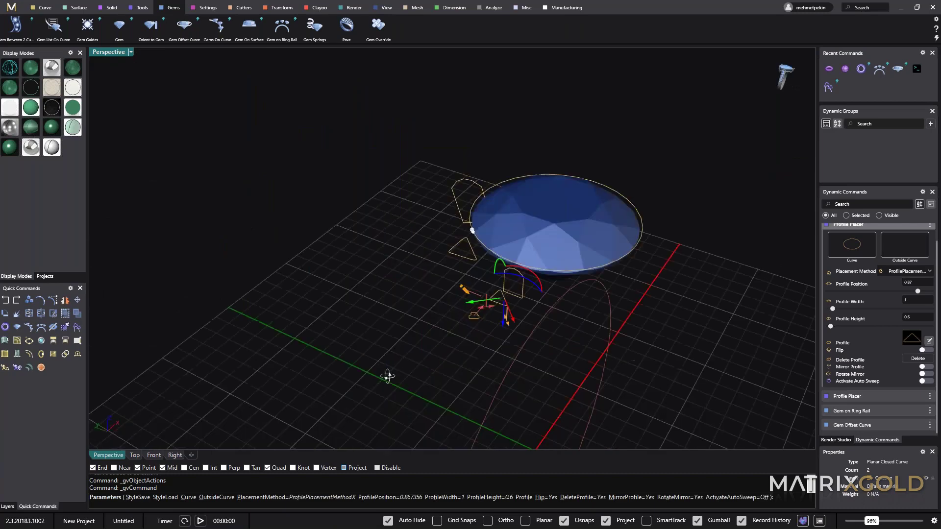
scroll(481, 308, "up", 4)
scroll(510, 304, "up", 3)
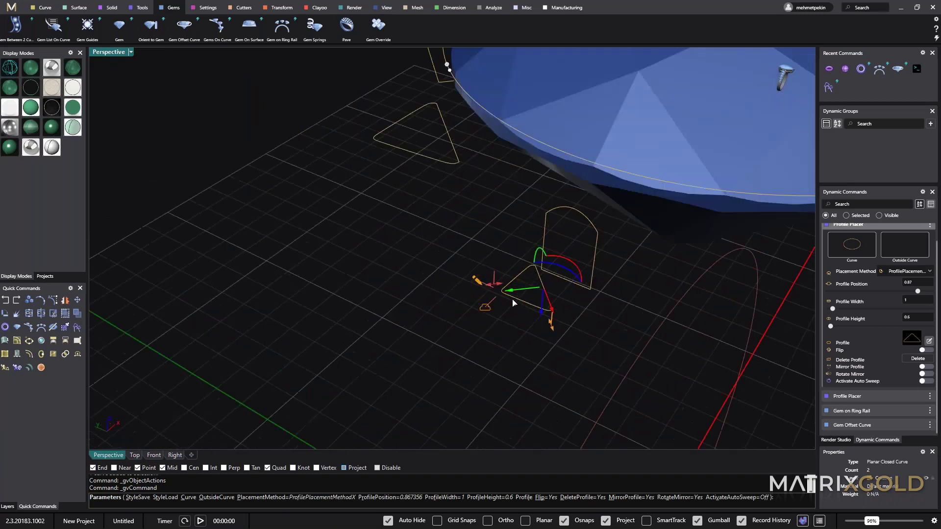
scroll(512, 303, "up", 3)
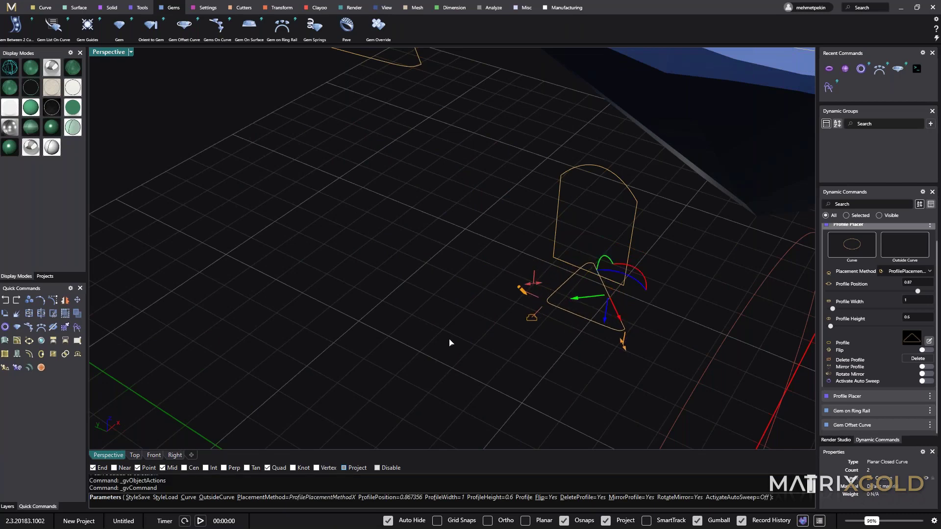
right_click_drag(449, 340, 603, 266)
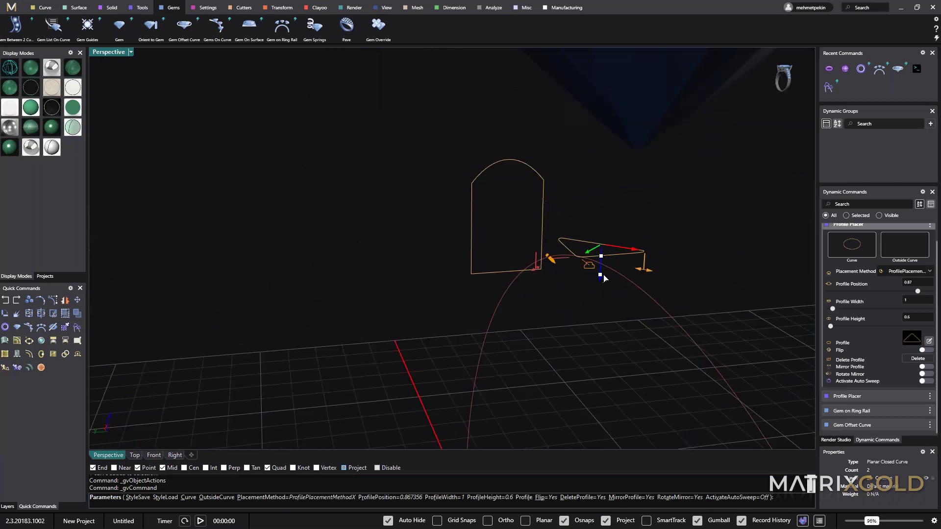
scroll(430, 307, "down", 3)
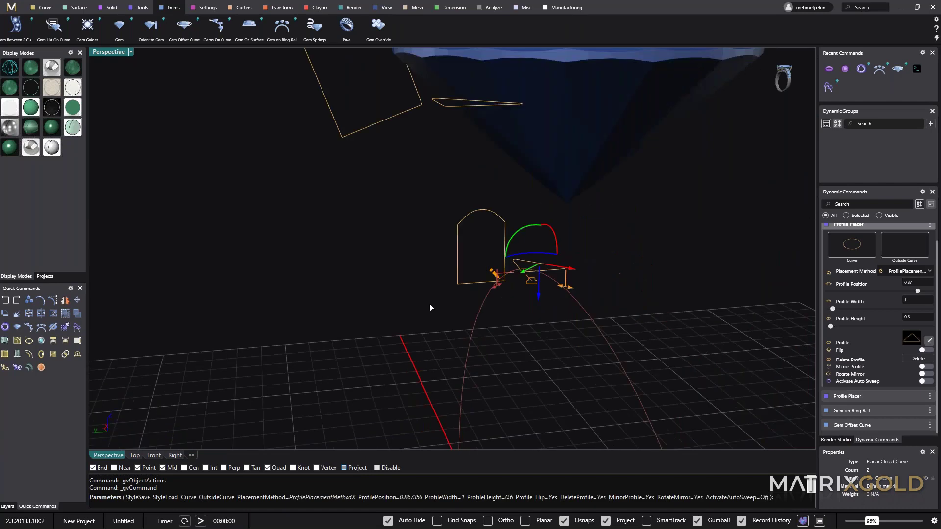
mouse_move(431, 308)
right_mouse_down()
mouse_move(338, 288)
mouse_move(595, 290)
mouse_move(501, 226)
mouse_move(529, 317)
mouse_move(420, 306)
right_mouse_up()
right_click(540, 284)
Step: Select the ring rail, start Outside Ring Rail from it, and switch to a maximized Front view
scroll(501, 227, "down", 2)
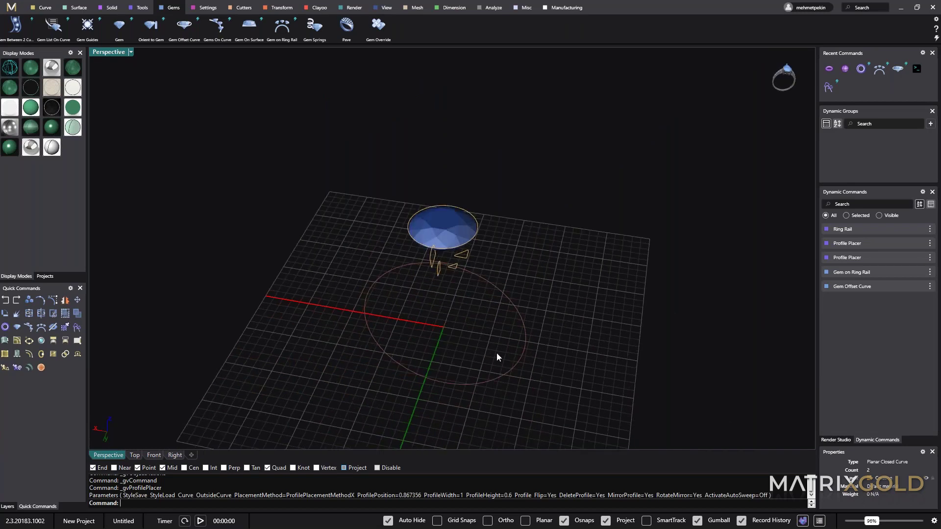
right_click_drag(497, 356, 466, 327)
left_click_drag(551, 320, 489, 355)
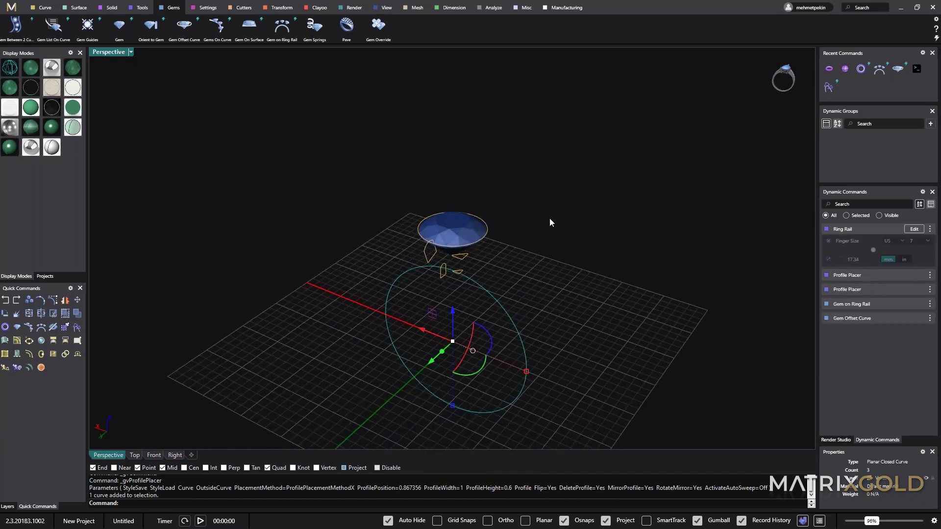
right_click_drag(549, 218, 510, 199)
right_click(512, 196)
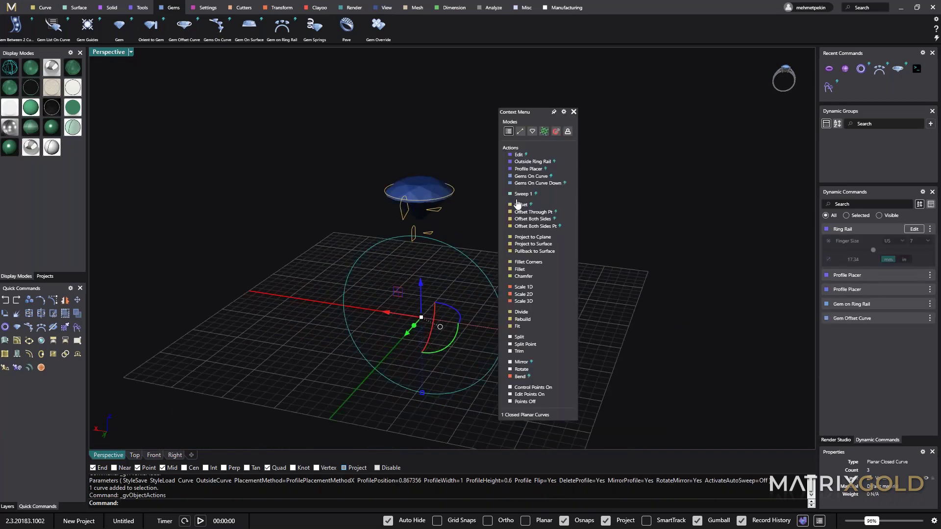
left_click(539, 163)
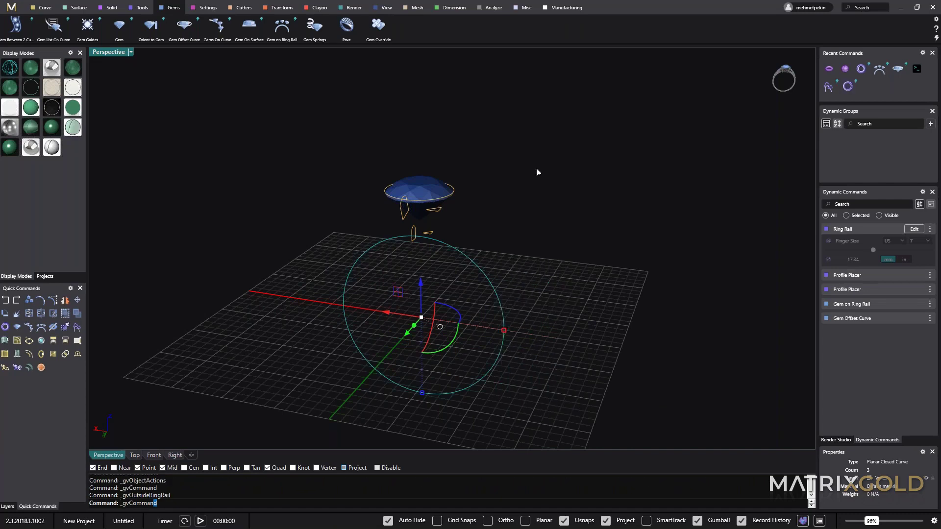
double_click(121, 55)
double_click(105, 255)
right_click_drag(318, 326, 249, 354)
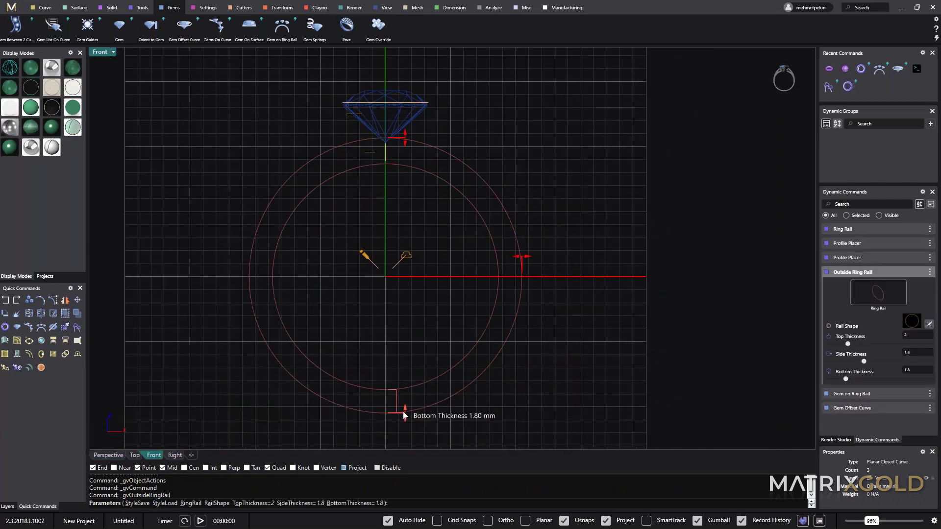
Step: Set the outside ring rail's bottom thickness to 1.2 mm and accept the rail
mouse_move(405, 415)
left_mouse_down()
mouse_move(410, 398)
mouse_move(414, 412)
left_mouse_up()
left_click(918, 371)
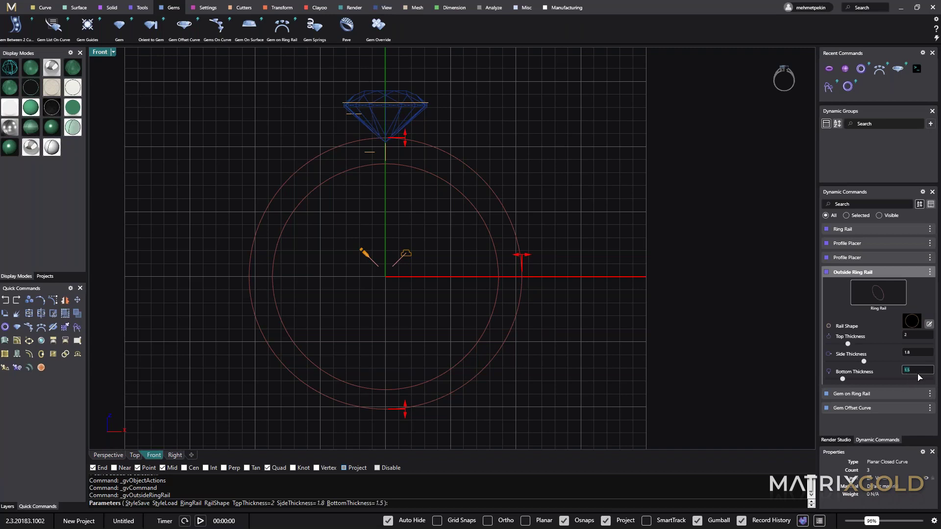
left_click(913, 372)
key("BackSpace")
type("2")
key("Return")
mouse_move(523, 258)
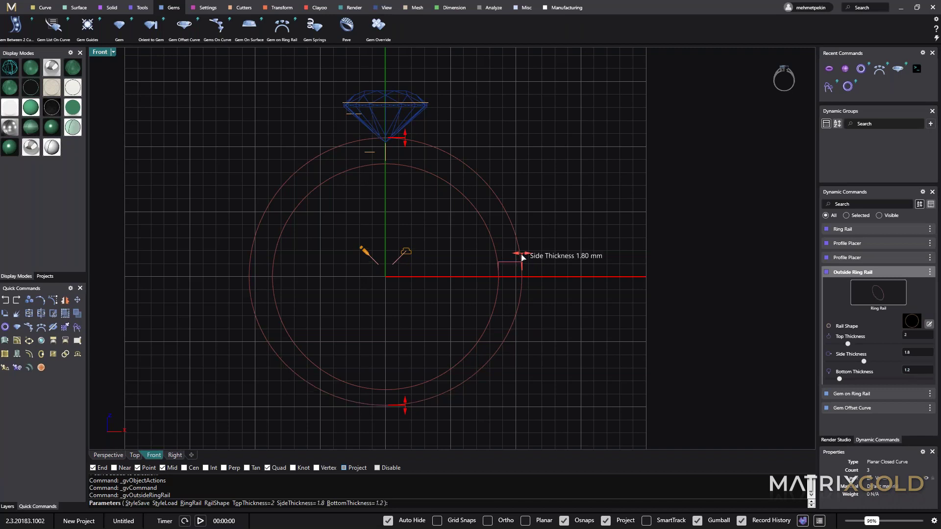
right_click_drag(545, 169, 530, 186)
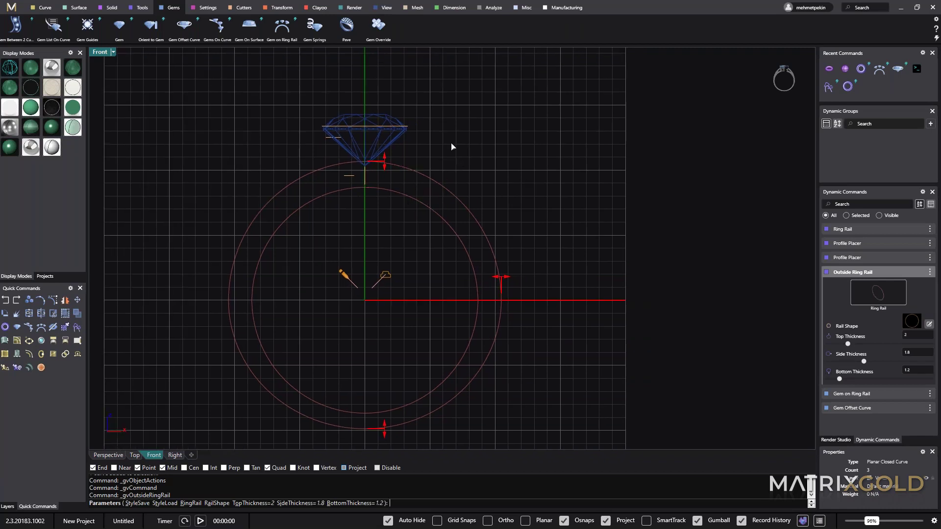
key("Return")
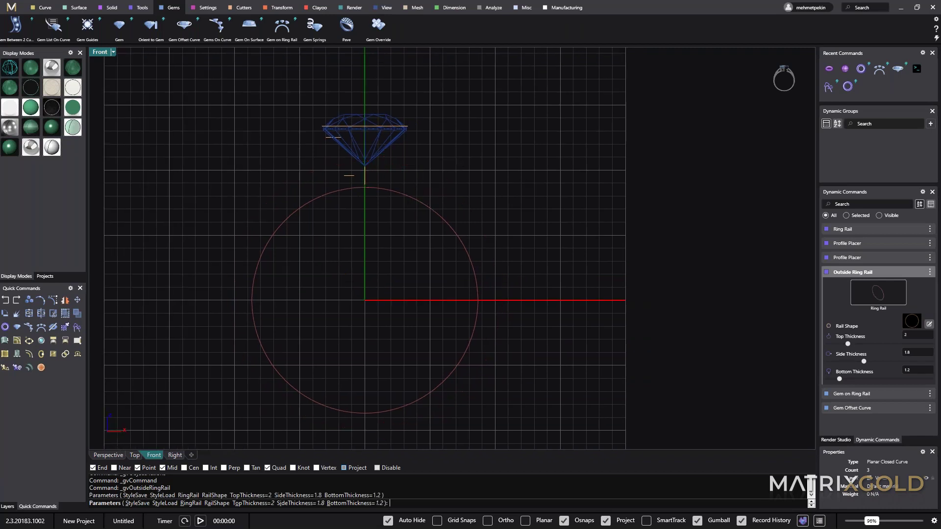
Step: Return from the maximized Front view to the four-view layout and maximize the Perspective view of the ring
double_click(104, 52)
left_click(479, 52)
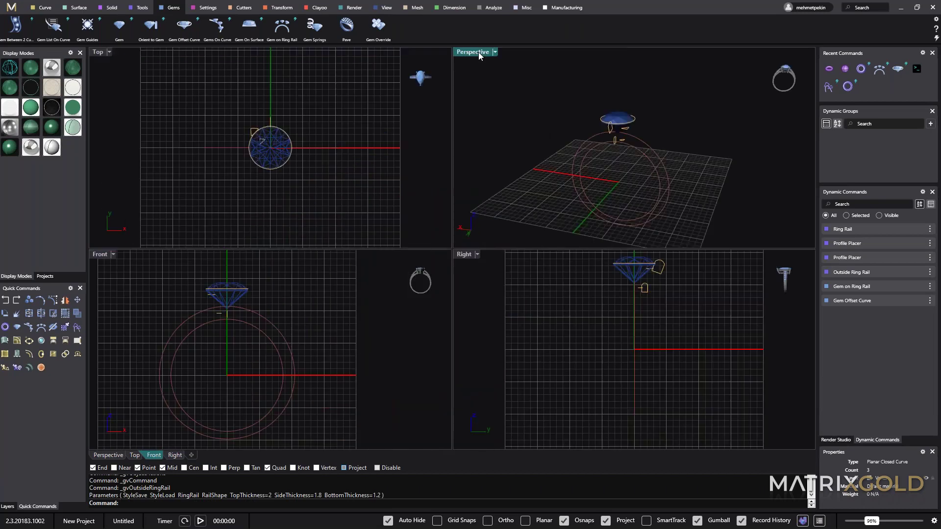
double_click(477, 52)
right_click_drag(461, 279, 402, 268)
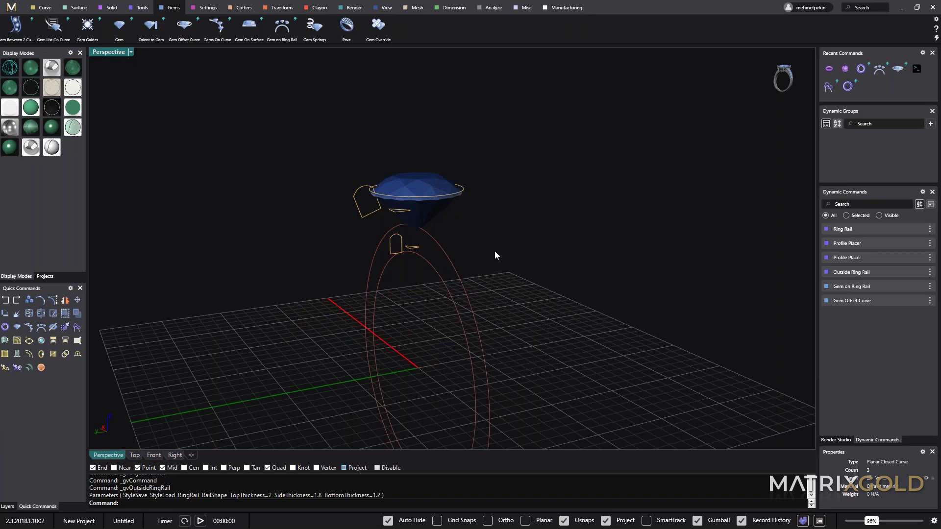
right_click_drag(495, 252, 397, 181)
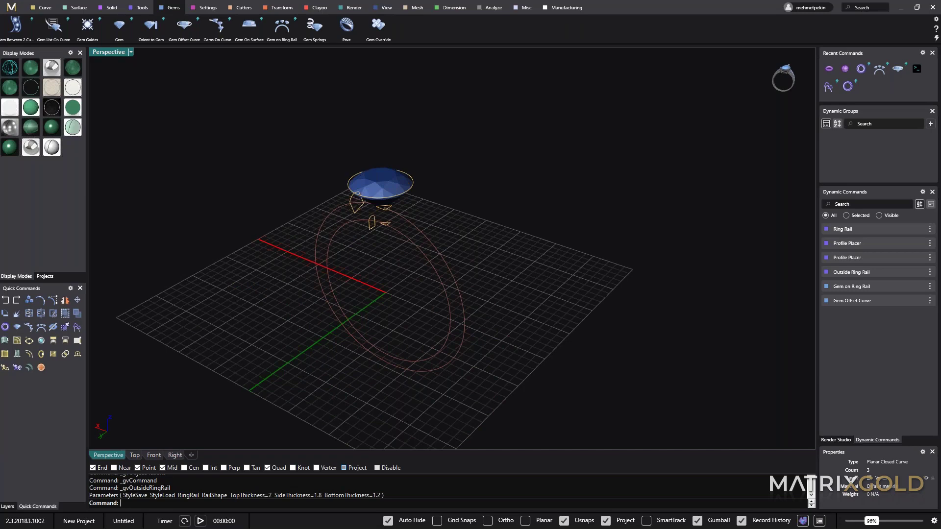
right_click_drag(397, 180, 447, 293)
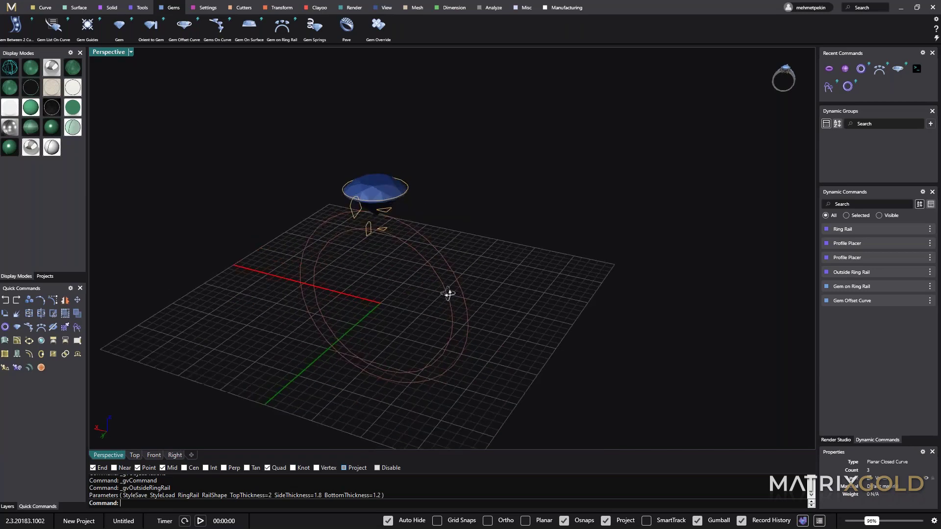
Step: Select the inner ring rail, start Profile Placer from it, and place an oval profile at the ring's bottom
left_click(389, 373)
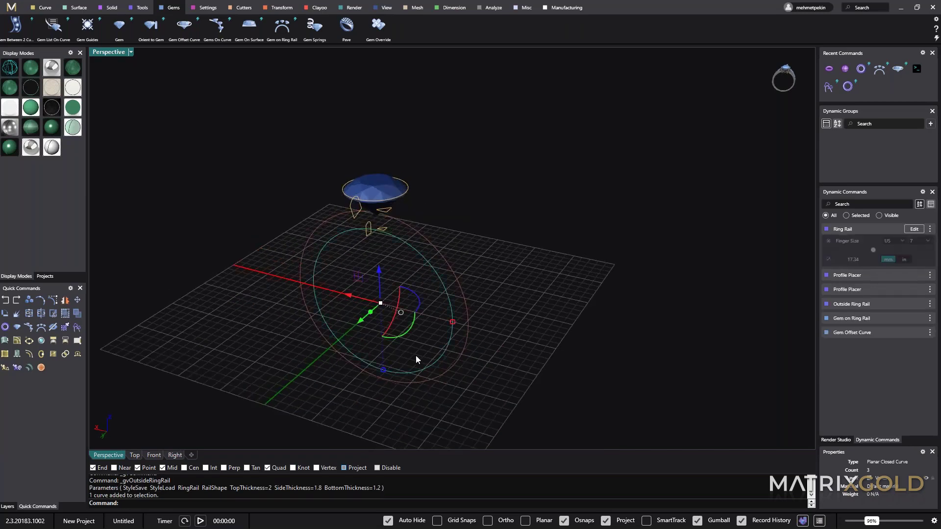
right_click(491, 212)
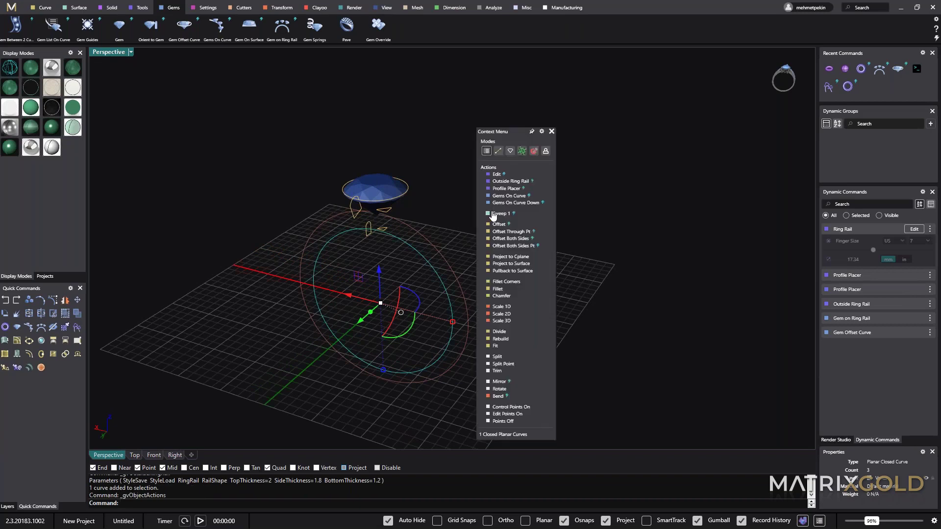
left_click(506, 189)
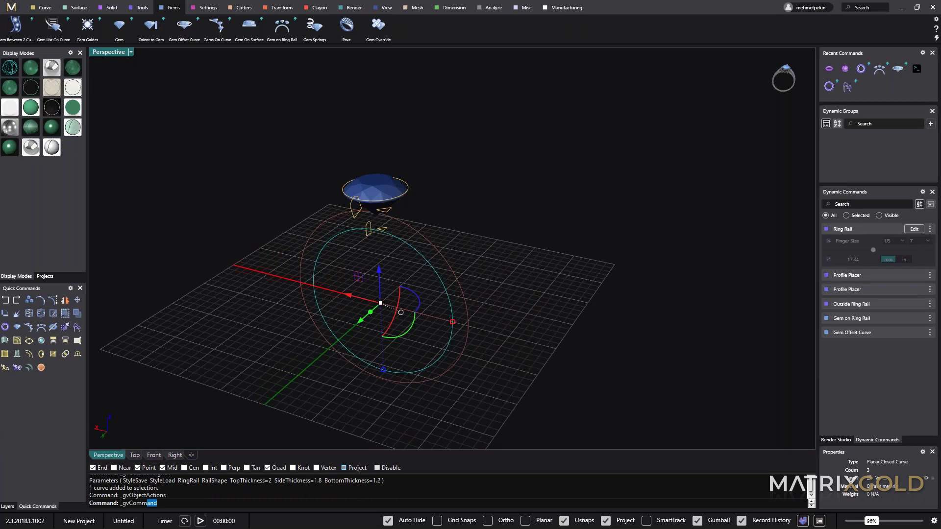
left_click_drag(379, 237, 388, 376)
Step: Assign the outer ring rail as the outside curve for the oval profile at the ring's bottom
right_click_drag(529, 351, 397, 326)
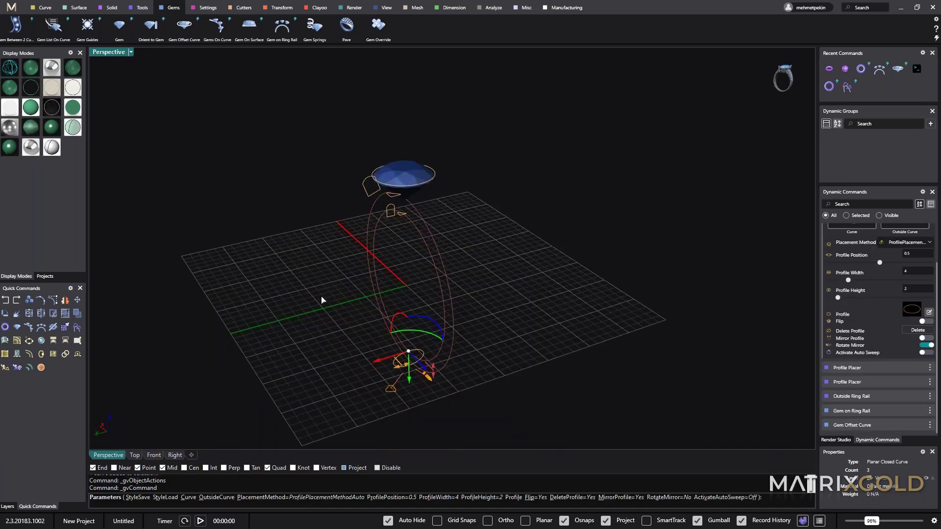
scroll(321, 298, "down", 4)
scroll(370, 352, "up", 4)
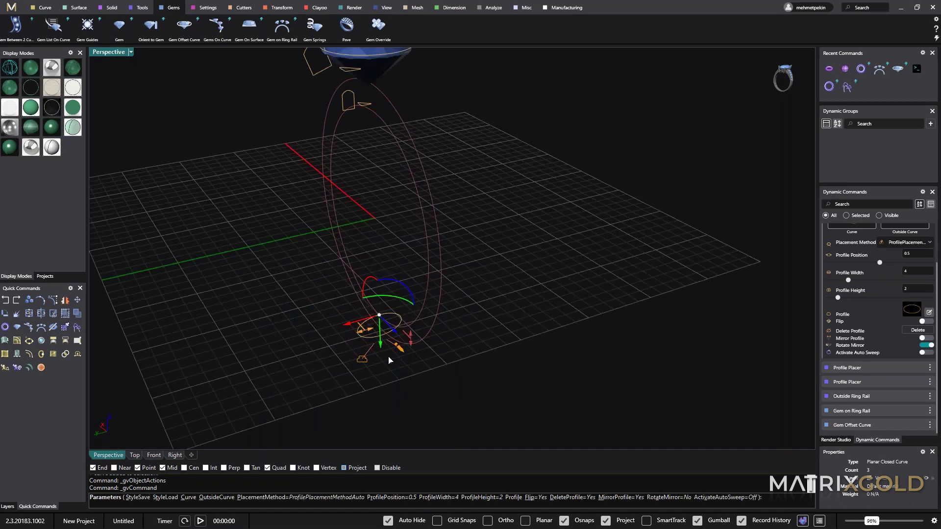
scroll(389, 360, "up", 2)
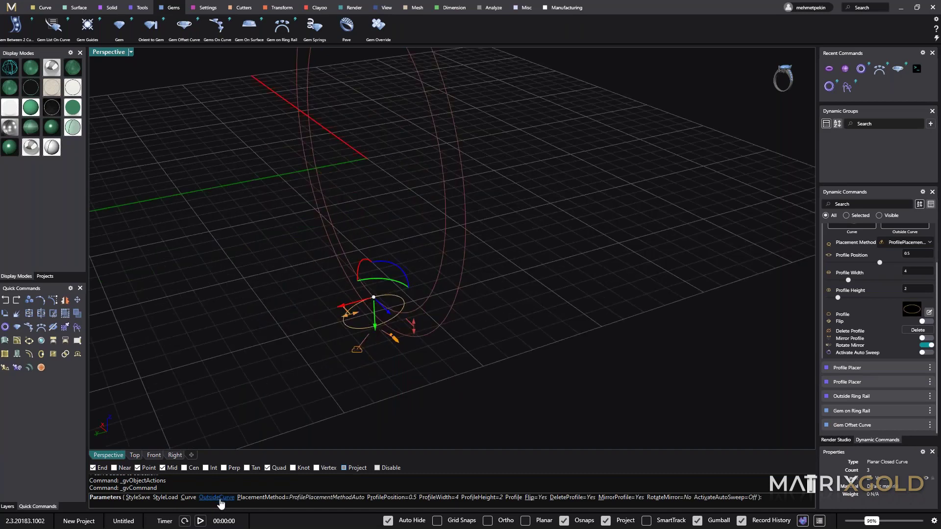
scroll(904, 285, "up", 2)
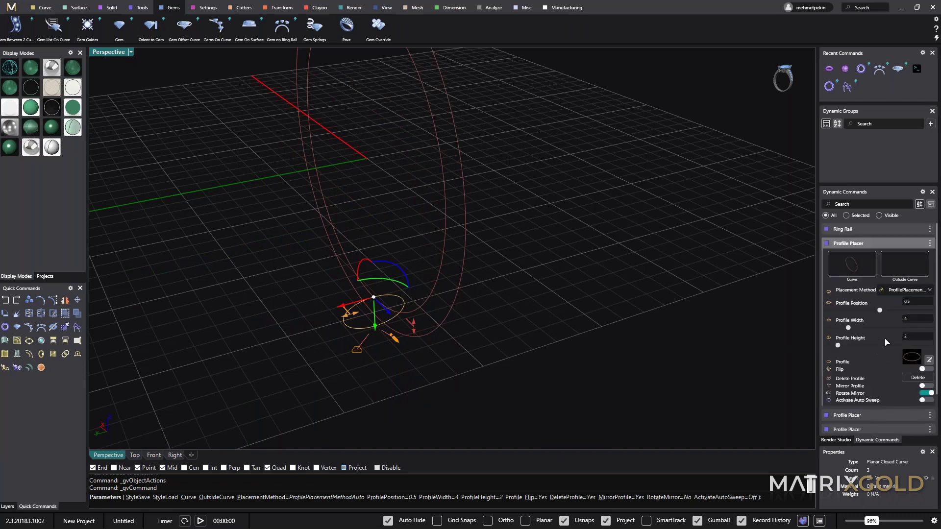
left_click(906, 268)
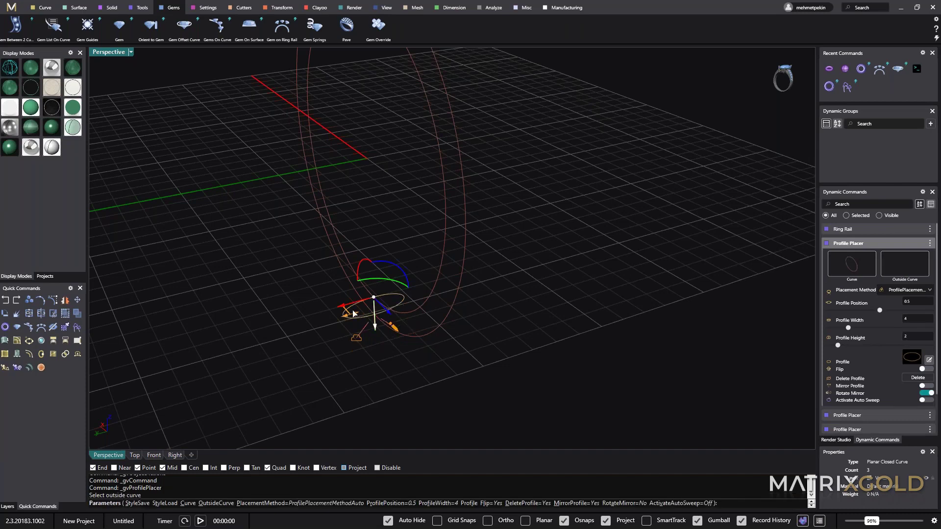
left_click(457, 311)
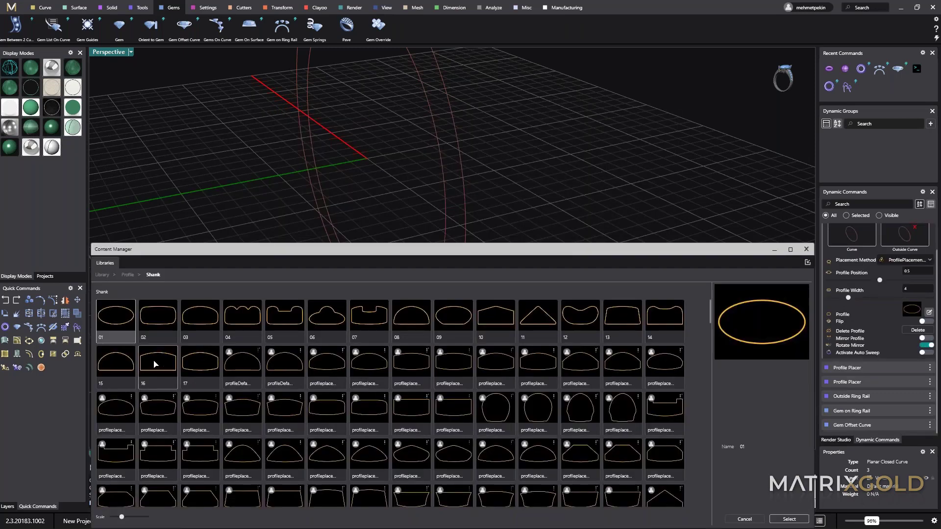
Step: Assign library shank profile 16 to the profile at the base of the ring rails and set its width to 2.7
left_click(154, 364)
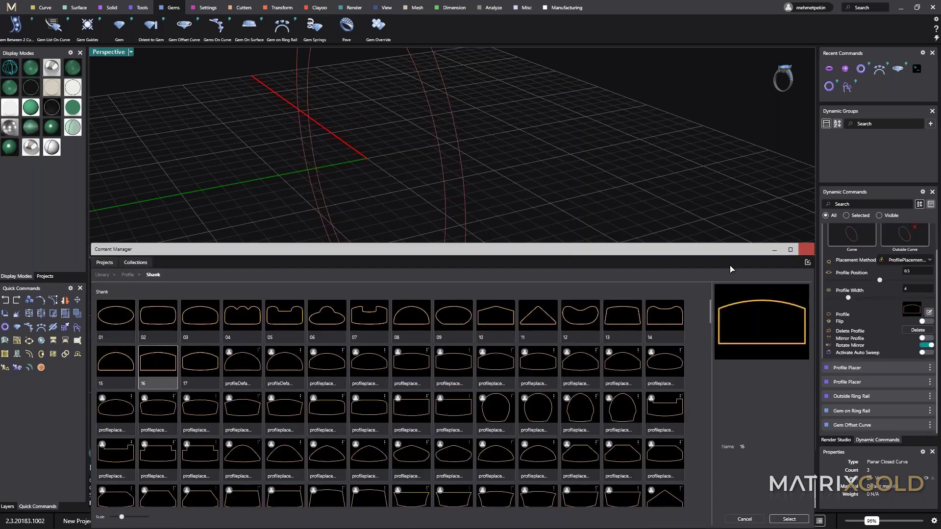
key("Return")
right_click_drag(498, 343, 489, 336)
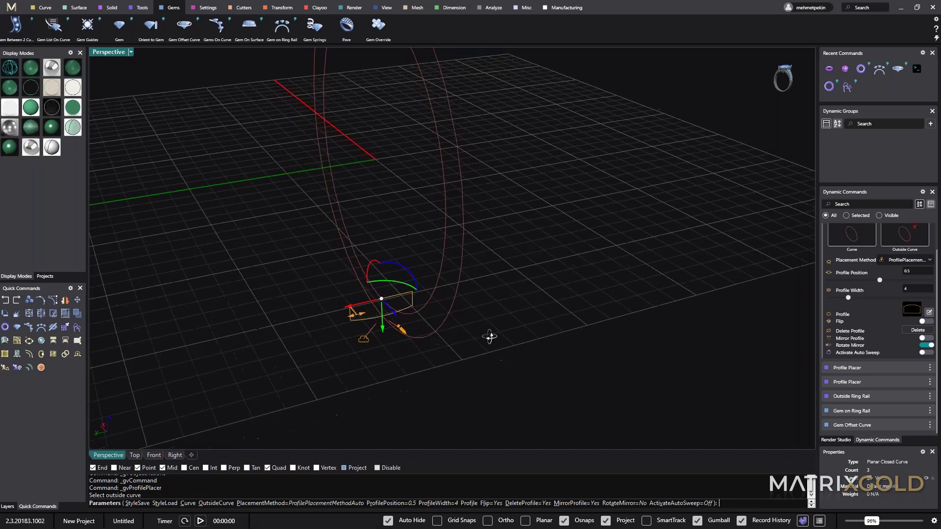
scroll(519, 311, "down", 3)
right_click_drag(520, 313, 531, 318)
scroll(504, 314, "up", 3)
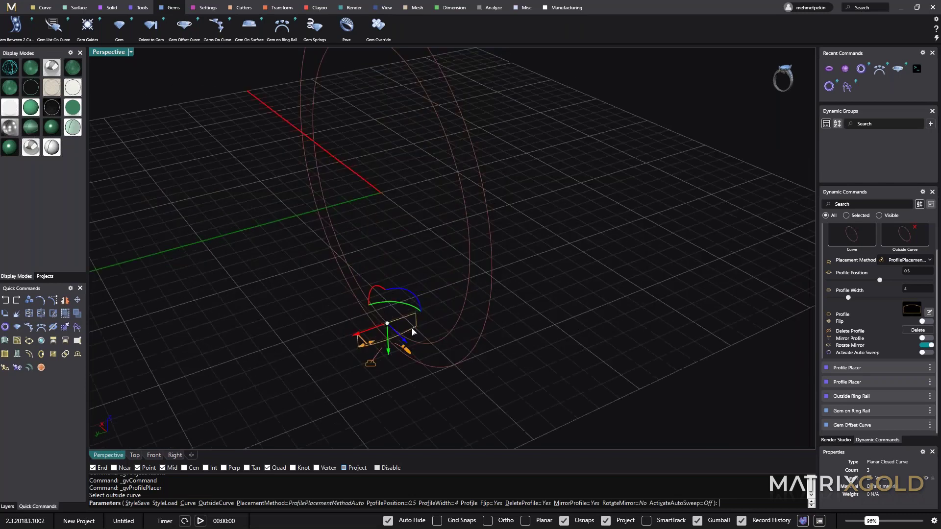
left_click_drag(365, 342, 377, 339)
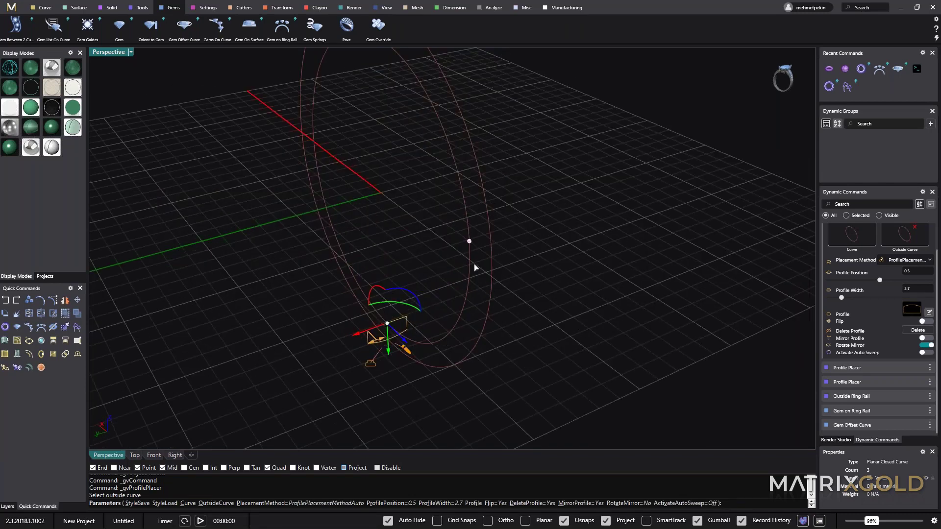
Step: Add a second shank profile on the side of the ring rails at position 0.793 with a width of 1.7, and accept the placement
left_click(469, 242)
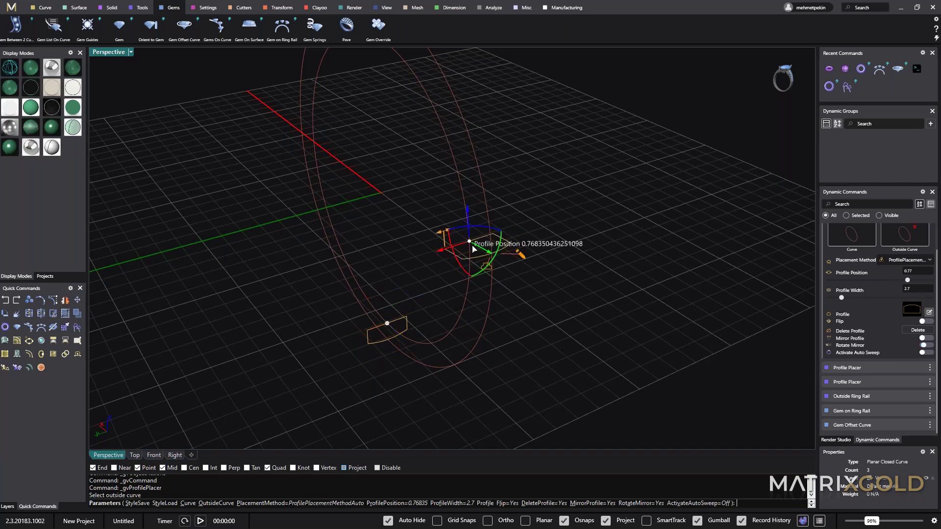
mouse_move(472, 246)
left_mouse_down()
mouse_move(471, 259)
mouse_move(467, 248)
left_mouse_up()
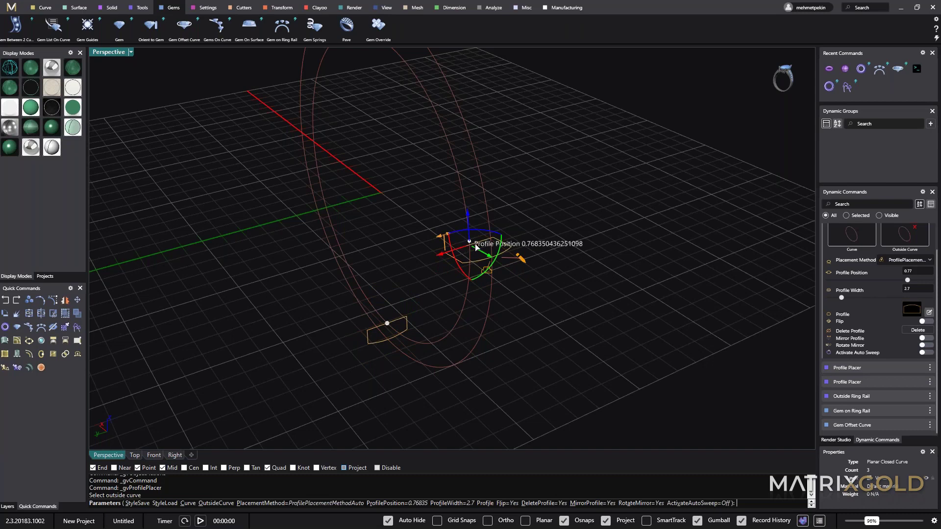
right_click_drag(477, 247, 501, 280)
mouse_move(373, 337)
left_mouse_down()
mouse_move(383, 333)
mouse_move(387, 343)
left_mouse_up()
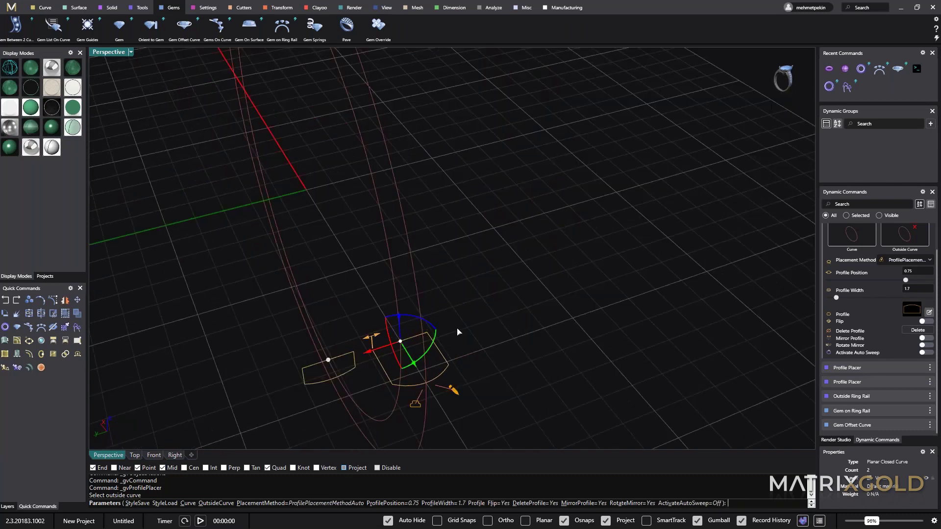
scroll(459, 332, "down", 2)
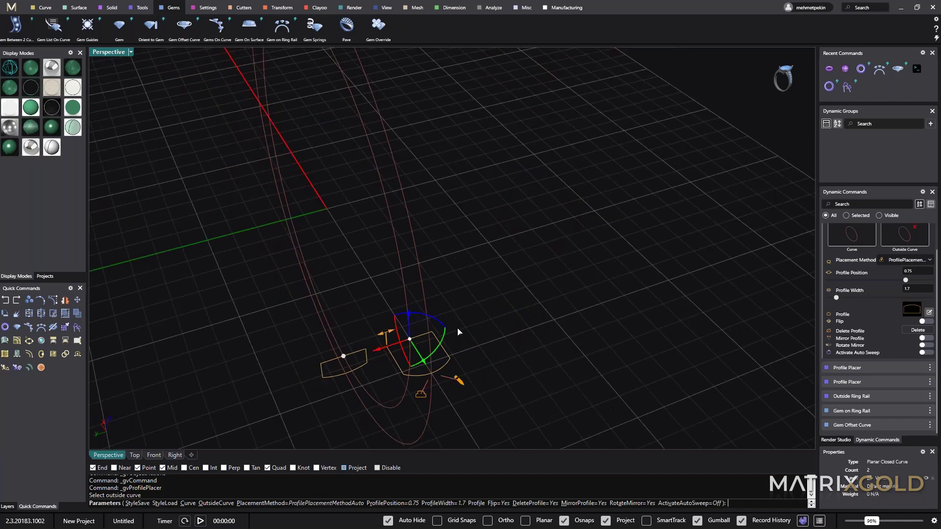
scroll(458, 332, "down", 3)
left_click_drag(437, 338, 444, 310)
right_click(509, 253)
right_click(484, 261)
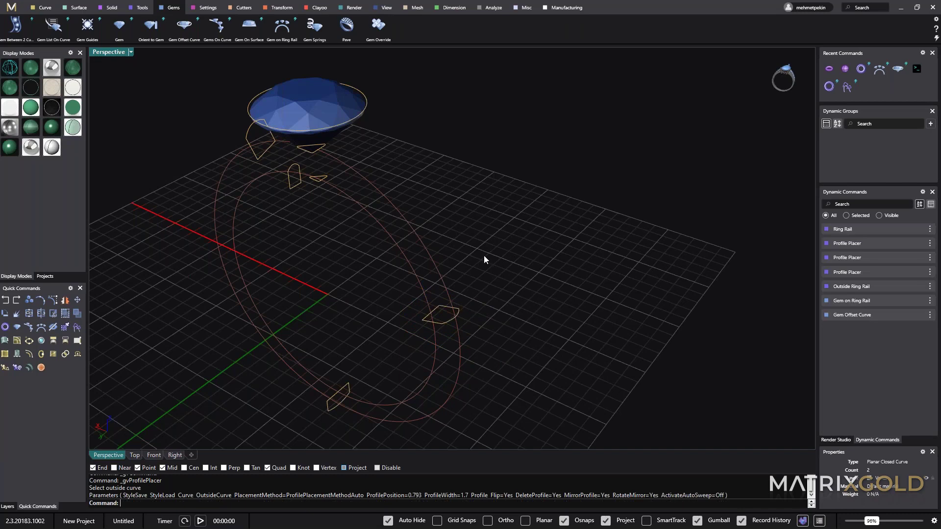
Step: Sweep the large bezel profile around the gem's offset curve with Sweep 1 to form the upper bezel
right_click_drag(483, 260, 314, 242)
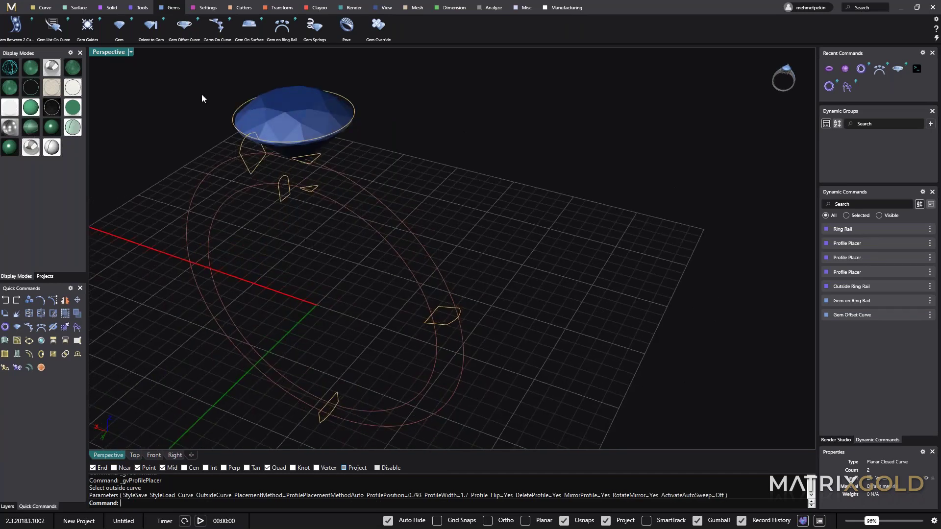
scroll(202, 96, "up", 2)
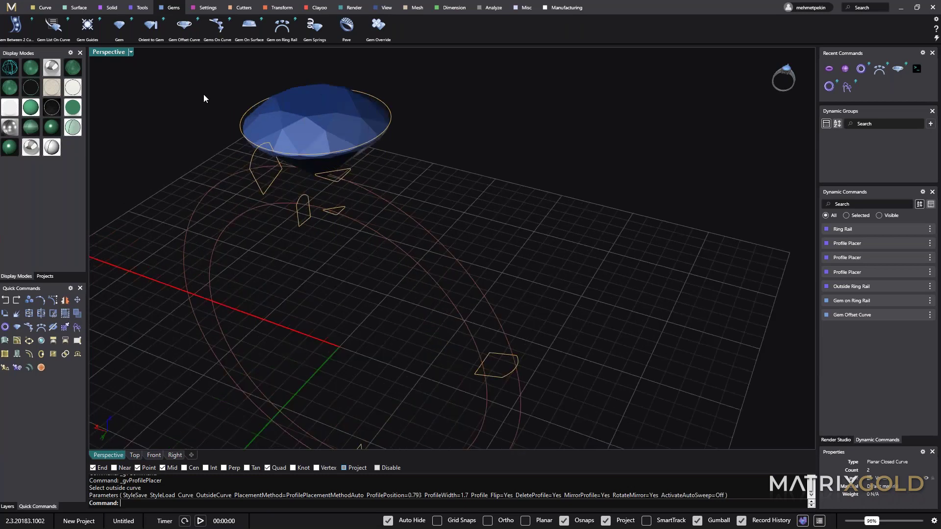
scroll(204, 98, "up", 2)
left_click(75, 8)
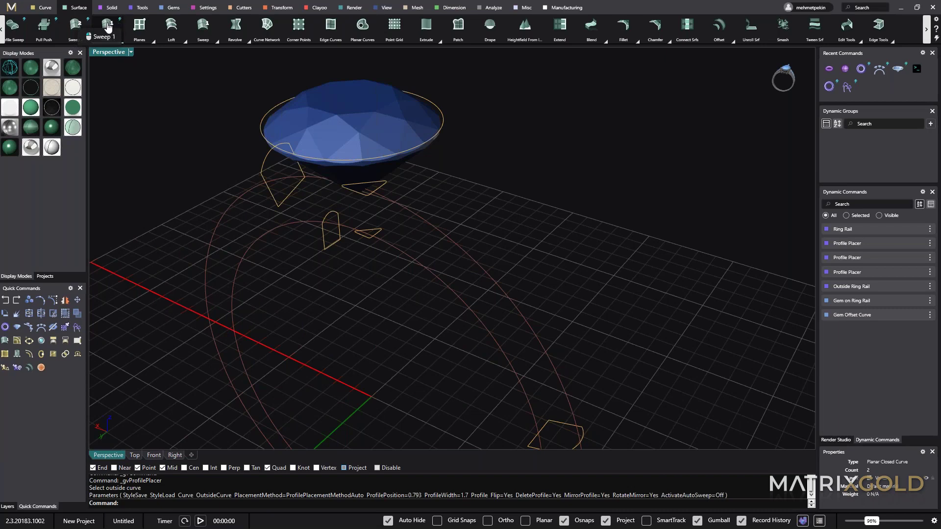
left_click(108, 27)
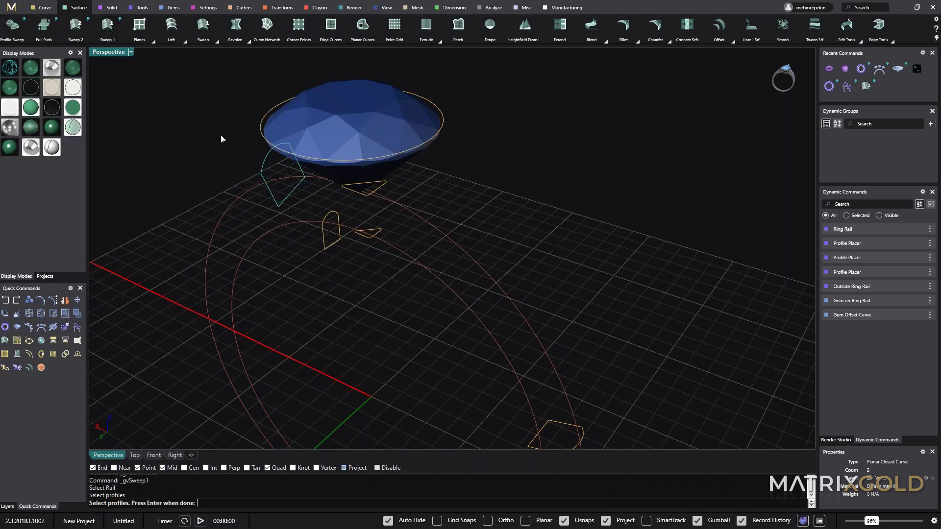
key("Return")
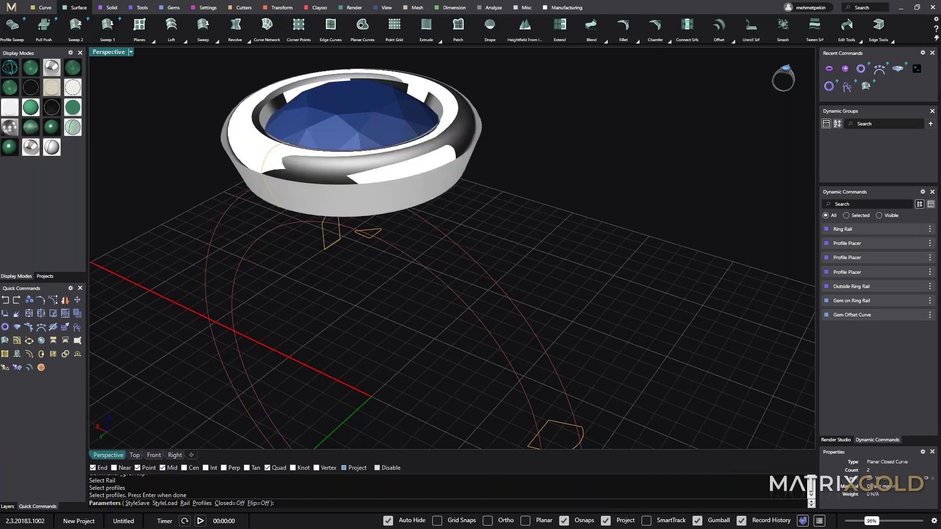
mouse_move(528, 149)
right_mouse_down()
mouse_move(536, 157)
mouse_move(541, 139)
mouse_move(535, 152)
right_mouse_up()
key("Return")
scroll(349, 221, "down", 4)
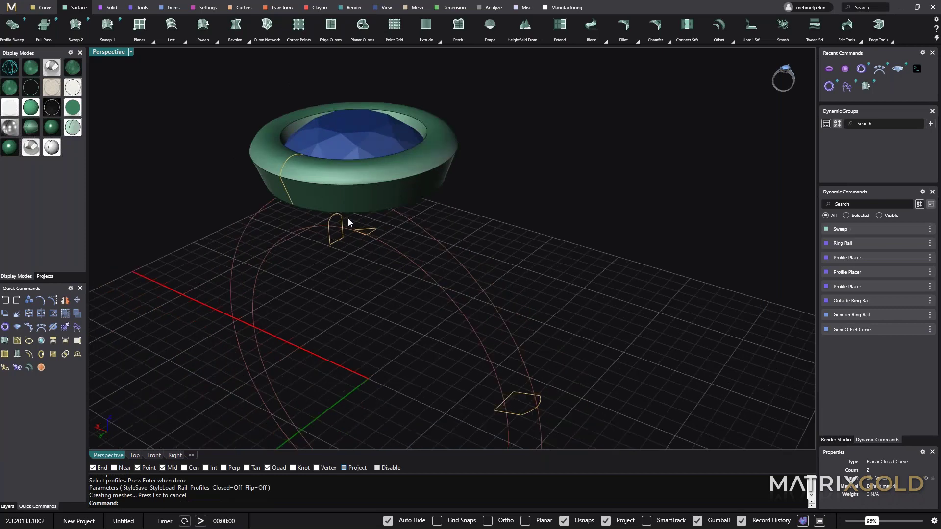
Step: Hide the gem layer and the metal layer holding the bezel so that only the construction curves show
right_click_drag(348, 220, 346, 177)
right_click_drag(227, 193, 344, 365)
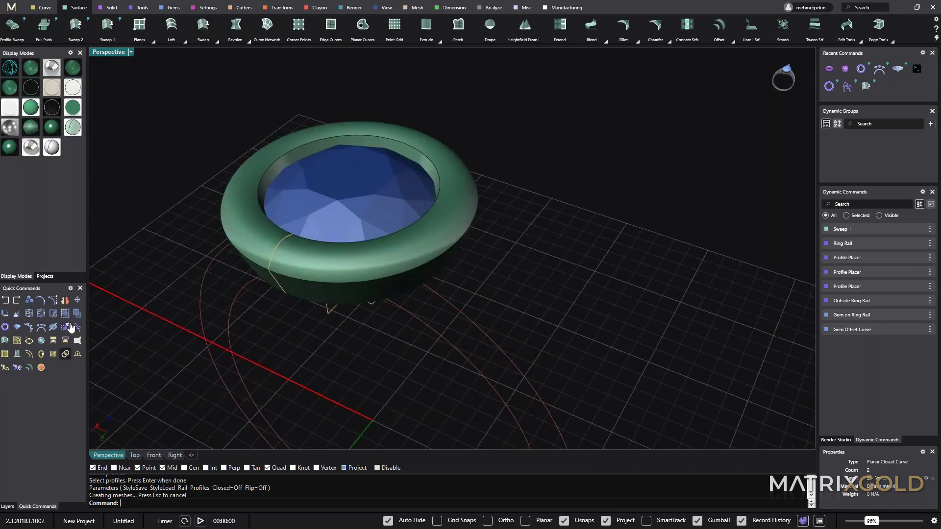
left_click(7, 507)
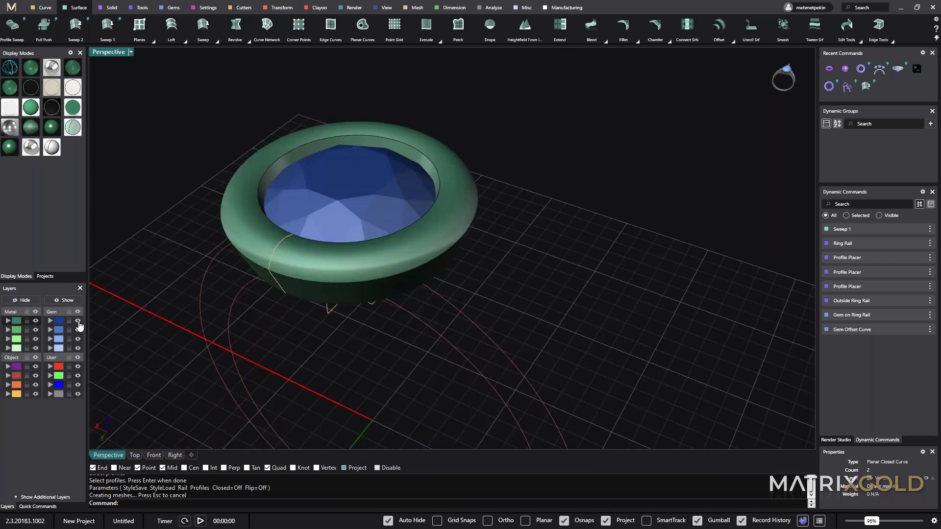
left_click(78, 321)
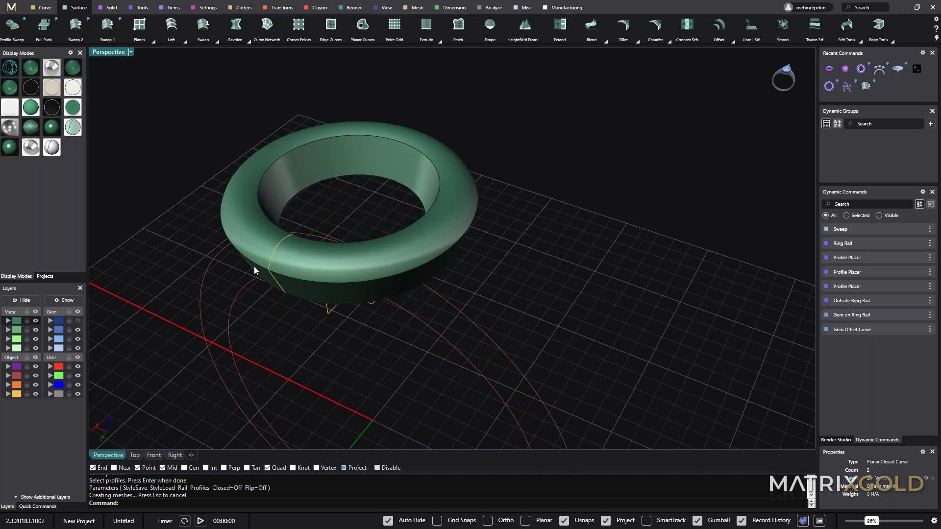
right_click_drag(254, 270, 332, 256)
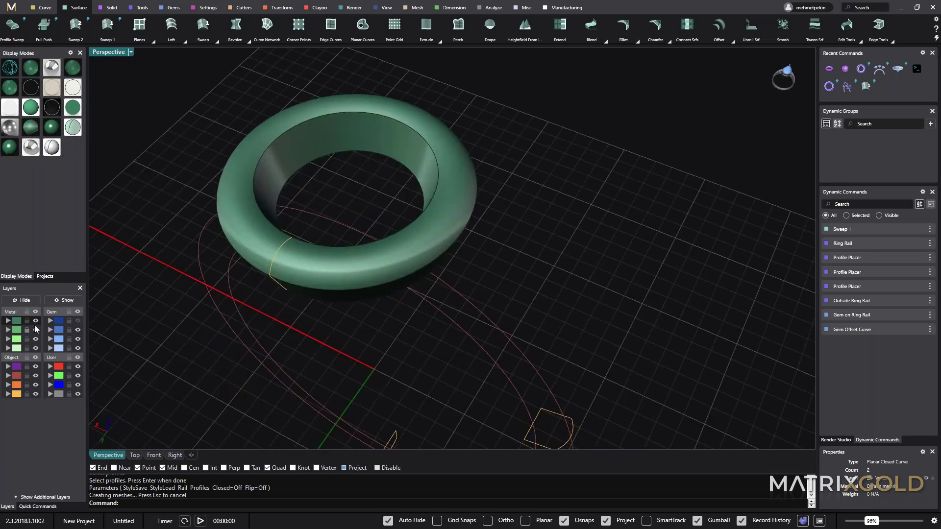
left_click(36, 321)
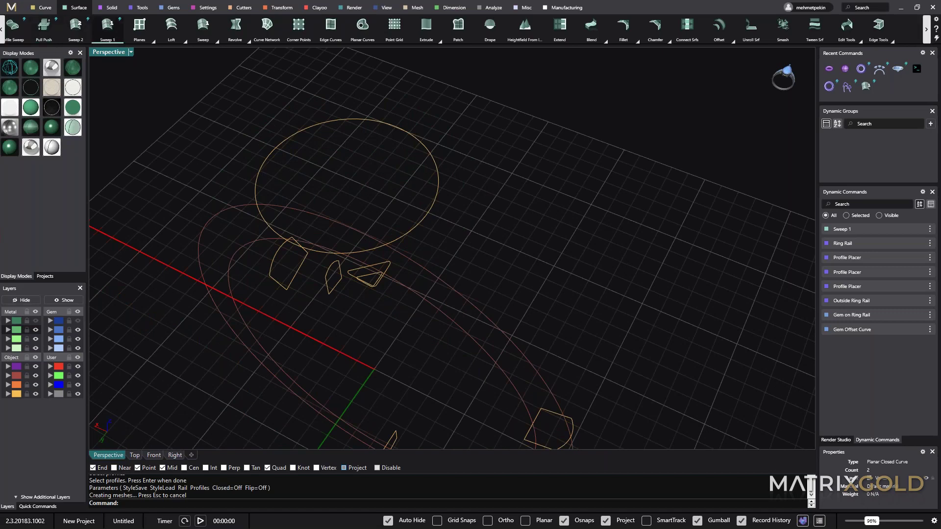
Step: Use Sweep 1 on the small rounded profile under the bezel to form the lower ring, and show the metal layer again
left_click(108, 25)
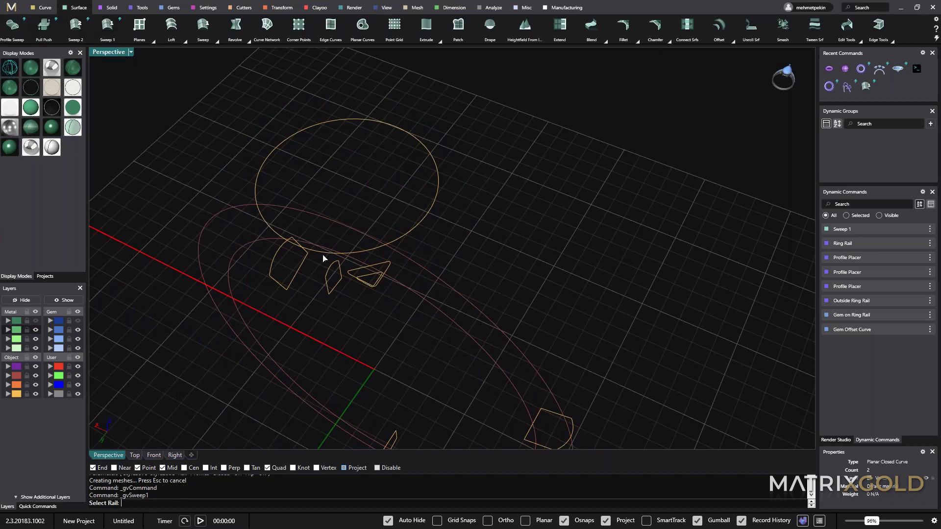
left_click(334, 278)
key("Return")
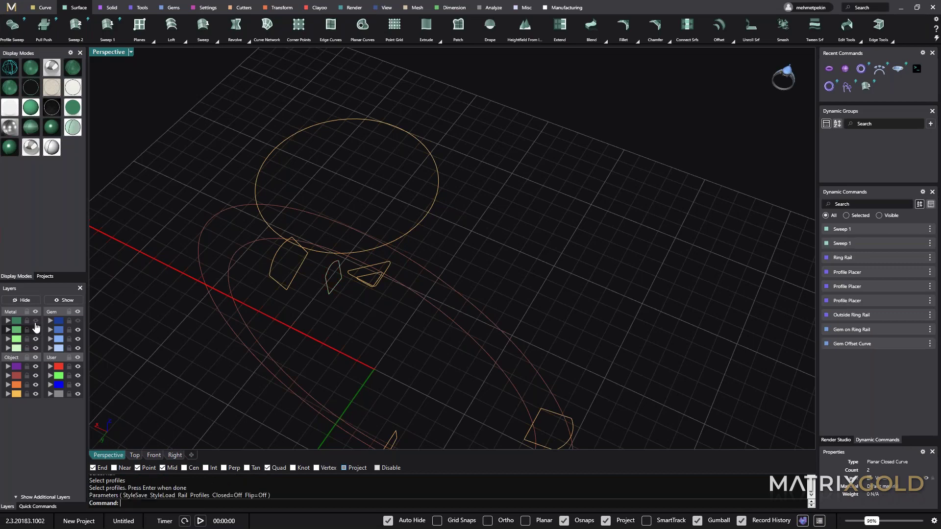
right_click_drag(236, 335, 422, 265)
right_click_drag(222, 236, 329, 275)
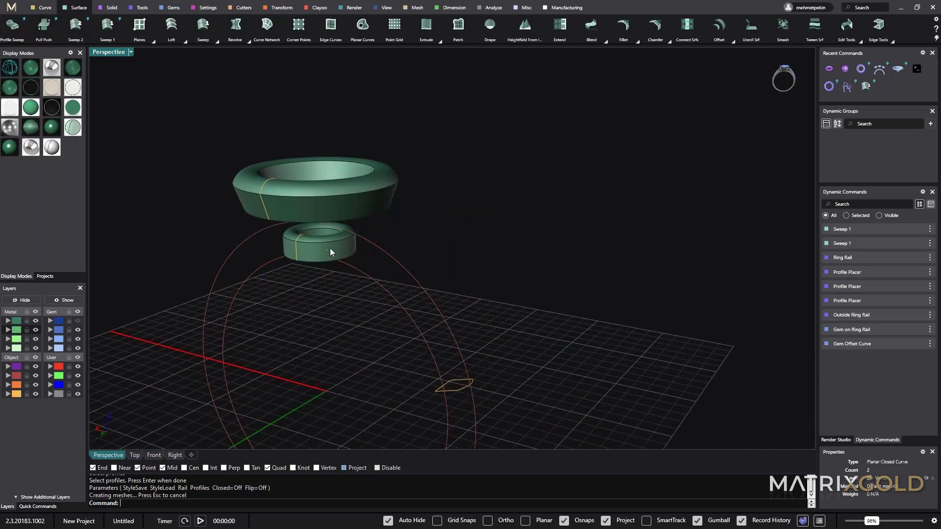
Step: Switch to wireframe display and create a Profile Sweep from the small triangular profile in the lower ring to the larger one in the bezel
right_click_drag(362, 276, 380, 282)
left_click(16, 69)
type("_GCon")
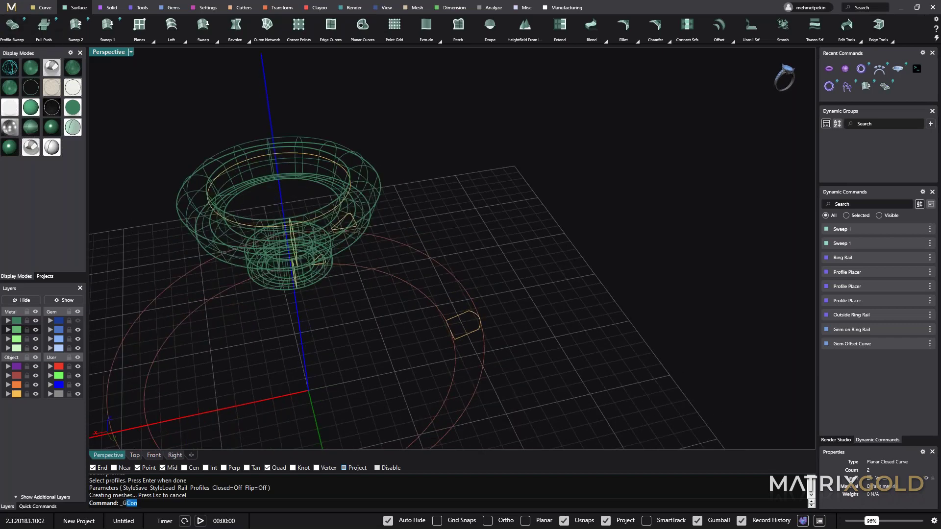
key("Return")
scroll(357, 234, "up", 5)
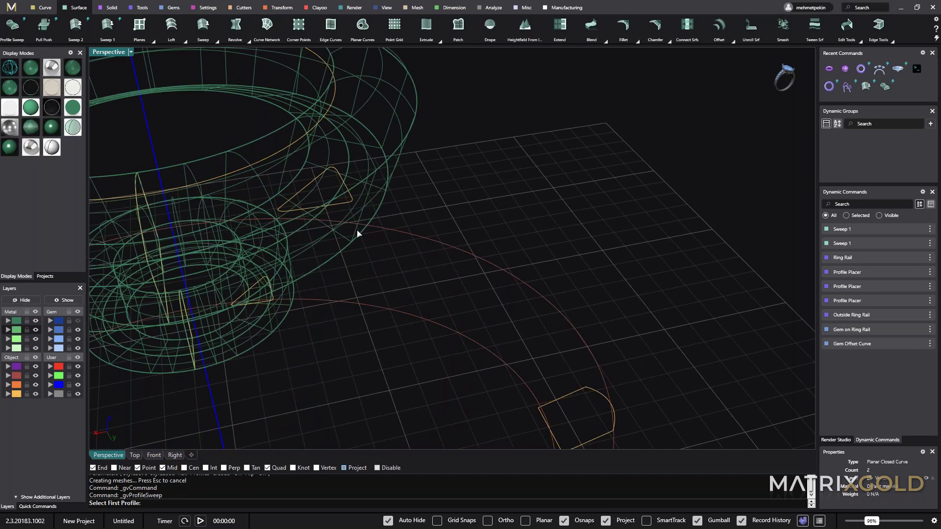
scroll(357, 234, "up", 3)
left_click(219, 327)
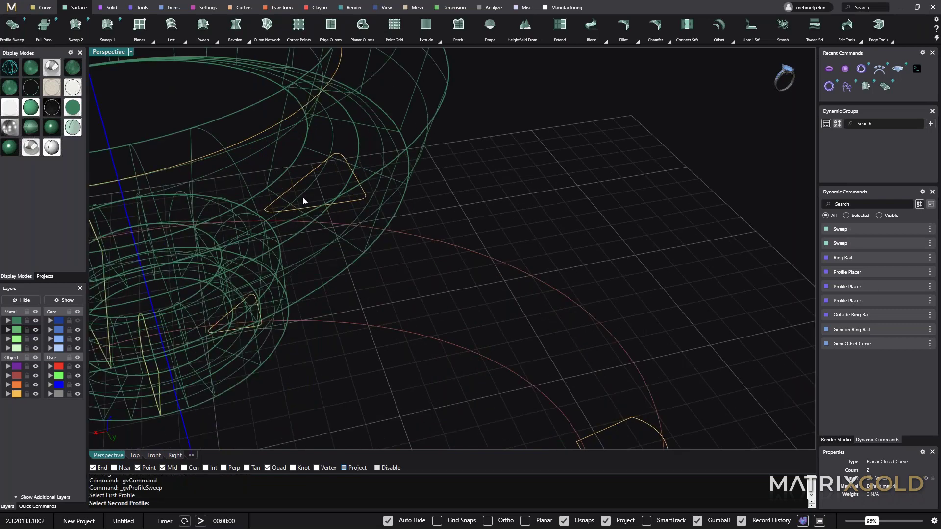
left_click(303, 201)
Step: Set the Profile Sweep's End Blend to -0.2 and turn off Automatic Seam
right_click_drag(330, 204, 418, 211)
scroll(361, 146, "up", 2)
scroll(361, 146, "up", 1)
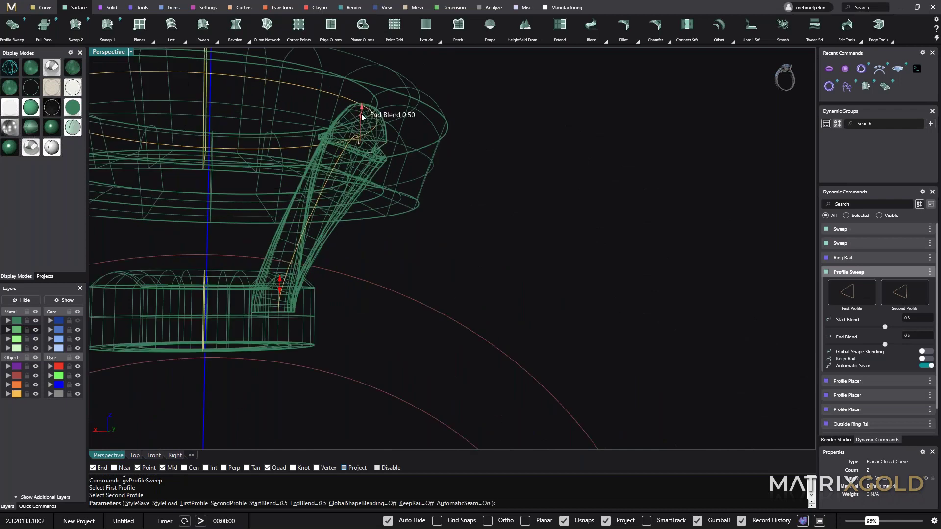
left_click_drag(361, 117, 368, 153)
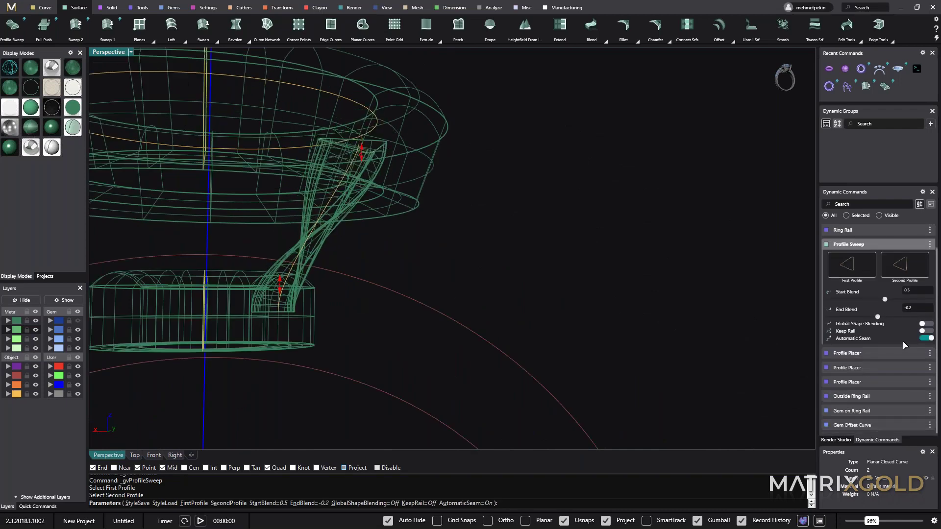
left_click(928, 338)
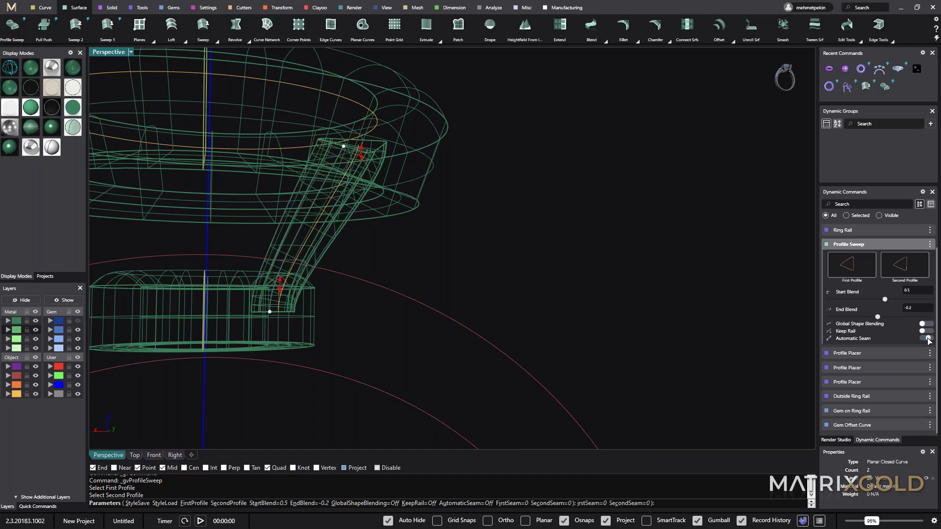
Step: Switch the viewport to a shaded display and set the connecting sweep's Start Blend to 1.1
left_click(30, 132)
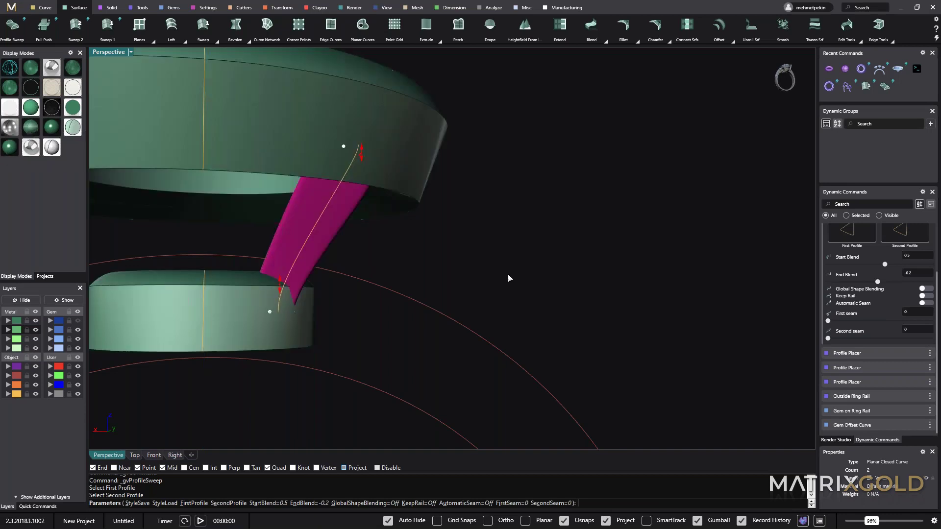
right_click_drag(508, 278, 639, 292)
scroll(640, 293, "up", 4)
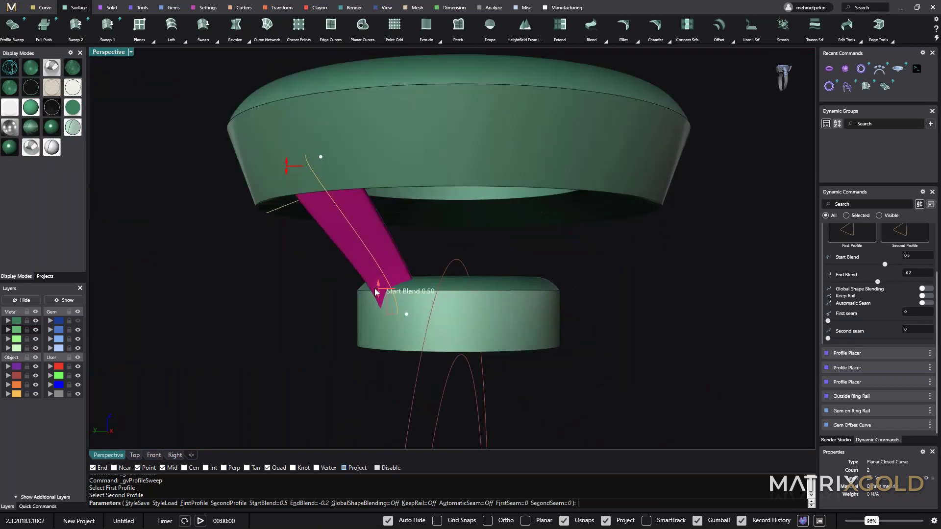
left_click_drag(378, 291, 385, 259)
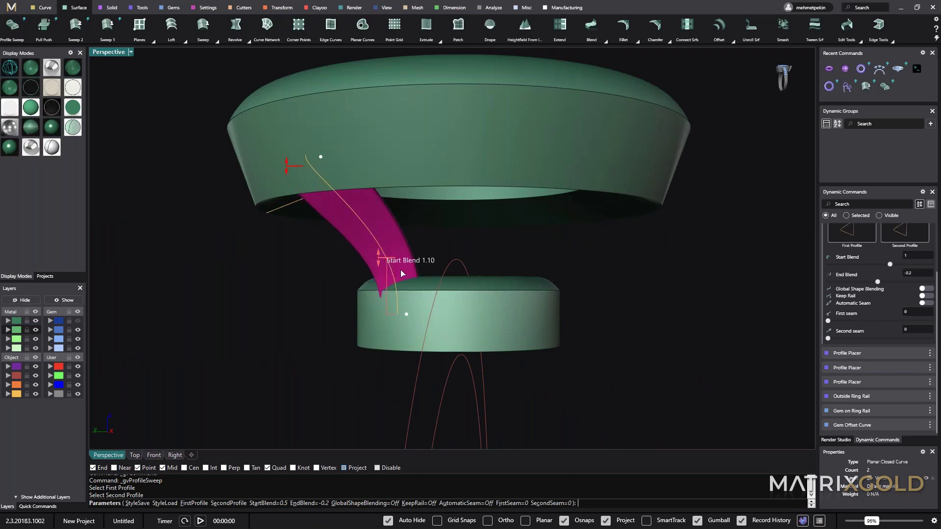
right_click_drag(458, 286, 299, 289)
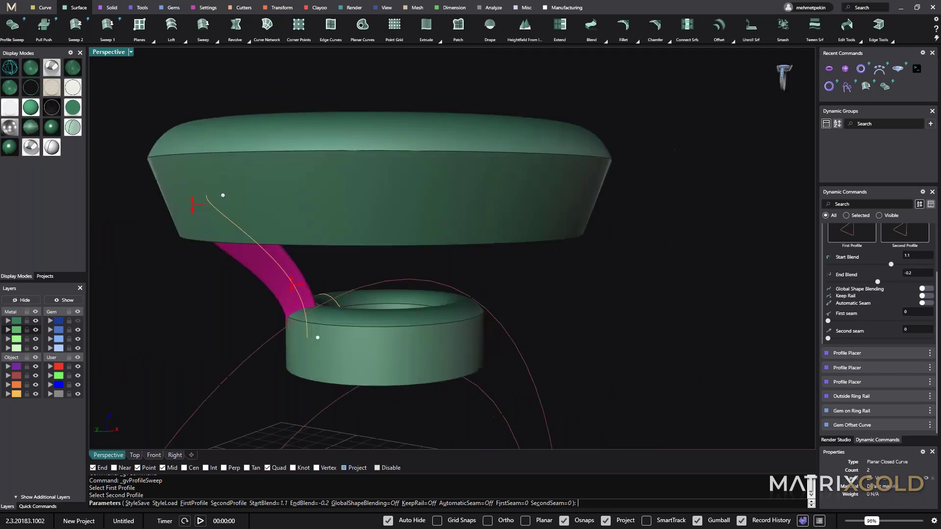
Step: Set the connecting sweep's Start Blend to 1.6 and End Blend to -0.8, and accept the Profile Sweep
left_click_drag(299, 289, 301, 259)
right_click_drag(299, 257, 225, 211)
left_click_drag(128, 230, 124, 257)
right_click_drag(377, 319, 338, 299)
scroll(451, 283, "down", 5)
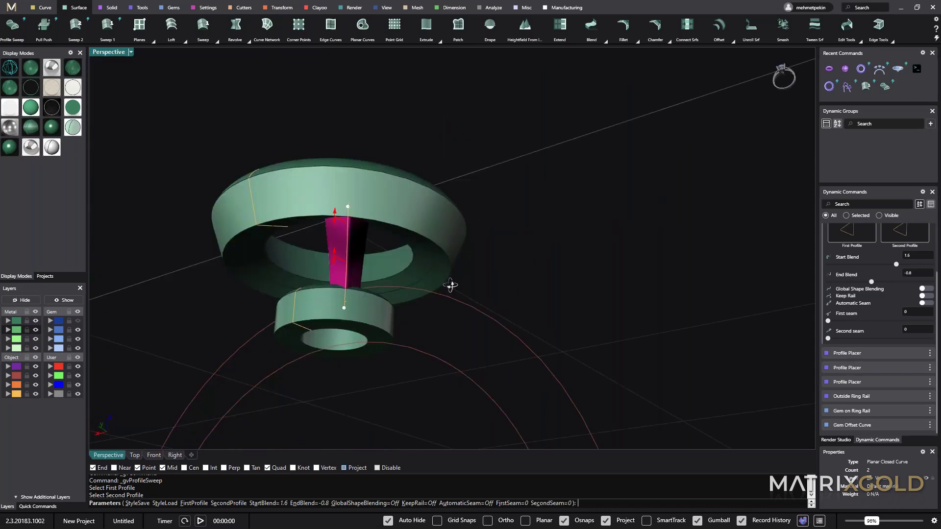
right_click_drag(452, 283, 508, 269)
key("Return")
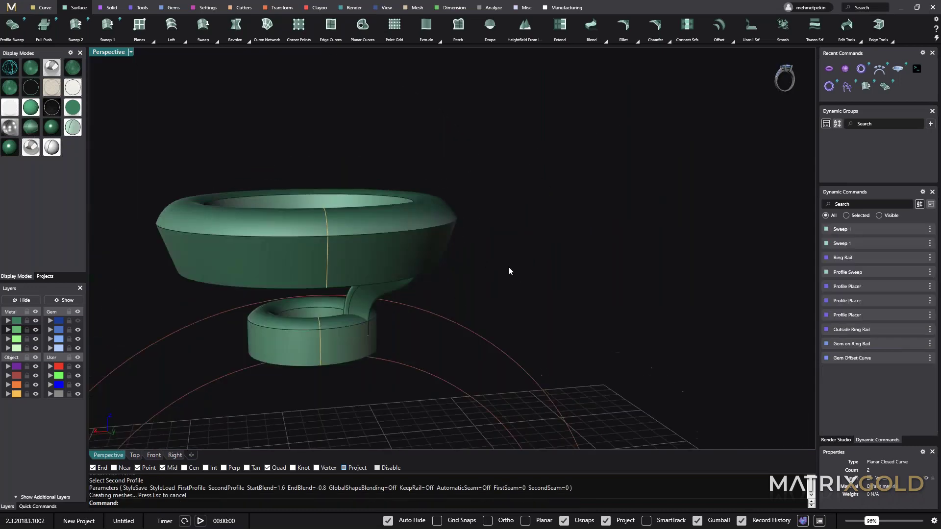
Step: Edit the small triangular profile in the lower ring, shift it to a Profile Position of about 0.87, and accept the change
scroll(362, 314, "up", 8)
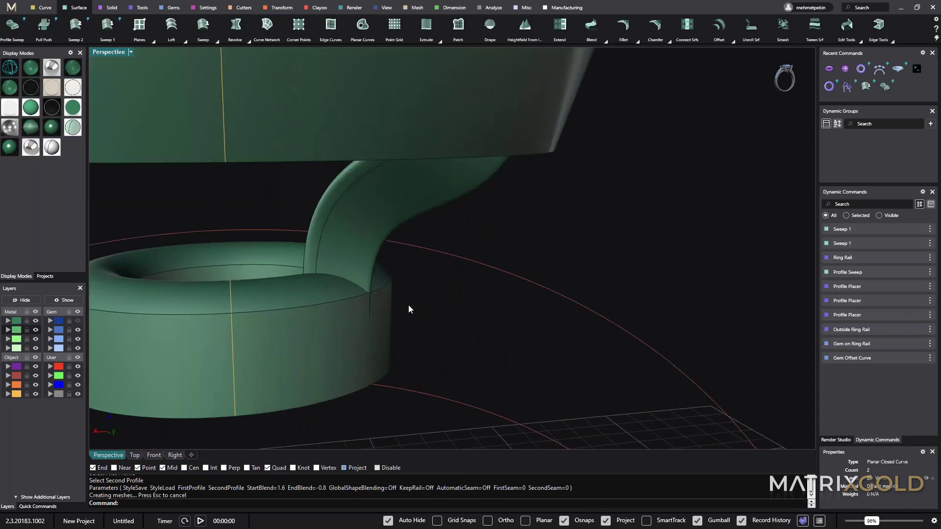
scroll(407, 308, "down", 5)
right_click_drag(421, 308, 337, 280)
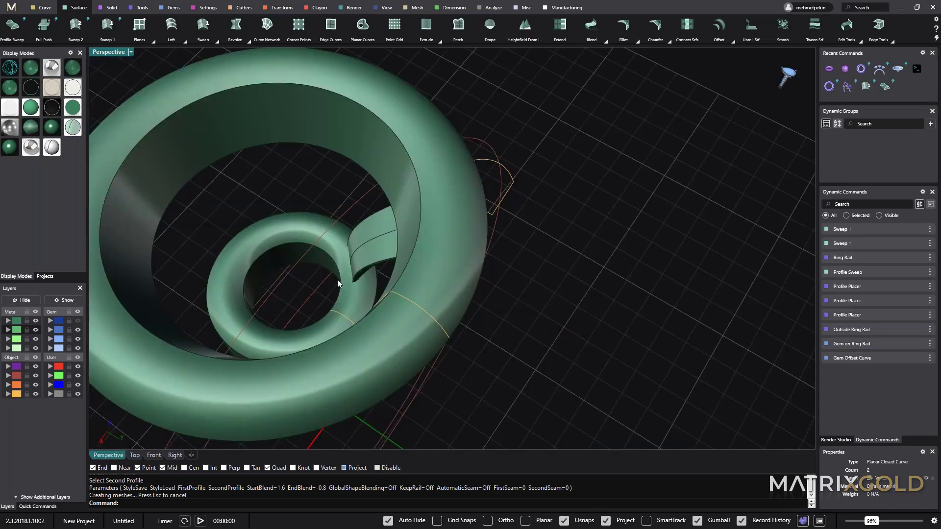
scroll(302, 217, "up", 4)
left_click(364, 318)
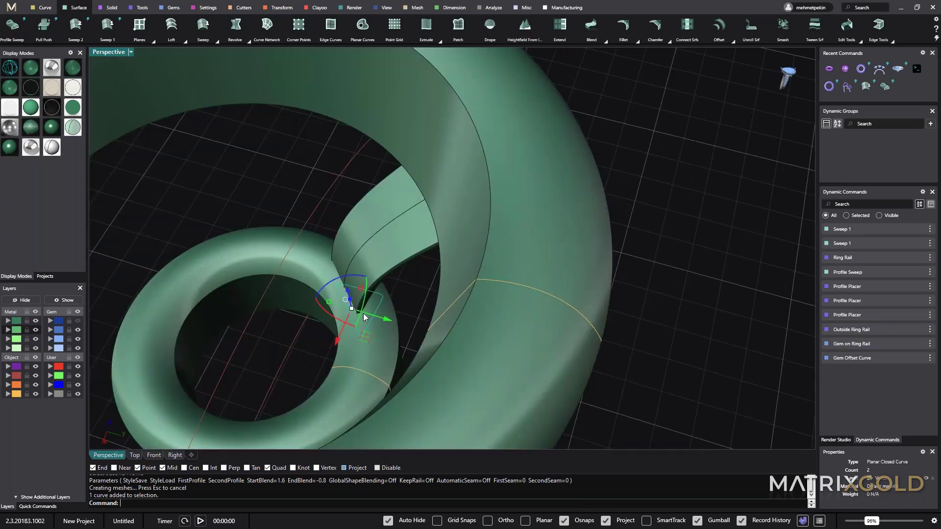
right_click(363, 317)
left_click(304, 154)
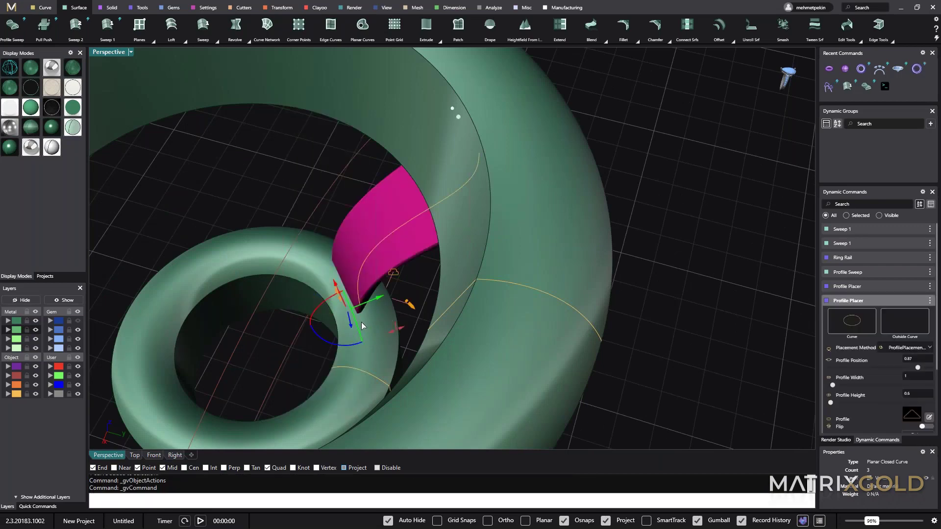
left_click_drag(378, 301, 372, 305)
right_click(335, 266)
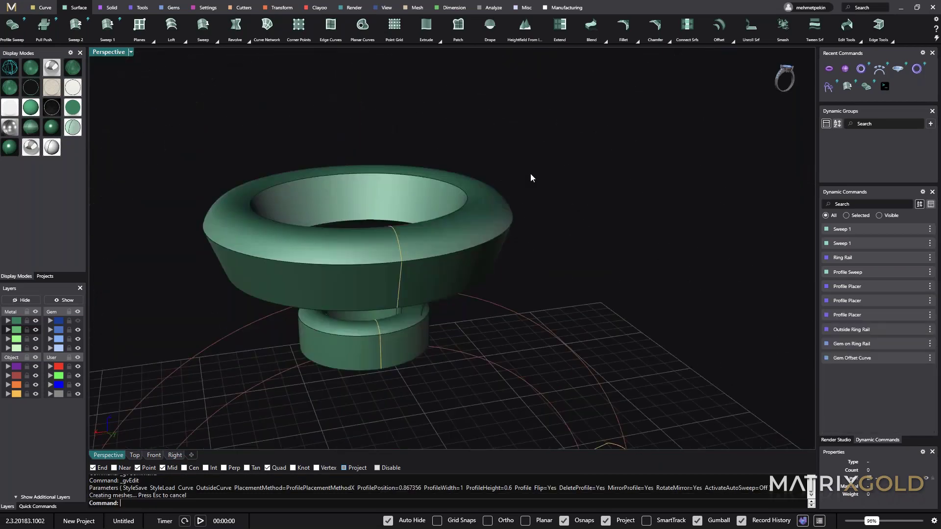
Step: Create a Sweep 2 along the inner and outer ring rails between the bottom shank profile and the side shank profile
right_click_drag(530, 174, 478, 405)
scroll(441, 262, "down", 3)
left_click(121, 37)
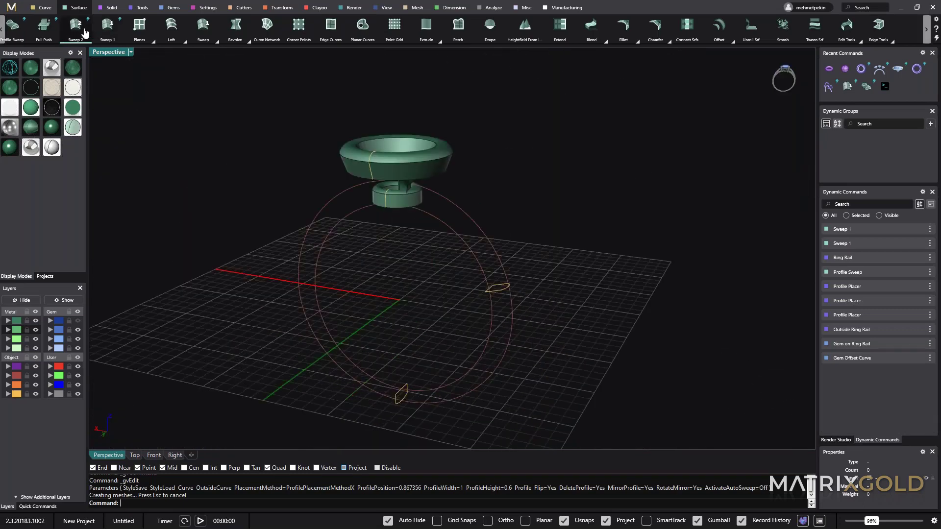
left_click(446, 398)
left_click(448, 399)
left_click(400, 395)
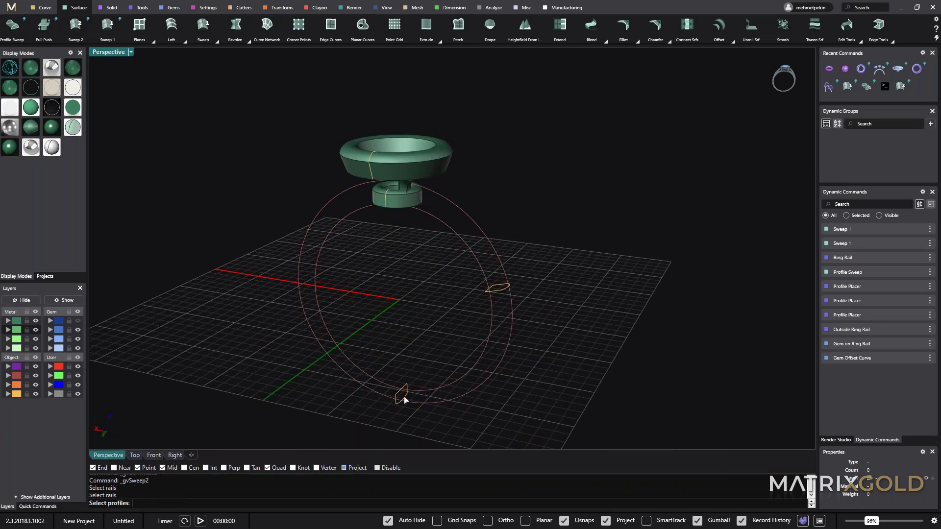
left_click(503, 293)
key("Return")
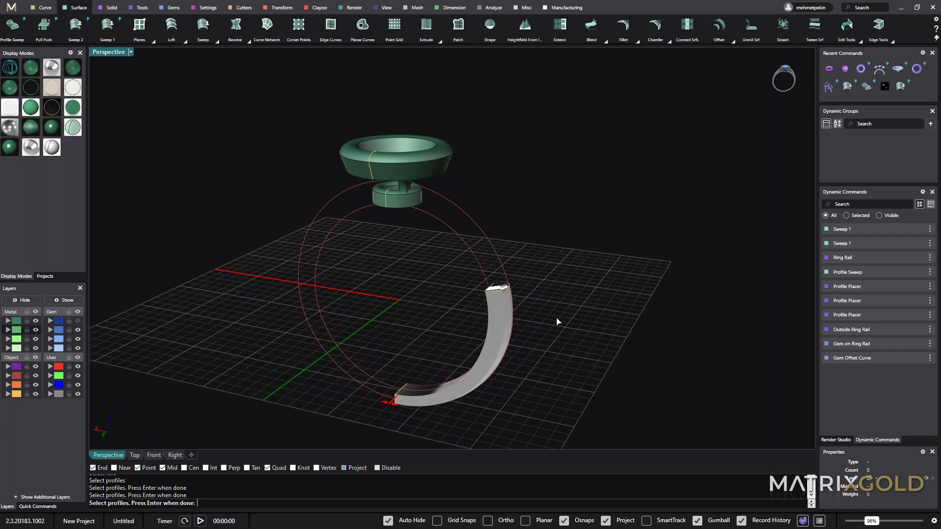
Step: Turn off Mirror Cap, Enable Start Dome and Enable End Dome for the shank's Sweep 2, and accept it
right_click_drag(534, 293, 488, 293)
scroll(488, 293, "up", 3)
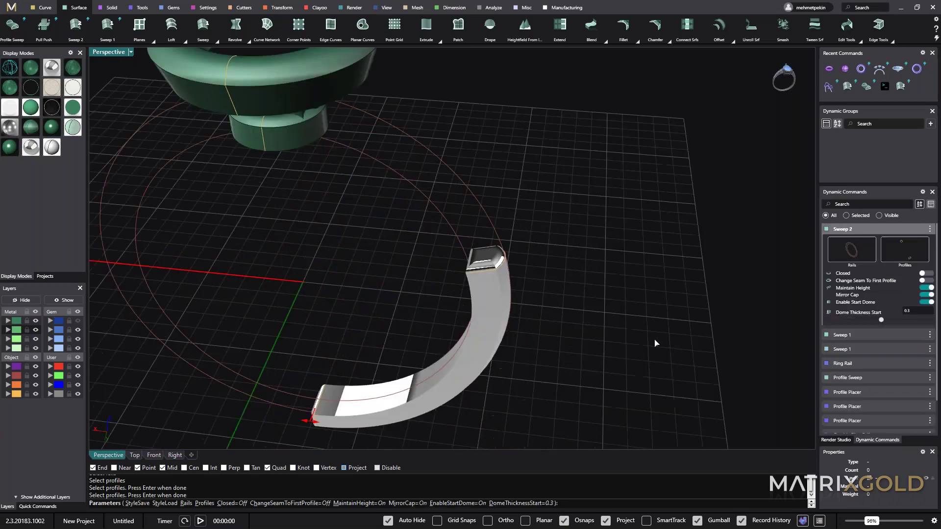
left_click(928, 295)
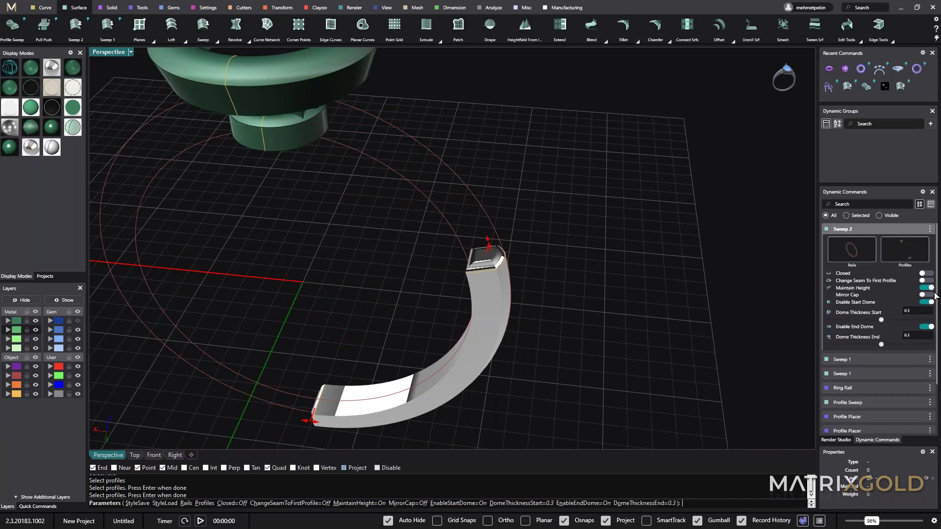
left_click(928, 302)
left_click(929, 310)
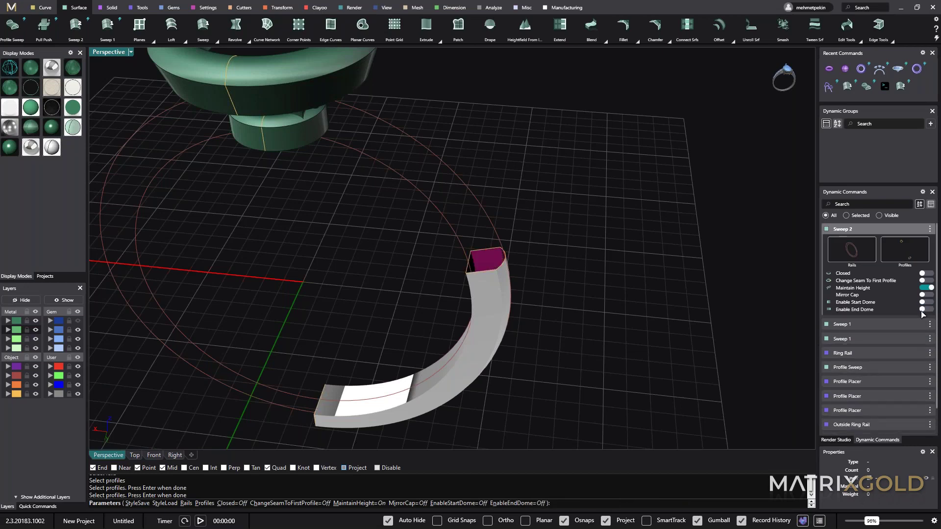
mouse_move(912, 325)
right_click_drag(724, 351, 399, 289)
scroll(594, 275, "down", 3)
key("Return")
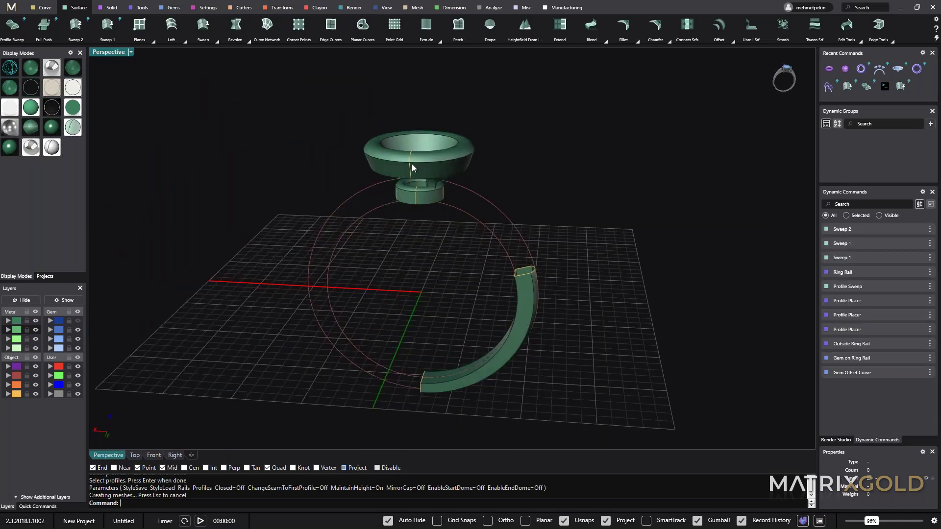
Step: Create a Profile Sweep from the side shank profile to the profile curve of the lower ring under the bezel
left_click(13, 28)
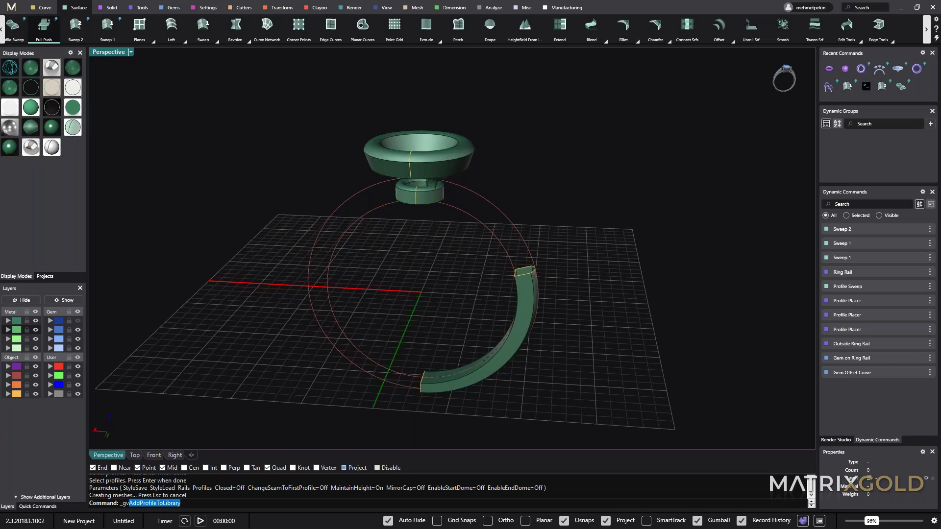
scroll(521, 281, "up", 4)
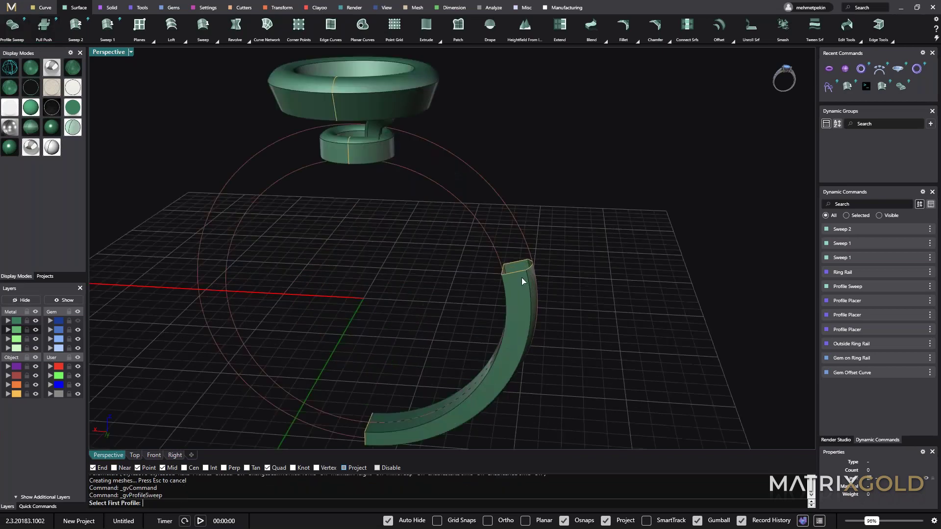
left_click(521, 278)
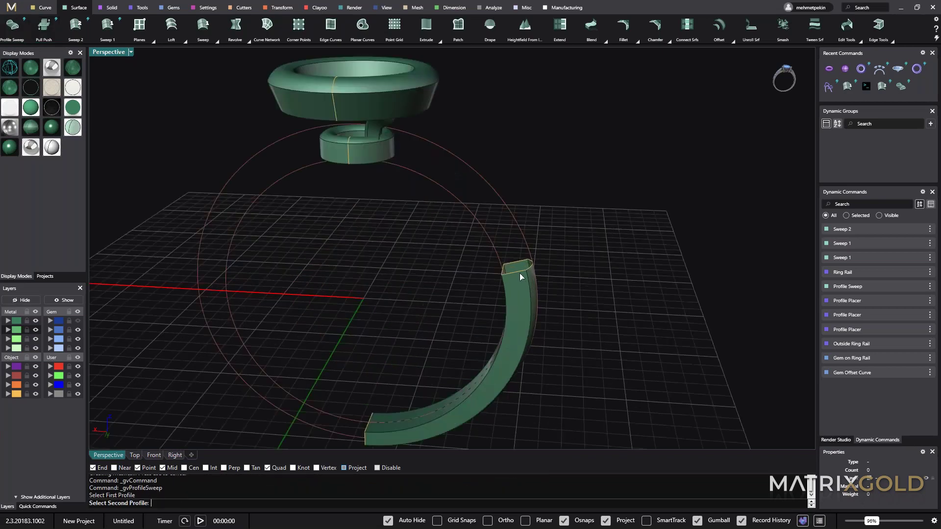
left_click(351, 158)
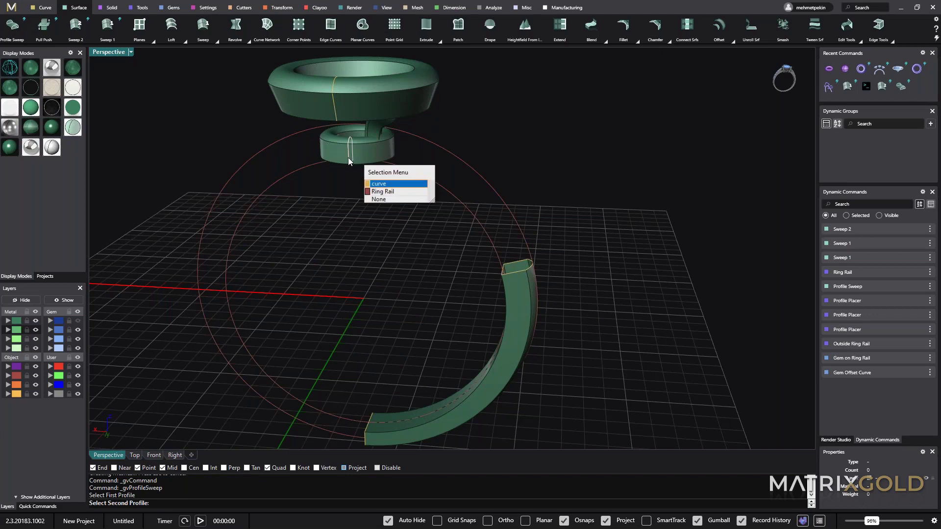
left_click(383, 184)
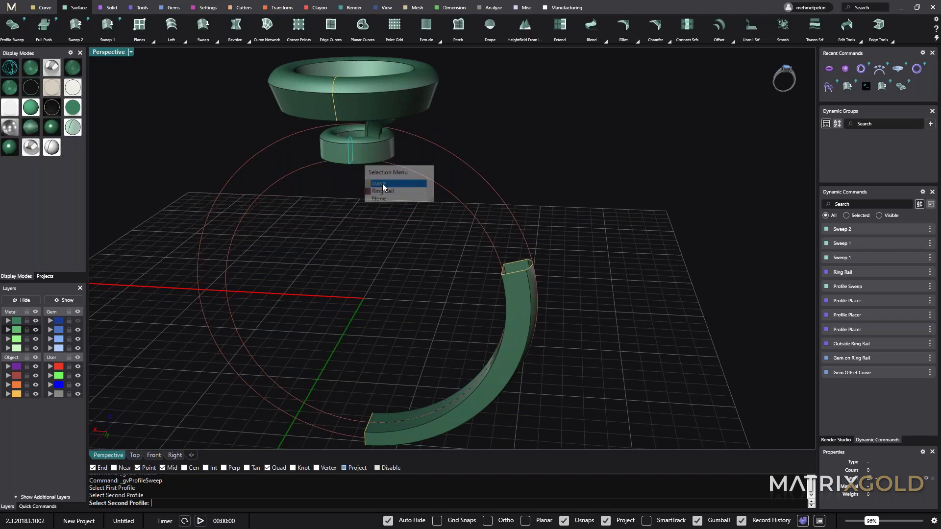
Step: Set the lower shank sweep's Start Blend to -1 and End Blend to 1, turn off Automatic Seam, and accept it
left_click(514, 267)
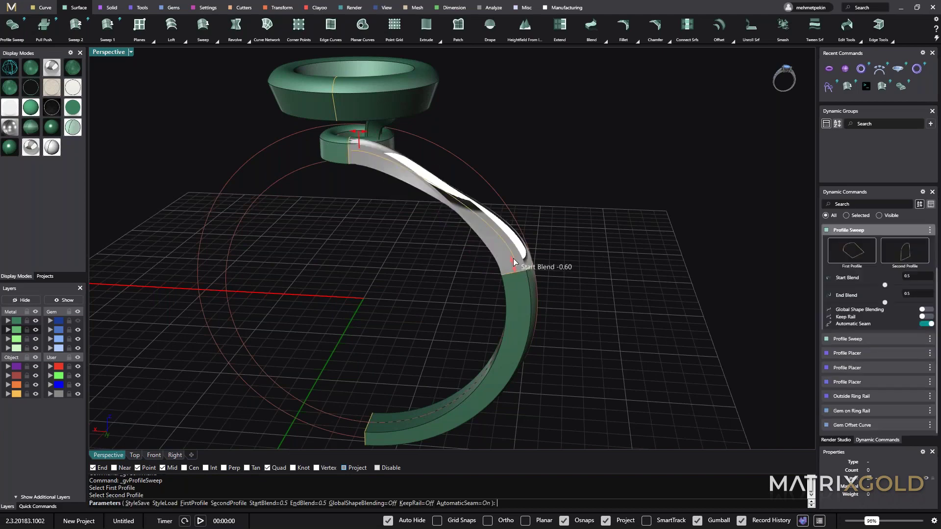
left_click_drag(514, 263, 520, 263)
right_click_drag(519, 264, 792, 346)
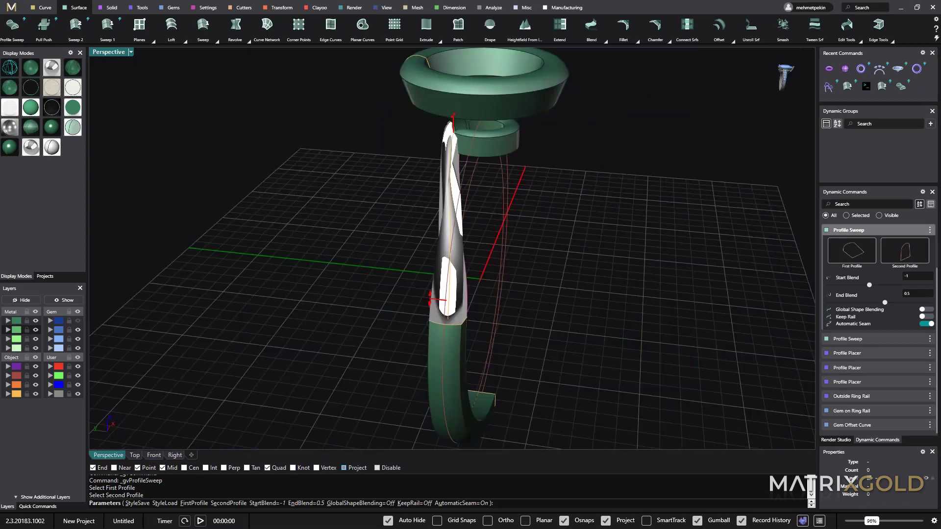
left_click(926, 324)
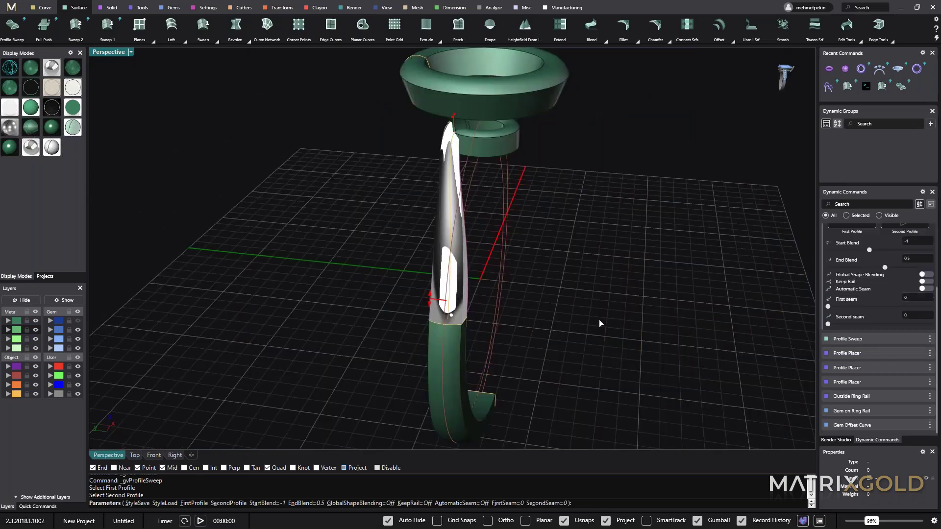
right_click_drag(600, 323, 231, 264)
scroll(231, 264, "up", 3)
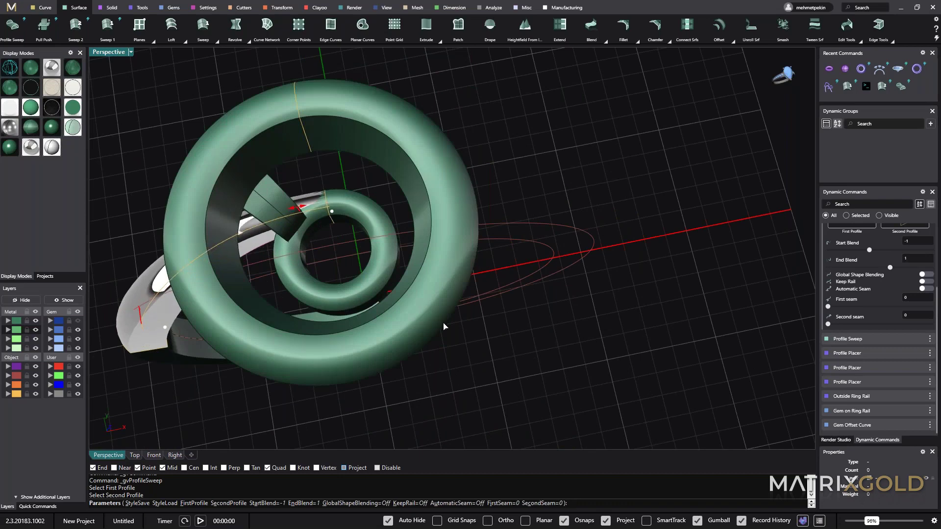
right_click_drag(444, 326, 455, 304)
scroll(470, 203, "down", 5)
key("Return")
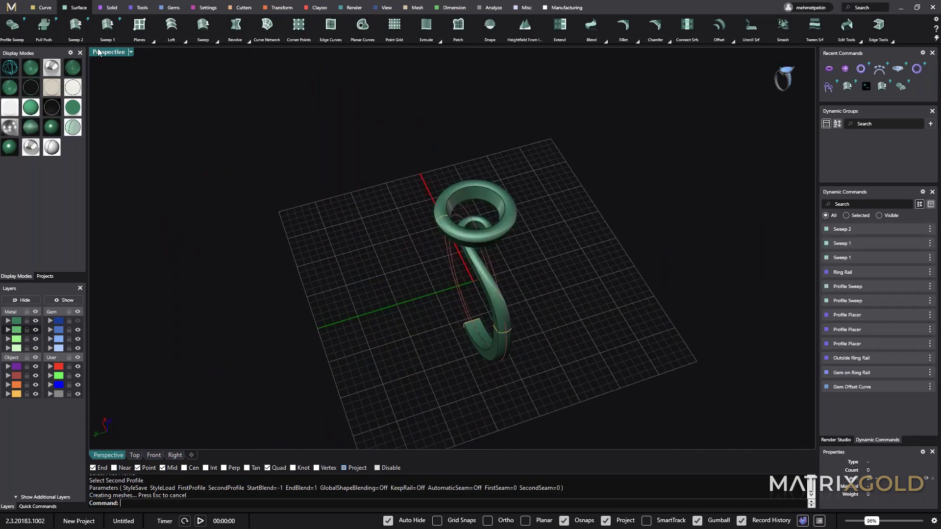
Step: Create another Profile Sweep from the side shank profile to the profile curve of the upper bezel
left_click(13, 28)
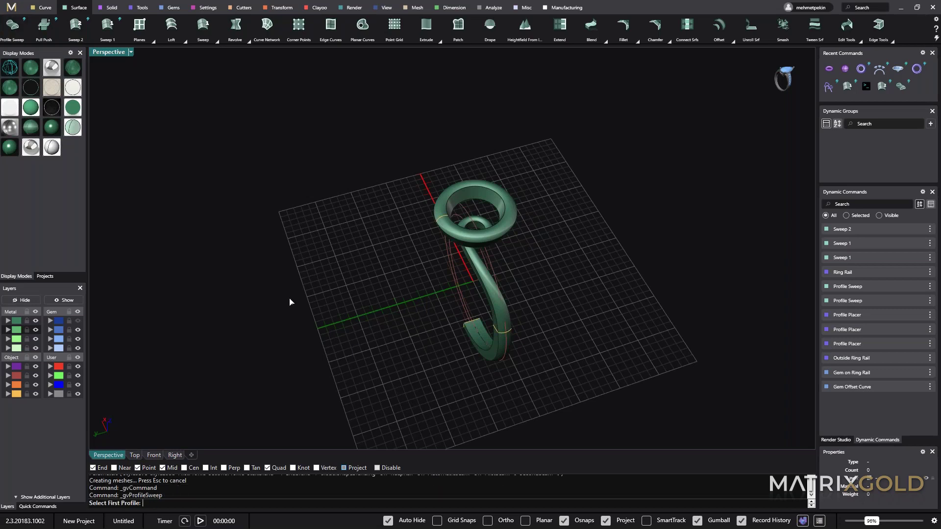
right_click_drag(290, 302, 539, 290)
scroll(522, 286, "up", 3)
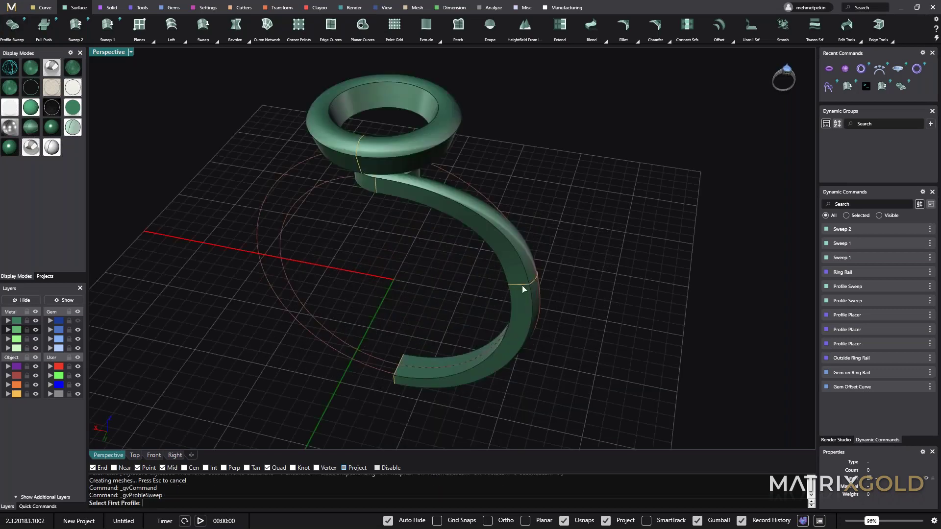
left_click(522, 285)
scroll(361, 175, "up", 2)
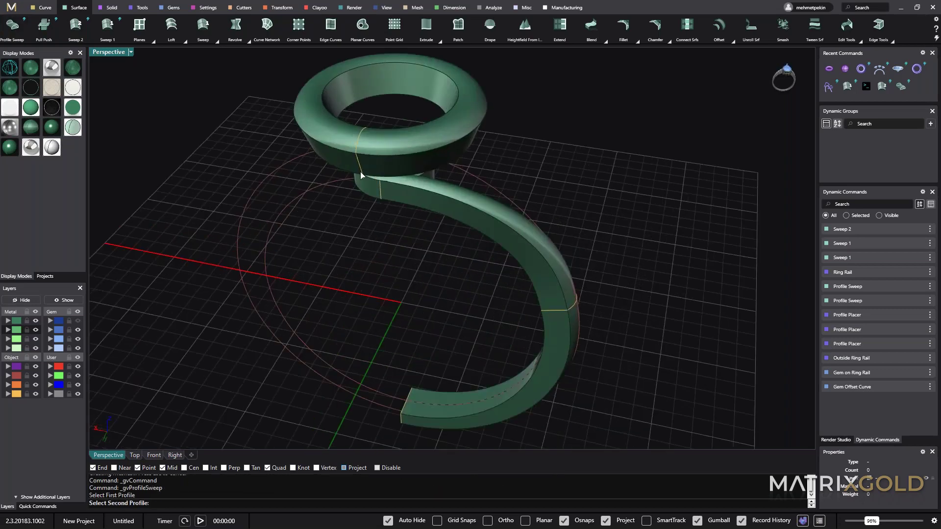
scroll(362, 175, "up", 1)
left_click(359, 167)
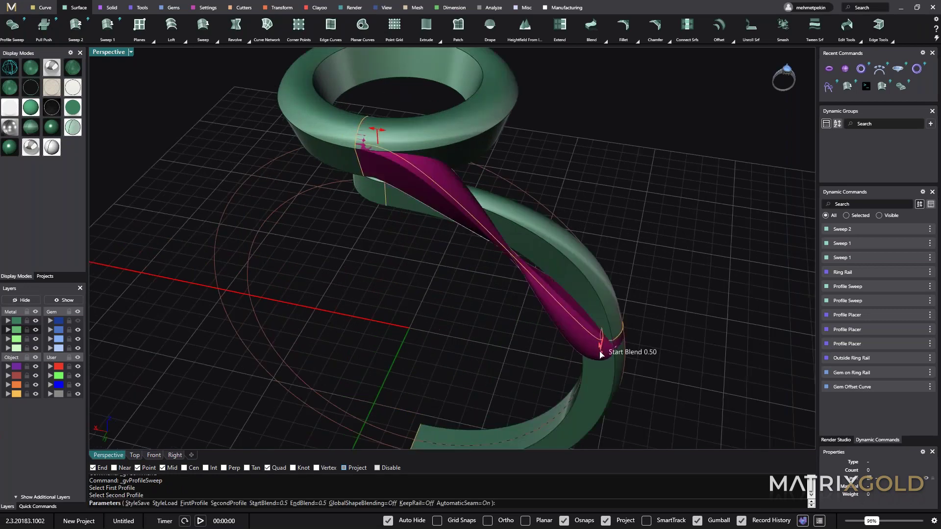
Step: Set the upper shank sweep's Start Blend to -1.7 and turn off Automatic Seam
left_click_drag(600, 332, 605, 311)
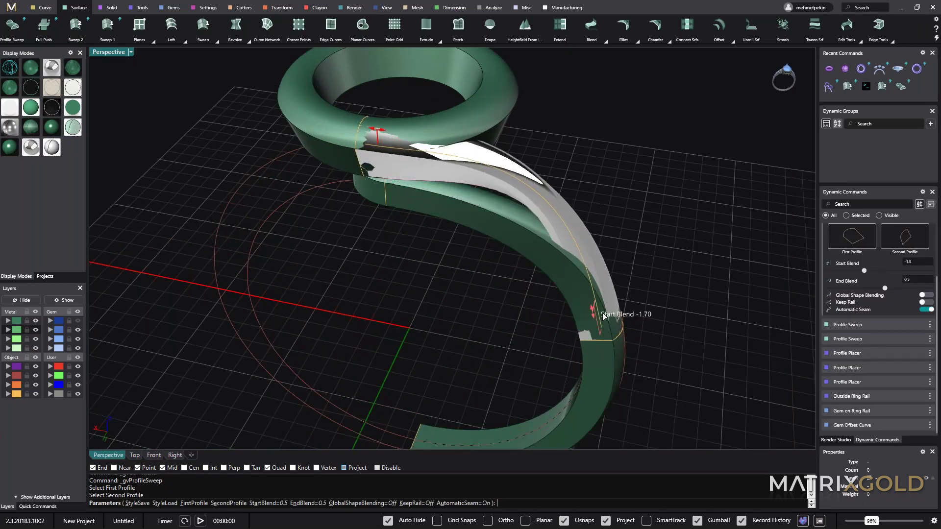
left_click(927, 309)
right_click_drag(696, 304, 675, 307)
scroll(436, 213, "down", 4)
right_click_drag(437, 213, 510, 377)
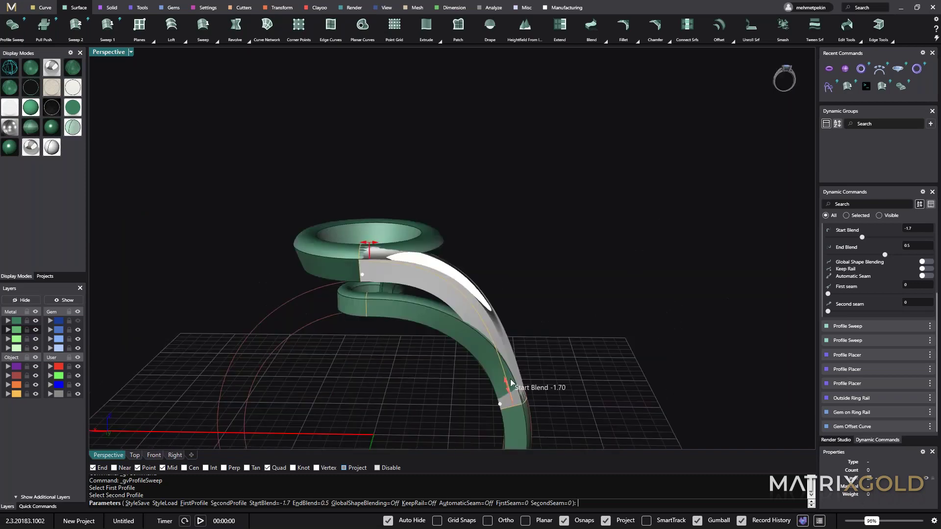
Step: Set the upper shank sweep's Start Blend to -1.5 and End Blend to 1, and accept the Profile Sweep
left_click_drag(511, 378, 520, 385)
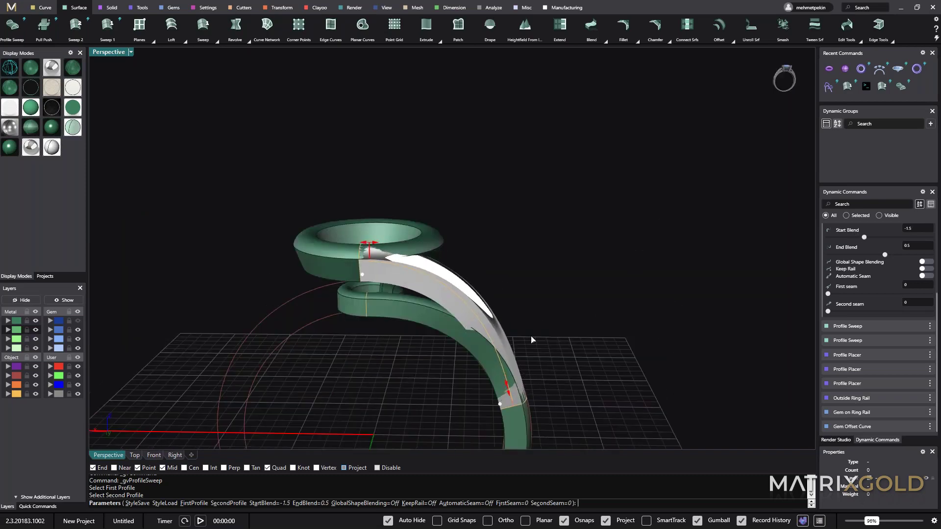
right_click_drag(533, 339, 402, 274)
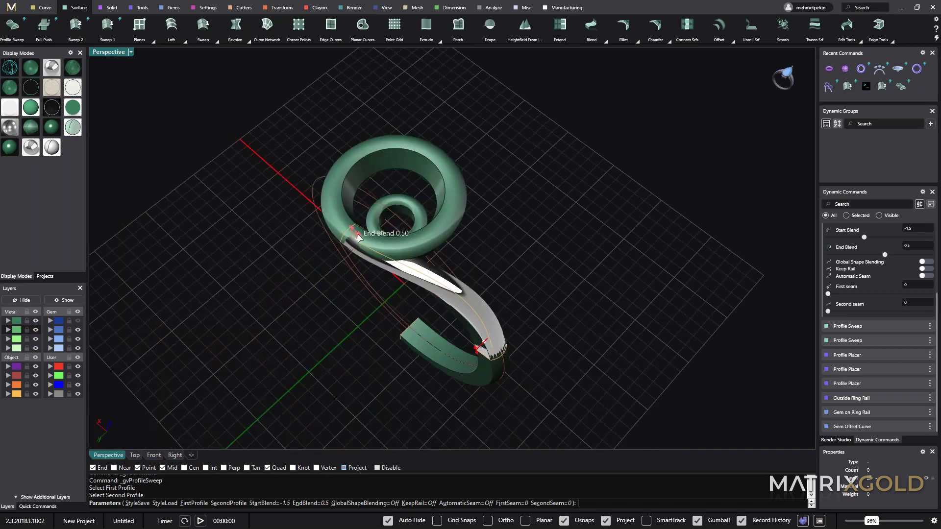
left_click_drag(359, 237, 367, 234)
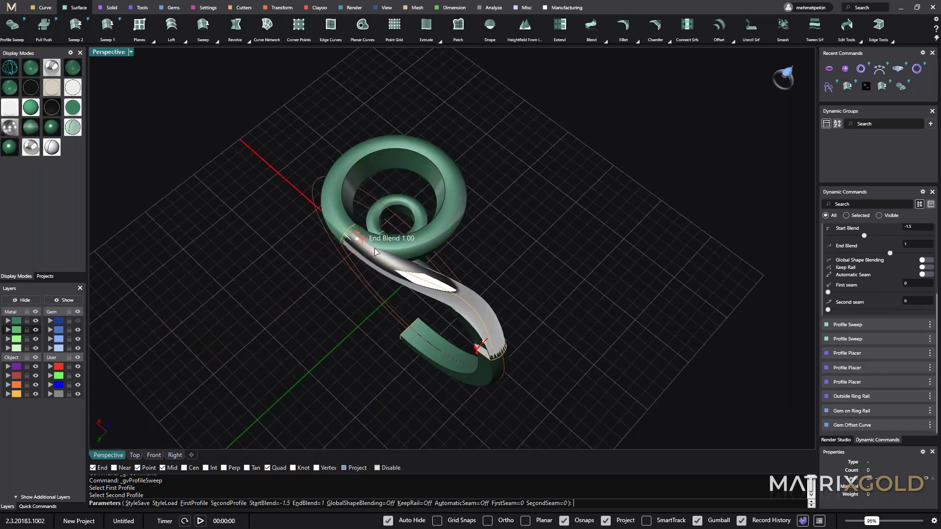
right_click_drag(531, 296, 425, 295)
key("Return")
Step: Mirror the small support between the bezel and the lower ring with X Mirror, Y Mirror and Multi on, and accept it
left_click(445, 236)
left_click(479, 265)
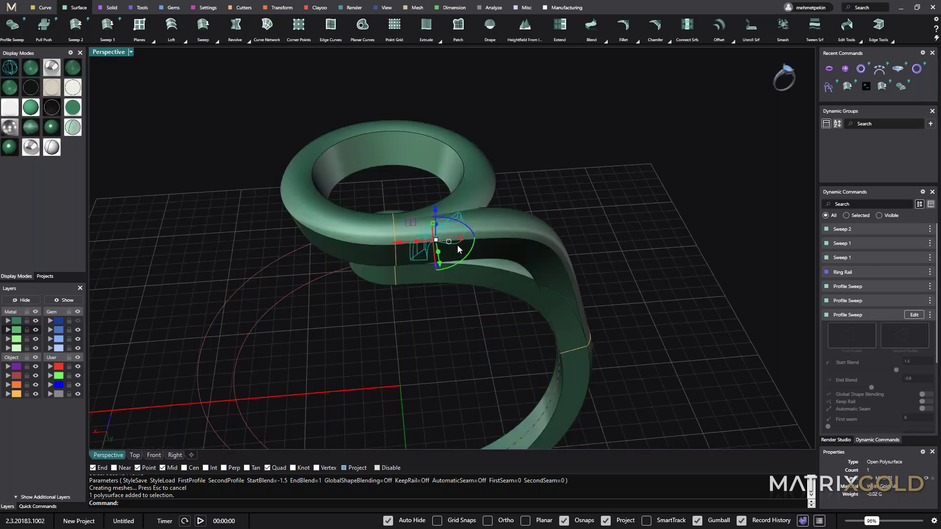
left_click(276, 7)
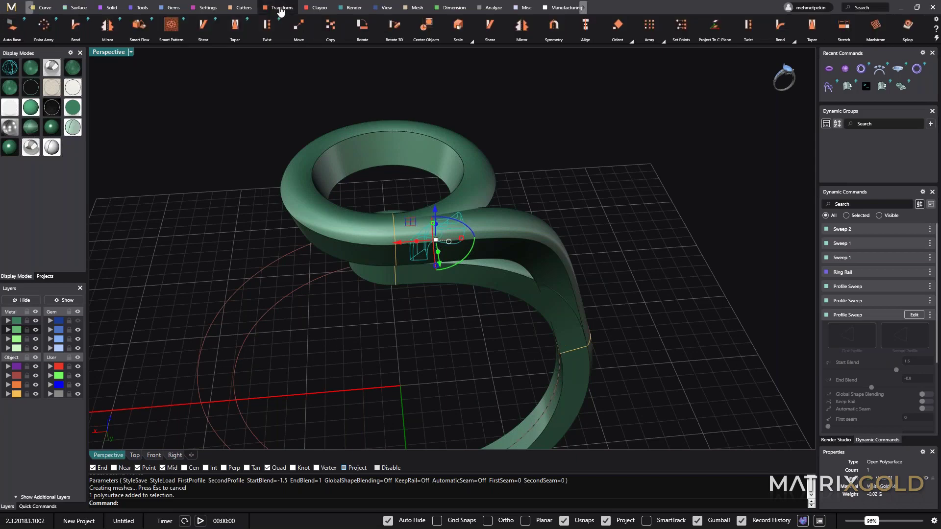
left_click(109, 28)
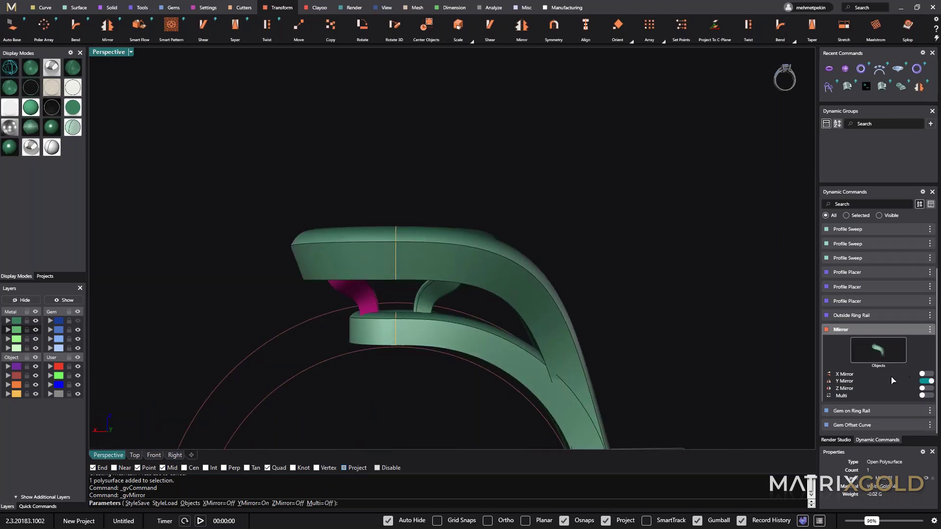
left_click(928, 374)
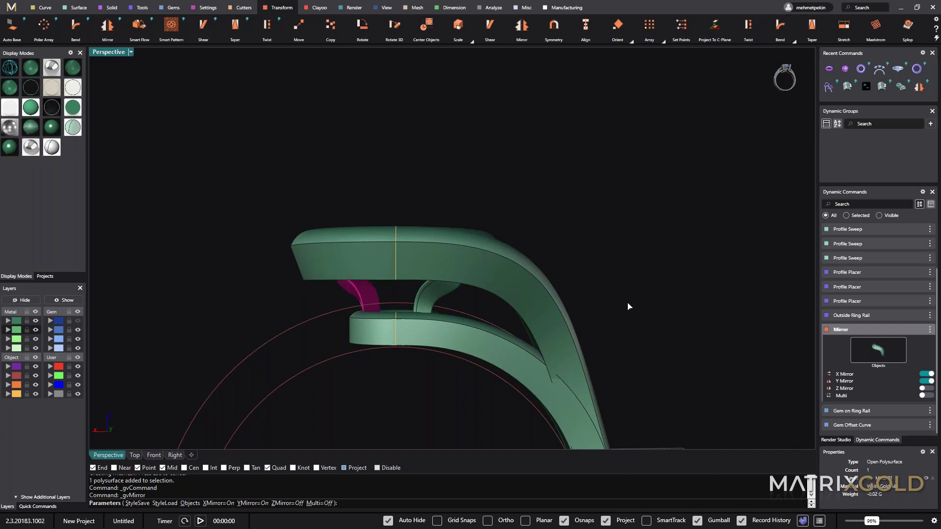
right_click_drag(628, 306, 411, 234)
left_click(927, 395)
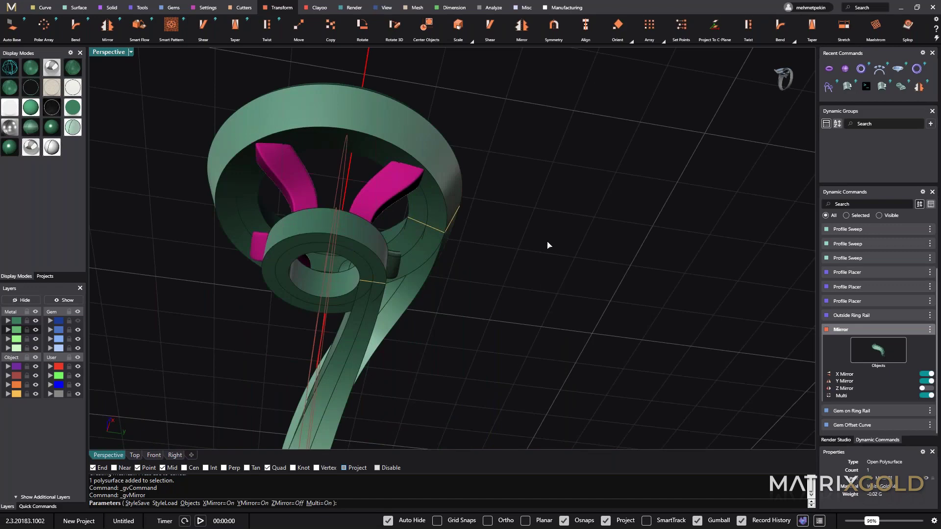
right_click_drag(549, 245, 712, 365)
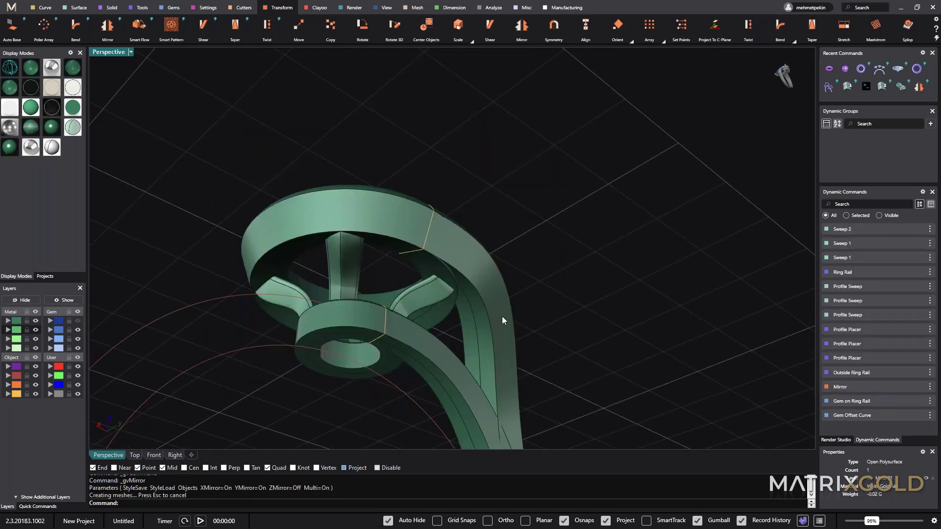
Step: Start Extract Isocurve From Surface on the rounded top surface of the bezel around the center gem
right_click_drag(502, 317, 481, 241)
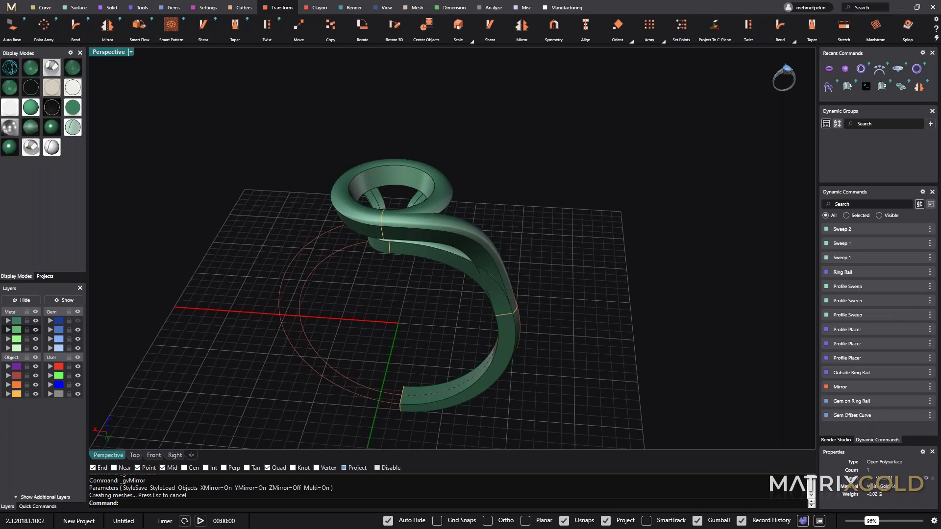
right_click_drag(529, 213, 523, 245)
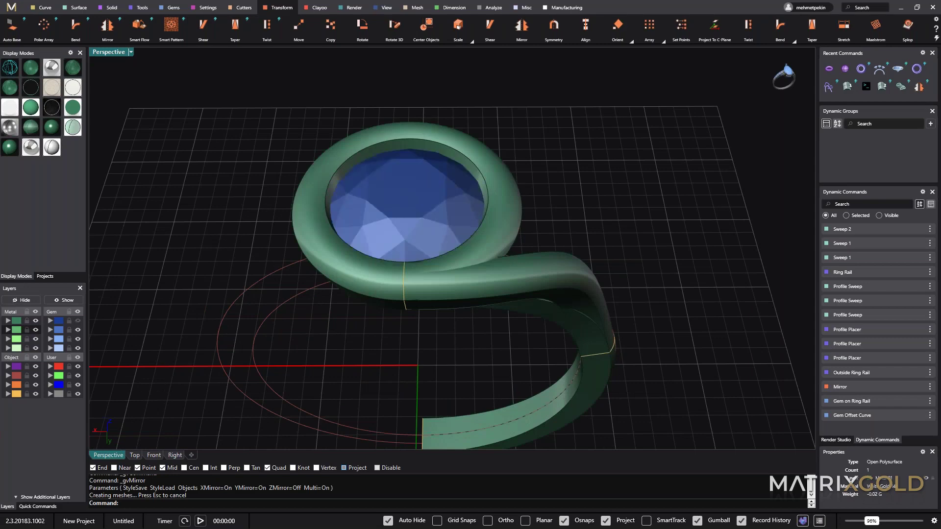
right_click_drag(201, 178, 221, 178)
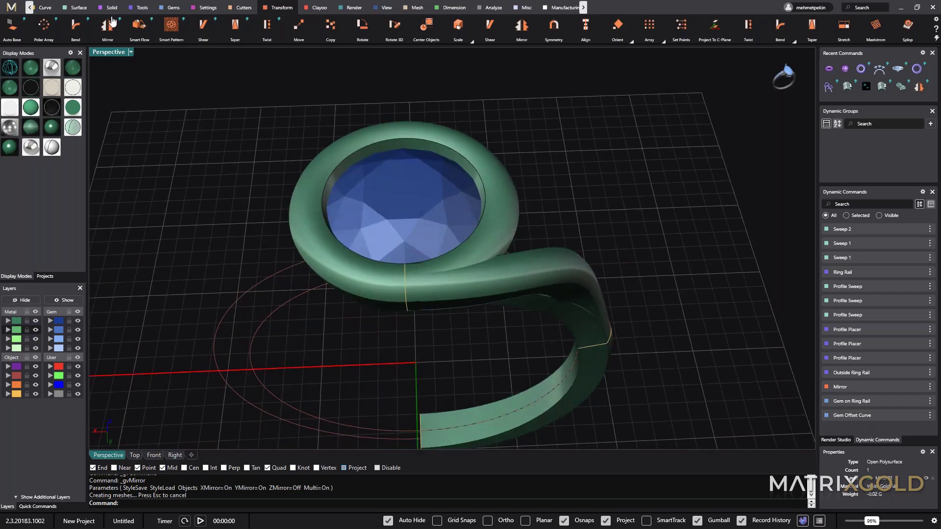
left_click(45, 7)
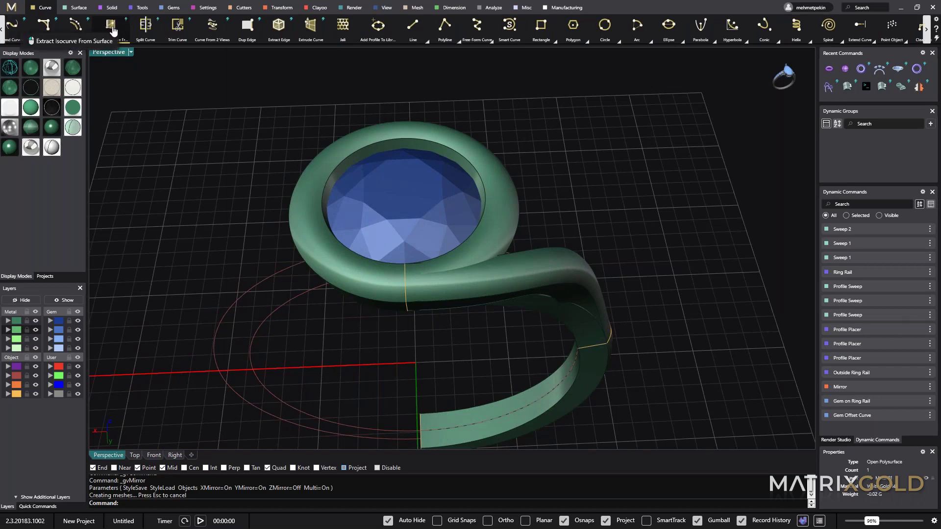
type("_gvCathedralRingRail")
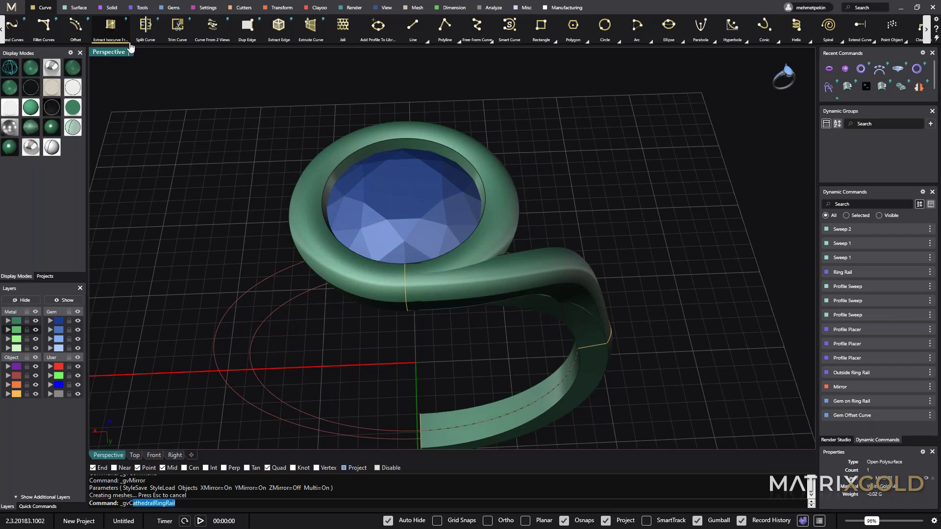
left_click(130, 44)
scroll(310, 228, "up", 4)
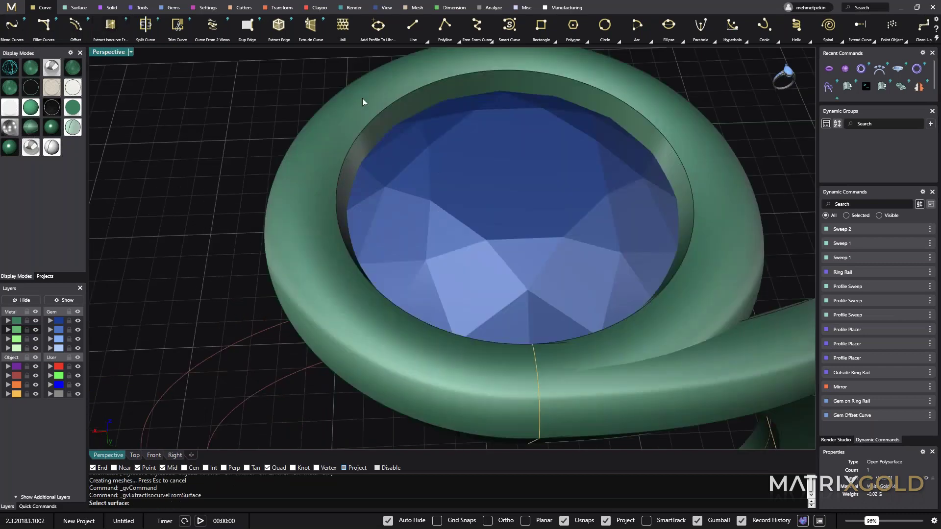
left_click(361, 96)
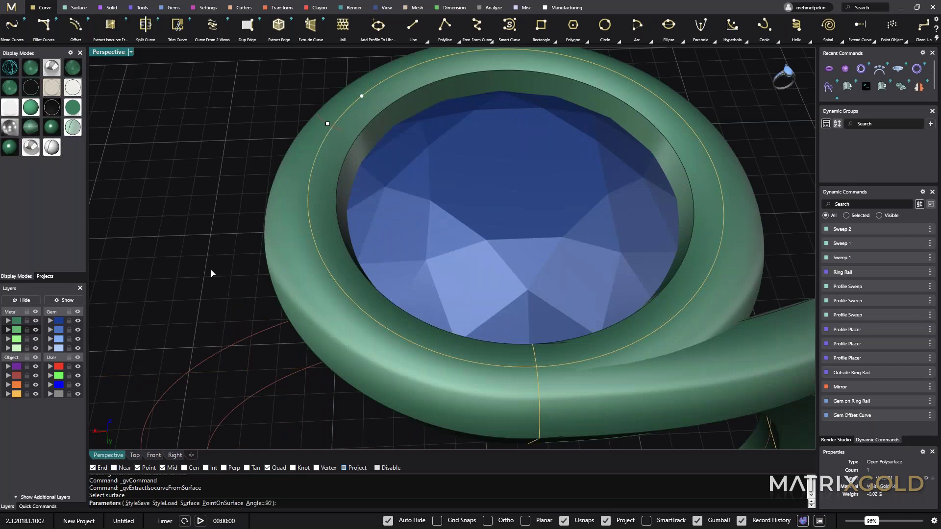
Step: Position the bezel isocurve at surface point U 1, V 0.5 with a 90 angle, and accept the extraction
scroll(212, 274, "down", 2)
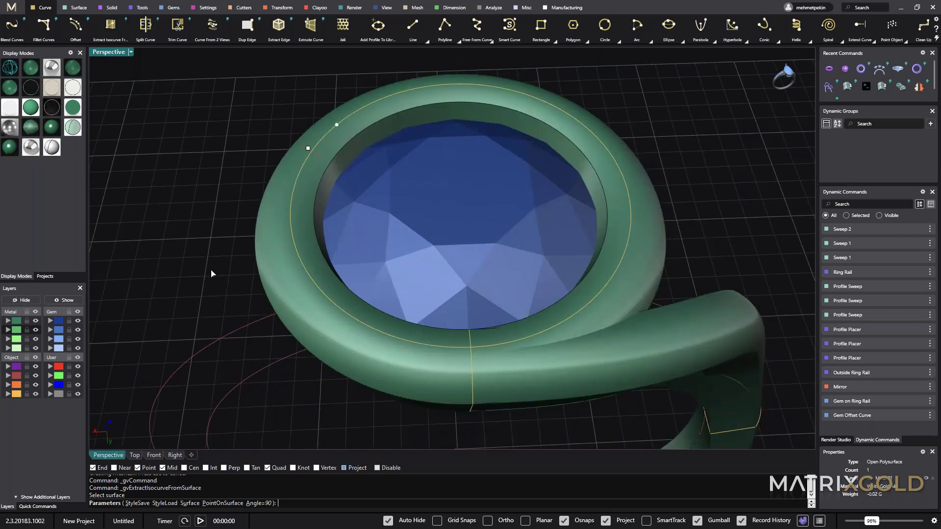
scroll(212, 273, "down", 2)
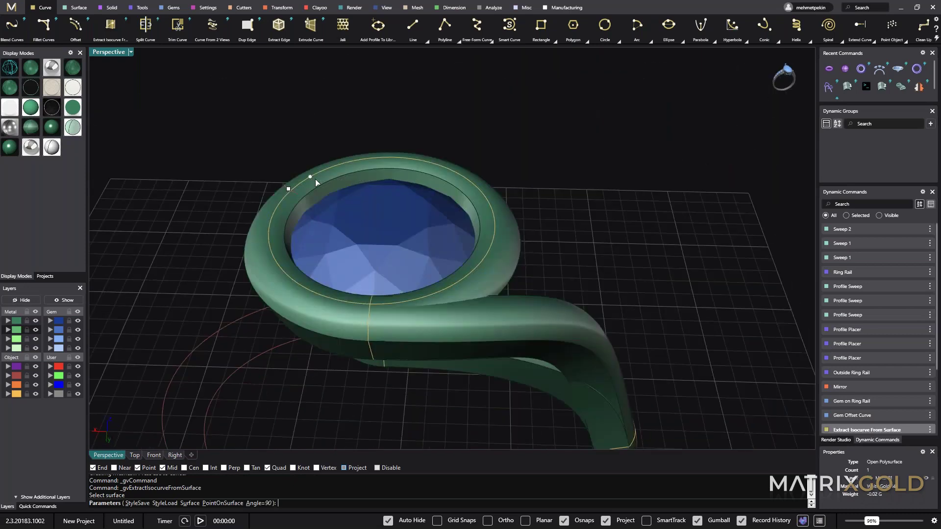
left_click_drag(310, 177, 372, 318)
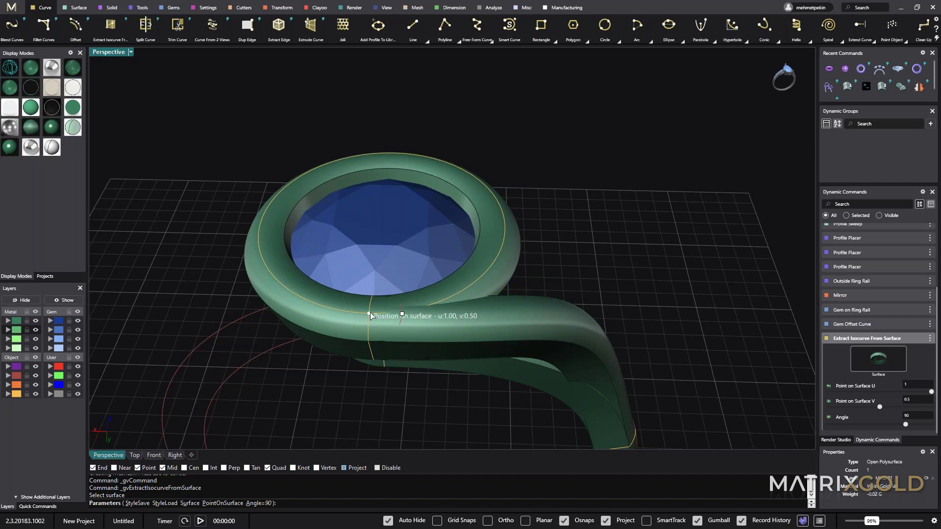
right_click_drag(588, 233, 299, 292)
right_click(247, 220)
Step: Start Gems On Curve using the isocurve extracted from the top of the bezel
left_click(565, 231)
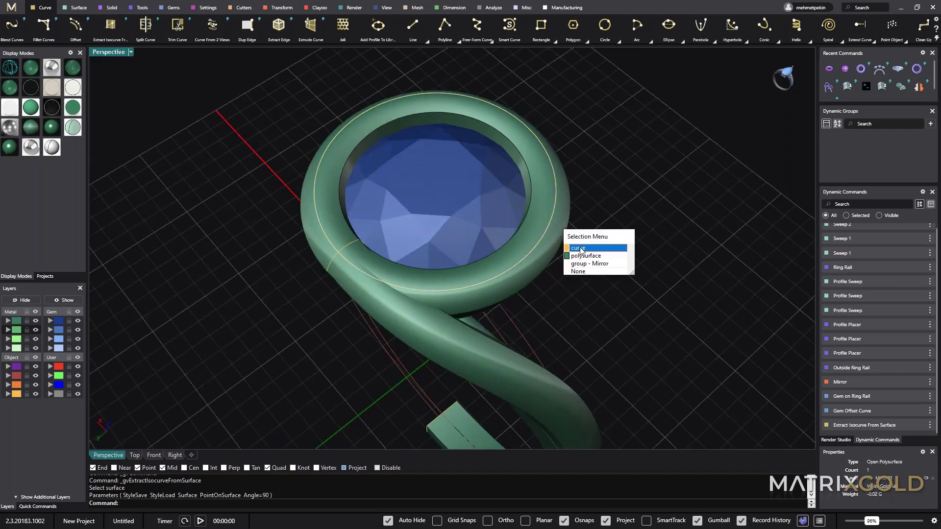
left_click(580, 248)
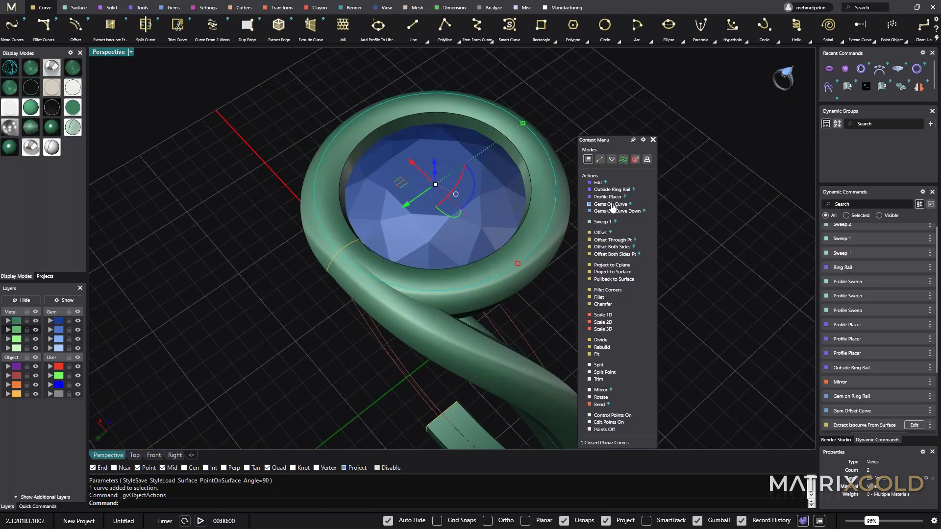
left_click(611, 204)
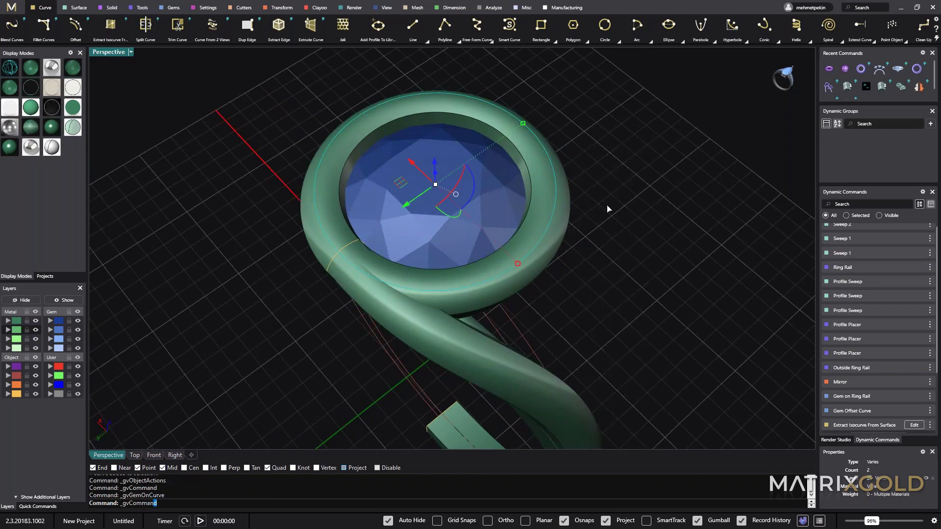
right_click_drag(595, 319, 586, 306)
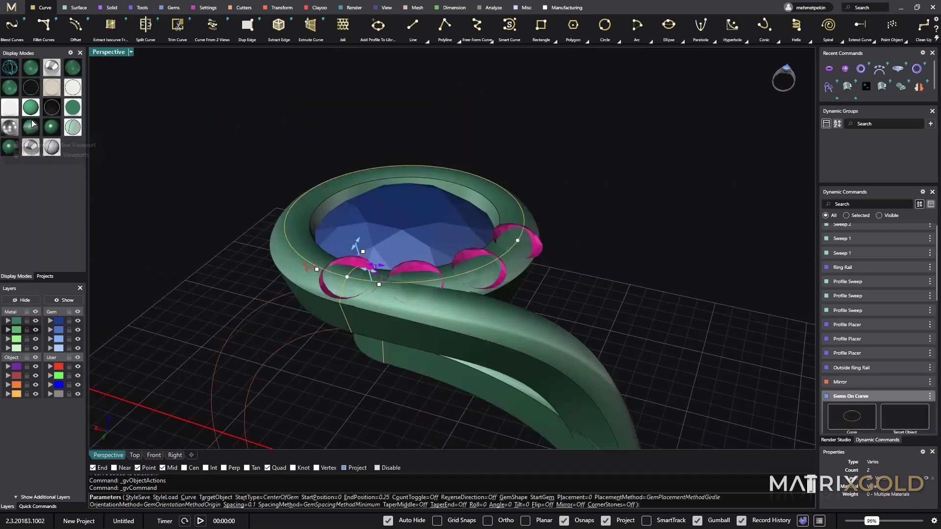
Step: Switch to a translucent display mode and assign the bezel polysurface as the target object for the gems on the curve
left_click(31, 71)
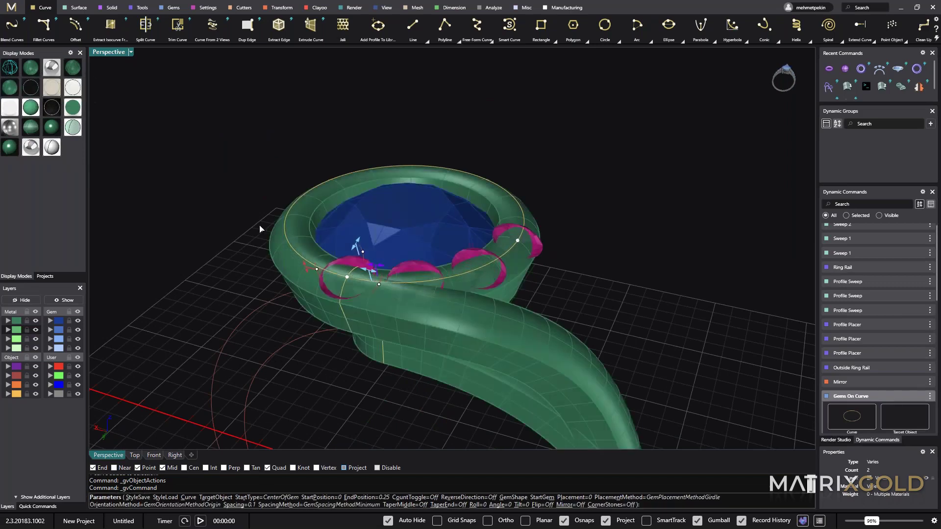
right_click_drag(260, 229, 268, 206)
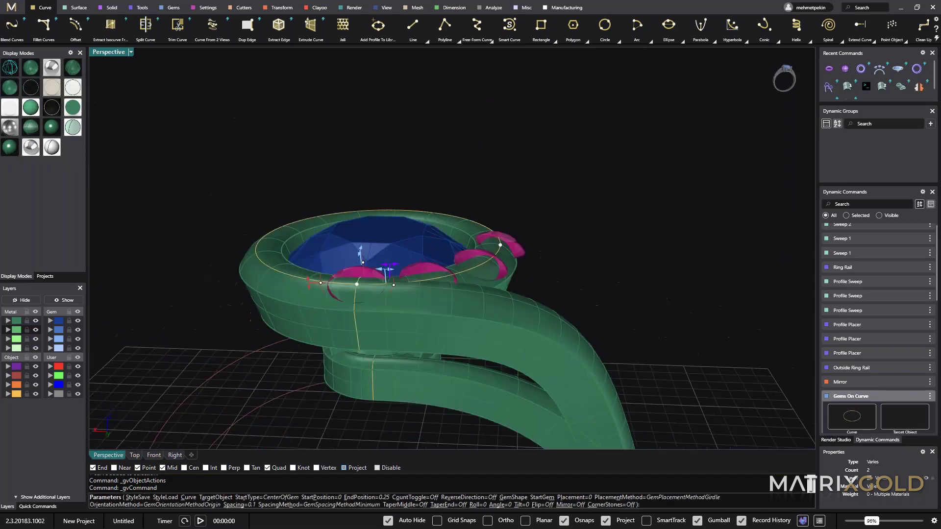
left_click(909, 421)
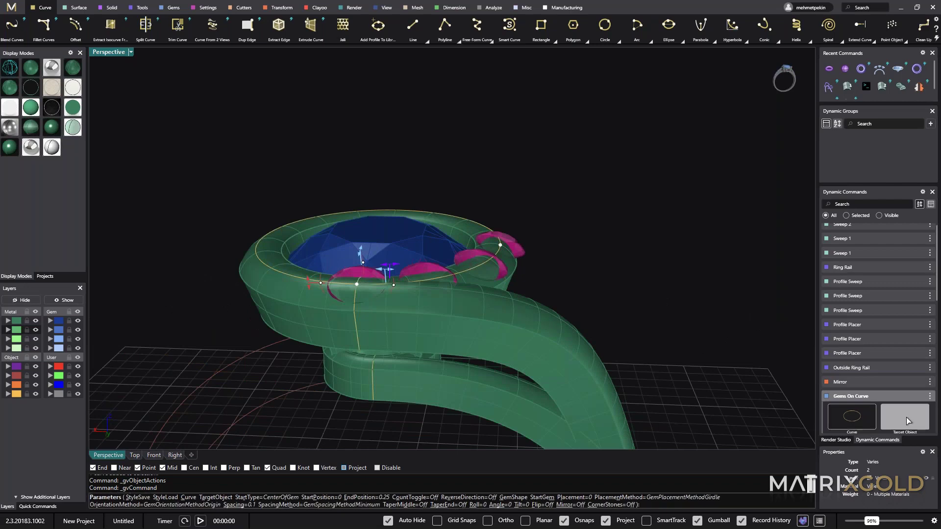
left_click(467, 224)
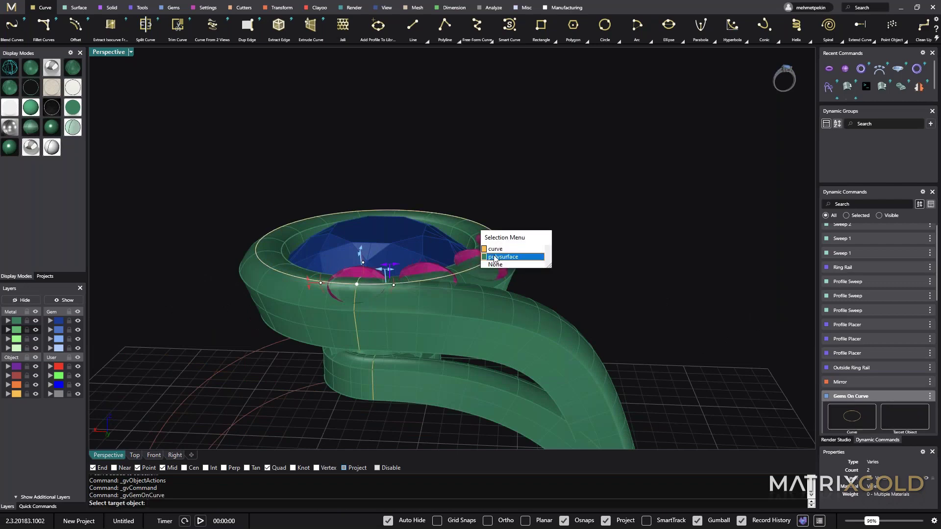
left_click(499, 257)
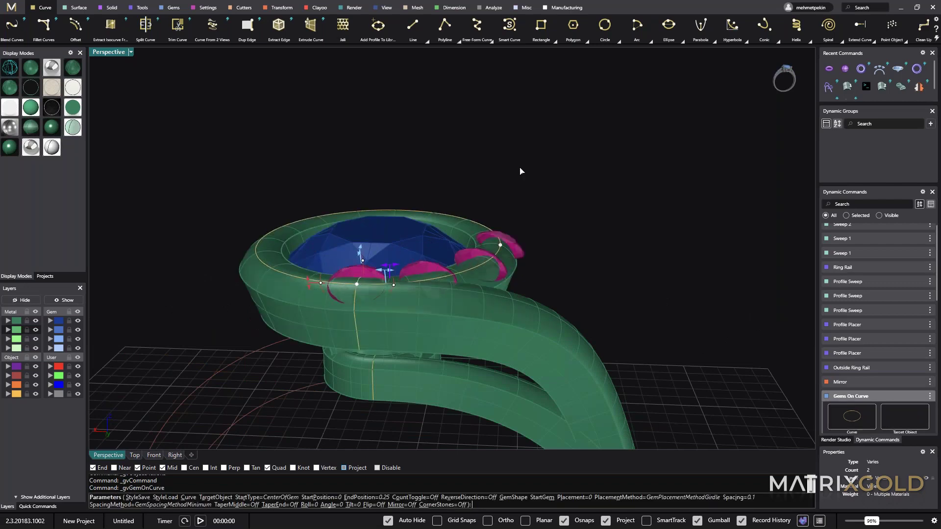
right_click_drag(521, 171, 520, 231)
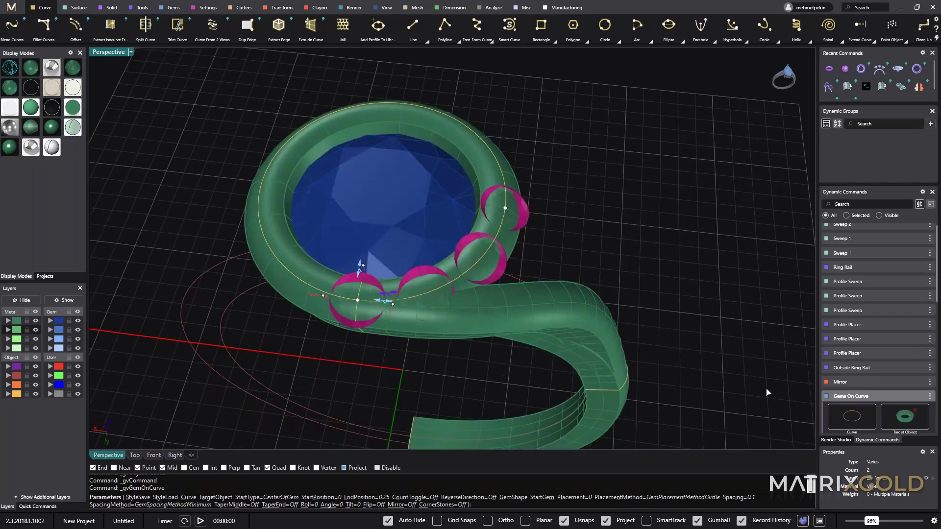
Step: Set the End Position of the gems to 1 so they run around the whole bezel curve
scroll(880, 392, "down", 1)
scroll(880, 392, "down", 3)
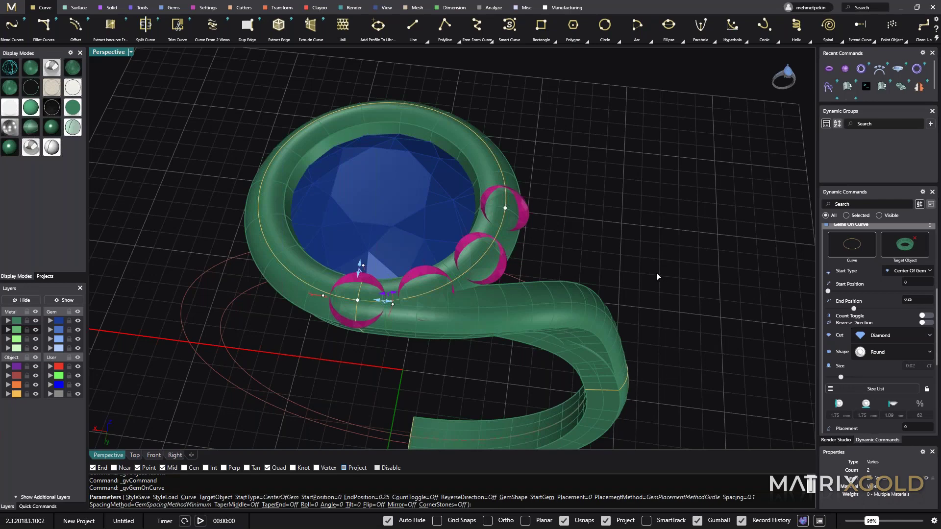
right_click_drag(657, 276, 650, 248)
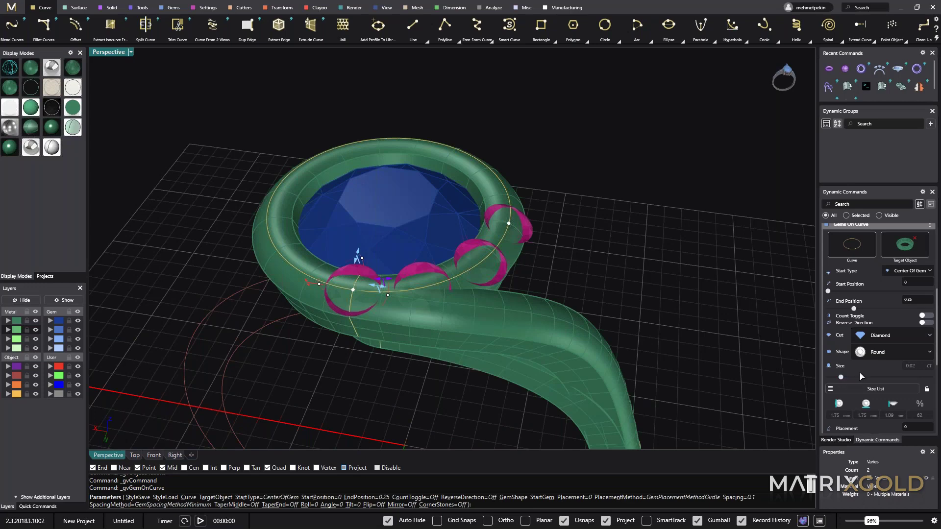
scroll(861, 376, "down", 3)
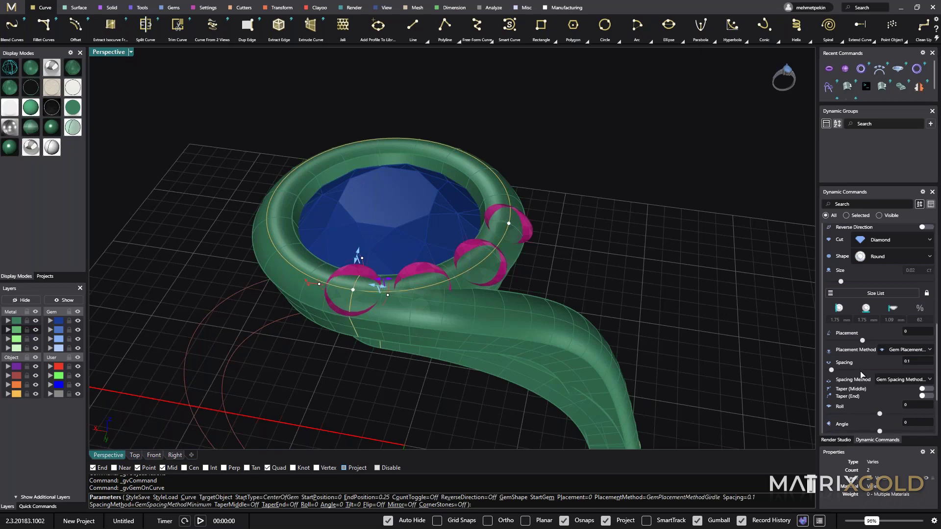
scroll(867, 367, "up", 4)
scroll(870, 363, "up", 1)
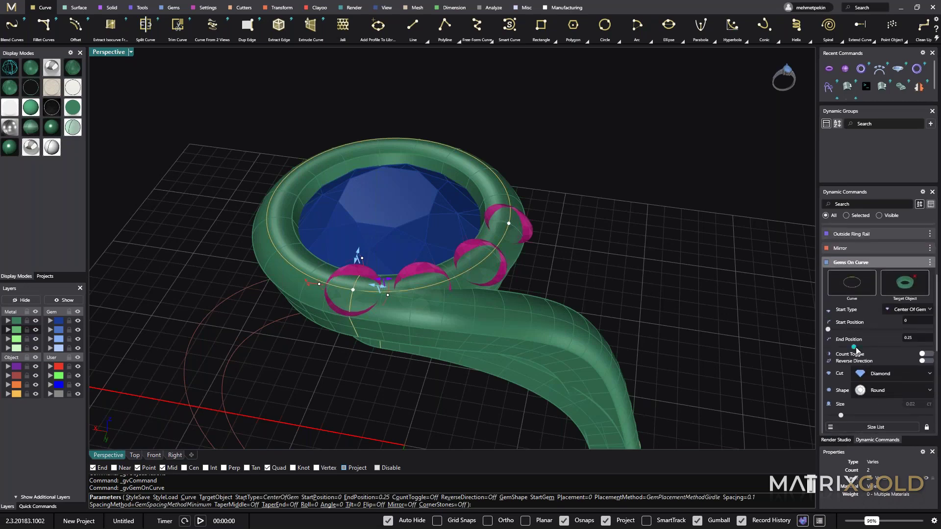
left_click_drag(875, 350, 932, 348)
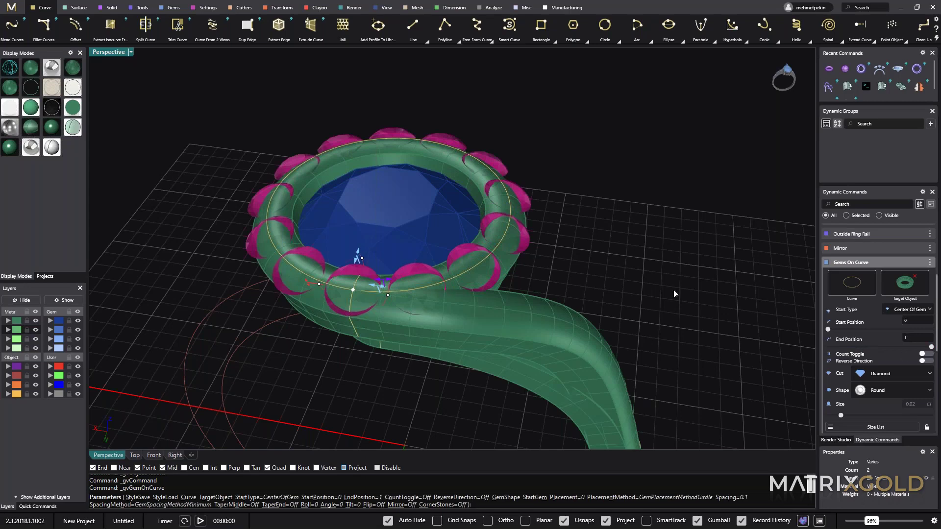
Step: Reduce the round diamonds on the bezel curve to 1.00 mm and accept Gems On Curve
right_click_drag(674, 293, 661, 286)
scroll(355, 255, "up", 3)
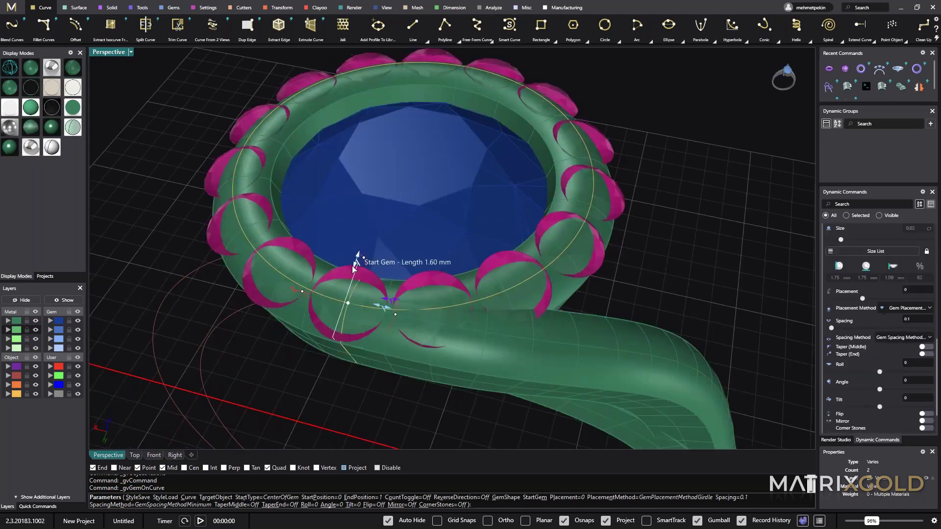
left_click_drag(353, 269, 353, 277)
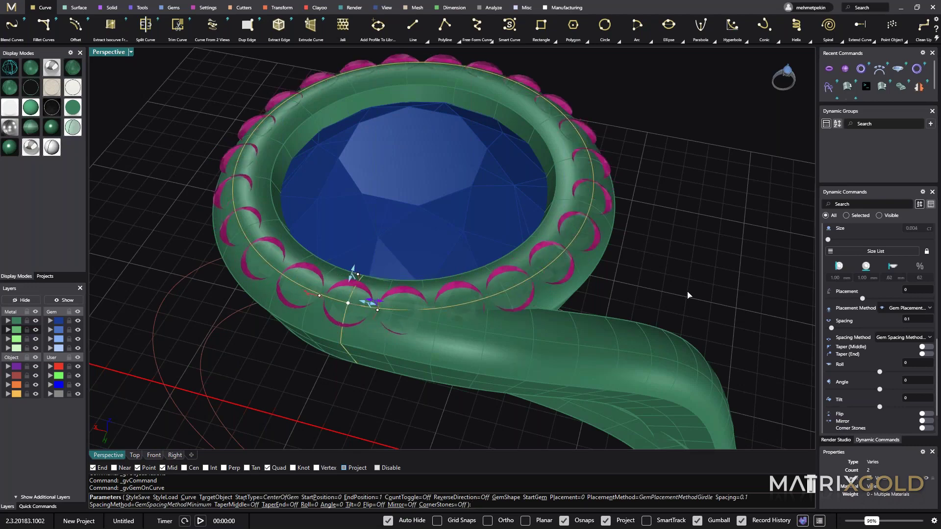
right_click_drag(358, 272, 677, 246)
right_click(676, 261)
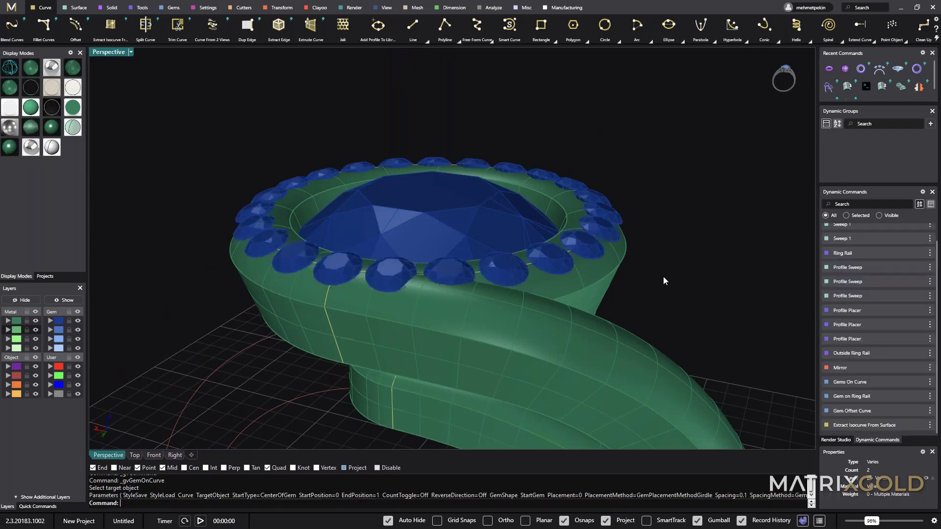
right_click_drag(663, 277, 524, 252)
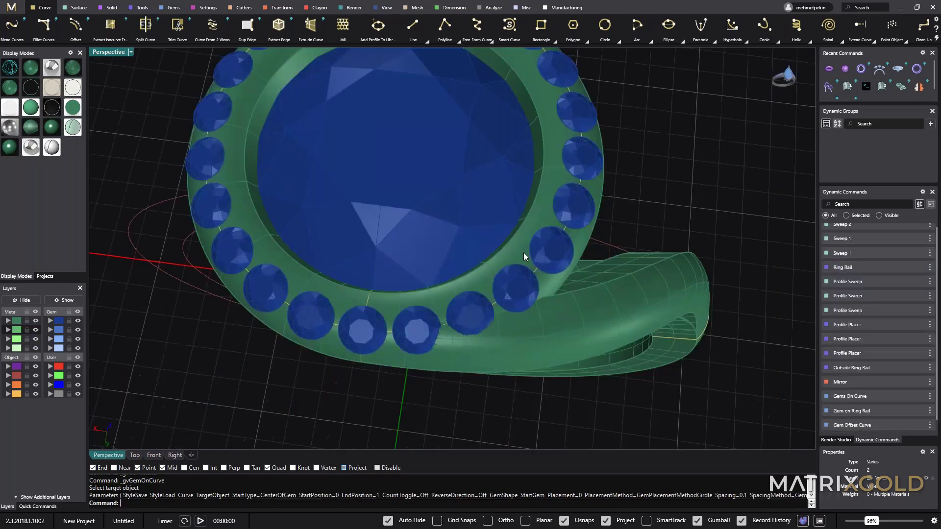
Step: Switch the perspective view to a shaded display mode with a white background
left_click(28, 154)
mouse_move(344, 304)
right_mouse_down()
mouse_move(261, 284)
mouse_move(375, 283)
mouse_move(396, 326)
right_mouse_up()
scroll(375, 283, "down", 5)
scroll(375, 259, "up", 3)
Step: Edit the Gems On Curve row around the bezel and reduce the gem spacing to 0.05 mm
left_click(396, 307)
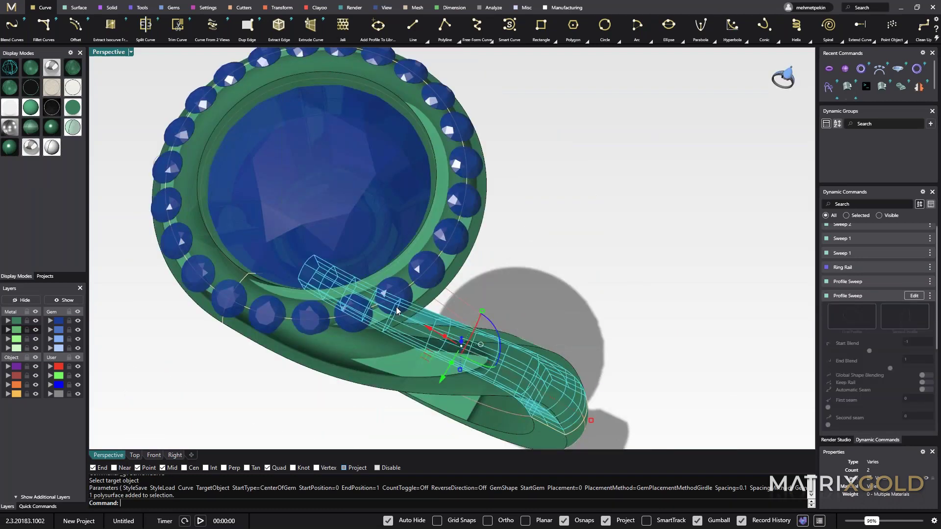
left_click(472, 249)
left_click(513, 266)
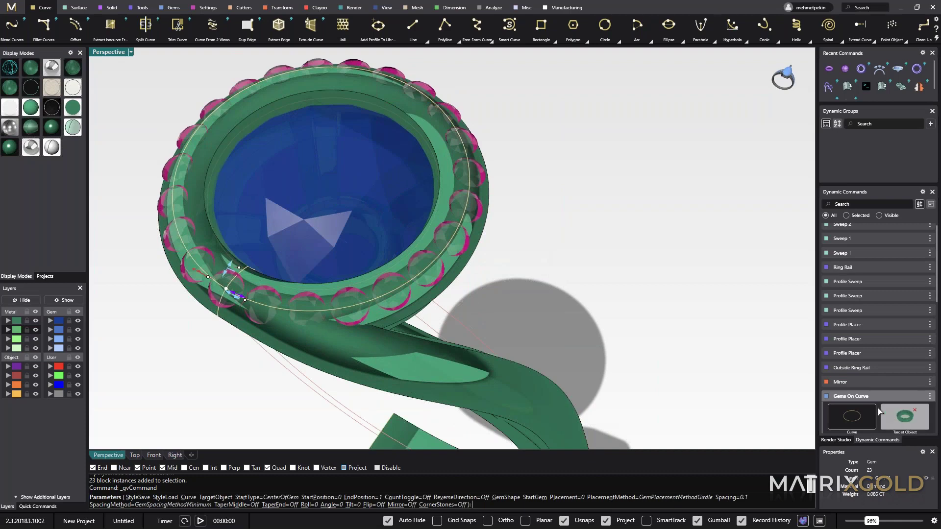
scroll(891, 402, "down", 4)
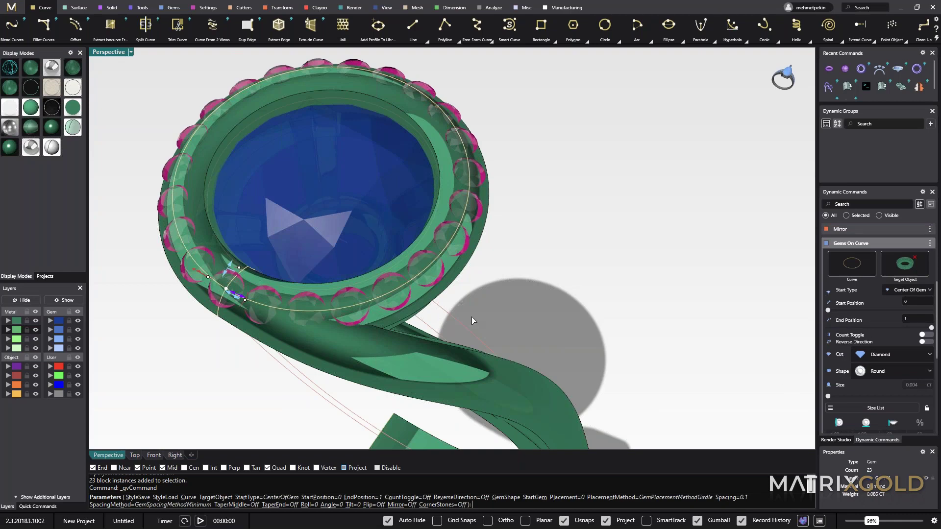
right_click_drag(471, 317, 182, 367)
scroll(254, 382, "up", 3)
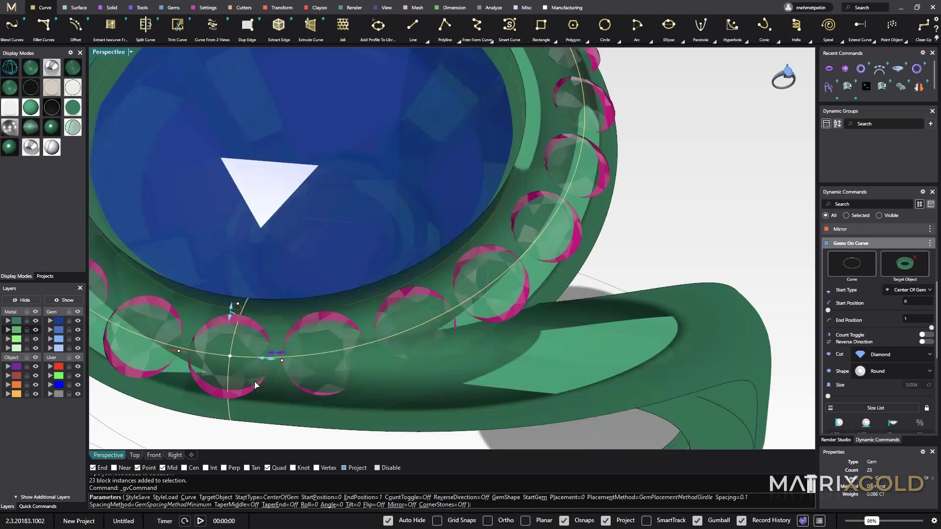
scroll(255, 381, "up", 4)
mouse_move(288, 343)
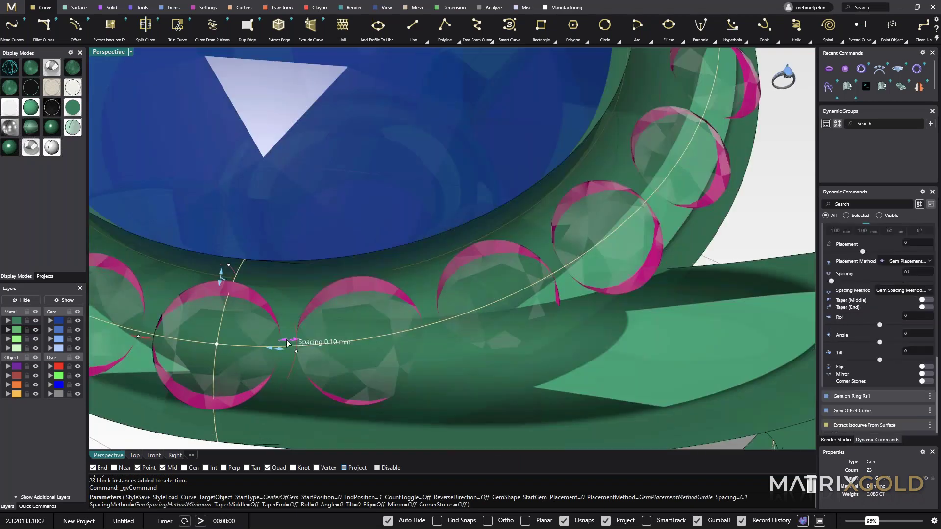
left_click_drag(288, 343, 287, 343)
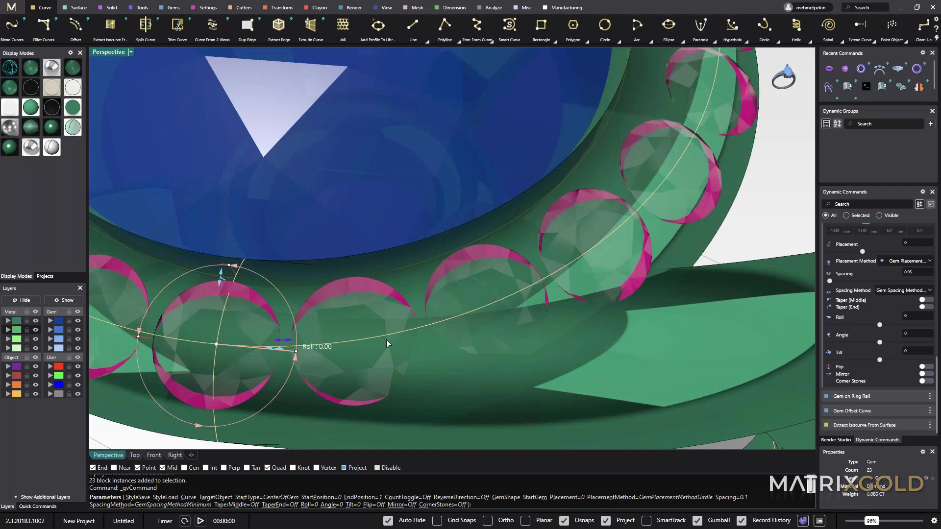
scroll(386, 340, "down", 5)
right_click(378, 354)
scroll(377, 354, "down", 4)
scroll(549, 205, "down", 5)
right_click_drag(551, 210, 577, 352)
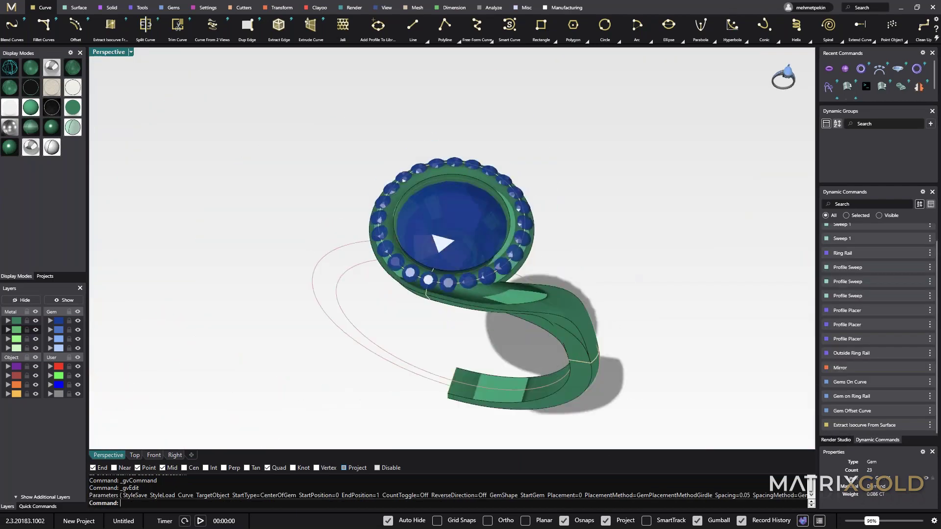
Step: Select the ring of small round gems on the bezel and start Prong Placer for them
right_click_drag(624, 273, 566, 244, "shift")
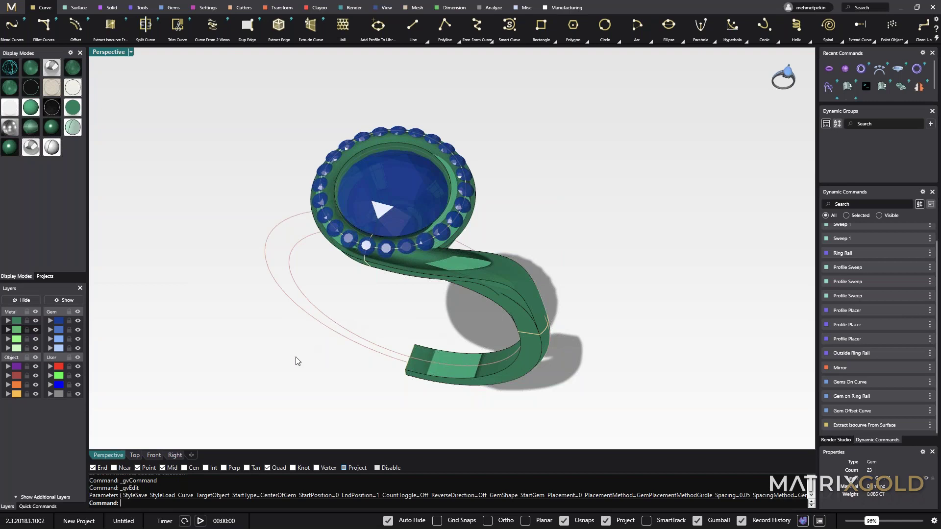
right_click_drag(298, 361, 334, 363)
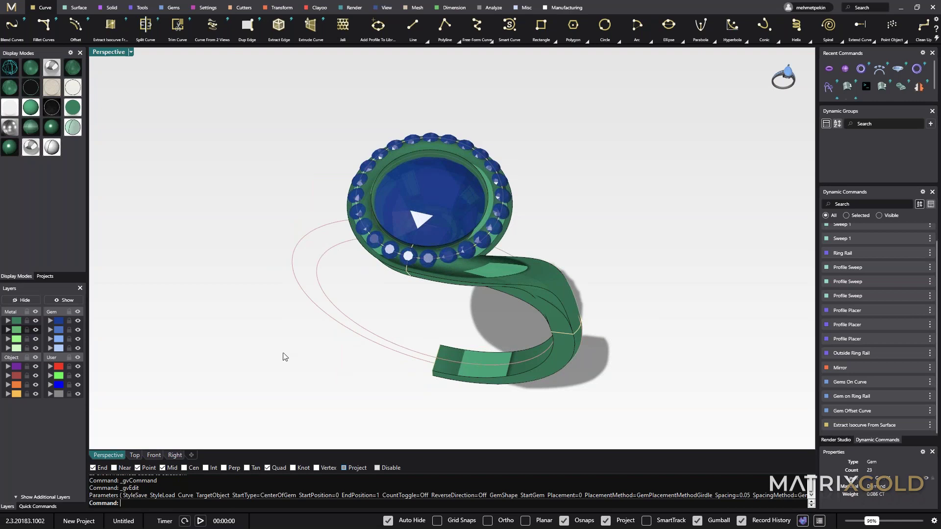
mouse_move(458, 348)
right_mouse_down()
mouse_move(447, 317)
mouse_move(458, 329)
right_mouse_up()
scroll(505, 243, "up", 4)
left_click(459, 251)
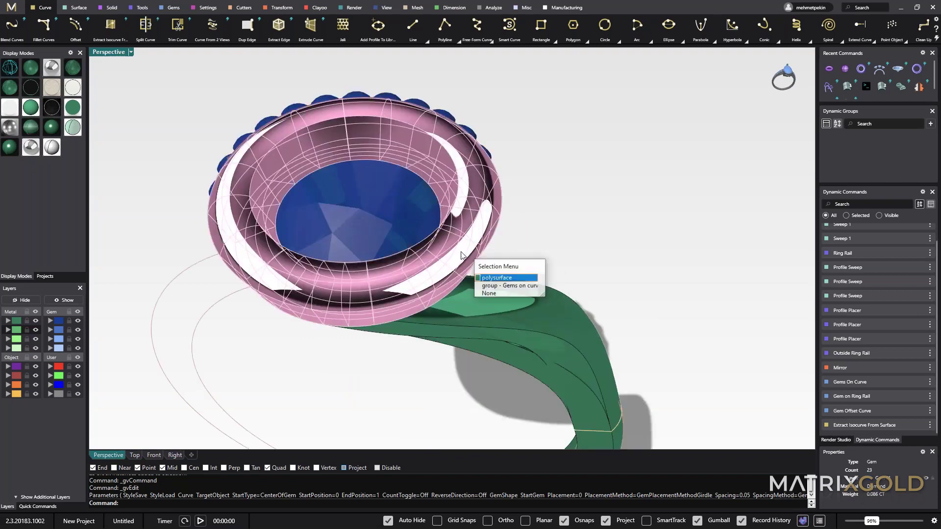
left_click(482, 280)
middle_click(554, 190)
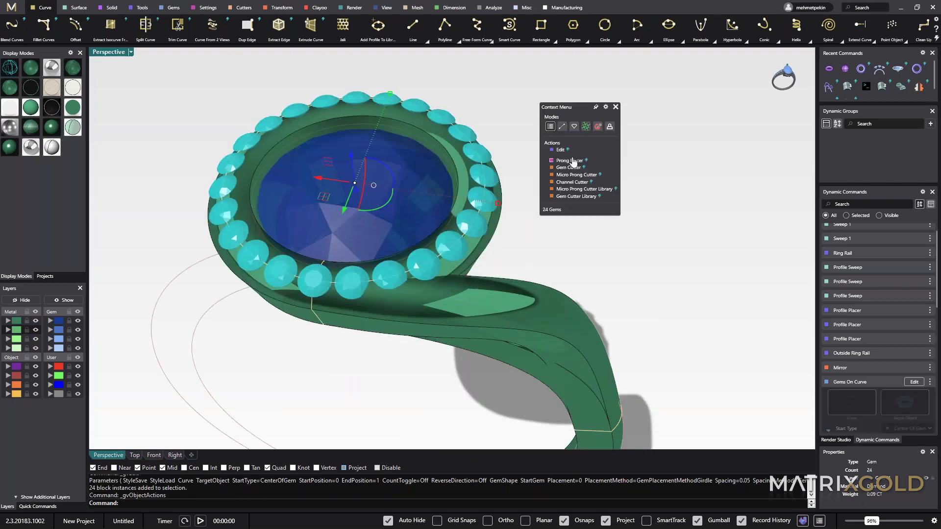
left_click(571, 160)
type("_gvCommand")
key("Return")
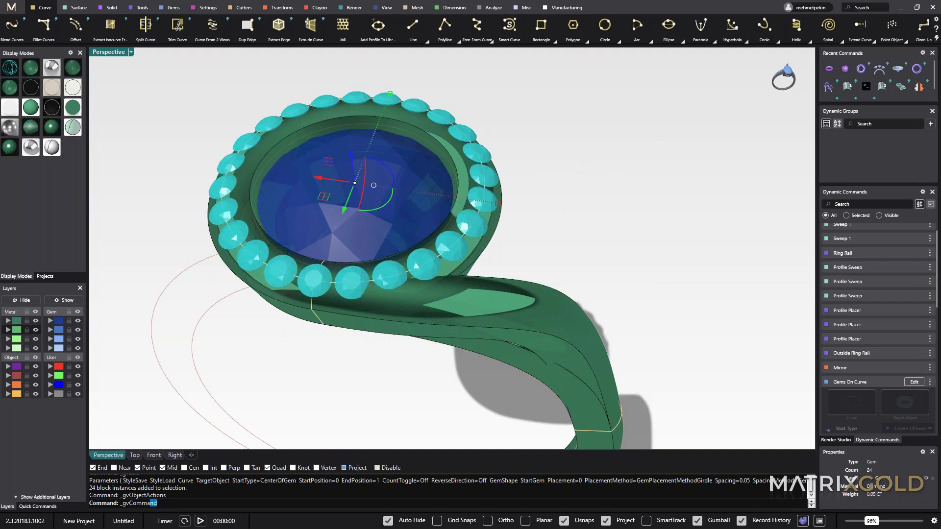
Step: Set the halo prongs to 0.4 mm diameter with a 0.1 mm height offset and accept Prong Placer
right_click_drag(576, 235, 598, 206)
scroll(375, 249, "up", 3)
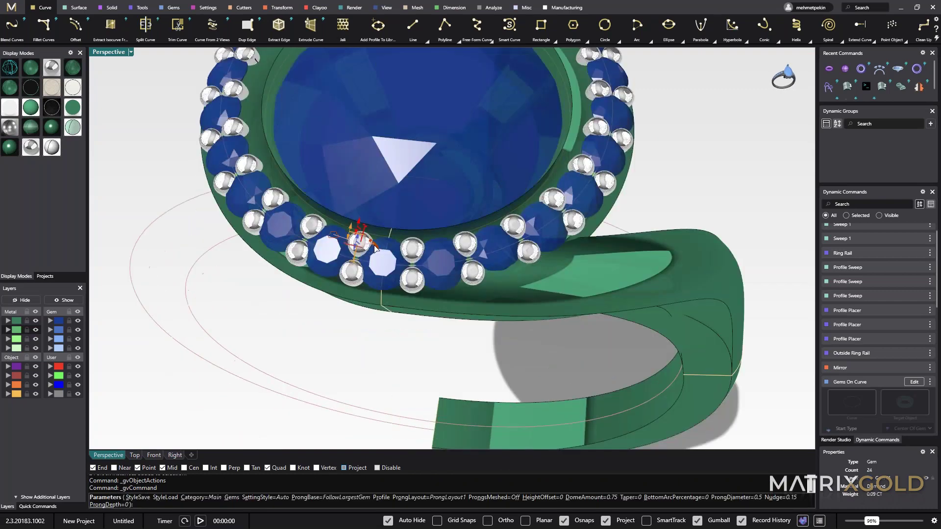
right_click_drag(438, 260, 398, 317)
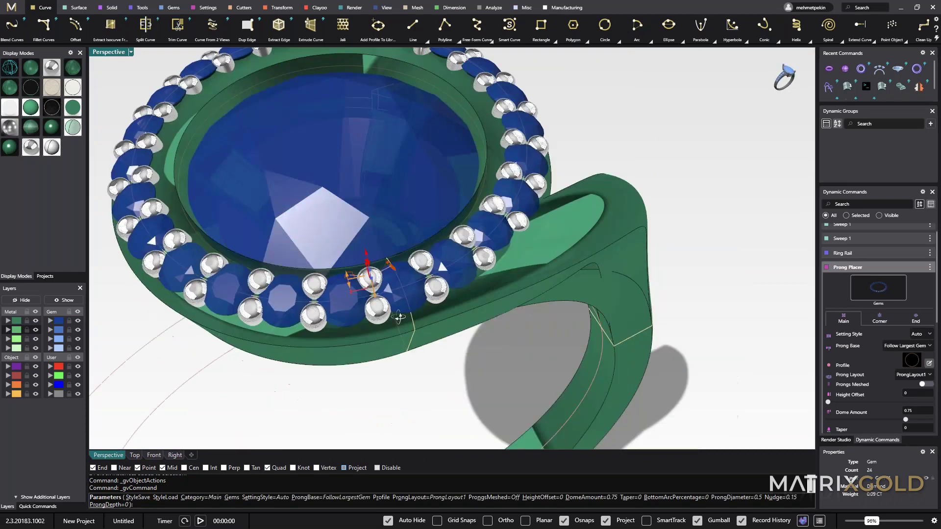
scroll(420, 294, "up", 3)
scroll(420, 294, "up", 2)
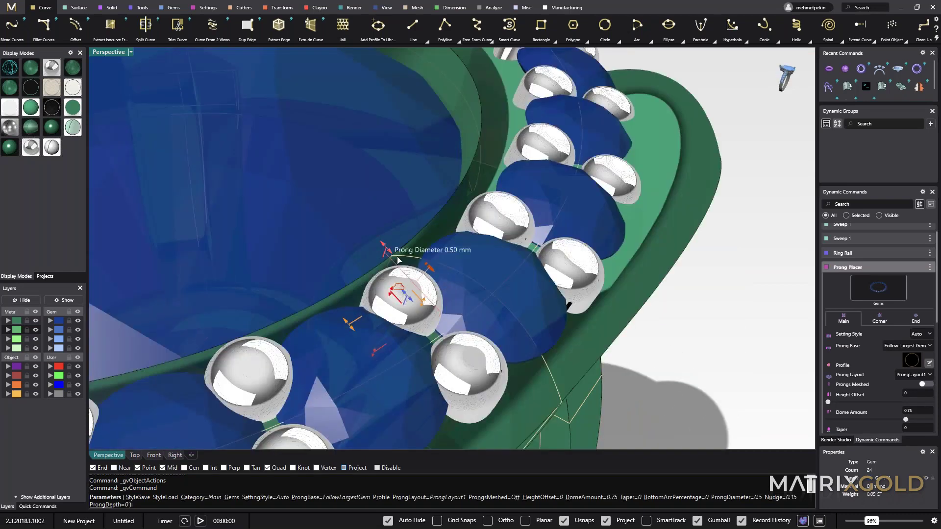
left_click_drag(398, 260, 400, 264)
right_click_drag(524, 371, 705, 216)
left_click_drag(420, 278, 453, 261)
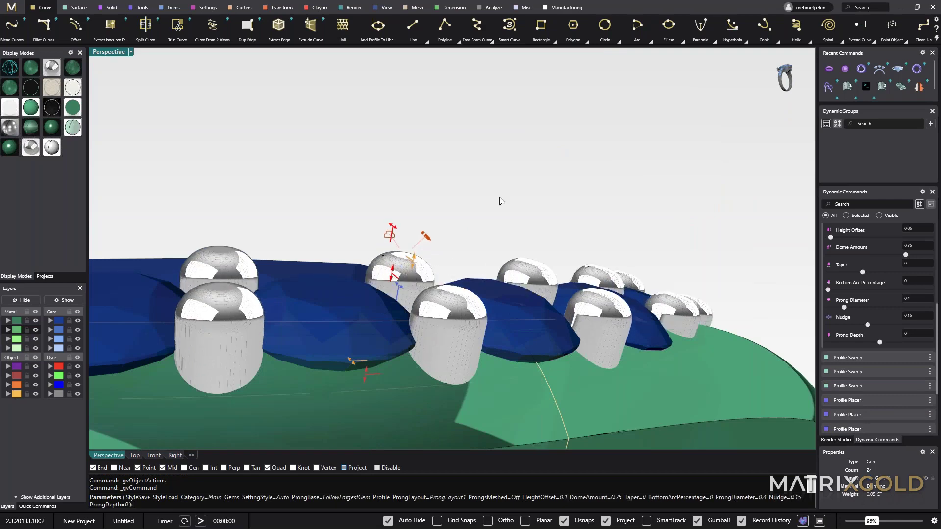
mouse_move(500, 201)
right_mouse_down()
mouse_move(411, 338)
mouse_move(504, 198)
right_mouse_up()
scroll(411, 338, "down", 5)
right_click(504, 197)
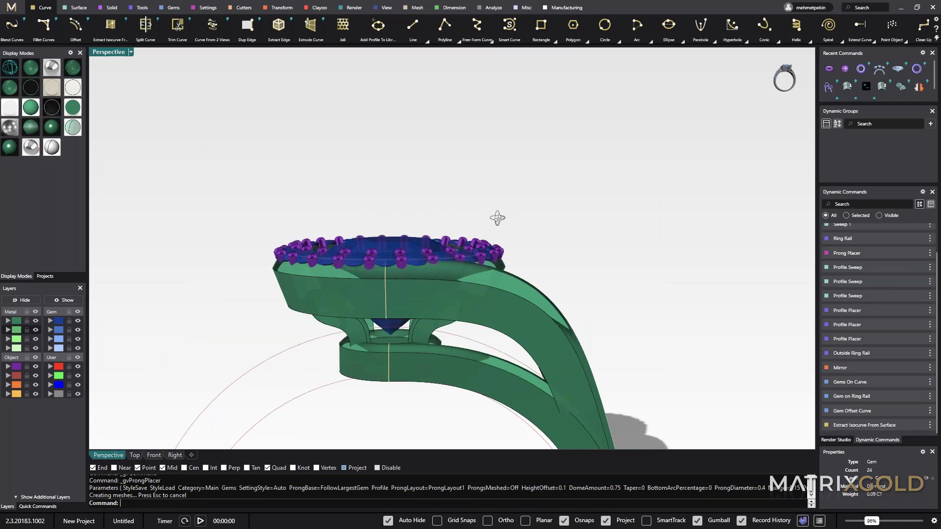
right_click_drag(497, 217, 483, 241)
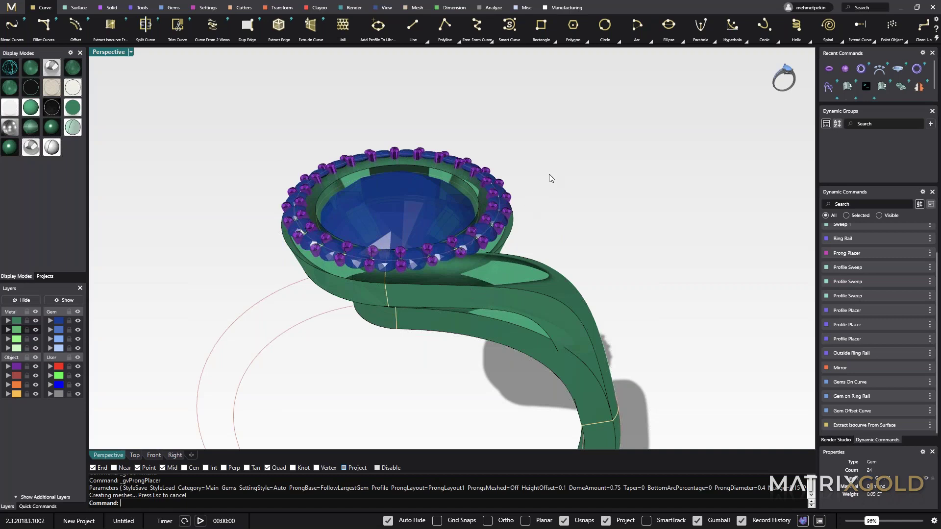
right_click_drag(555, 175, 258, 194)
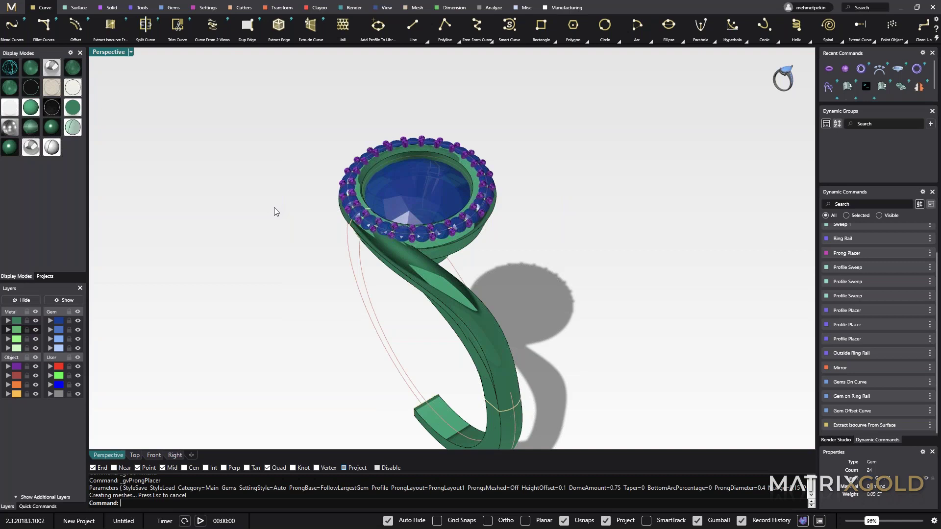
right_click_drag(266, 231, 282, 241)
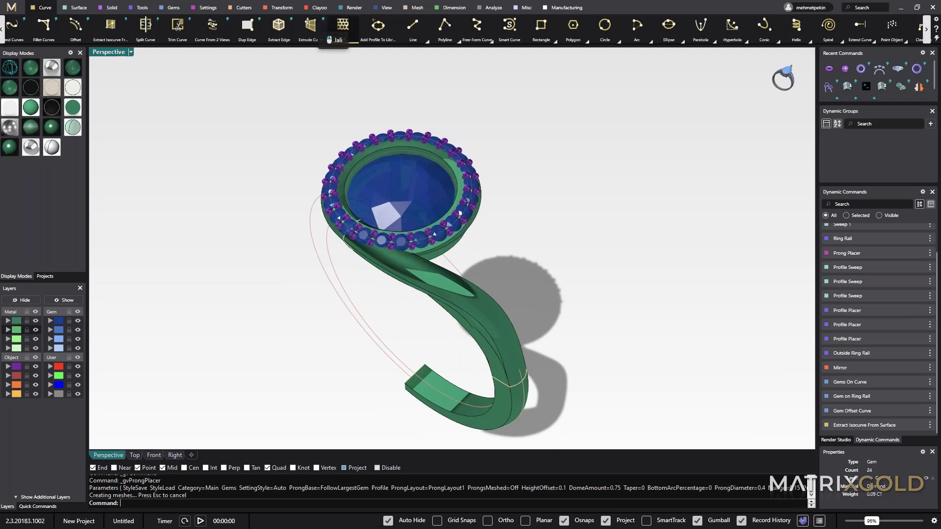
right_click_drag(260, 287, 397, 243)
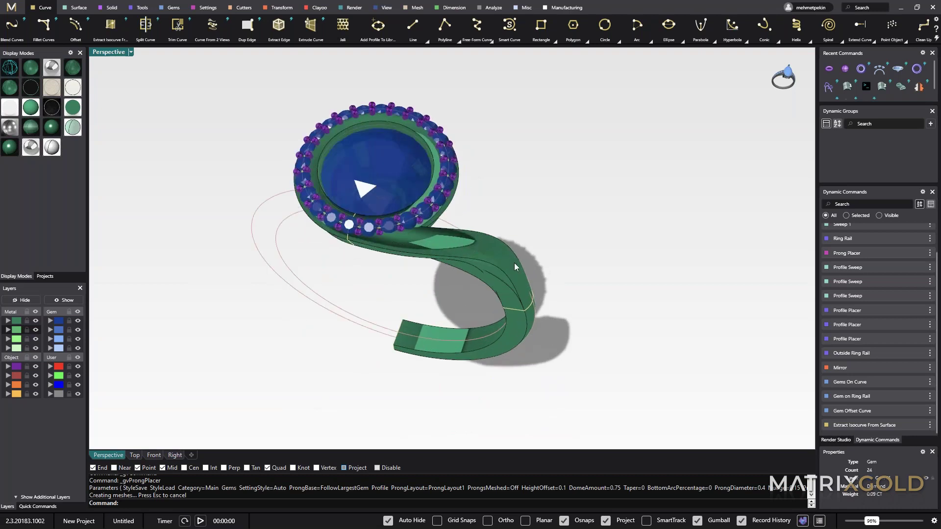
right_click_drag(397, 244, 463, 319)
scroll(463, 318, "up", 2)
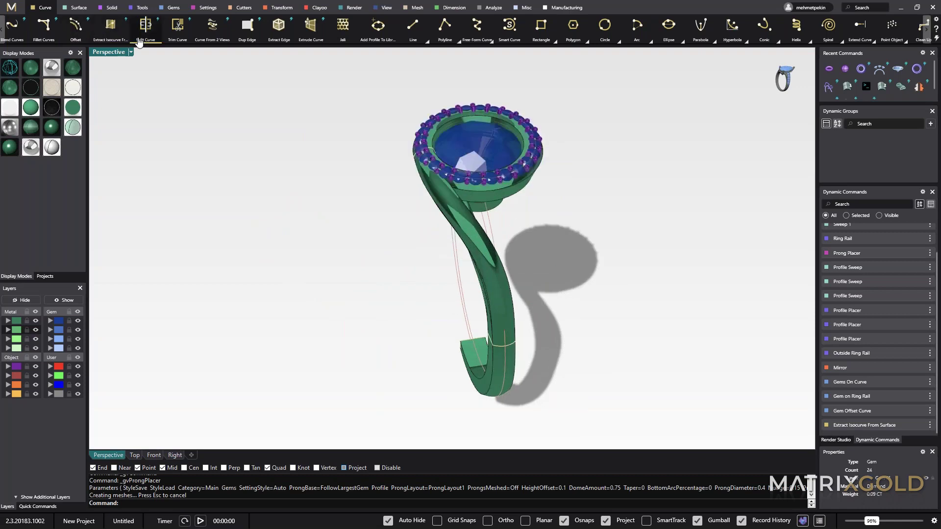
type("g")
left_click(110, 25)
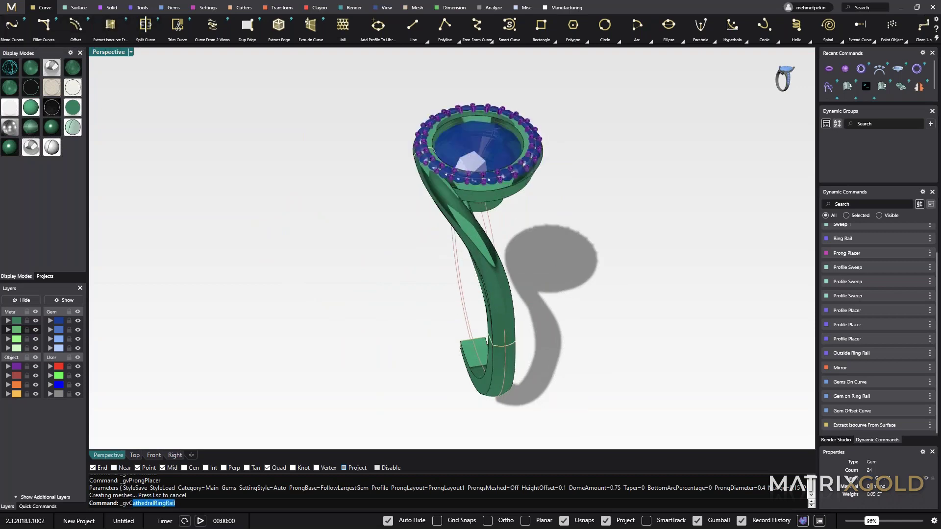
right_click_drag(351, 290, 332, 297)
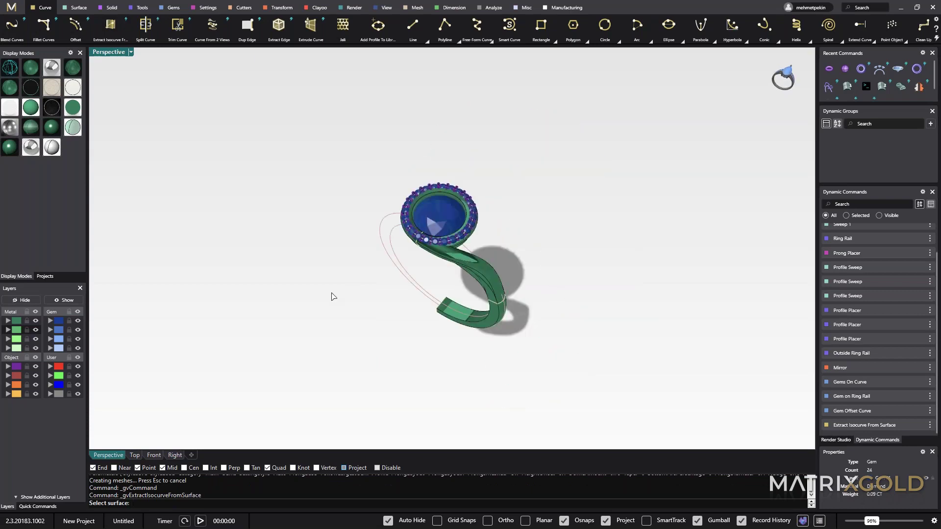
scroll(472, 273, "up", 5)
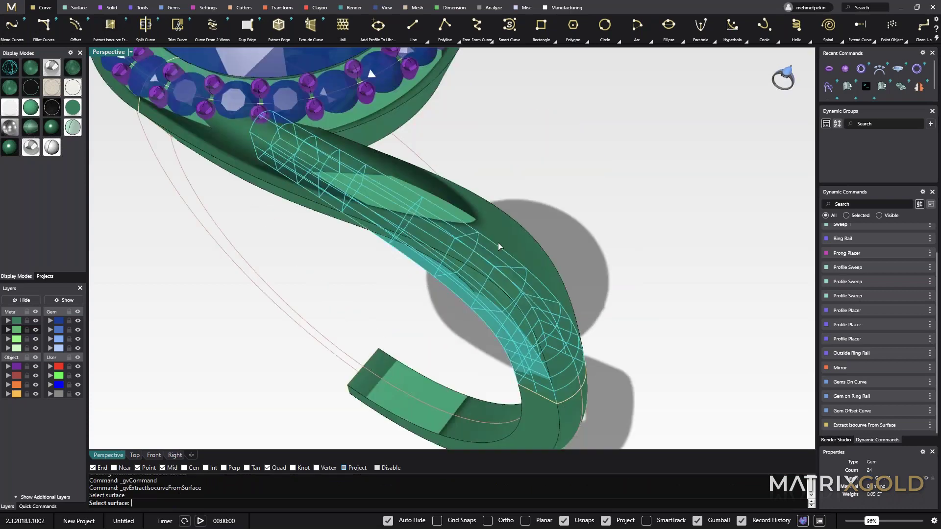
left_click(498, 243)
right_click(537, 234)
Step: Hide the first gem layer and extract a lengthwise isocurve along the top of the upper split shoulder, with the surface point at U 1, V 0.5
right_click(537, 233)
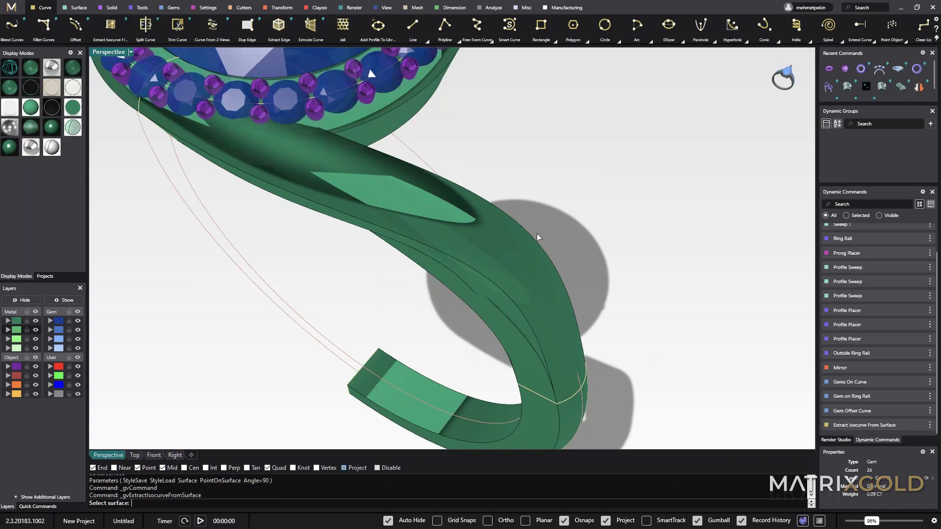
right_click_drag(537, 233, 480, 224)
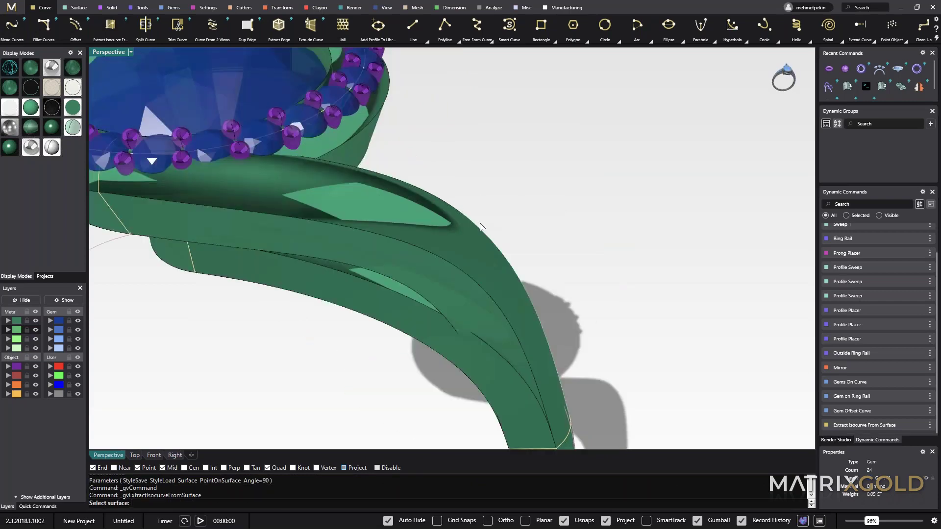
left_click(435, 214)
scroll(440, 248, "down", 5)
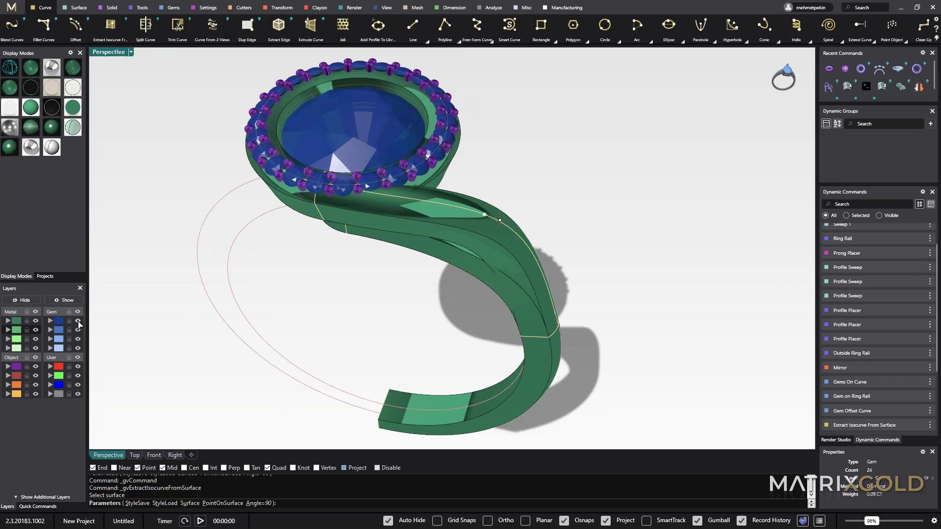
left_click(78, 322)
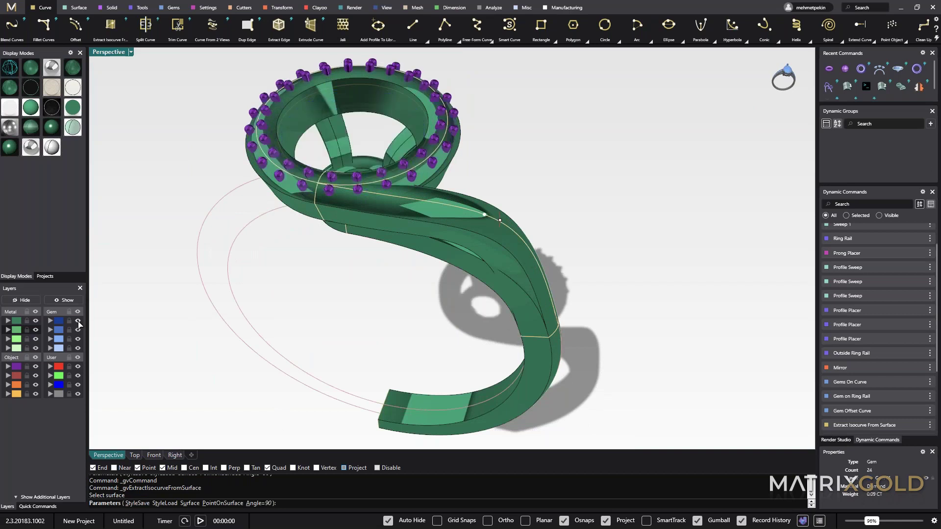
left_click(424, 201)
left_click_drag(336, 188, 322, 186)
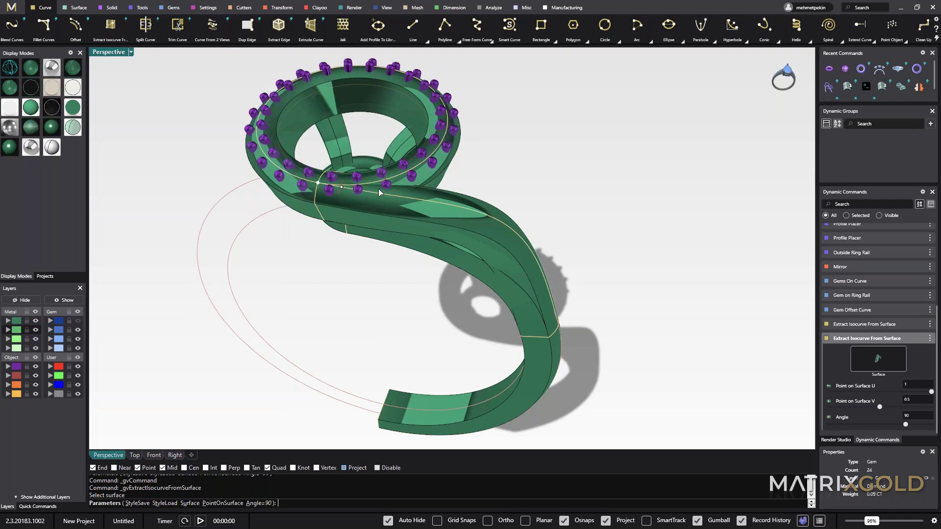
key("Return")
key("Return")
Step: Switch the viewport to a smoother shaded display mode and start Gems On Curve on the shoulder's lengthwise isocurve
right_click_drag(461, 216, 501, 270)
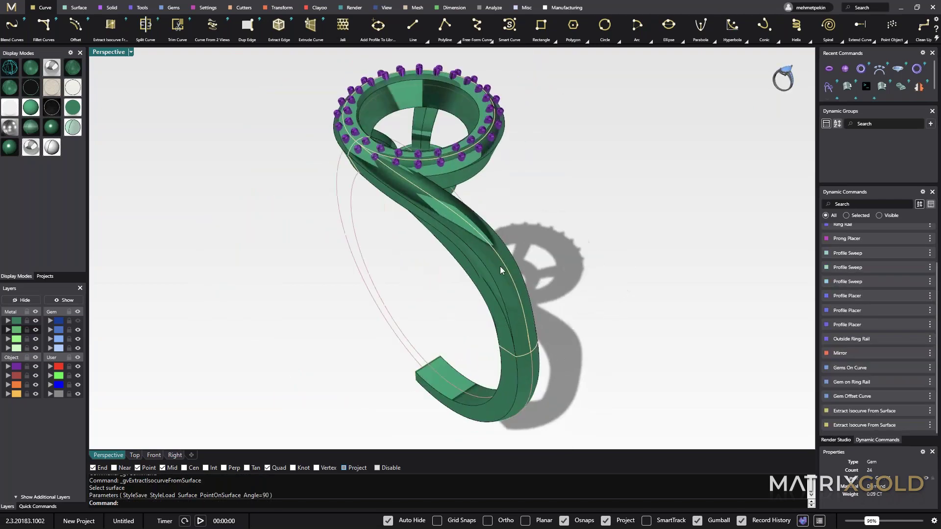
left_click(33, 128)
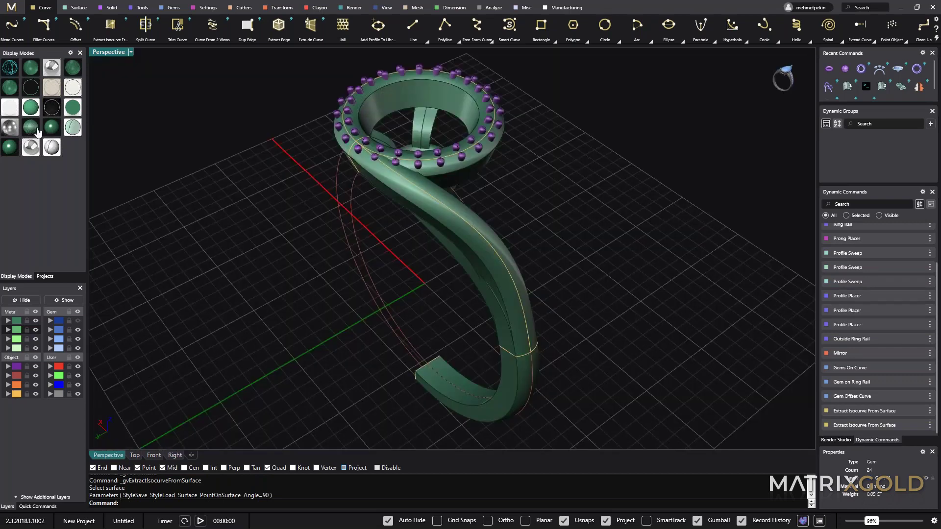
scroll(507, 245, "up", 3)
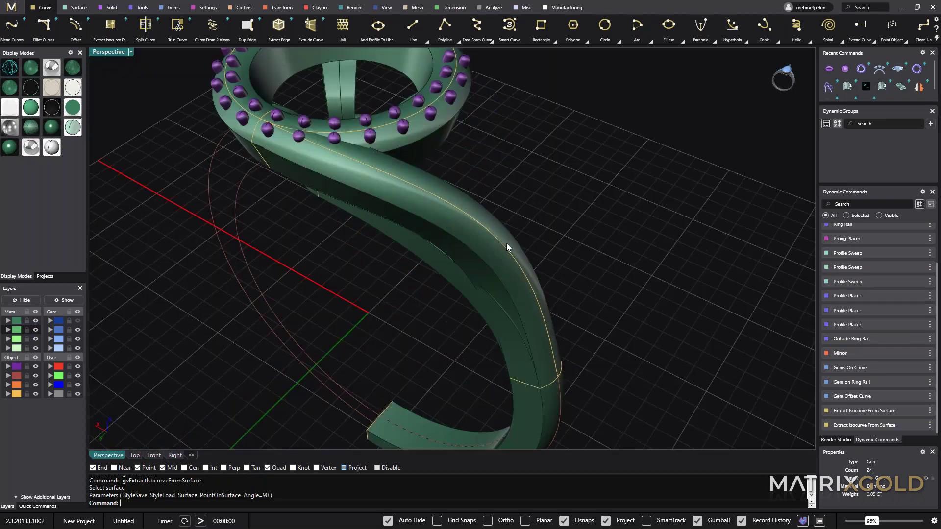
left_click(506, 243)
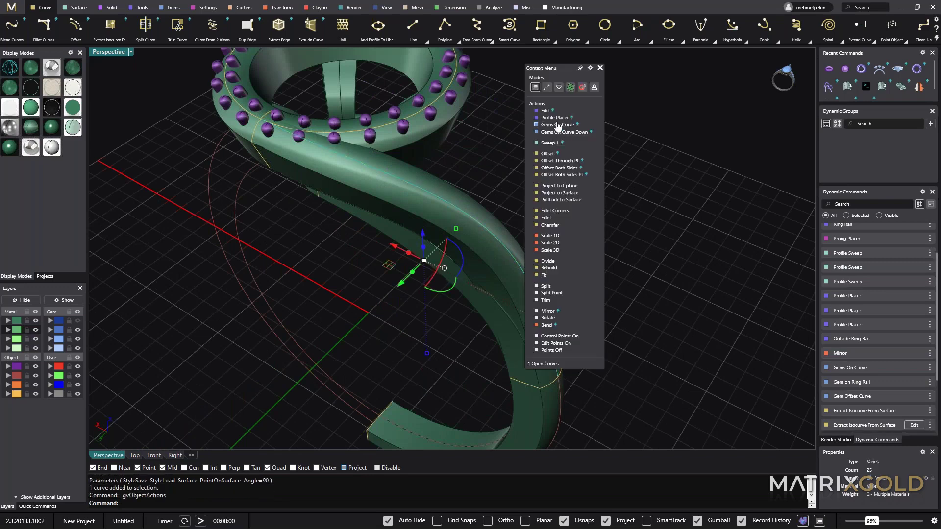
left_click(557, 125)
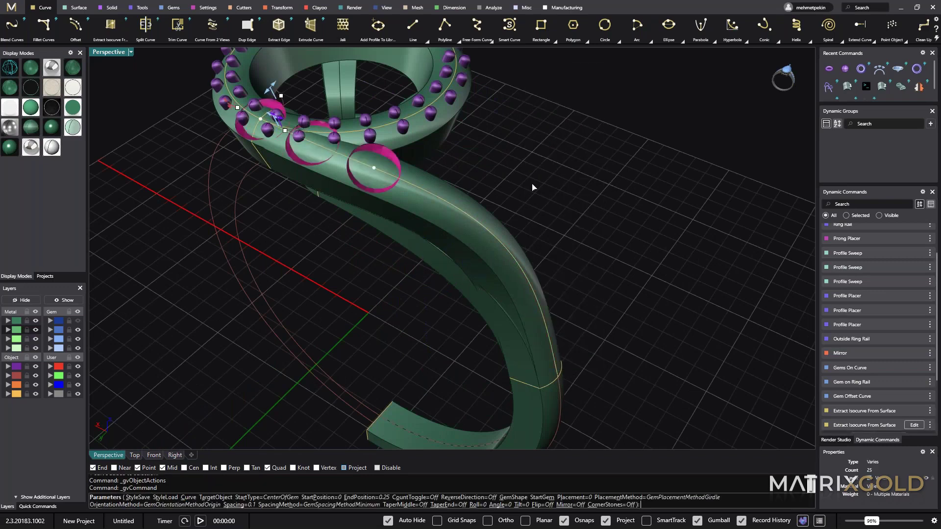
Step: Place the shoulder gem row between start position about 0.283 and end position about 0.884 along the curve
left_click_drag(371, 169, 543, 357)
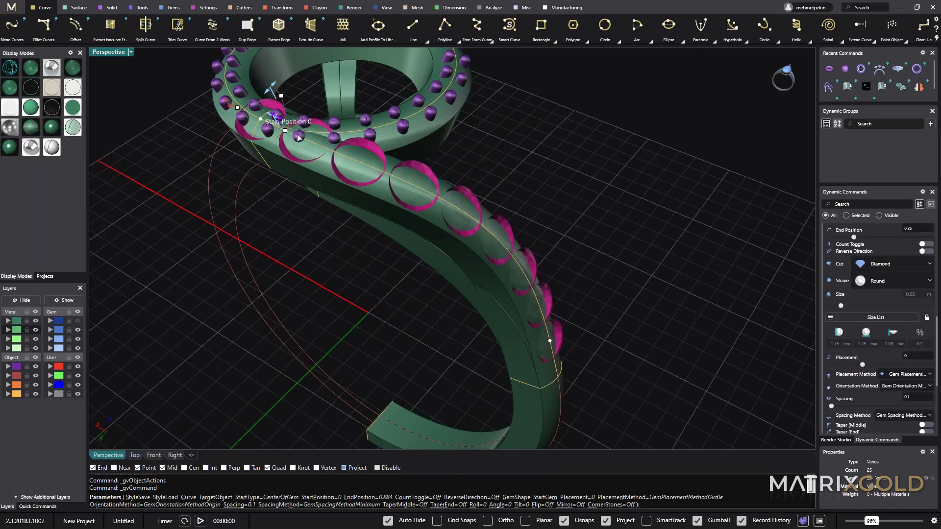
left_click_drag(299, 137, 391, 176)
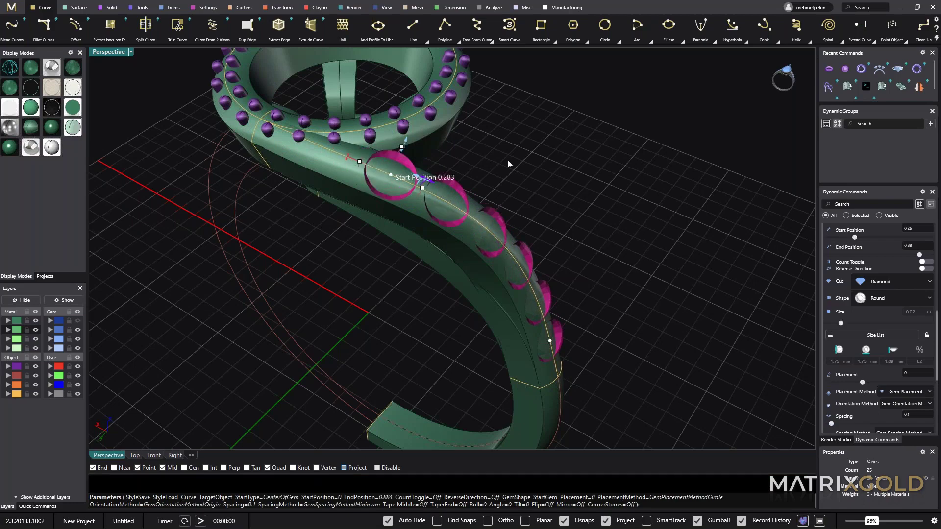
right_click_drag(509, 164, 346, 200)
scroll(346, 200, "down", 3)
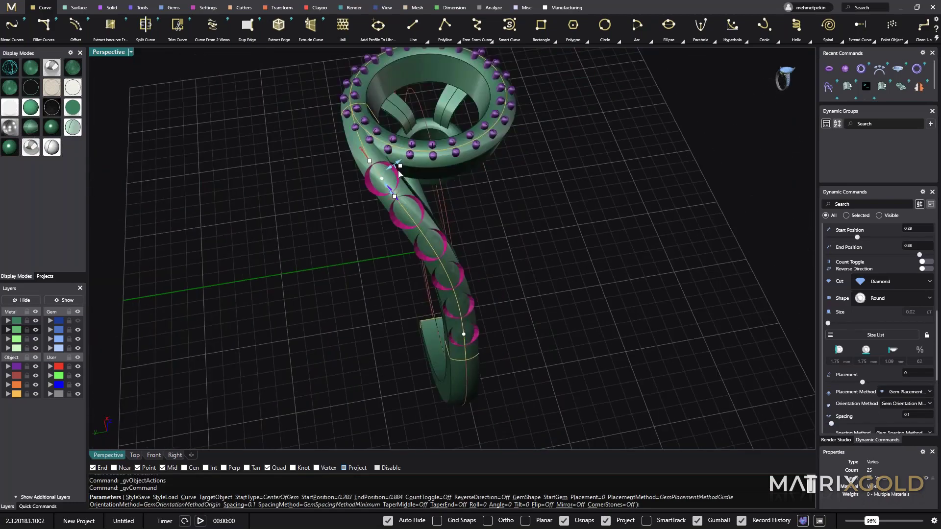
mouse_move(400, 172)
left_mouse_down()
mouse_move(376, 175)
mouse_move(381, 168)
left_mouse_up()
right_click_drag(356, 301, 529, 254)
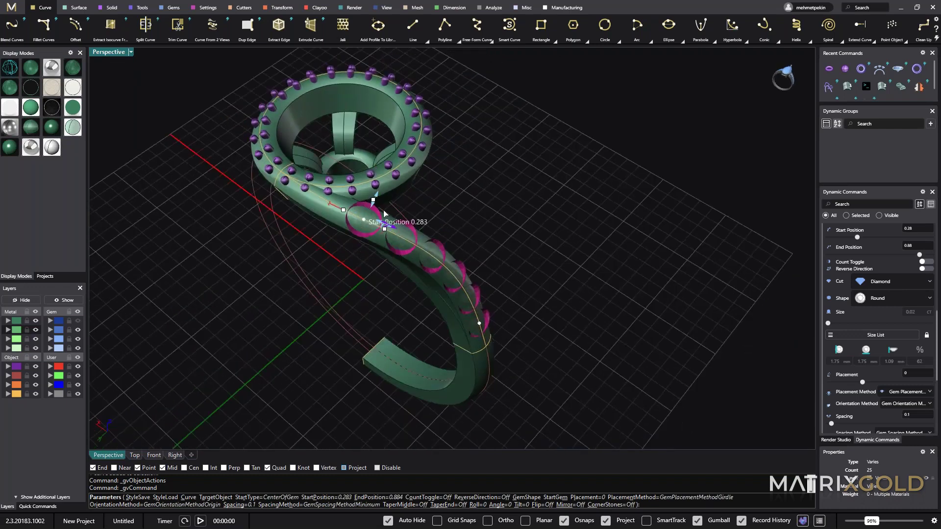
Step: Enable end tapering for the row of gems along the shoulder
scroll(385, 214, "up", 2)
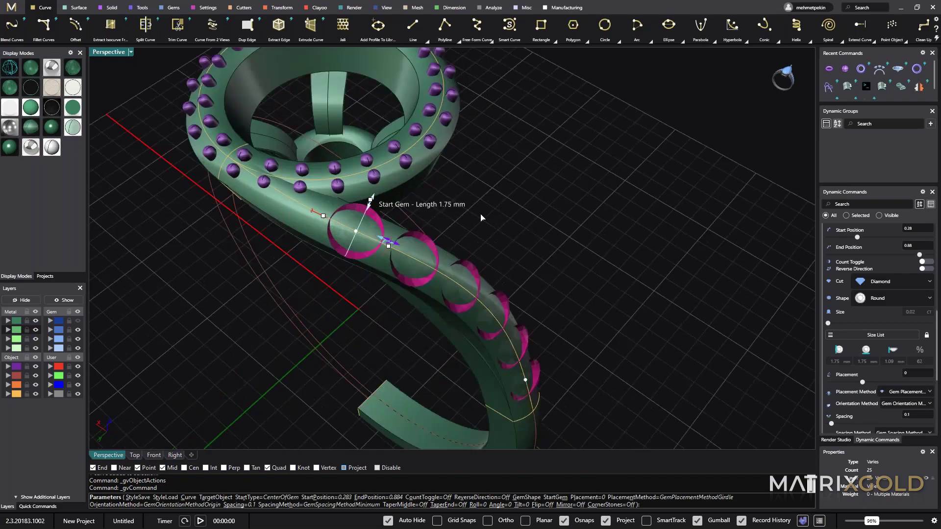
scroll(409, 165, "up", 3)
scroll(409, 165, "down", 5)
right_click_drag(510, 282, 602, 305)
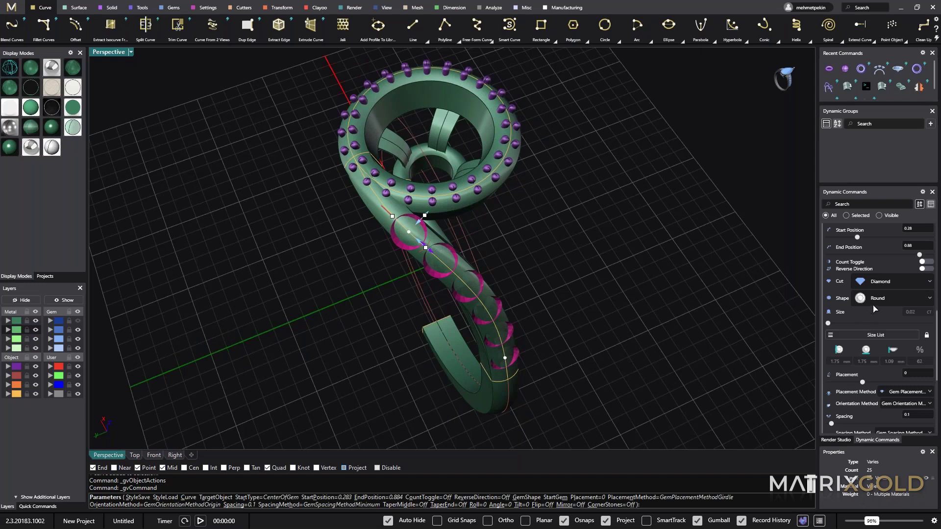
scroll(880, 319, "down", 3)
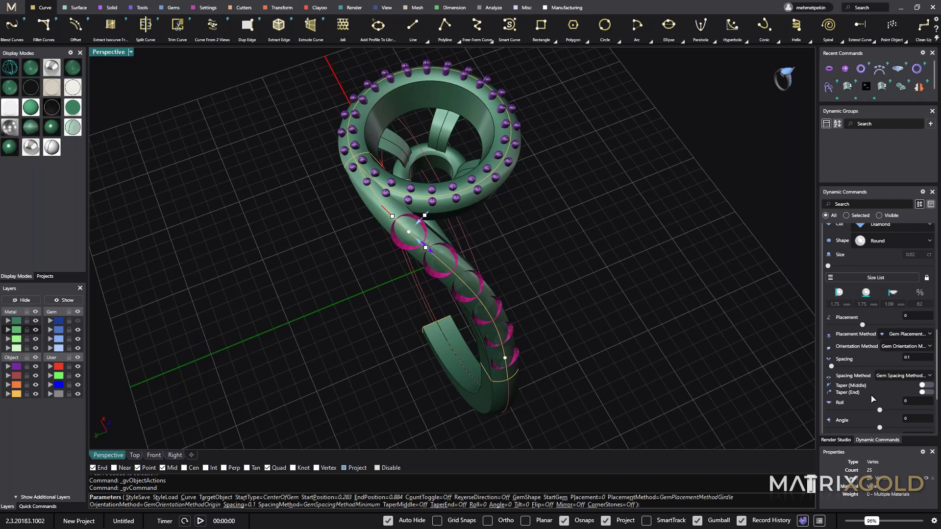
scroll(872, 398, "down", 1)
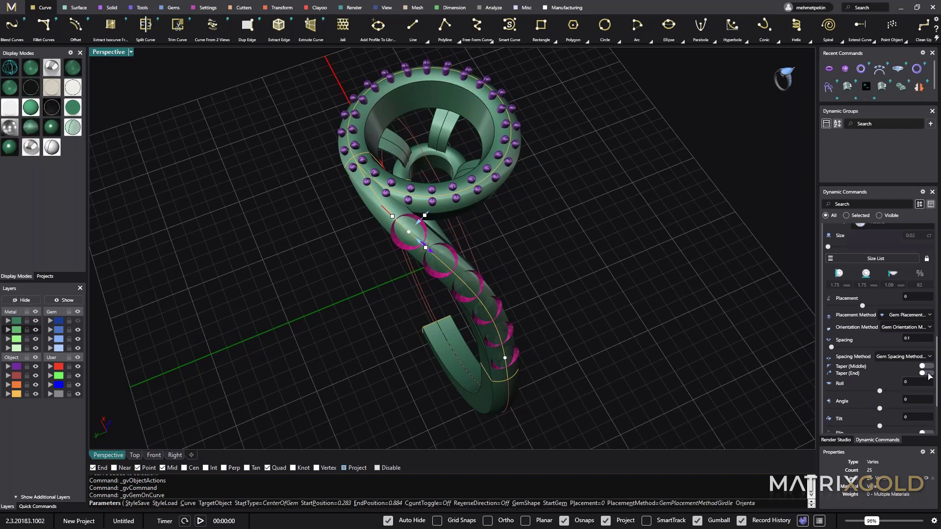
left_click(928, 373)
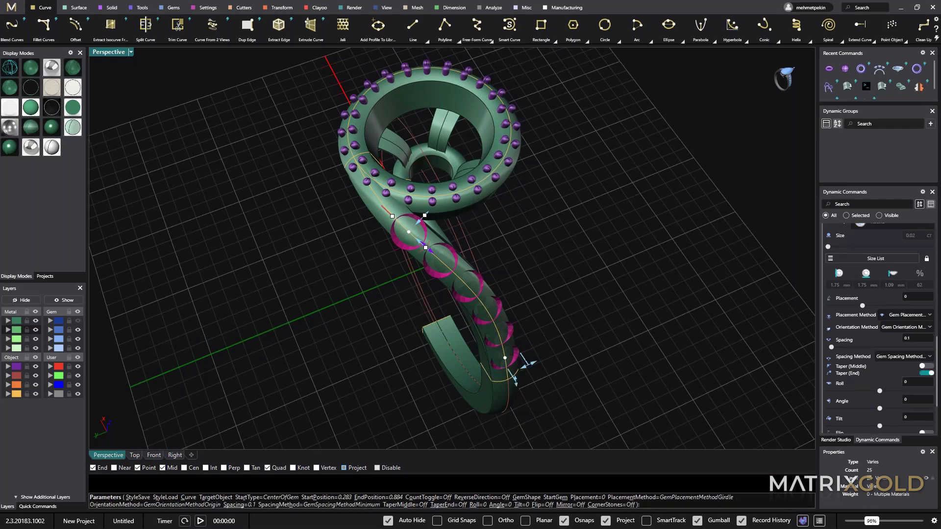
Step: Resize the shoulder row's start gem to 1.10 mm and its end gem to 1.50 mm
right_click_drag(441, 294, 489, 273)
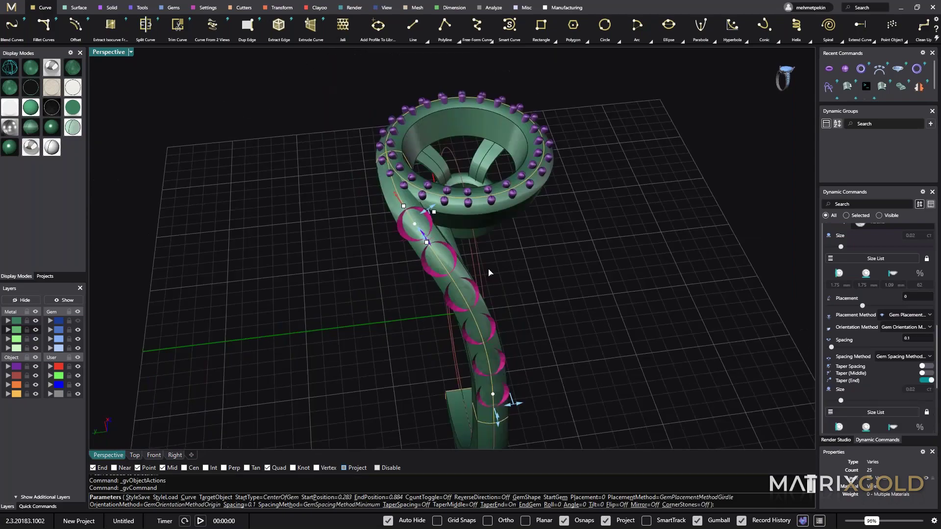
scroll(417, 198, "up", 5)
left_click_drag(445, 221, 431, 229)
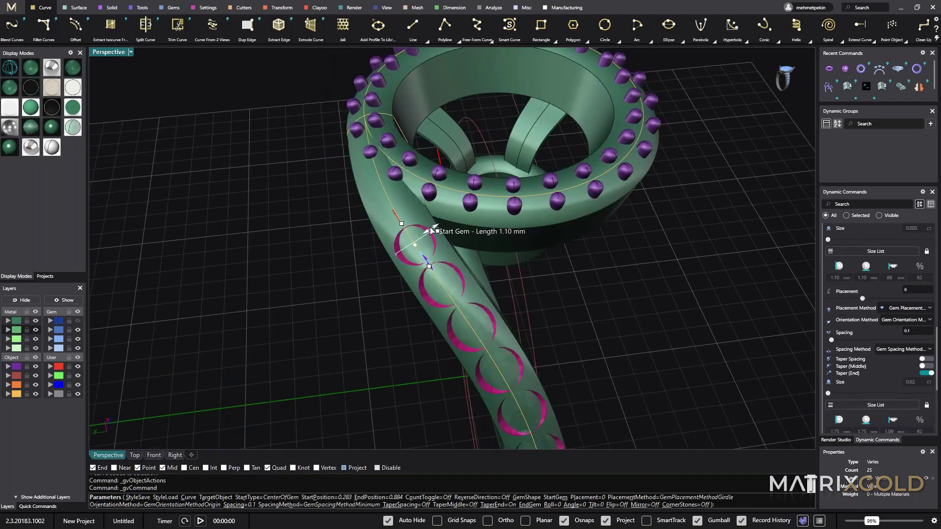
scroll(549, 286, "down", 4)
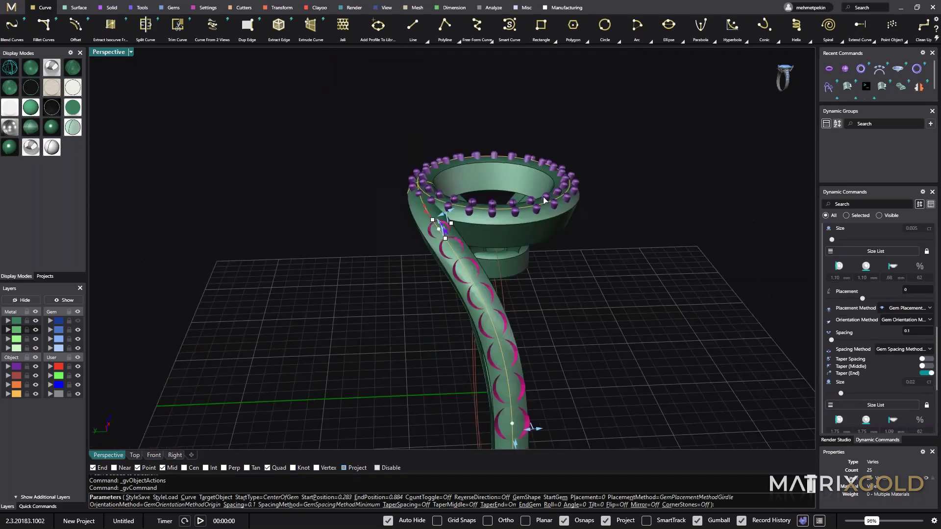
right_click_drag(543, 196, 529, 342)
scroll(530, 341, "up", 5)
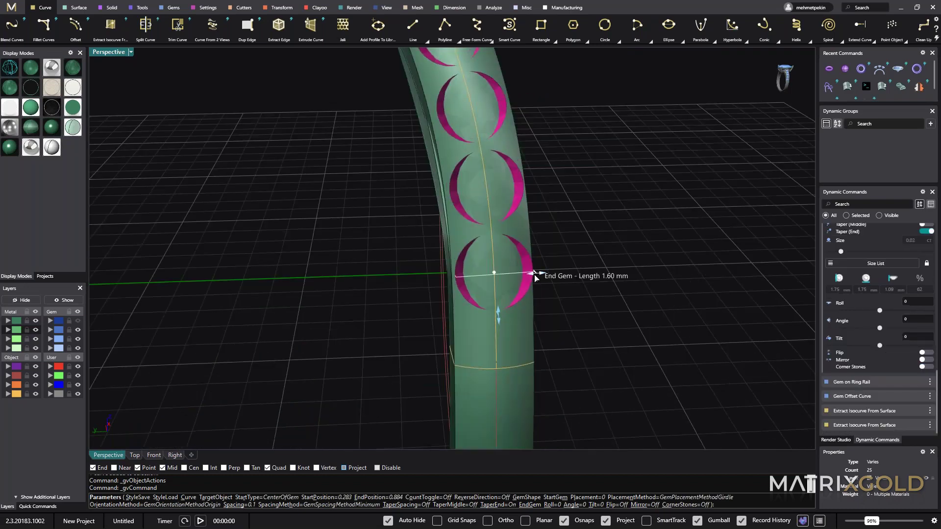
scroll(535, 277, "down", 1)
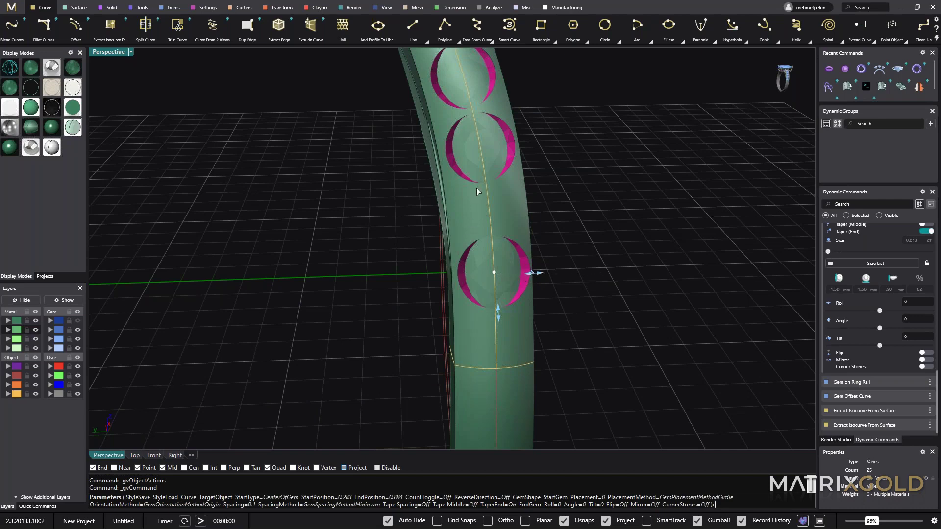
Step: Change the spacing method of the shoulder gems to Fixed
right_click_drag(556, 216, 613, 211)
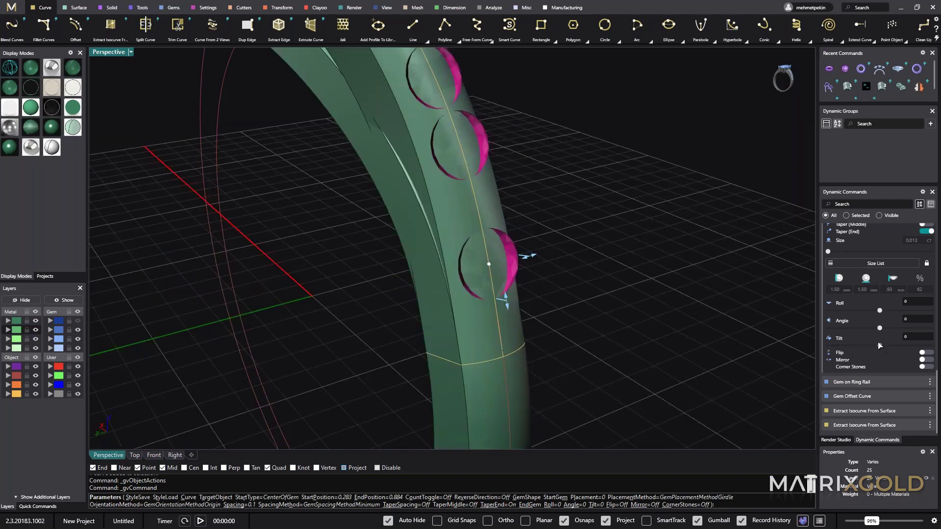
scroll(888, 330, "up", 1)
scroll(888, 330, "up", 1)
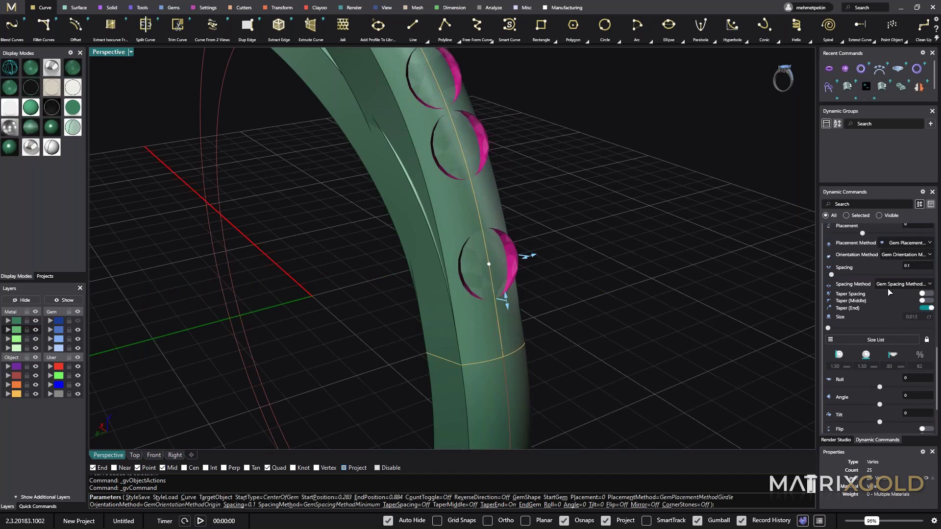
left_click(921, 285)
left_click(877, 316)
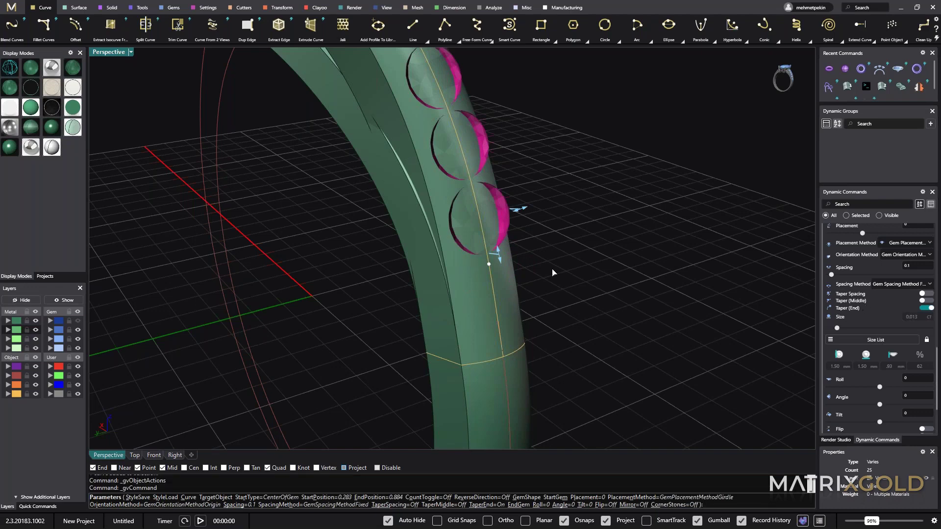
Step: Extend the shoulder gem row to end position about 0.898 and reduce its end gem to 1.40 mm
scroll(572, 362, "down", 1)
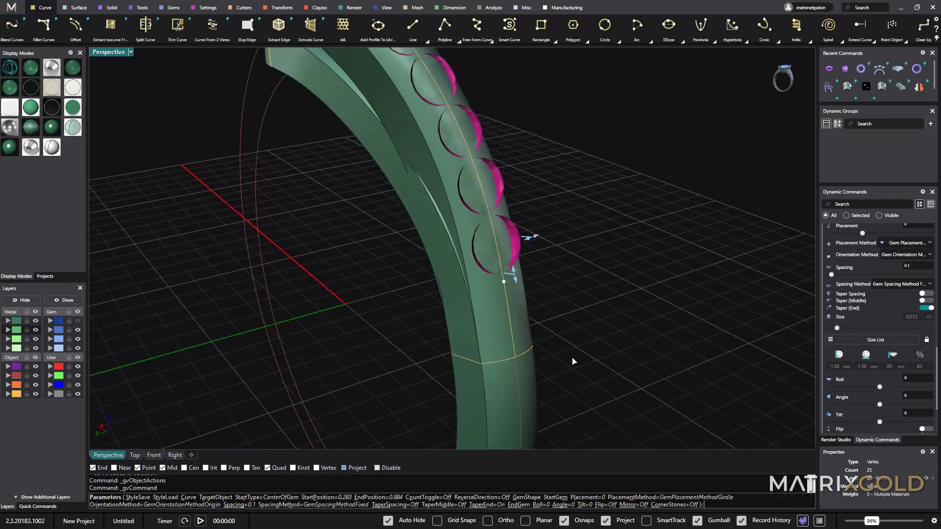
scroll(526, 239, "down", 5)
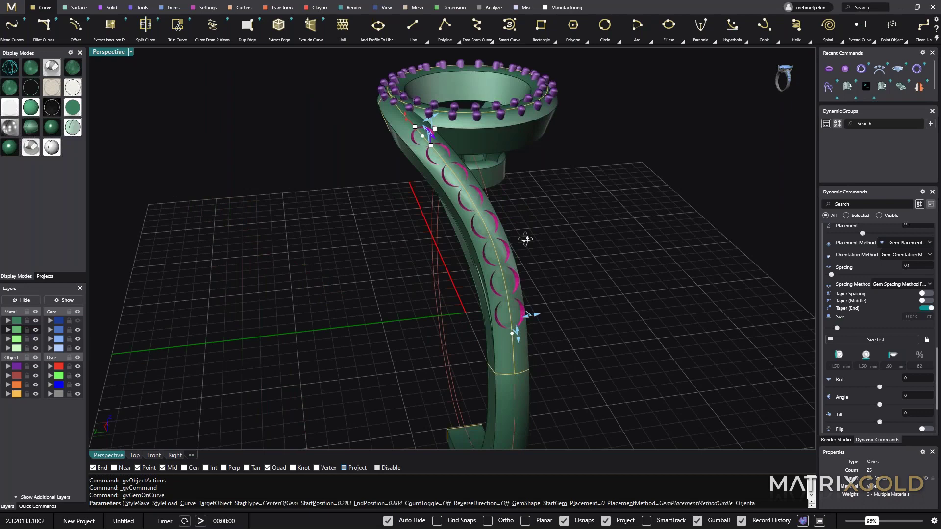
scroll(516, 325, "up", 5)
mouse_move(516, 326)
left_mouse_down()
mouse_move(519, 348)
mouse_move(522, 334)
left_mouse_up()
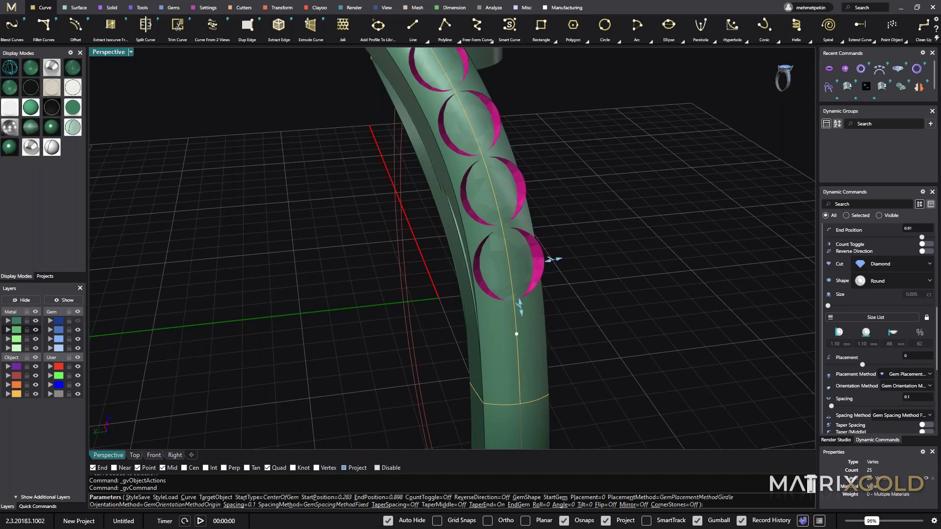
right_click_drag(608, 283, 536, 288)
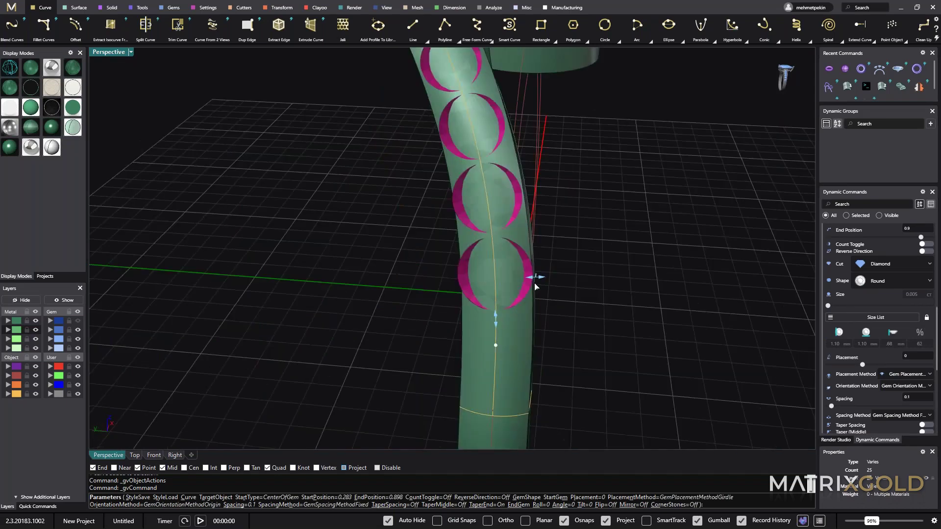
left_click_drag(535, 287, 524, 318)
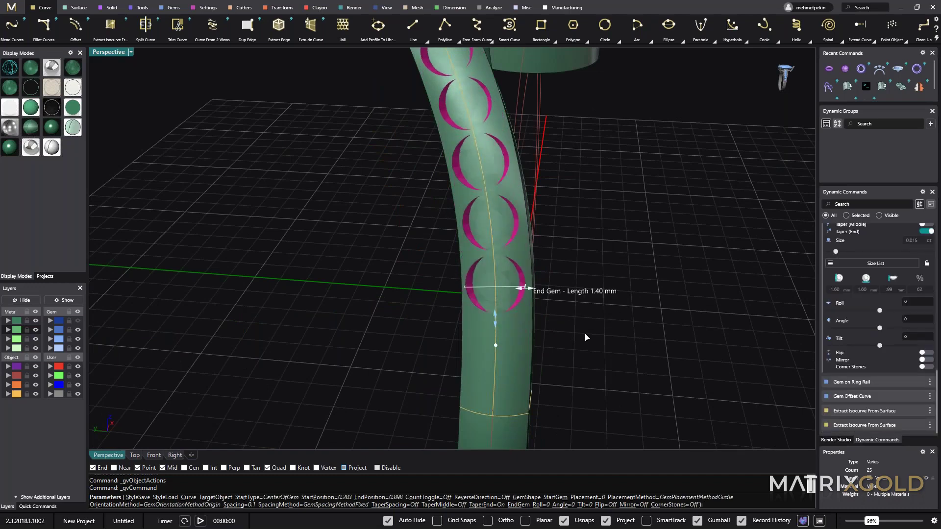
Step: Shift the start position of the shoulder gem row to about 0.28
right_click_drag(586, 337, 896, 280)
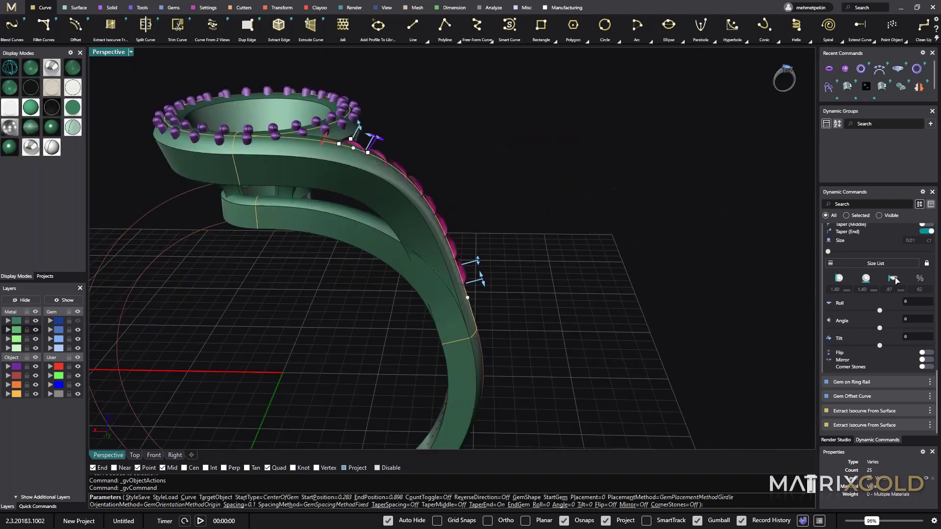
right_click_drag(478, 186, 353, 220)
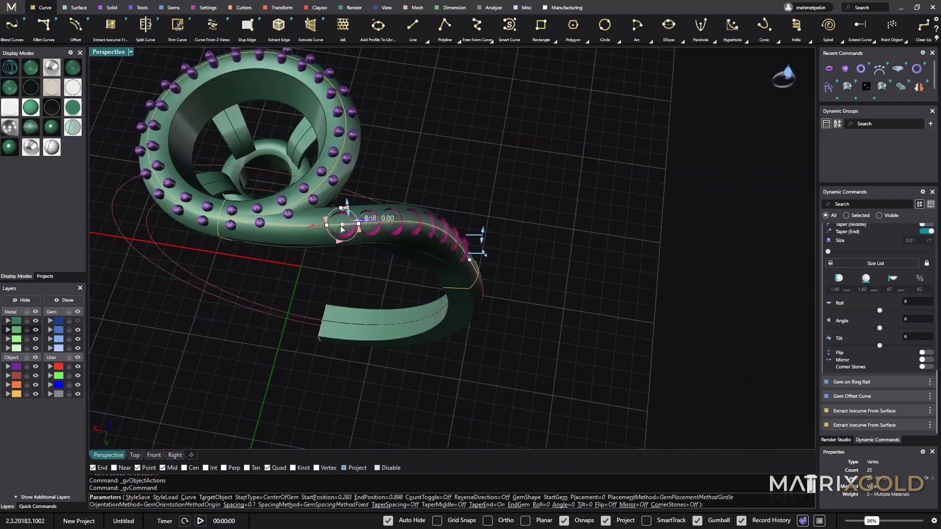
left_click_drag(339, 227, 343, 228)
Step: Set the shoulder gems' placement method to Table and accept Gems On Curve
scroll(892, 293, "up", 8)
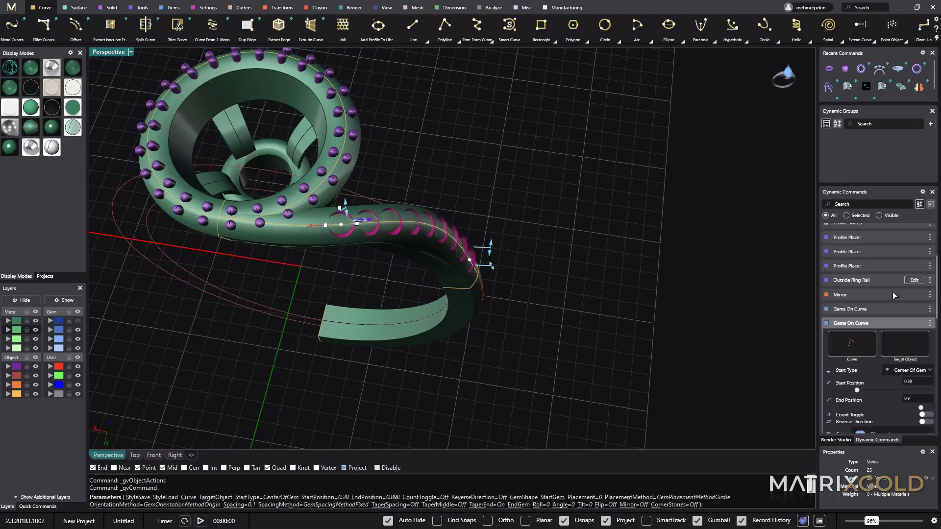
scroll(904, 375, "down", 2)
scroll(905, 375, "down", 1)
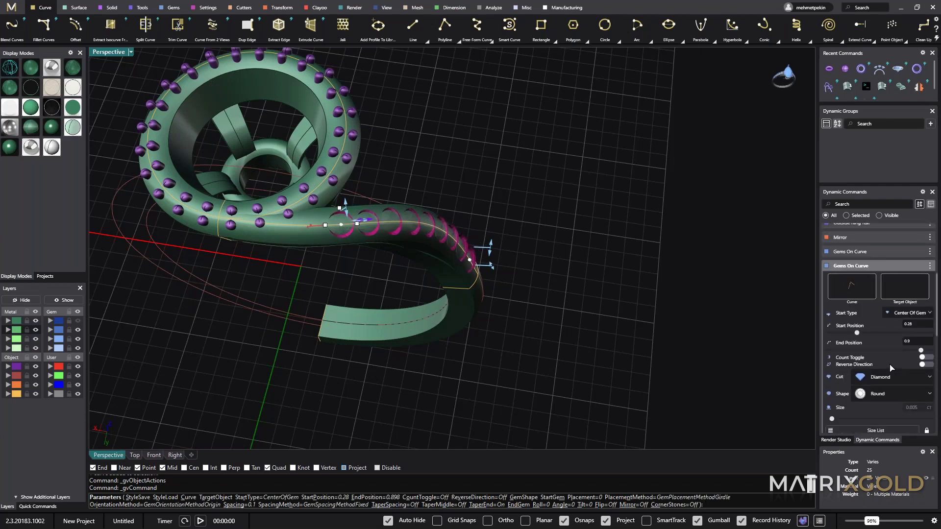
scroll(893, 368, "down", 7)
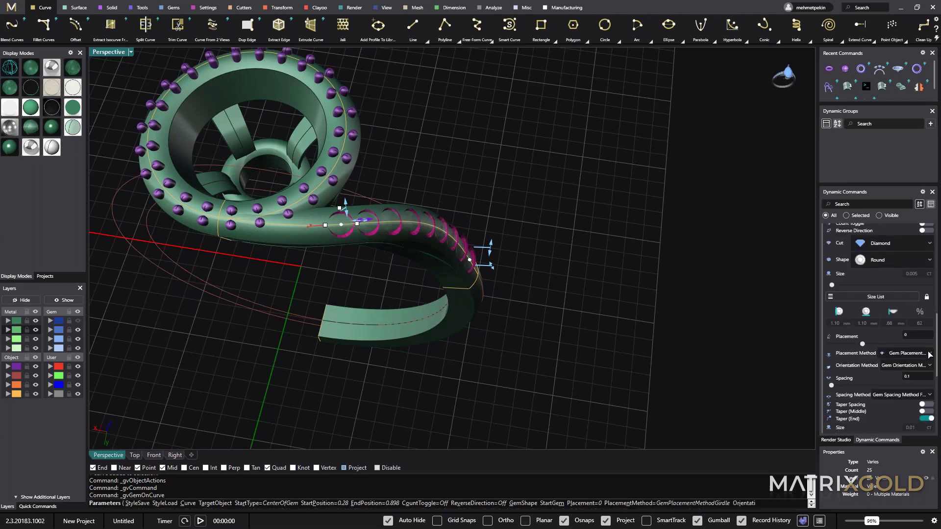
left_click(906, 353)
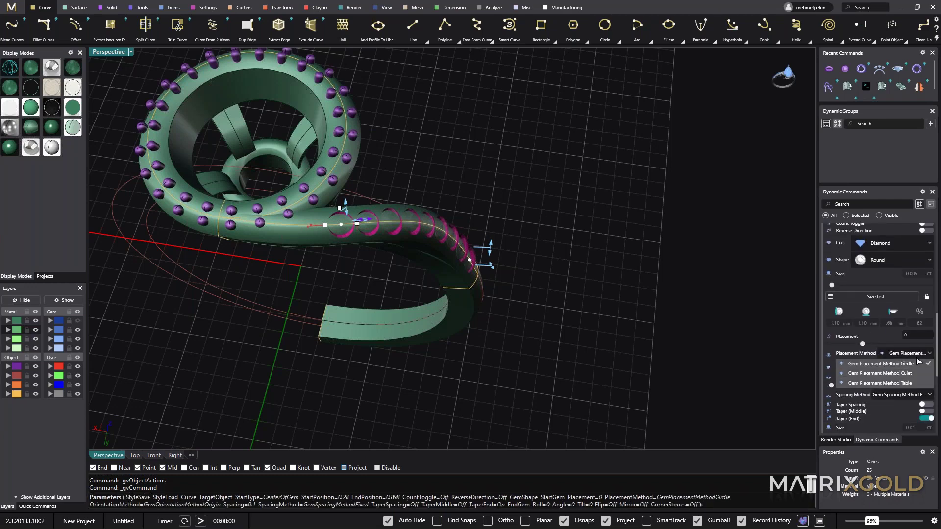
left_click(901, 384)
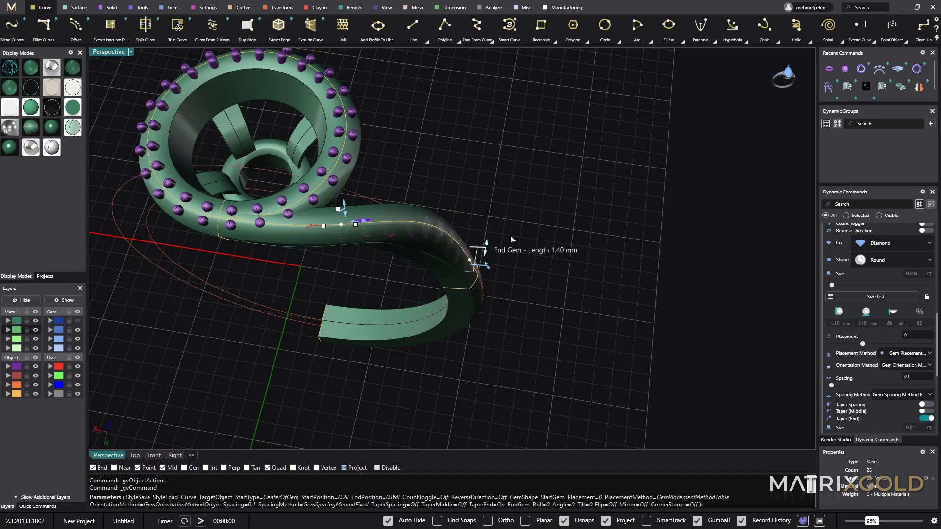
mouse_move(511, 240)
right_mouse_down()
mouse_move(513, 201)
mouse_move(530, 224)
mouse_move(537, 191)
mouse_move(513, 223)
right_mouse_up()
right_click(530, 224)
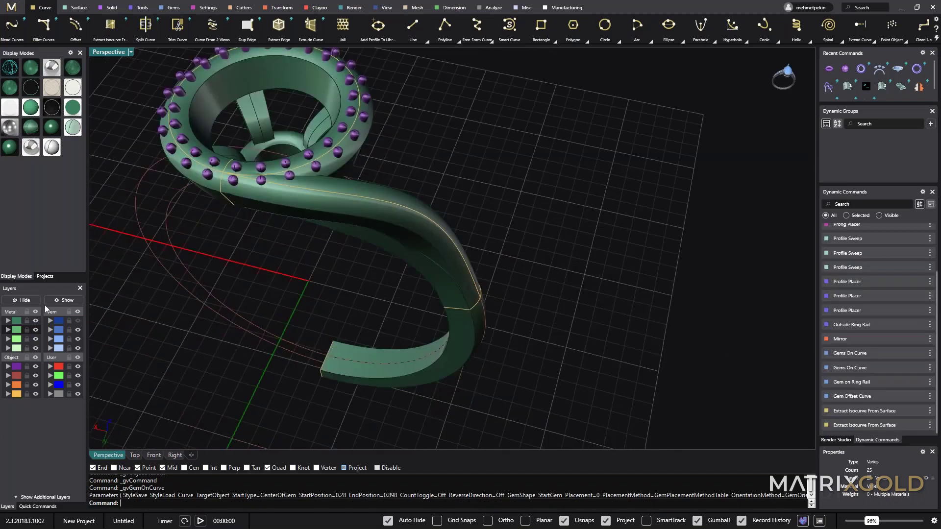
Step: Switch the viewport to wireframe display and show the hidden gem layer
left_click(10, 68)
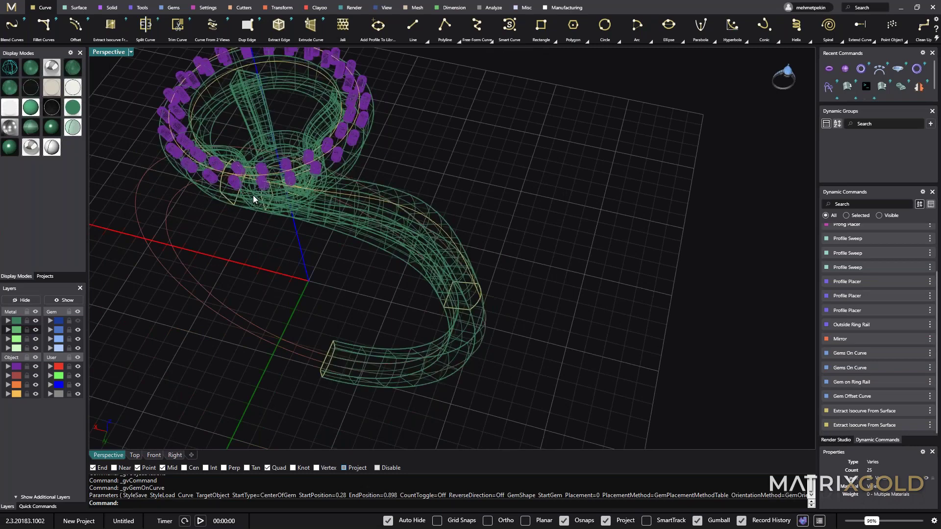
right_click_drag(253, 195, 529, 208)
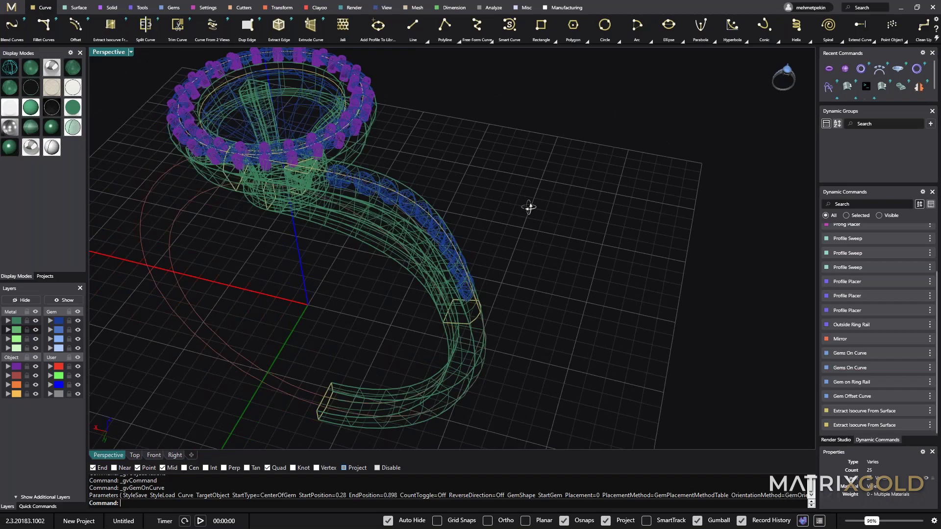
scroll(377, 230, "up", 5)
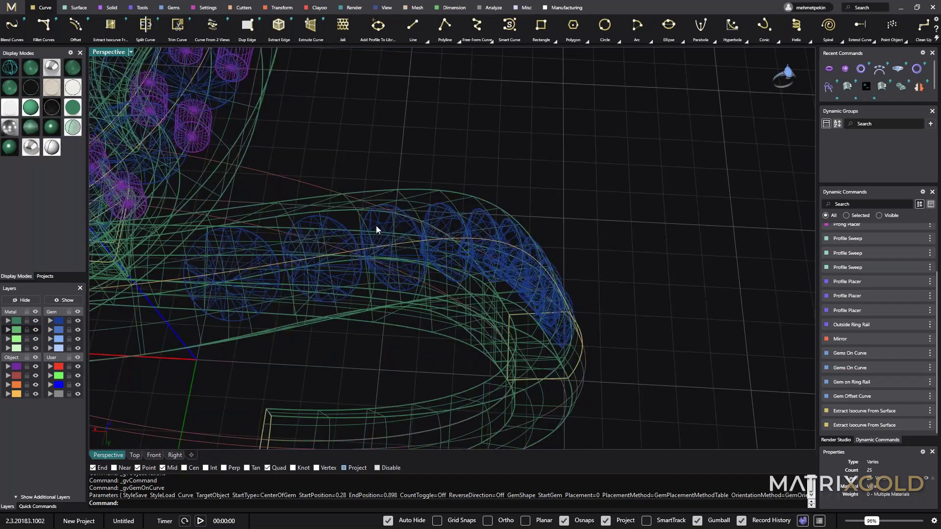
scroll(375, 225, "down", 5)
Step: Select the row of shoulder gems and add a Channel Cutter to them
left_click(509, 220)
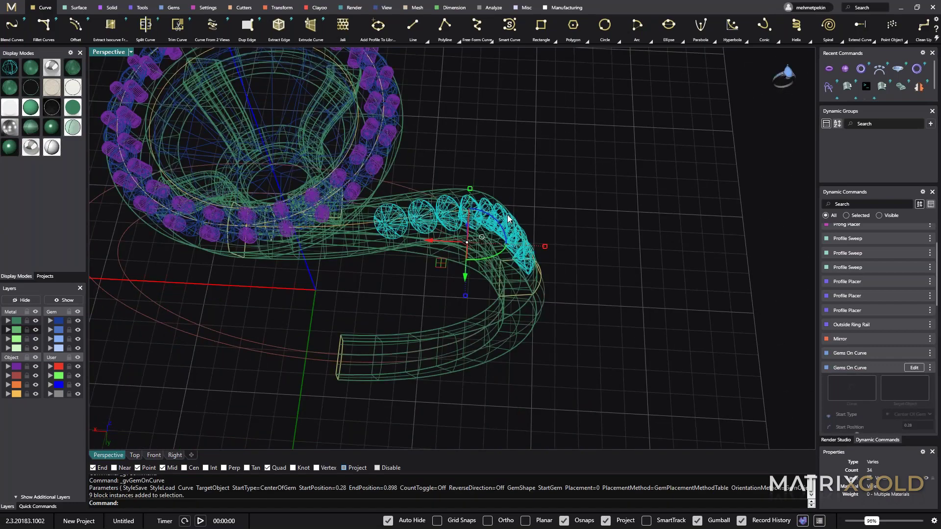
scroll(509, 219, "down", 4)
right_click_drag(508, 219, 549, 169)
middle_click(549, 169)
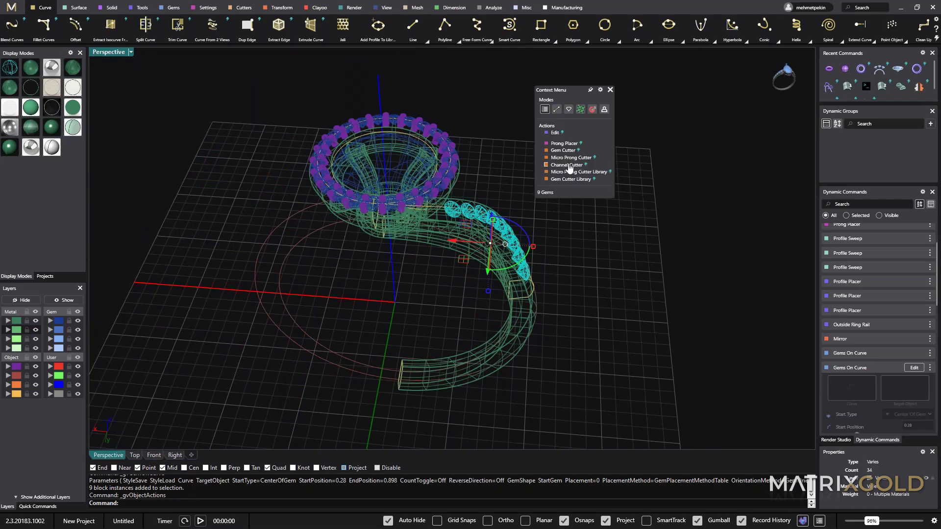
left_click(569, 166)
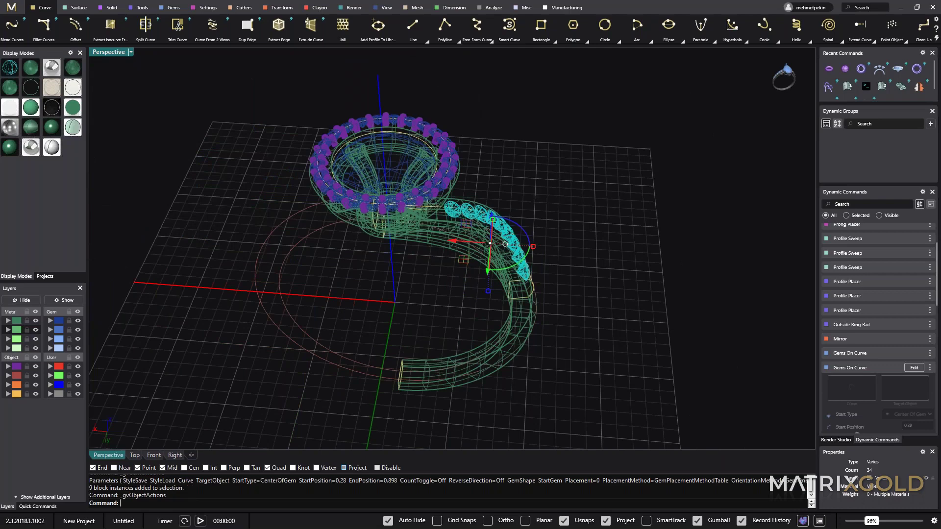
right_click_drag(576, 246, 575, 172)
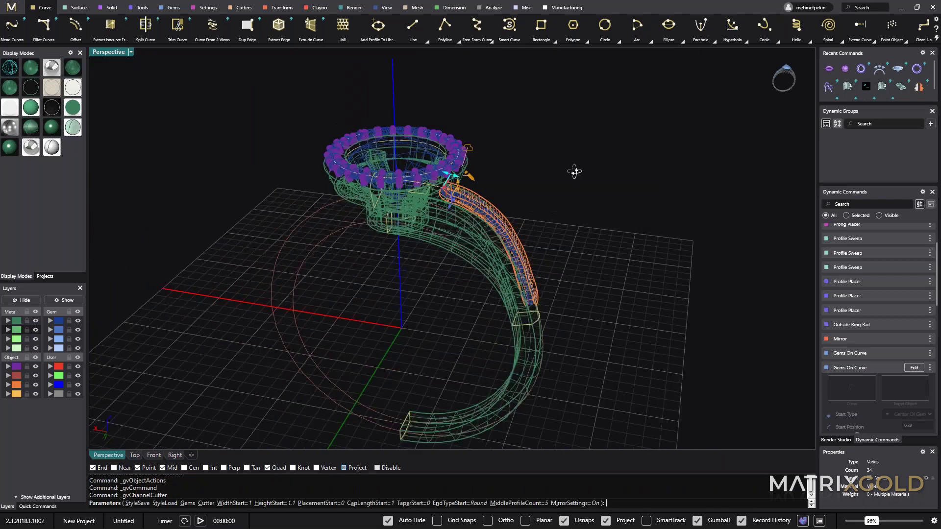
scroll(466, 198, "up", 6)
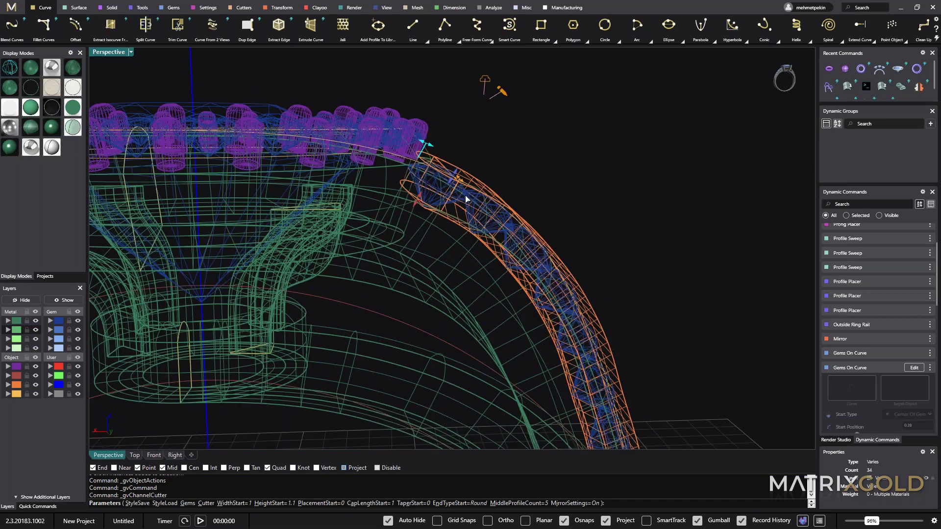
scroll(465, 198, "down", 6)
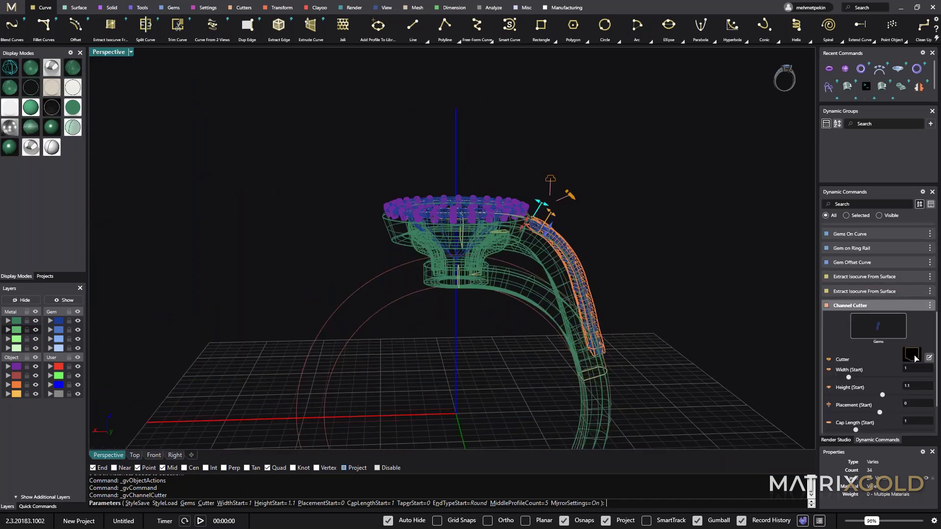
Step: Set the channel cutter's profile to Channel 04 from the Cutter library
left_click(912, 356)
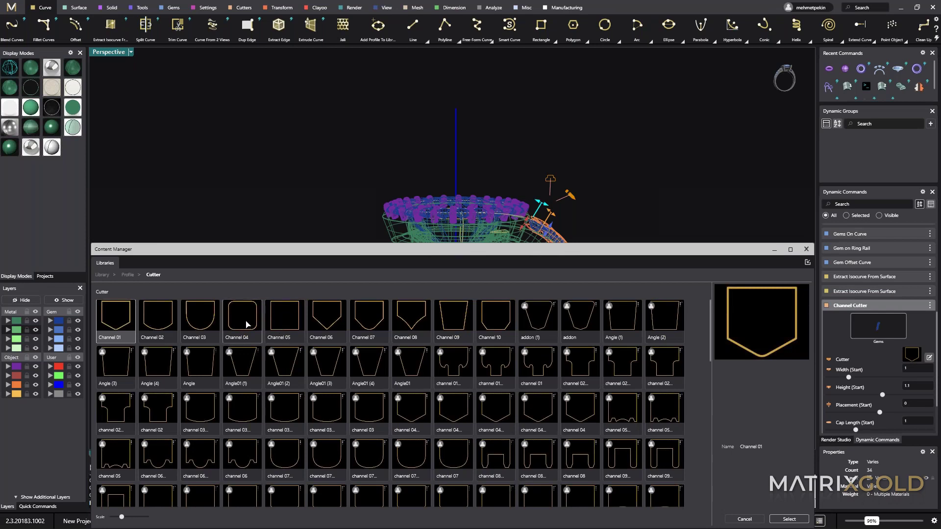
left_click(248, 325)
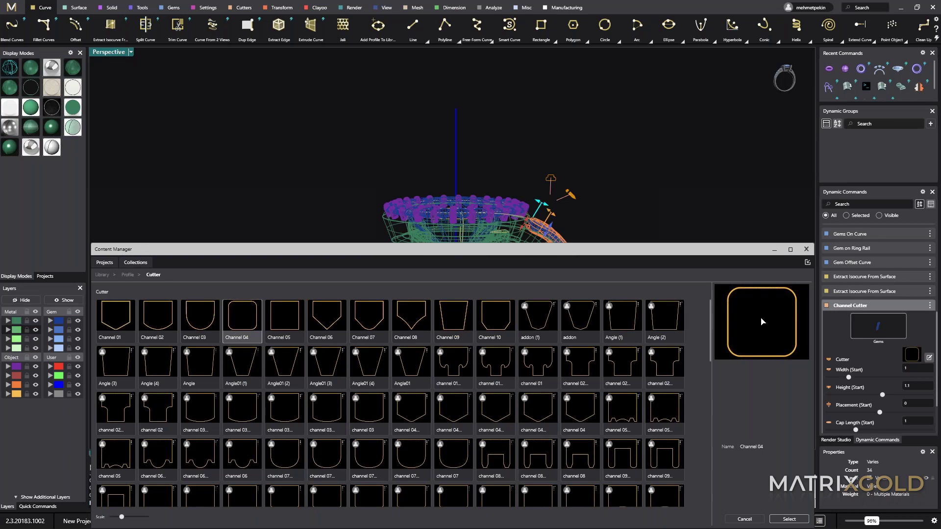
left_click(804, 251)
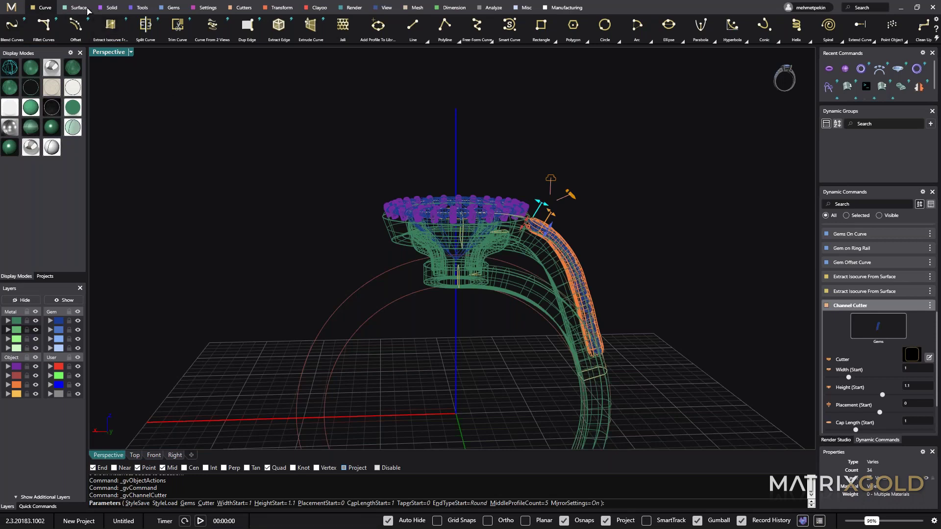
left_click(12, 8)
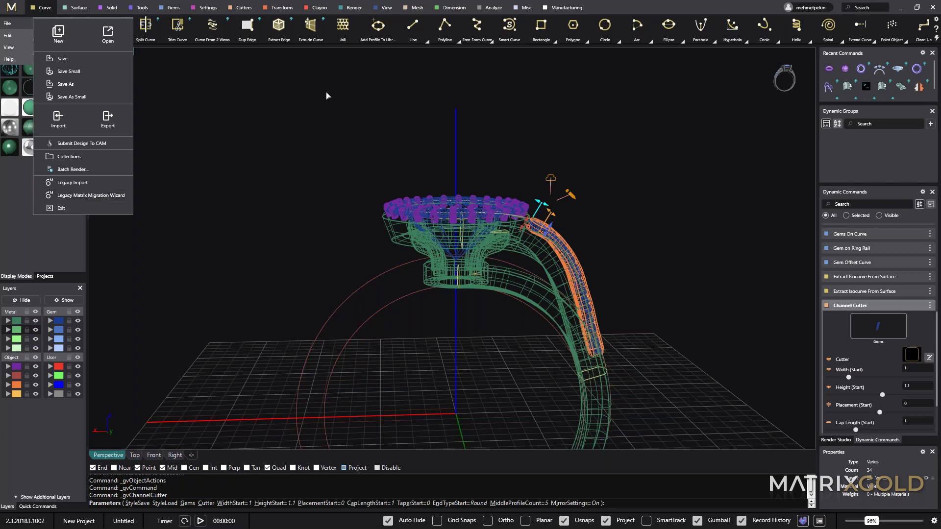
left_click(300, 114)
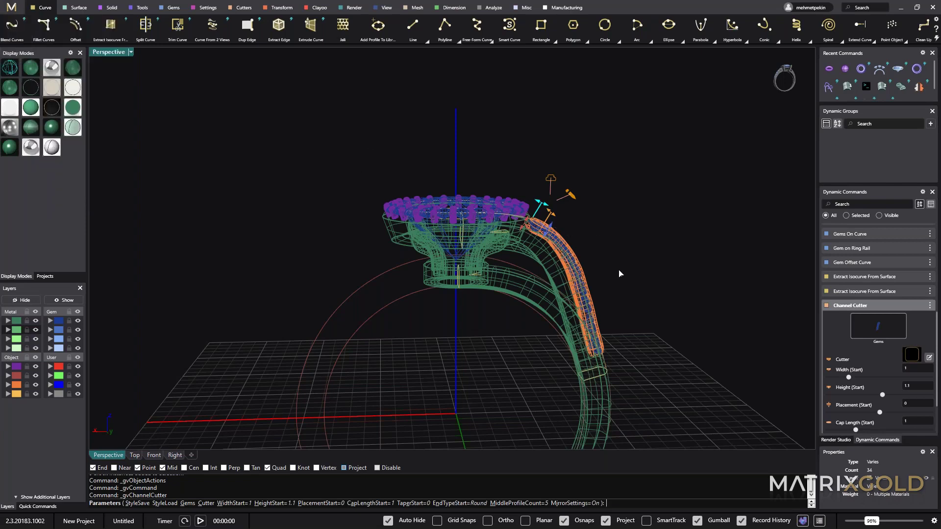
Step: Change the channel cutter's start end type to Flat
right_click_drag(620, 273, 475, 332)
scroll(476, 332, "down", 4)
scroll(476, 332, "up", 3)
scroll(876, 363, "down", 3)
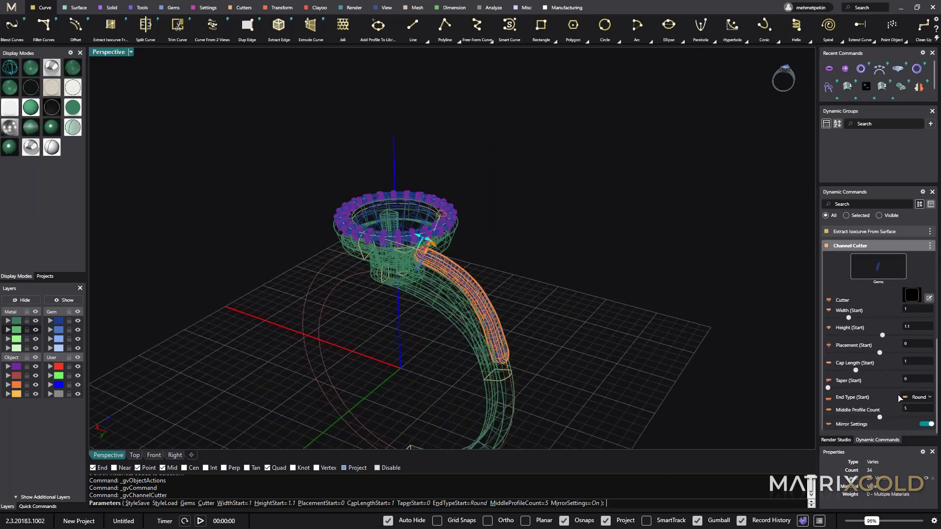
left_click(926, 401)
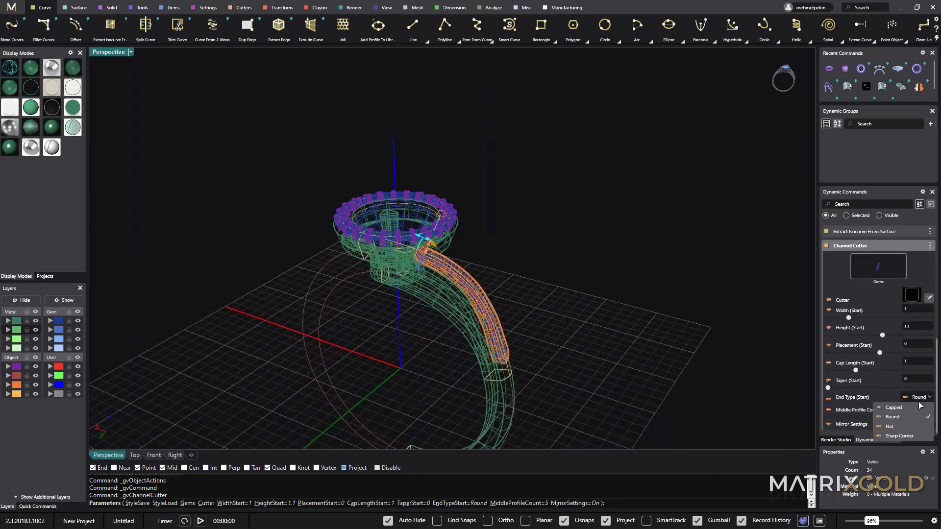
left_click(902, 426)
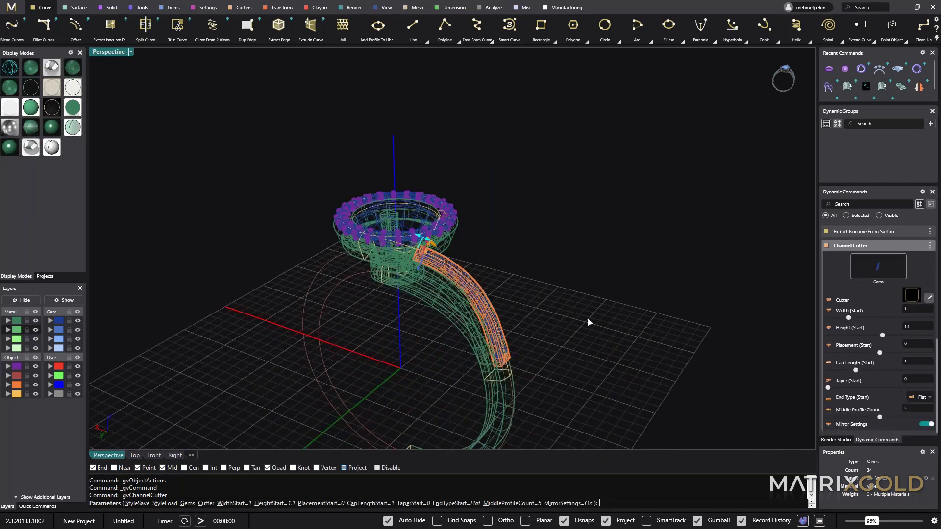
Step: Set the channel cutter's start height to 1.5 (150 %)
right_click_drag(589, 322, 579, 330)
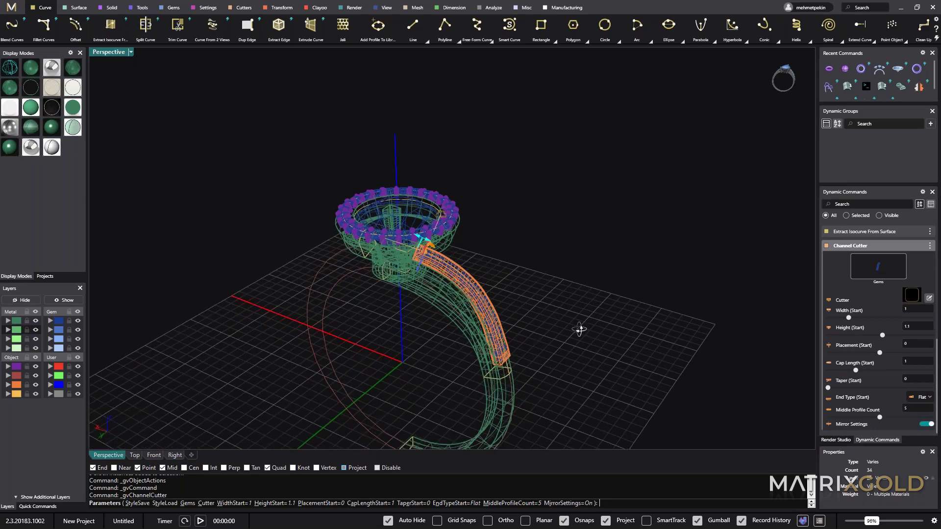
scroll(455, 305, "up", 5)
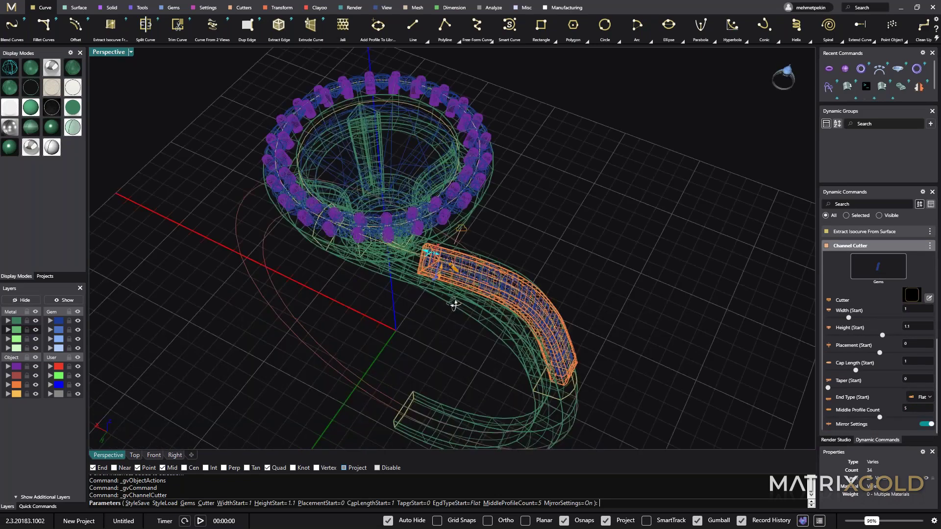
scroll(455, 304, "up", 5)
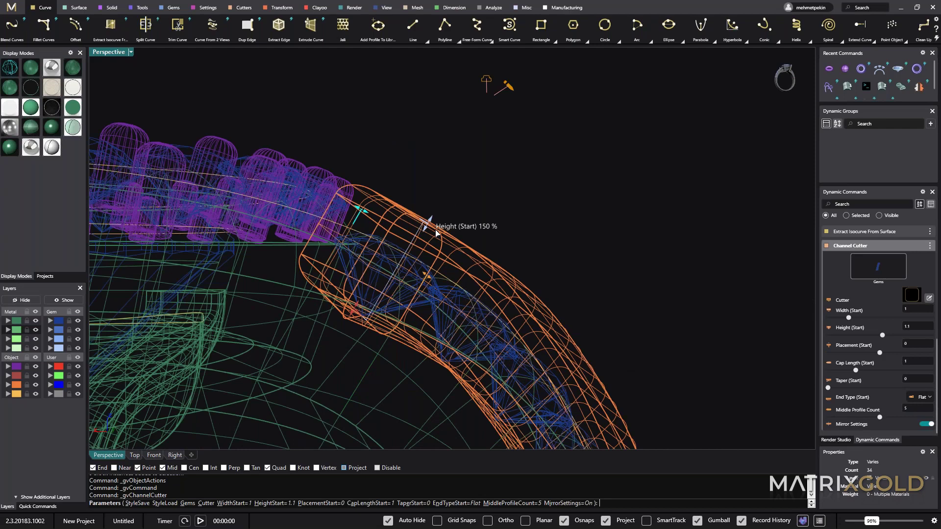
left_click(436, 230)
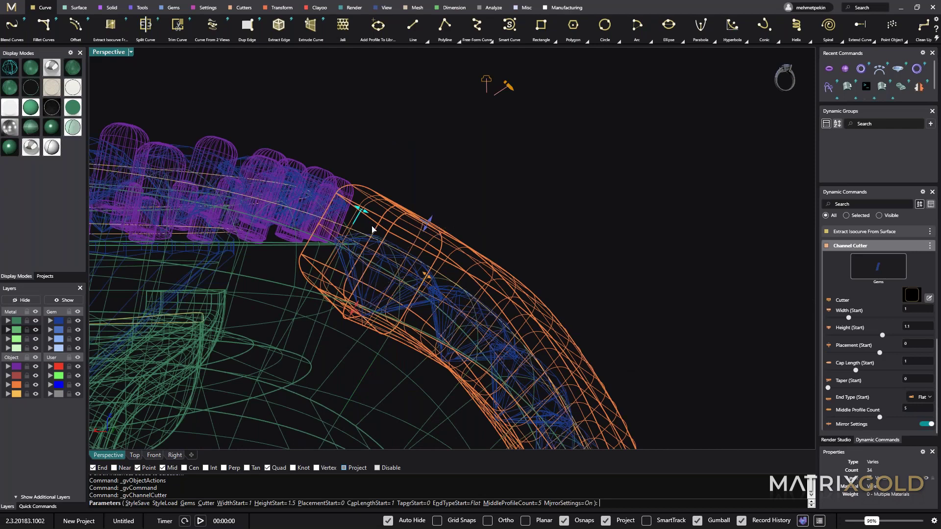
Step: Raise the channel cutter above the shoulder gems to a start placement of 0.7
scroll(373, 230, "down", 3)
right_click_drag(367, 253, 397, 284)
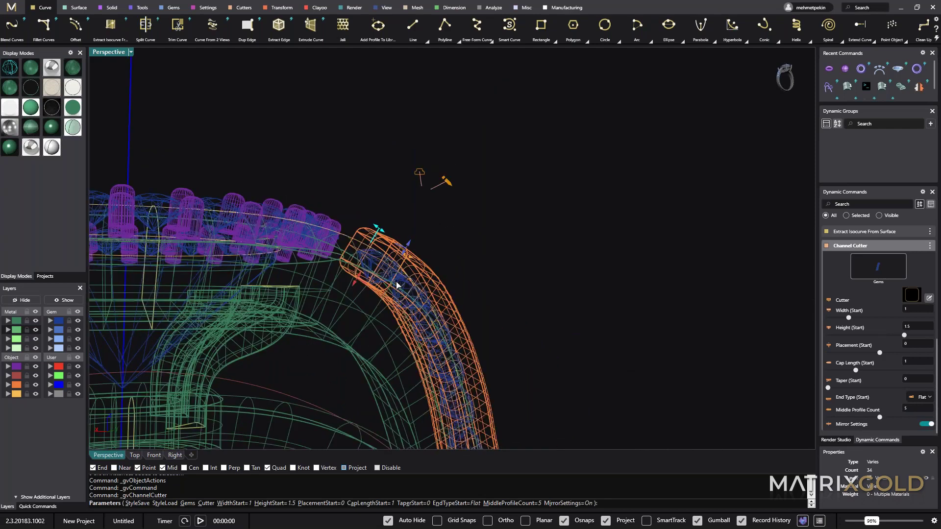
scroll(387, 287, "up", 3)
left_click_drag(372, 288, 398, 255)
right_click_drag(580, 198, 552, 201)
scroll(408, 253, "up", 4)
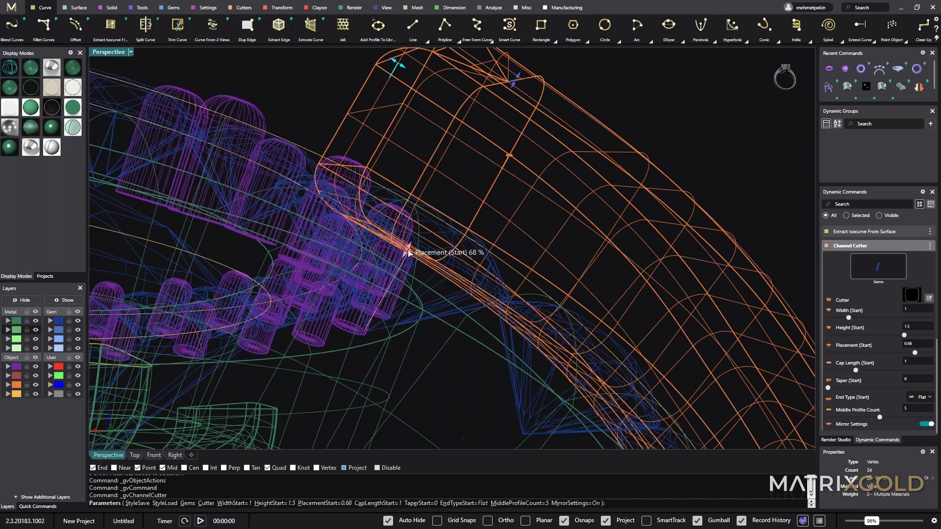
left_click_drag(409, 253, 439, 268)
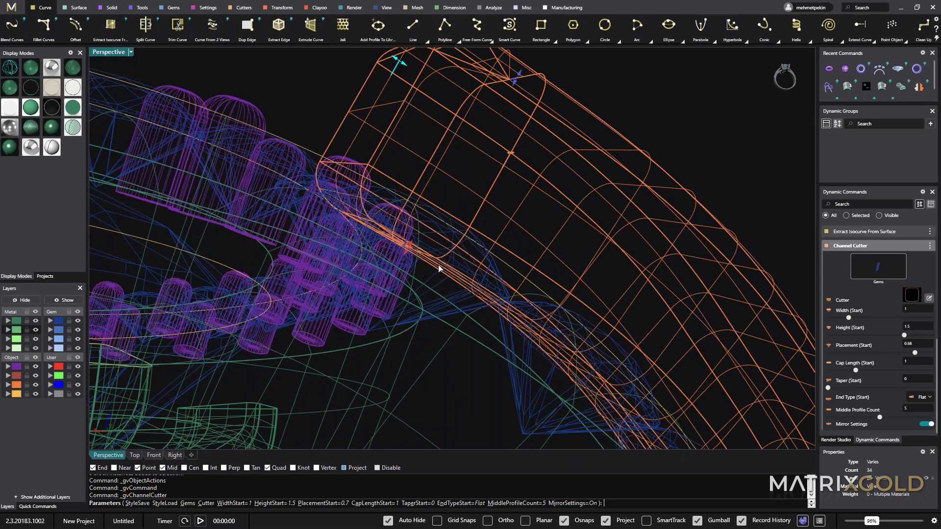
Step: Try start cap lengths of 1.5 and 1.2 mm on the channel cutter and return it to 1 mm
right_click_drag(439, 269, 388, 194)
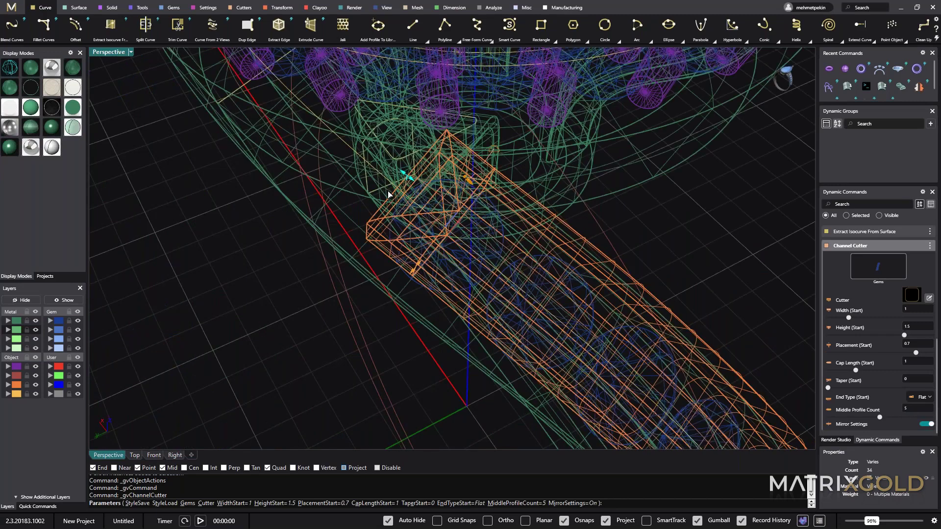
left_click_drag(388, 194, 360, 203)
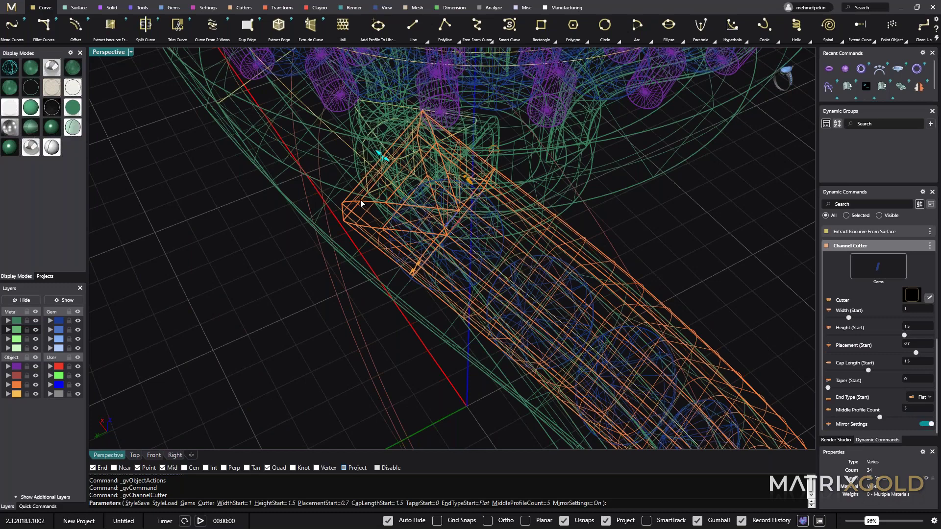
mouse_move(361, 203)
right_mouse_down()
mouse_move(438, 249)
mouse_move(344, 194)
right_mouse_up()
left_click_drag(344, 194, 359, 199)
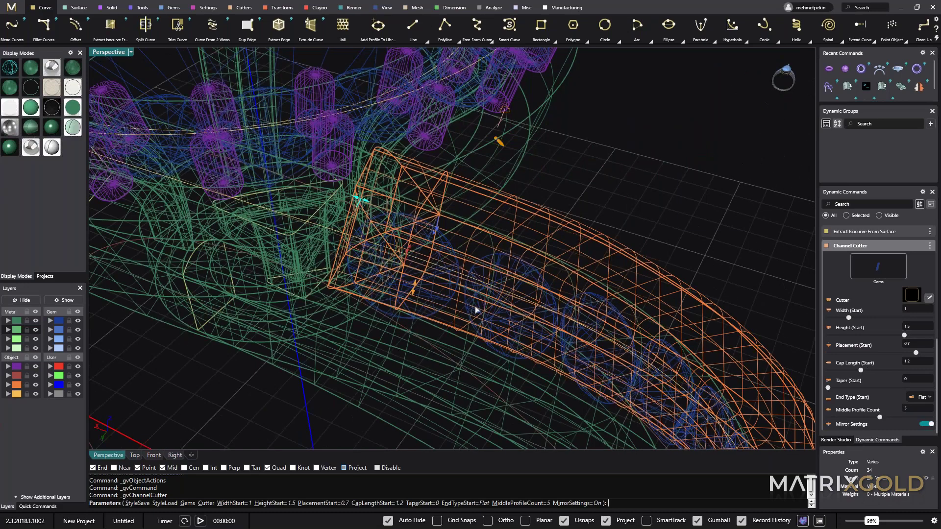
right_click_drag(475, 309, 441, 294)
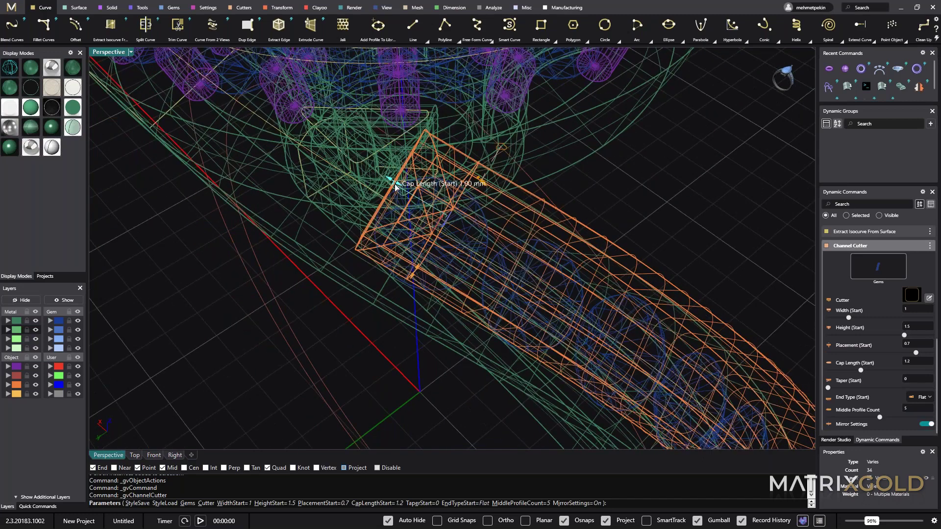
left_click_drag(396, 187, 395, 186)
Step: Narrow the channel cutter to a start width of 0.6 and accept the cutter
right_click_drag(395, 186, 418, 266)
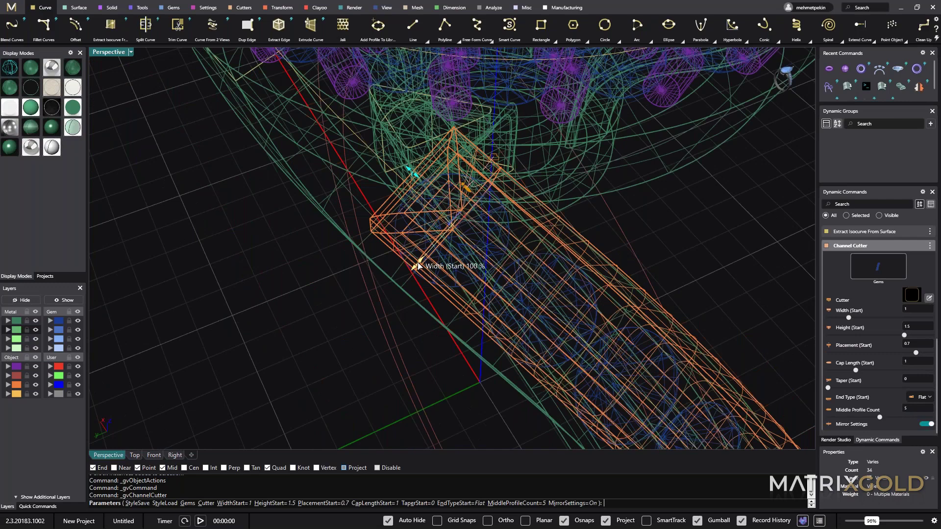
left_click_drag(418, 266, 430, 254)
mouse_move(431, 254)
right_mouse_down()
mouse_move(337, 304)
mouse_move(442, 240)
right_mouse_up()
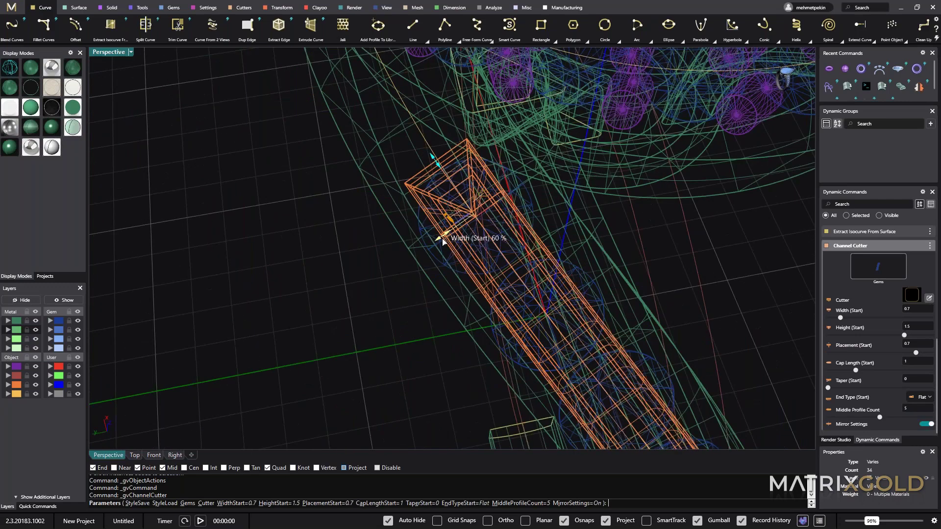
left_click_drag(443, 240, 440, 238)
right_click_drag(440, 238, 429, 321)
right_click(429, 320)
Step: Add micro prong cutters to the nine gems of the tapered shoulder row
left_click(429, 319)
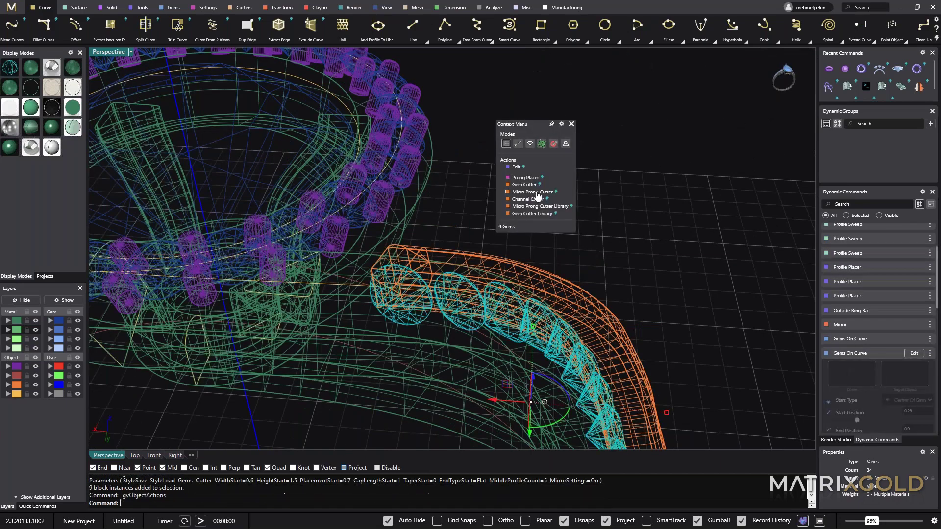
left_click(536, 191)
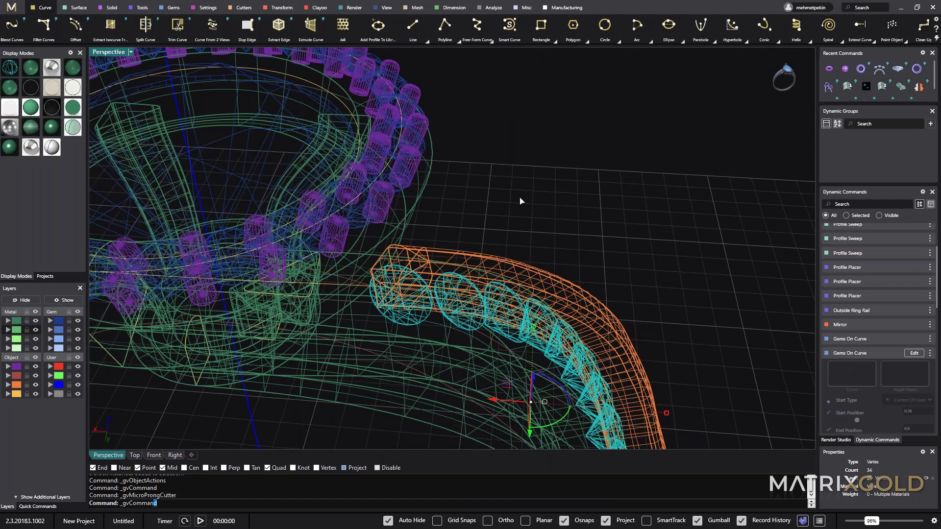
right_click_drag(520, 201, 369, 345)
left_click_drag(368, 345, 369, 346)
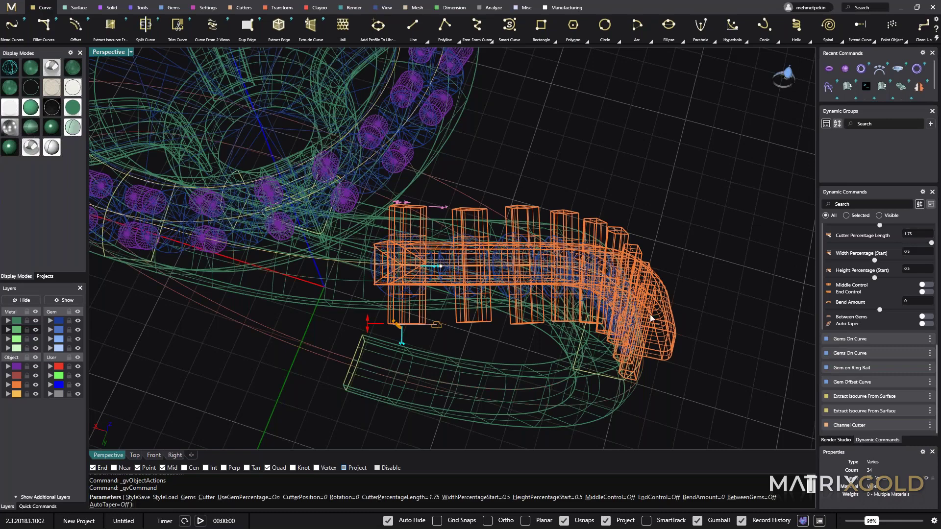
right_click_drag(651, 318, 636, 314)
scroll(636, 314, "down", 6)
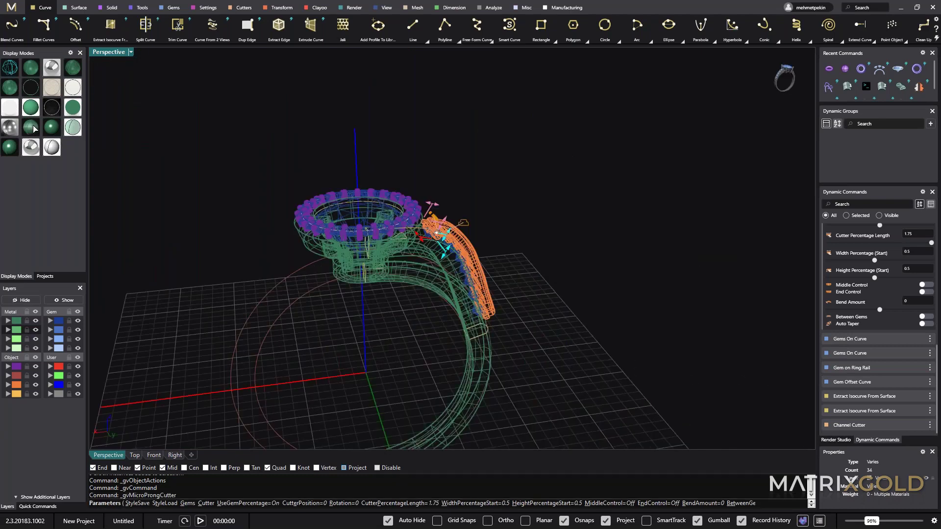
Step: Show the model in a shaded display mode and set the micro prong cutter's percentage length to 2.5
left_click(30, 127)
scroll(575, 279, "up", 5)
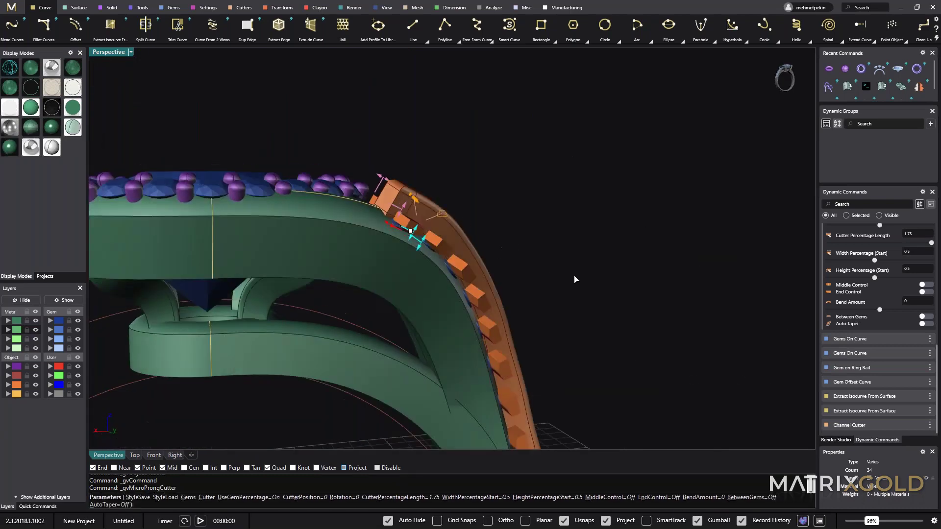
scroll(417, 214, "up", 2)
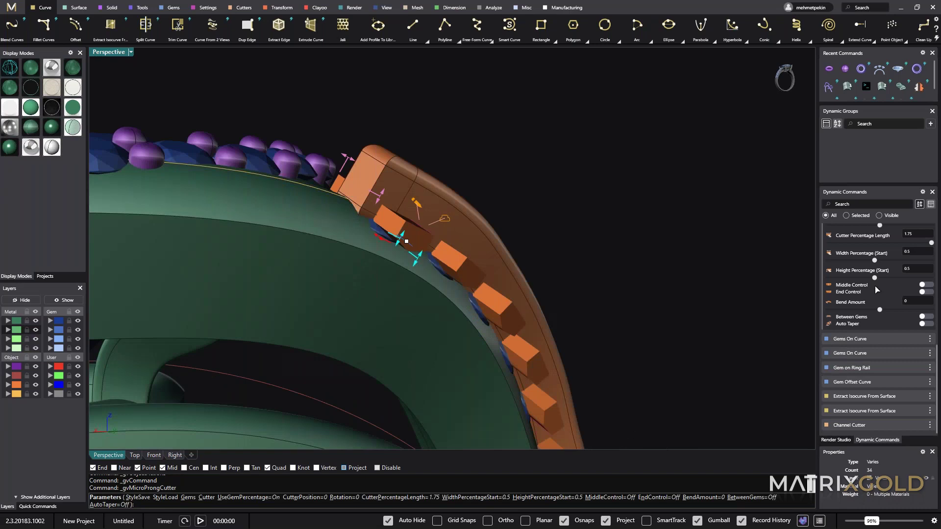
left_click(916, 235)
type("2.5")
key("Return")
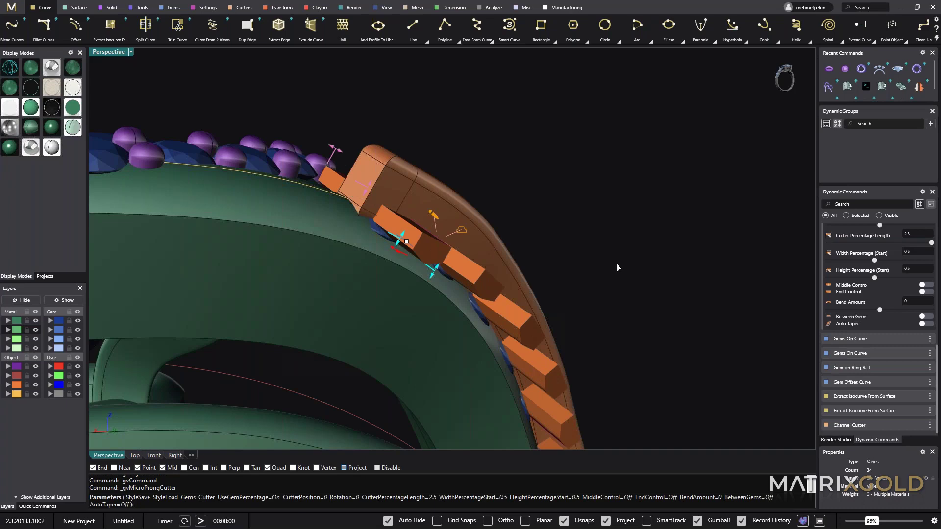
Step: Move the micro prong cutters to a position of 0.24 and increase their start height percentage to 1.05
right_click_drag(617, 268, 512, 218)
left_click_drag(423, 275, 431, 263)
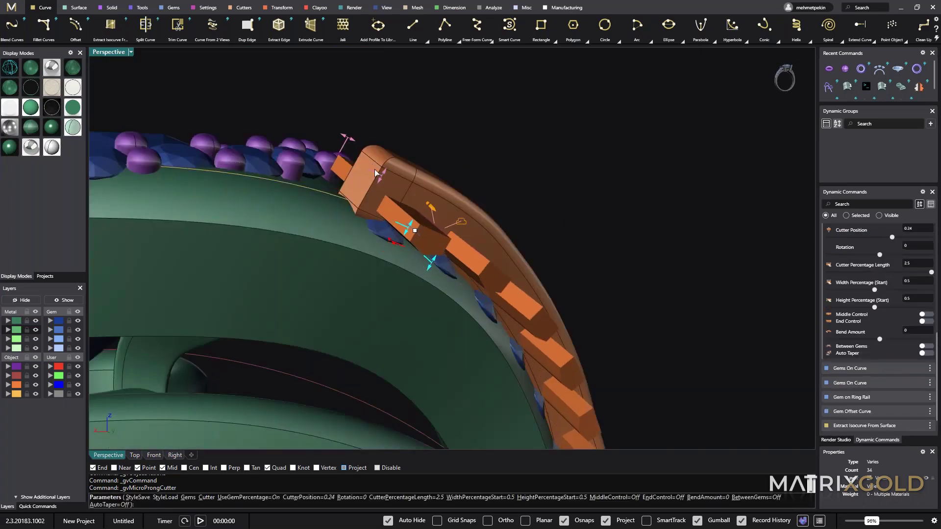
mouse_move(431, 275)
right_mouse_down()
mouse_move(422, 275)
mouse_move(441, 270)
right_mouse_up()
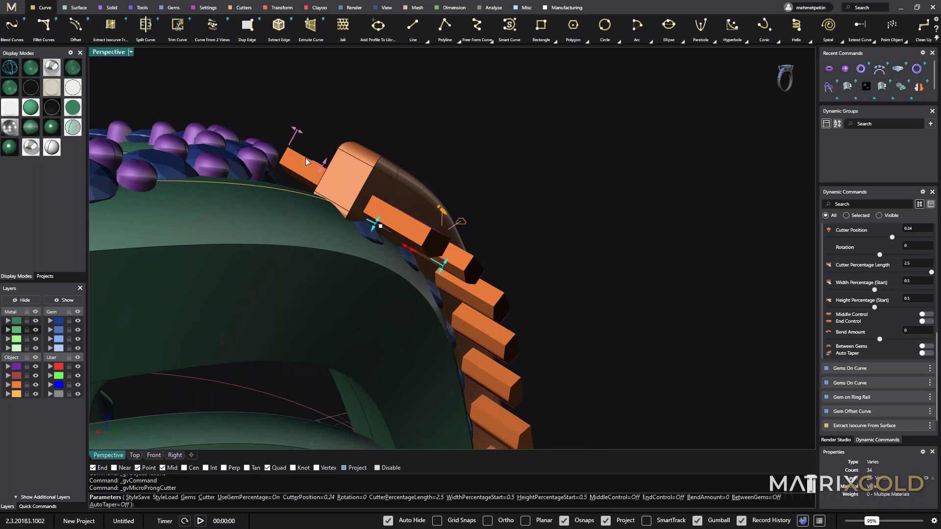
left_click_drag(323, 167, 339, 146)
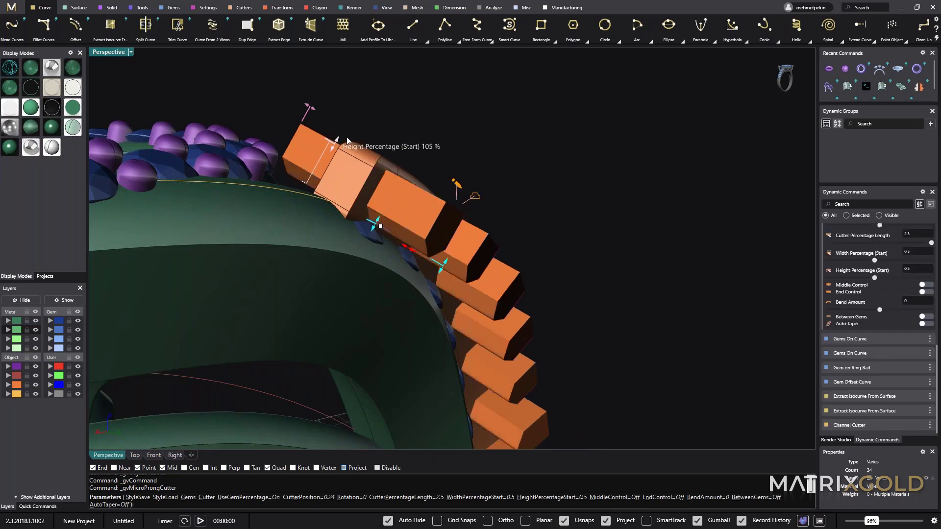
Step: Bend the micro prong cutters by 0.27 mm, lower their position to -0.7 and accept them
left_click_drag(441, 267, 443, 294)
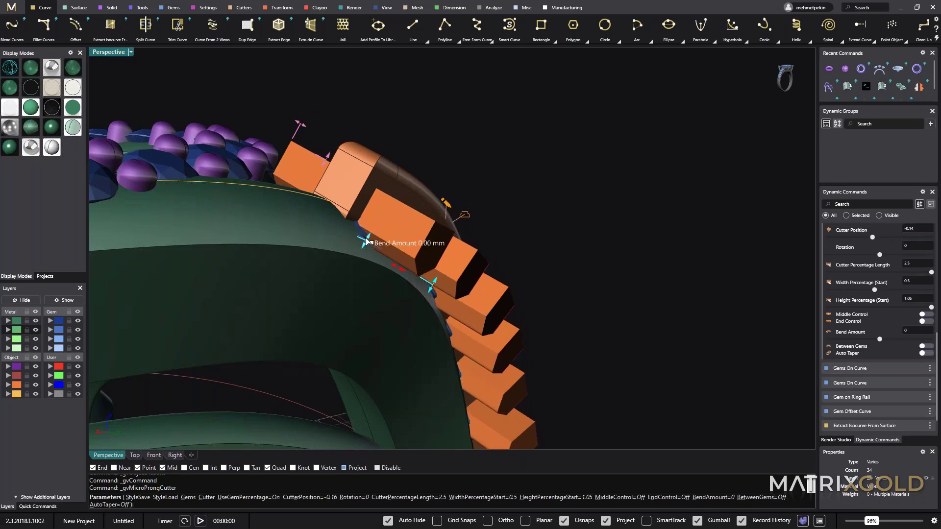
left_click_drag(367, 242, 374, 225)
left_click_drag(432, 290, 421, 314)
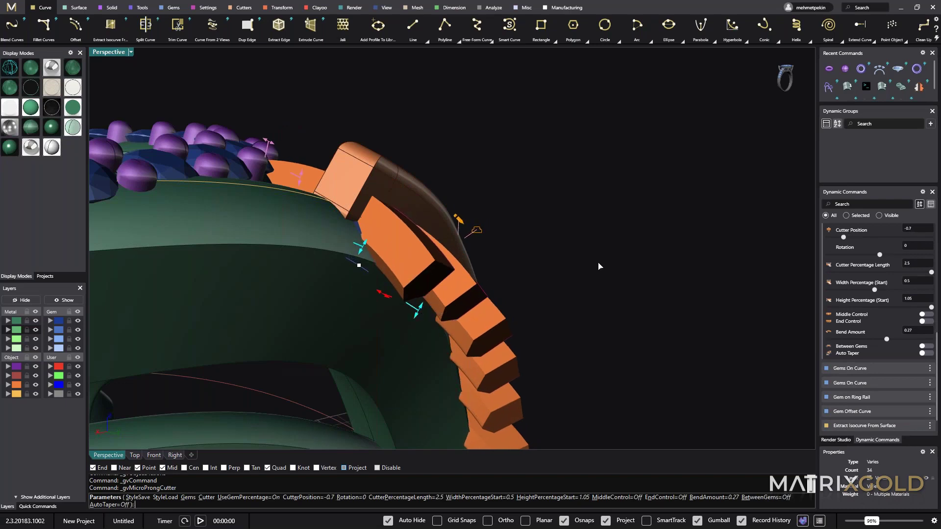
right_click_drag(599, 267, 573, 234)
scroll(334, 234, "up", 3)
scroll(372, 228, "down", 5)
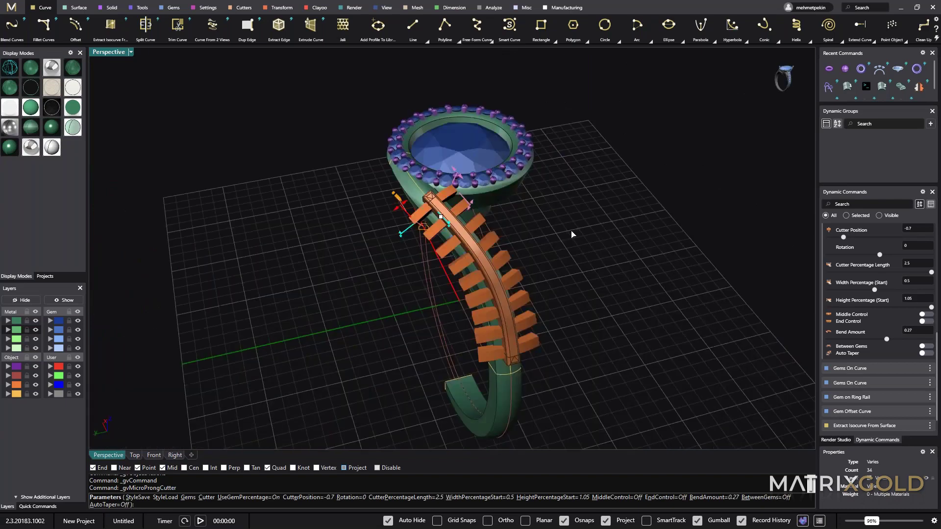
right_click(375, 313)
right_click_drag(375, 314, 450, 301)
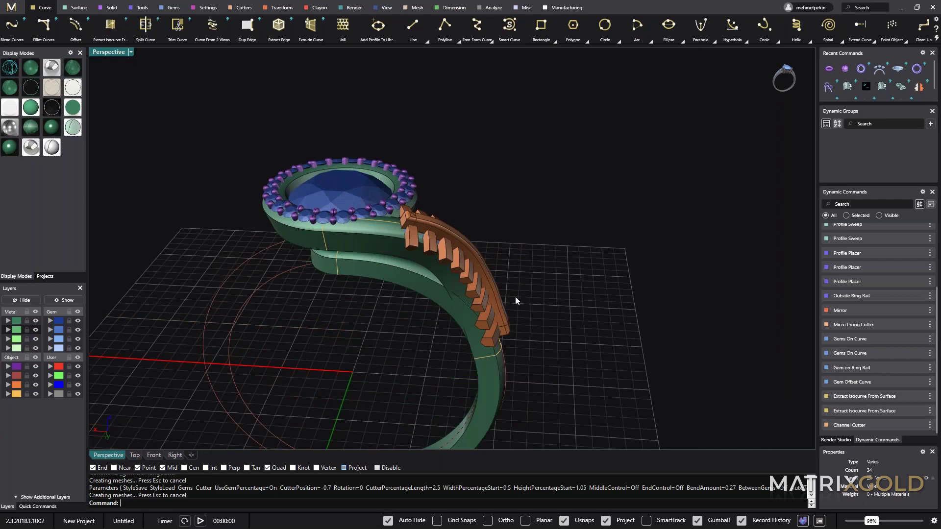
right_click_drag(516, 297, 421, 265)
left_click(403, 243)
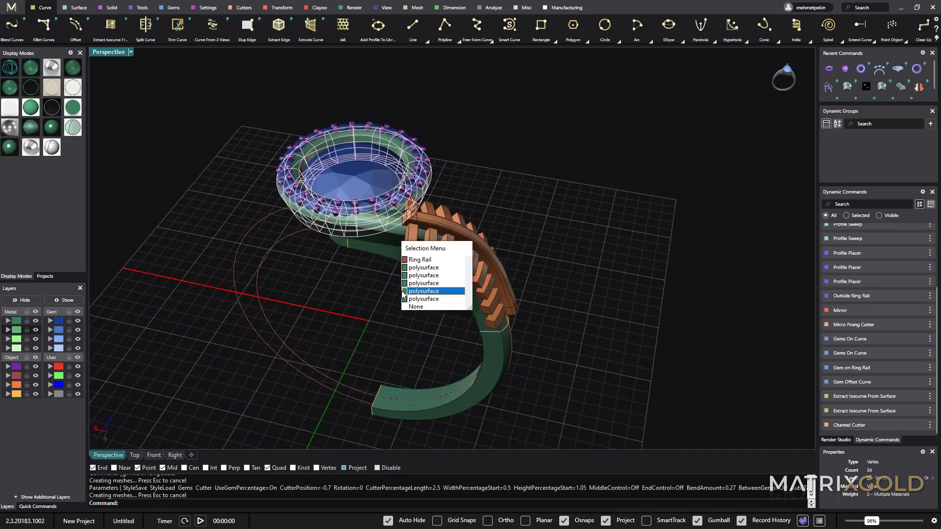
right_click(416, 275)
left_click(550, 182)
left_click(554, 181)
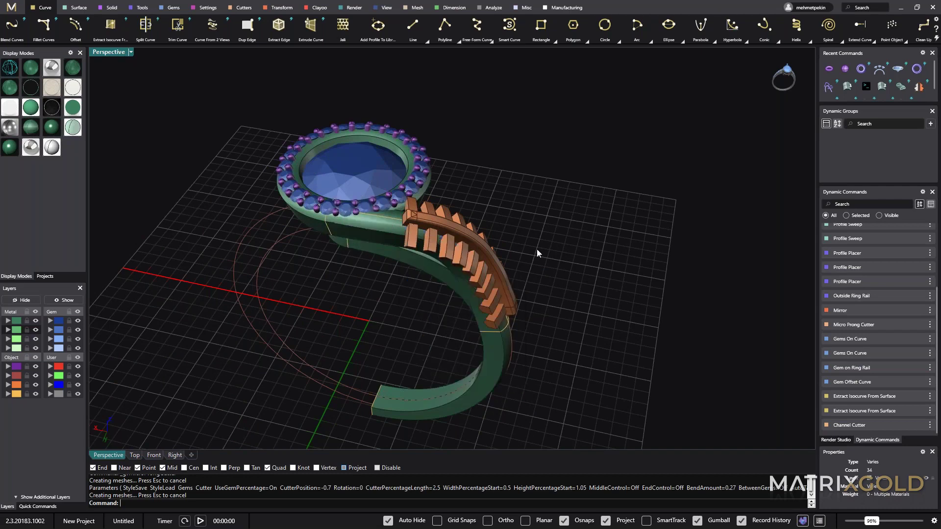
Step: Subtract the channel cutter and micro prong cutters from the upper split shoulder with Boolean Difference
right_click_drag(537, 249, 402, 206)
left_click(442, 280)
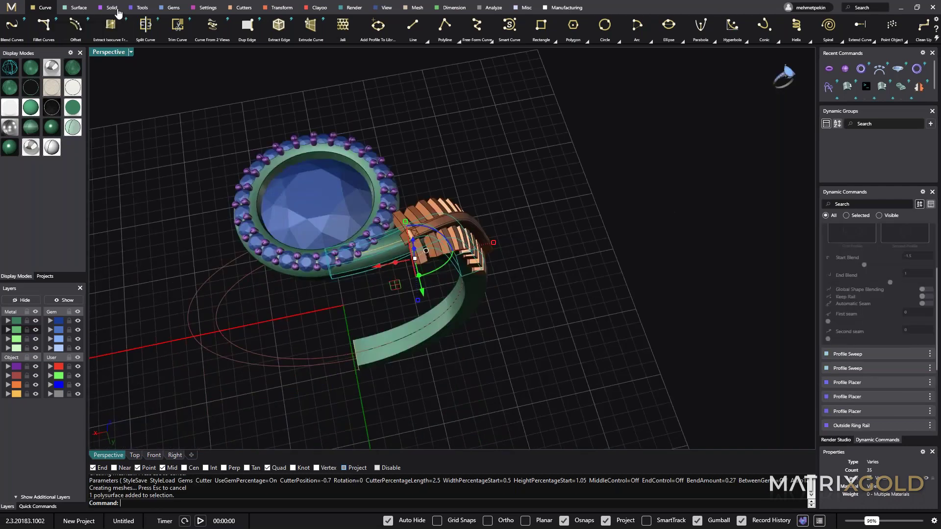
left_click(117, 9)
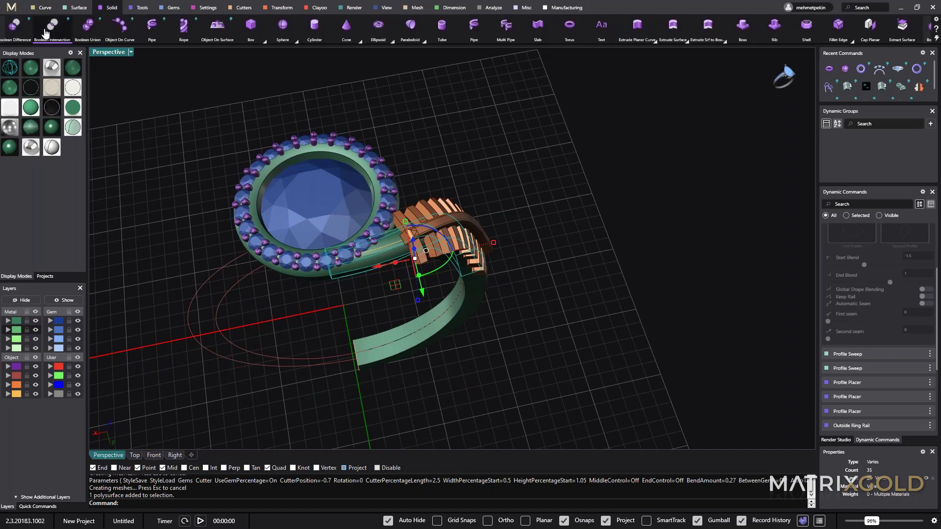
left_click(18, 29)
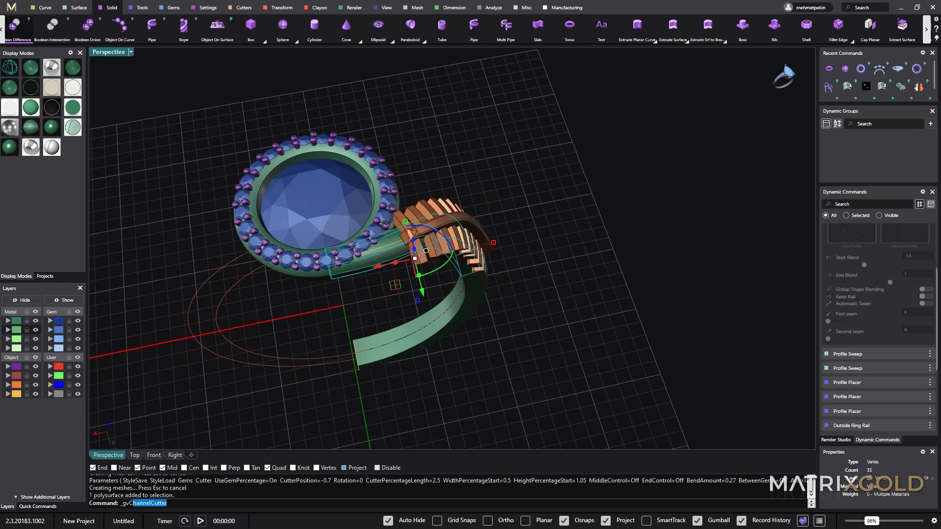
left_click(9, 385)
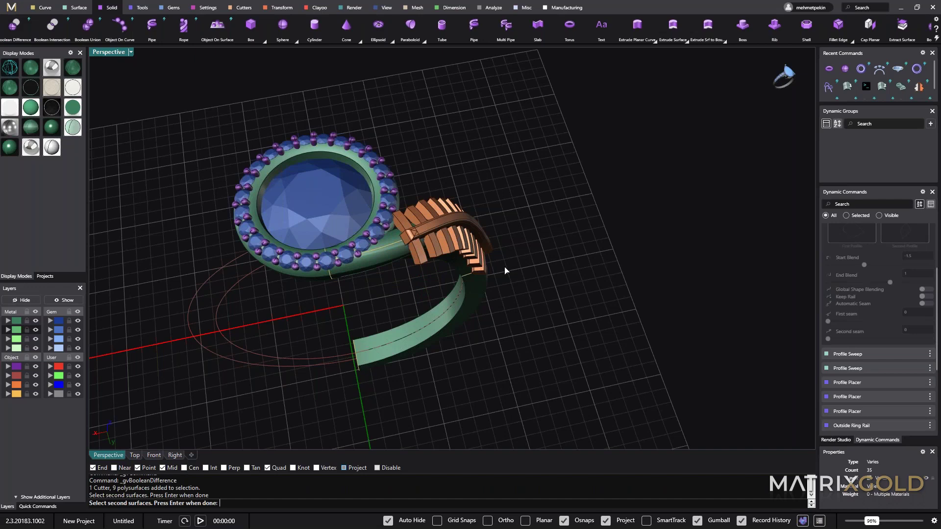
key("Return")
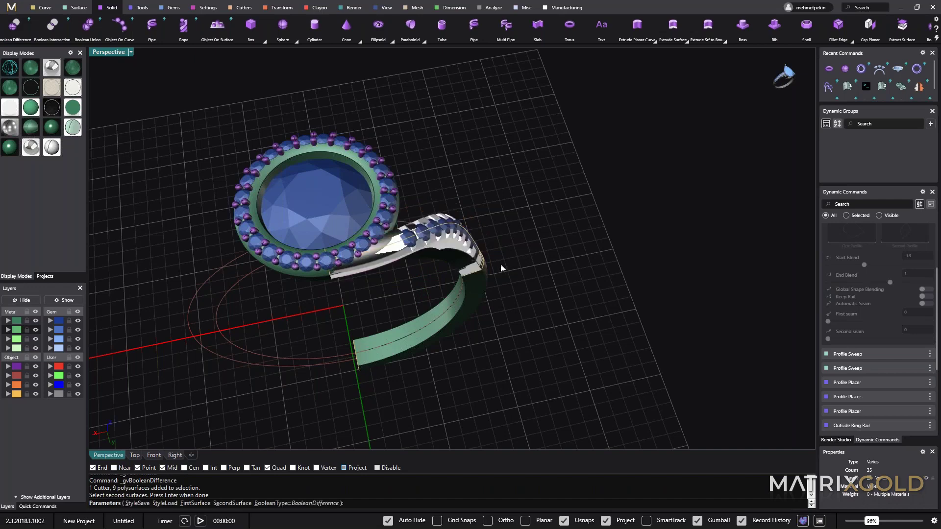
right_click_drag(501, 268, 392, 240)
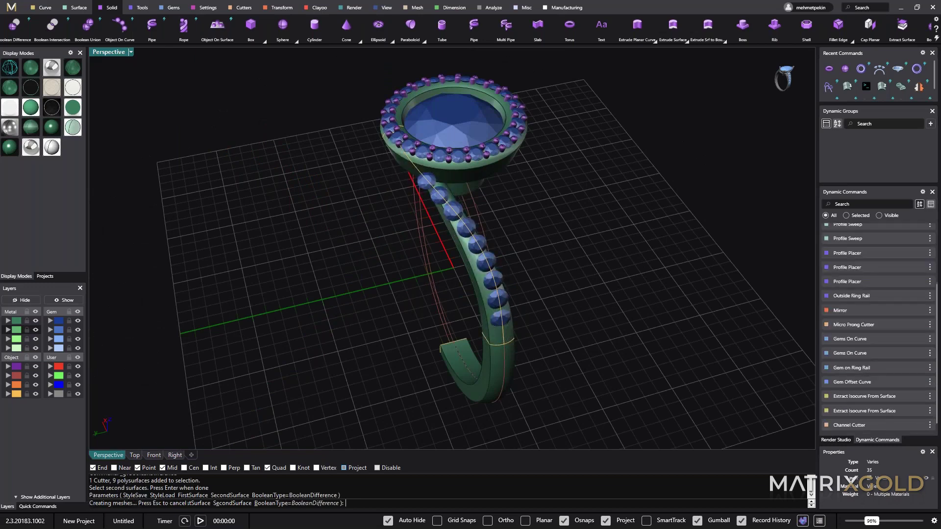
Step: Edit the shoulder gem row to sink the gems into the cut channel with a placement of -0.13 mm
right_click_drag(466, 235, 427, 188)
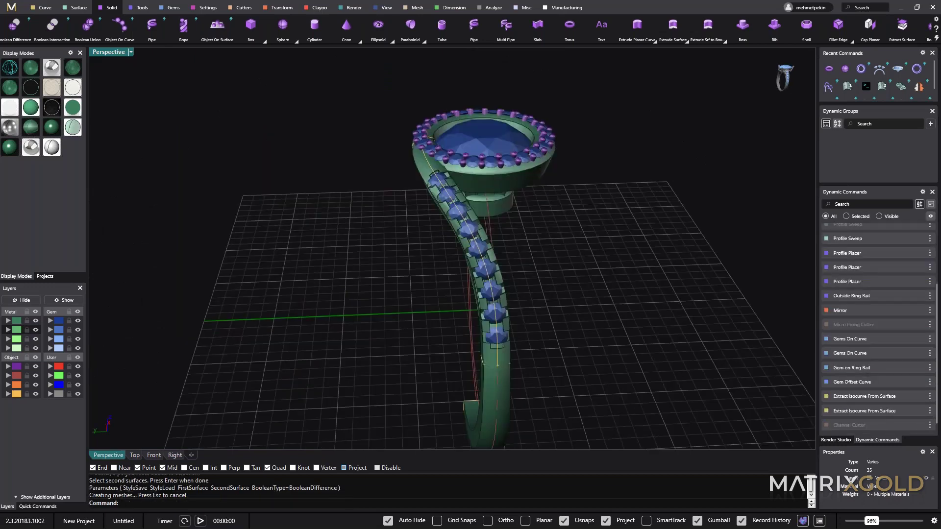
scroll(489, 257, "up", 3)
right_click_drag(488, 257, 542, 290)
scroll(453, 157, "up", 6)
right_click_drag(453, 157, 485, 241)
scroll(430, 251, "up", 3)
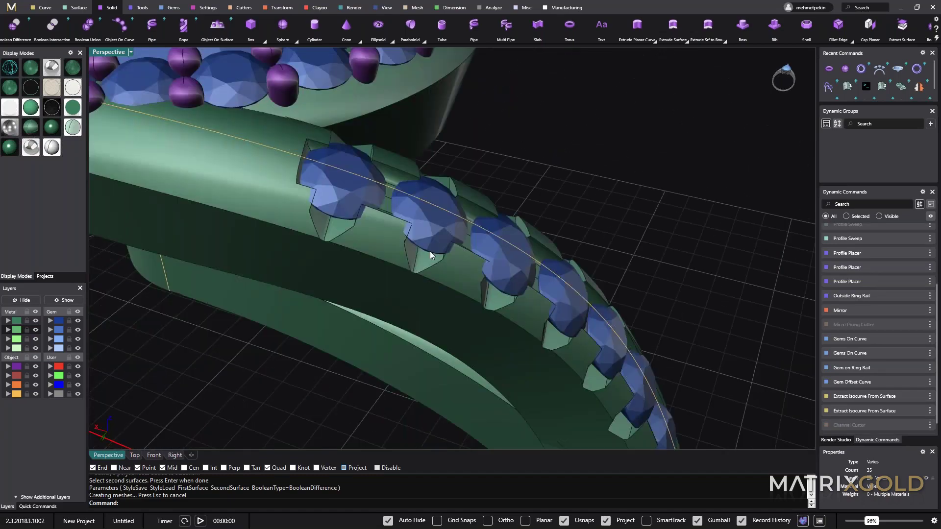
scroll(437, 260, "up", 4)
left_click(426, 248)
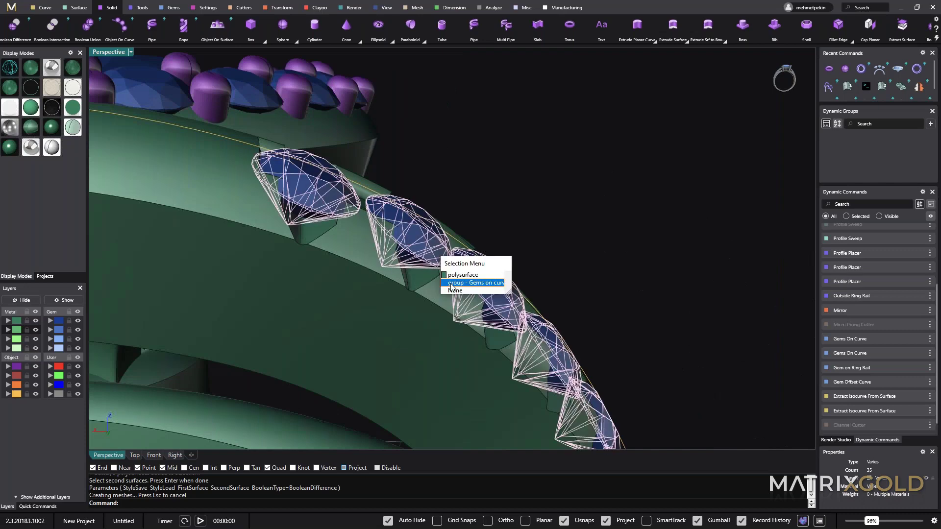
left_click(452, 283)
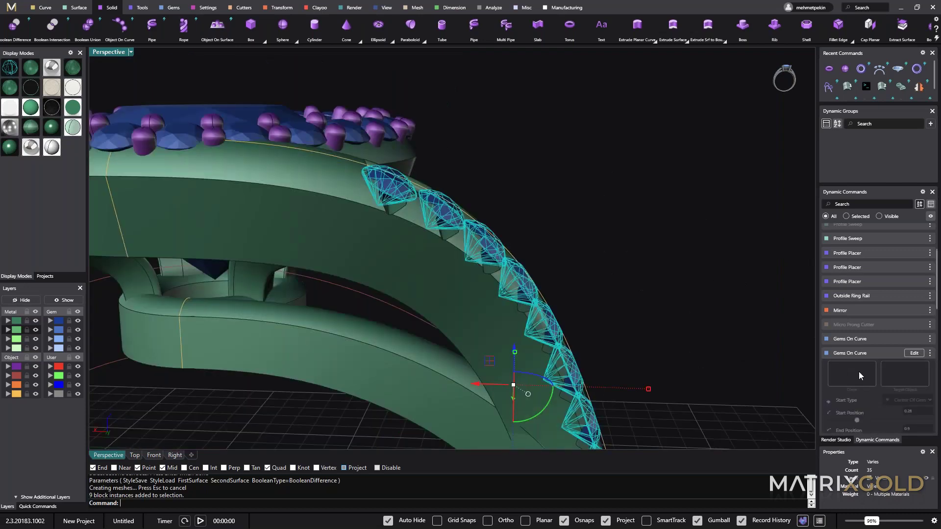
left_click(914, 353)
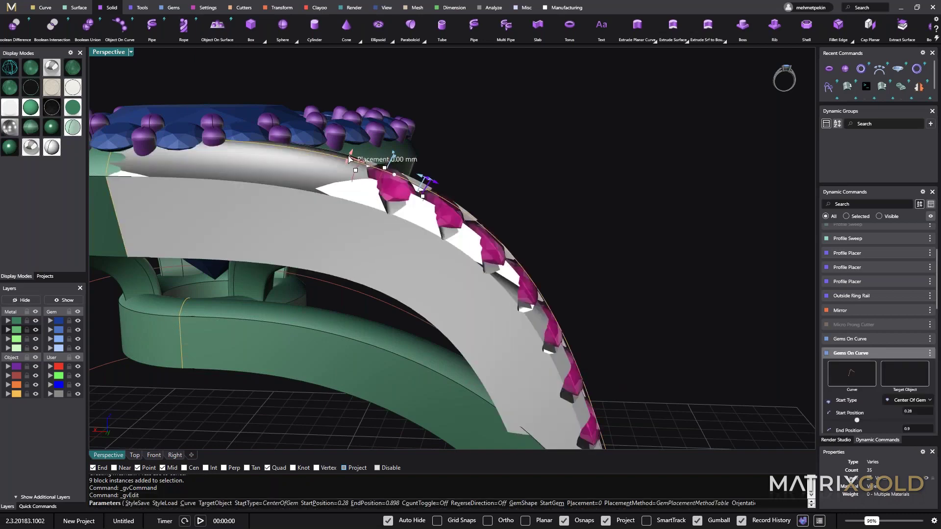
left_click_drag(348, 154, 347, 161)
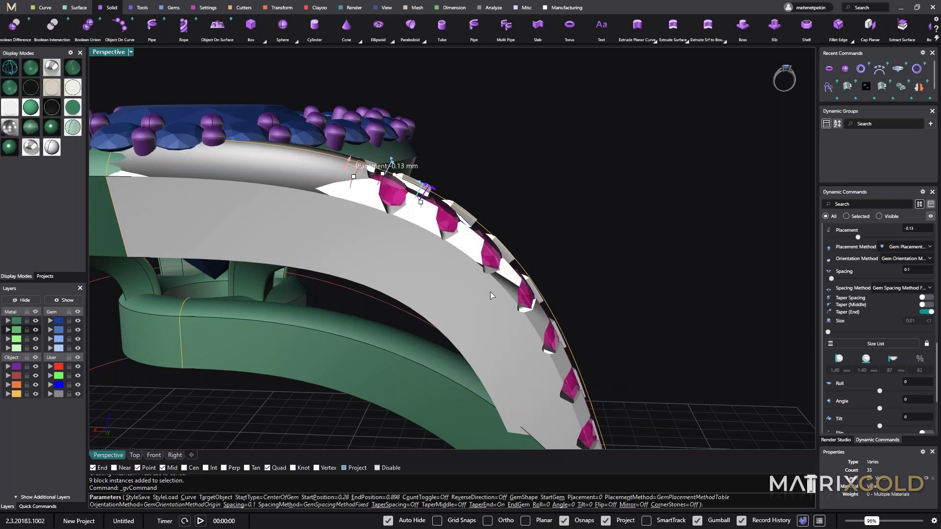
right_click(504, 325)
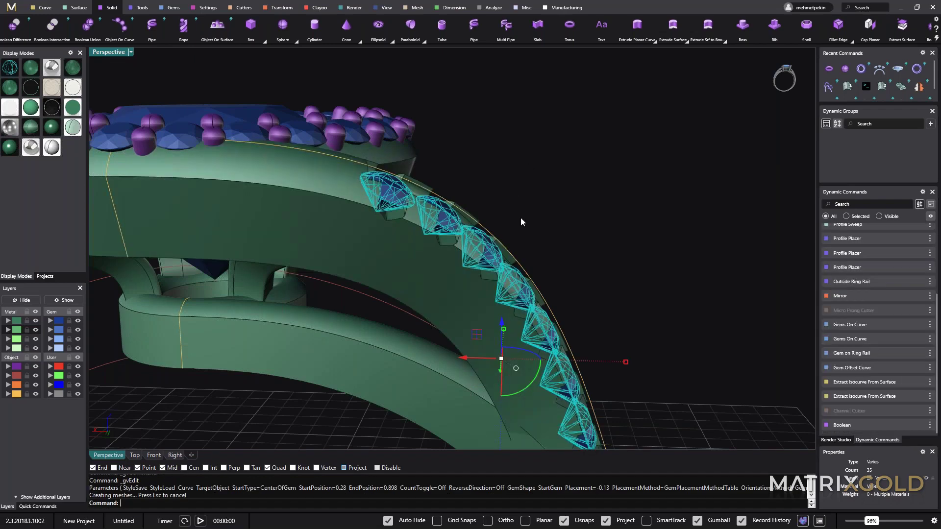
right_click_drag(521, 216, 618, 298)
scroll(384, 283, "down", 3)
key("Escape")
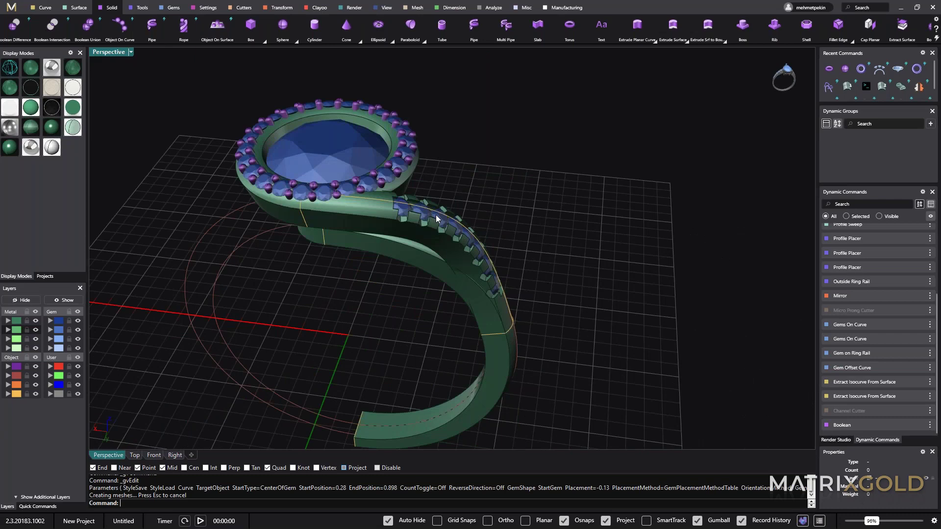
Step: Edit the upper shoulder's gem row, extend its start toward the halo to a start position of 0.236, and accept
scroll(436, 215, "up", 4)
right_click_drag(437, 217, 372, 205)
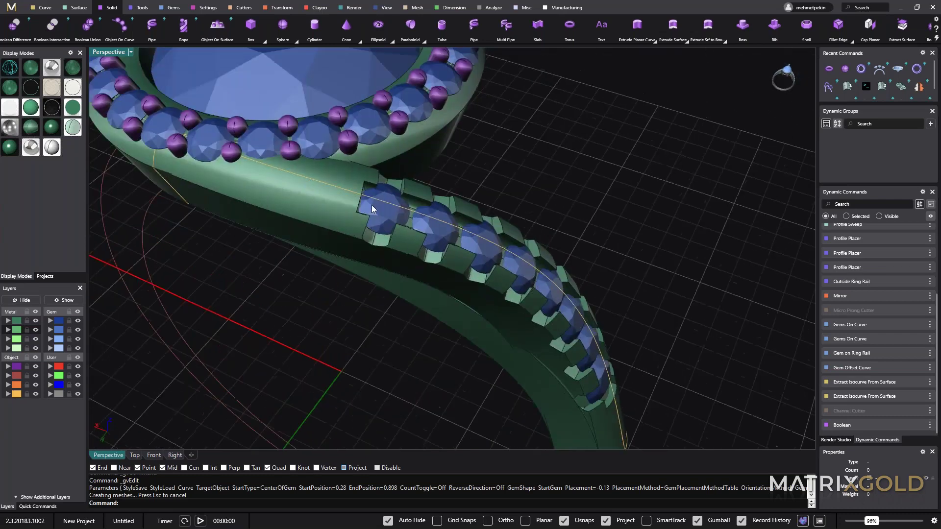
left_click(383, 217)
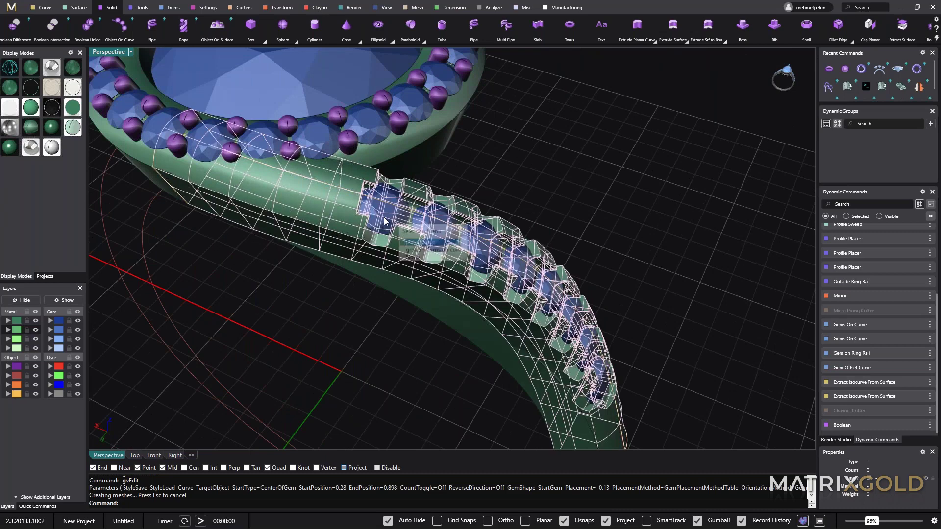
left_click(434, 250)
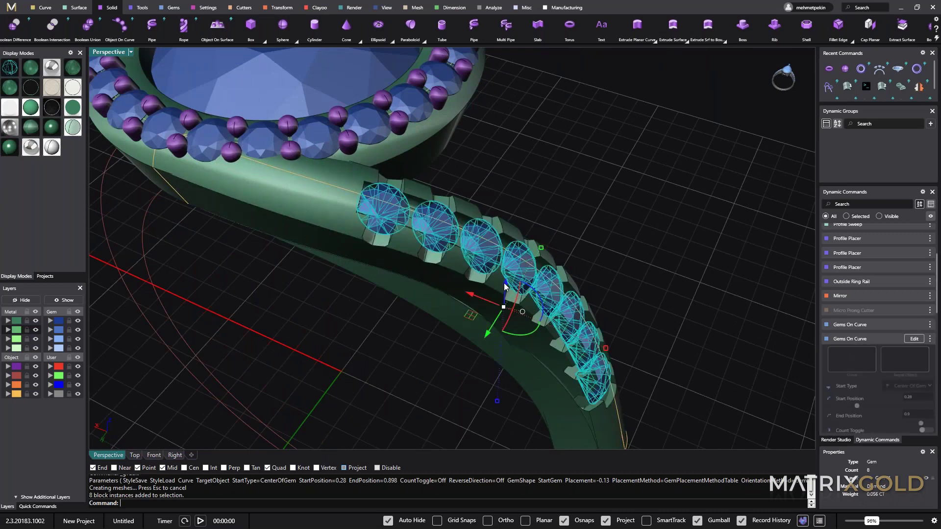
double_click(504, 283)
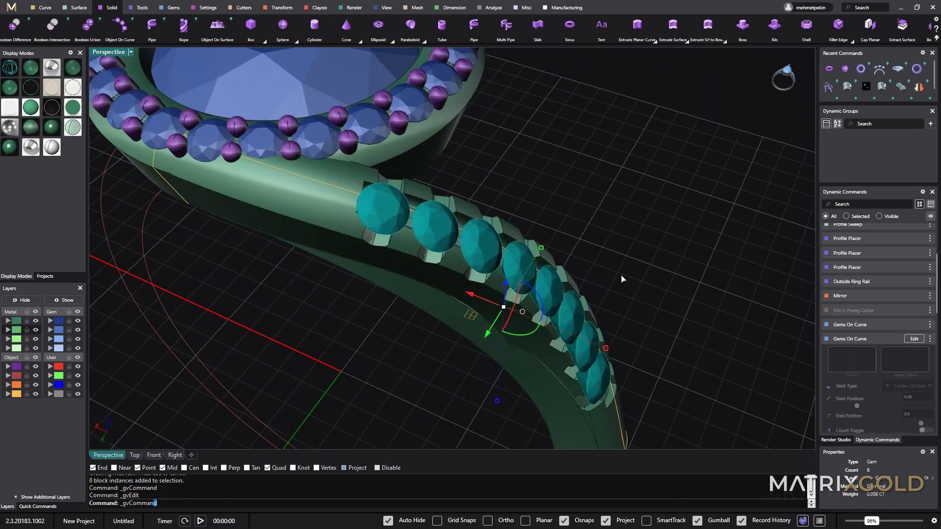
left_click_drag(383, 206, 334, 284)
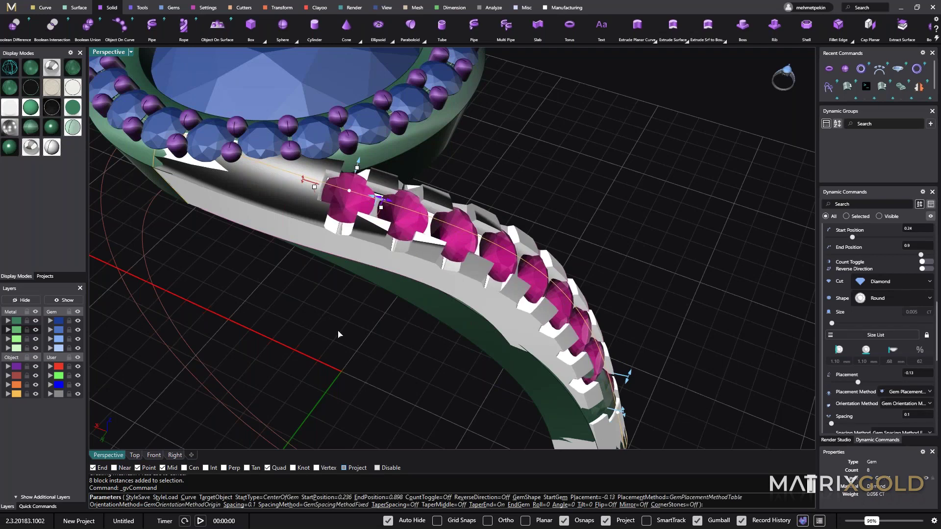
key("Return")
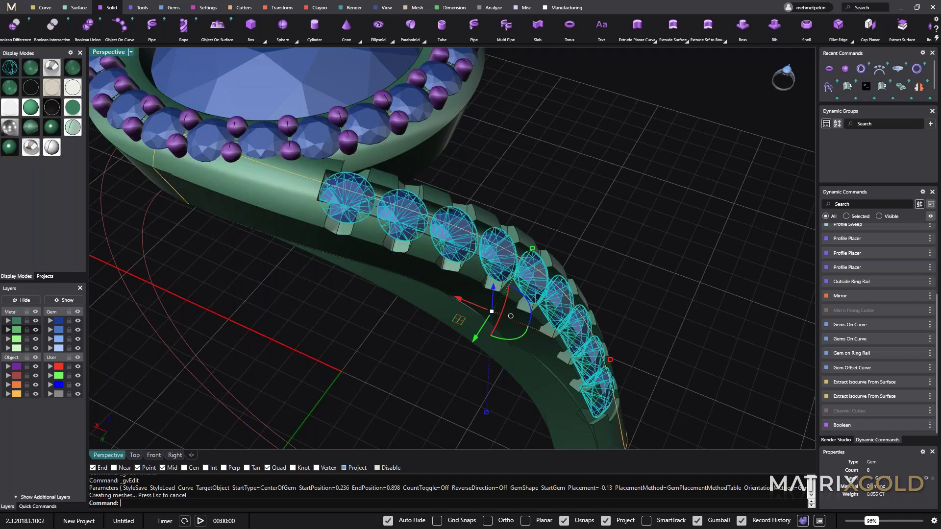
Step: Apply Mirror to the lower split shoulder, the bottom shank section, the cut upper shoulder and its gem row
right_click_drag(353, 314, 290, 315)
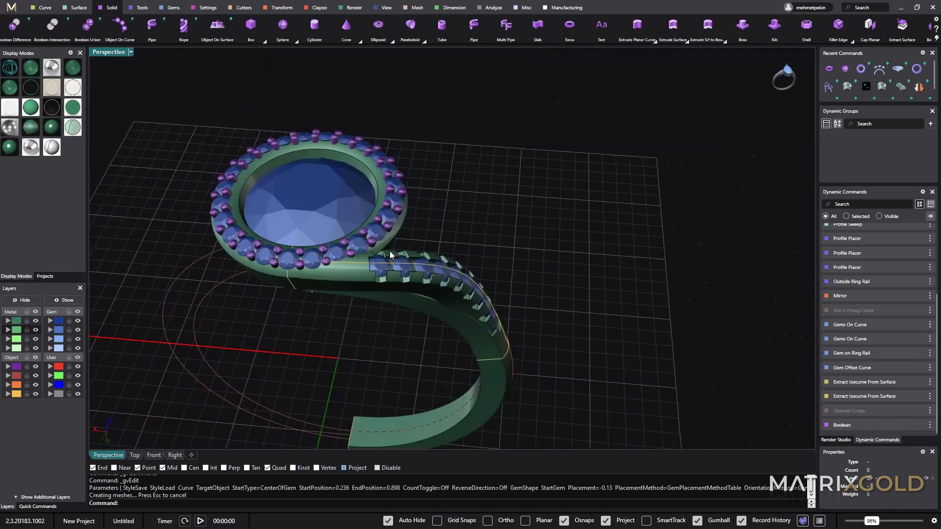
right_click_drag(390, 251, 357, 284)
left_click(357, 284)
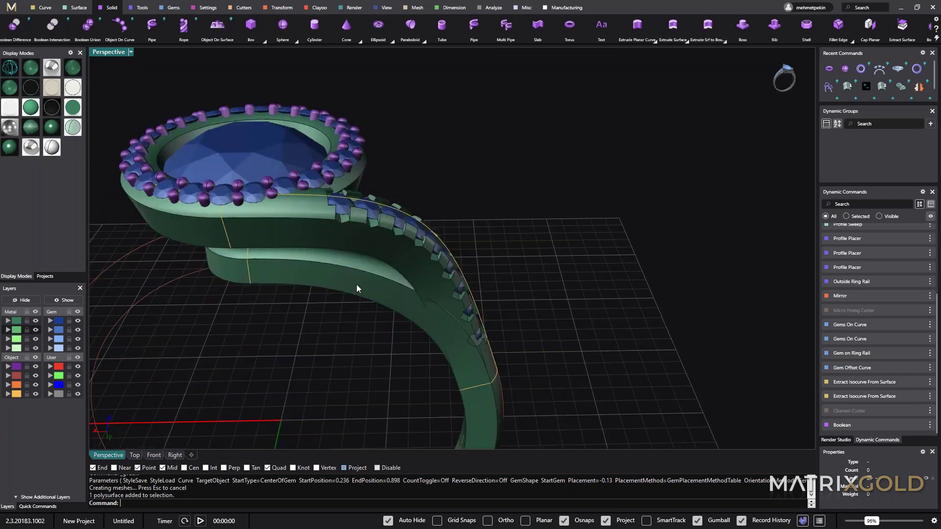
left_click(481, 411)
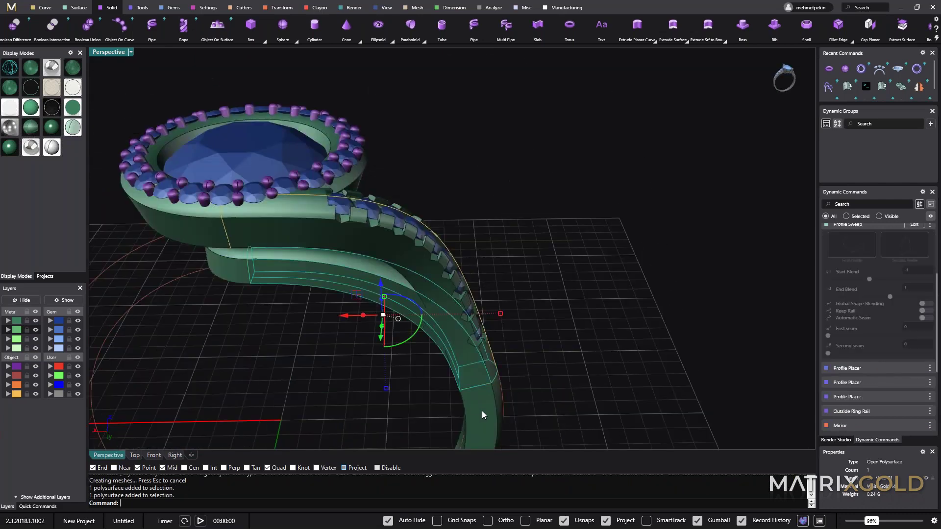
scroll(505, 207, "down", 4)
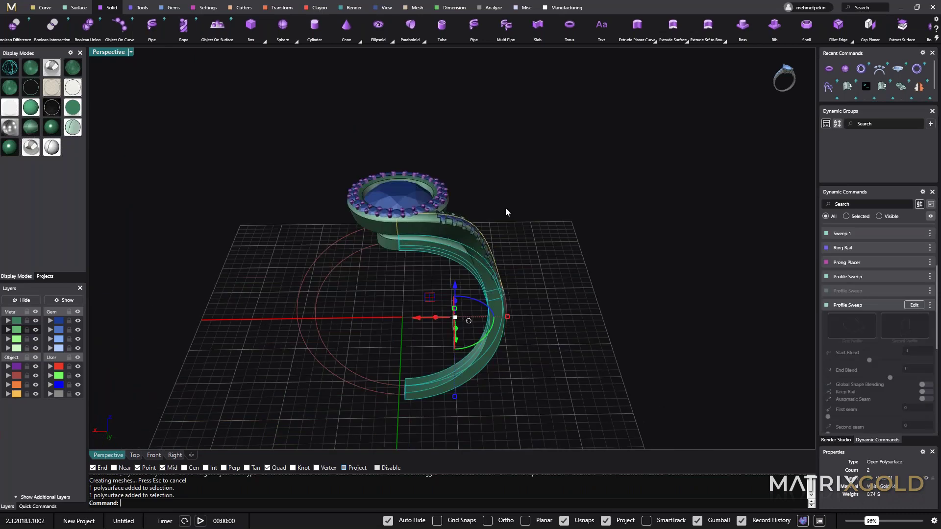
right_click_drag(506, 209, 486, 248)
scroll(486, 248, "up", 4)
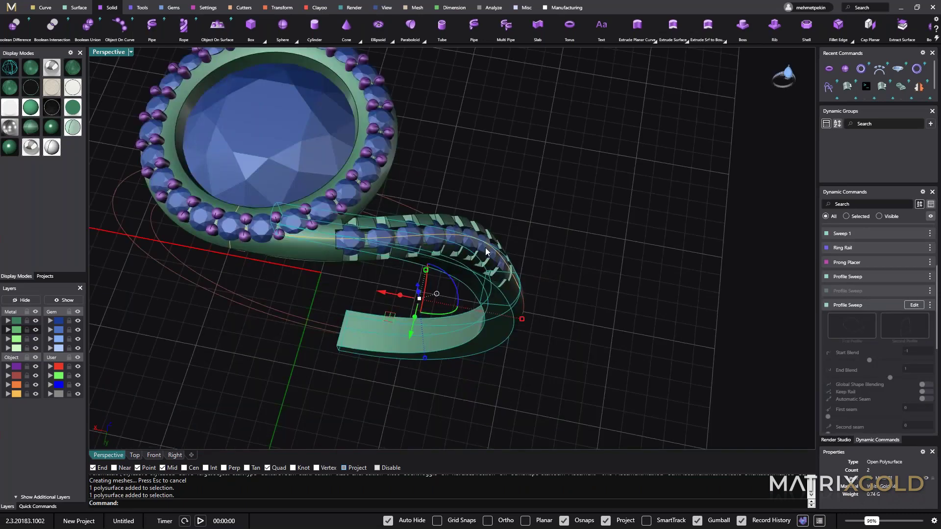
scroll(485, 252, "up", 5)
left_click(413, 238, "shift")
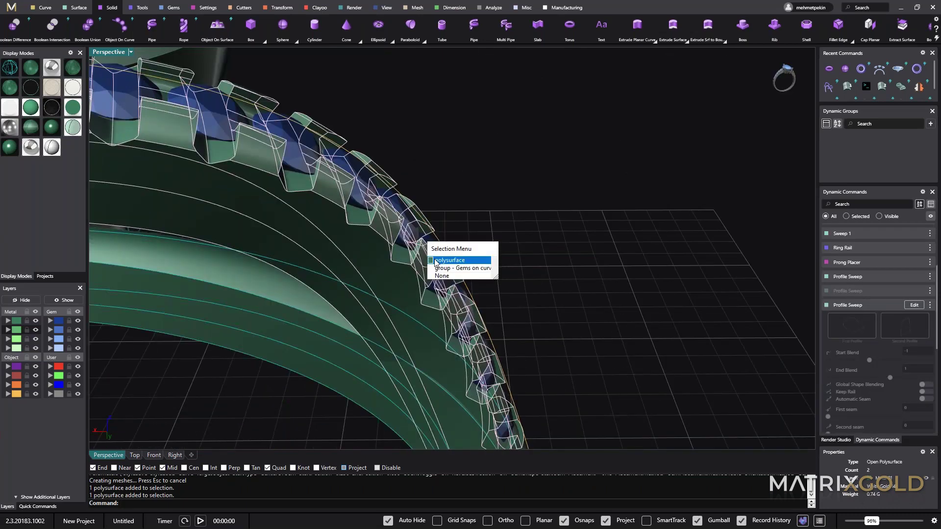
left_click(443, 251)
scroll(439, 286, "down", 5)
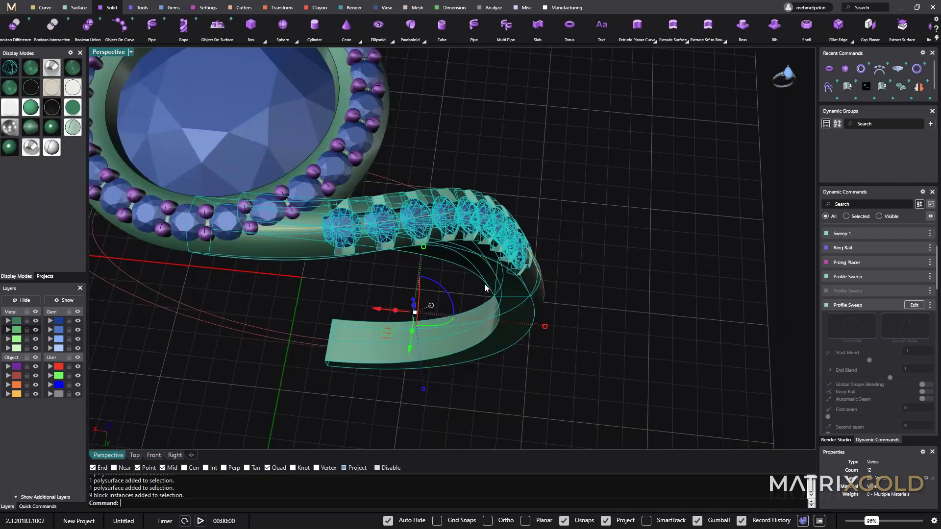
scroll(484, 284, "down", 3)
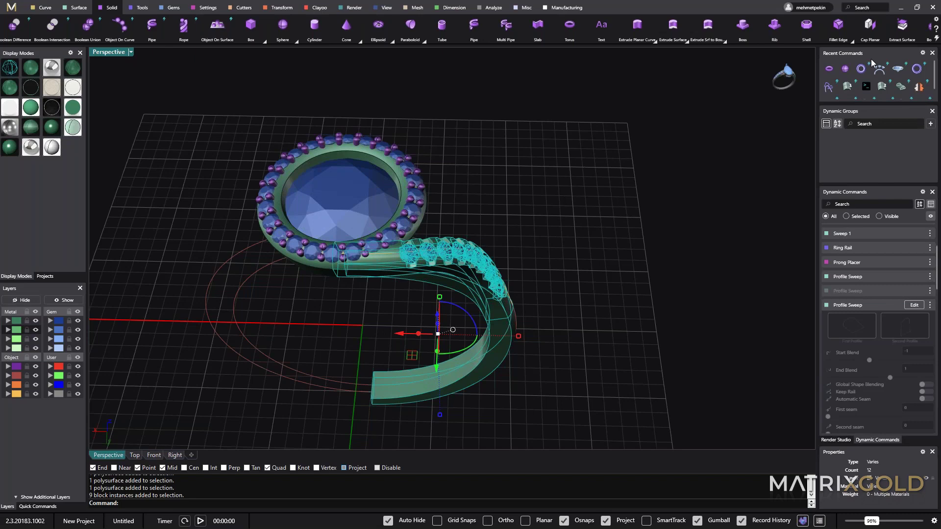
left_click(920, 88)
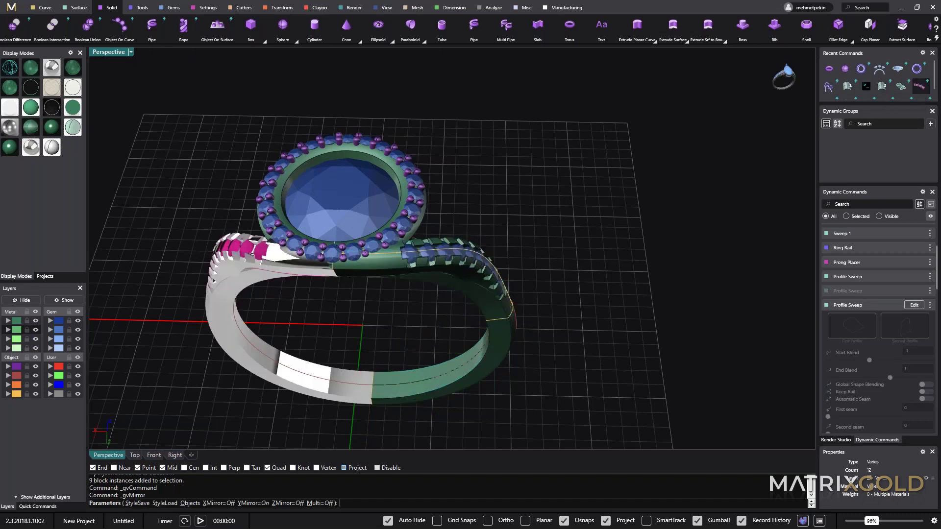
right_click_drag(353, 321, 340, 359)
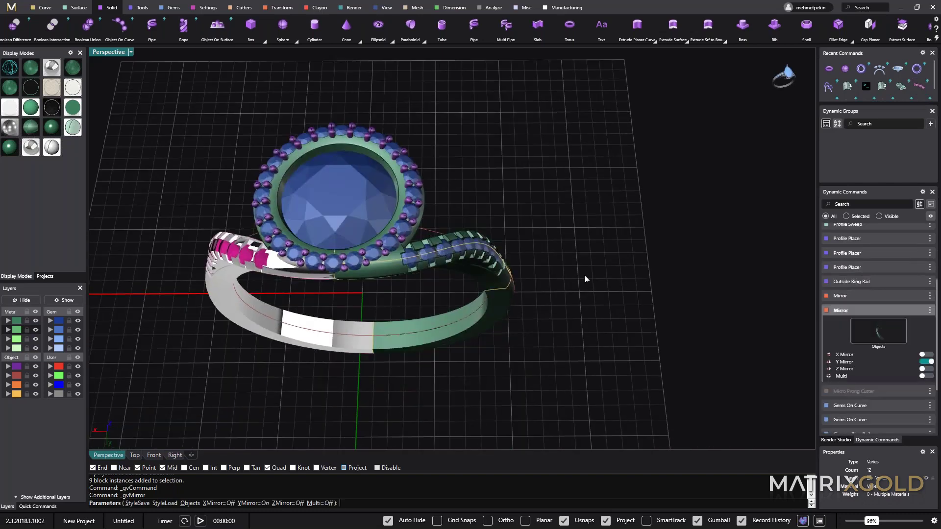
Step: Set the mirror to both X and Y with Multi off, and accept the opposite half of the ring
left_click(925, 355)
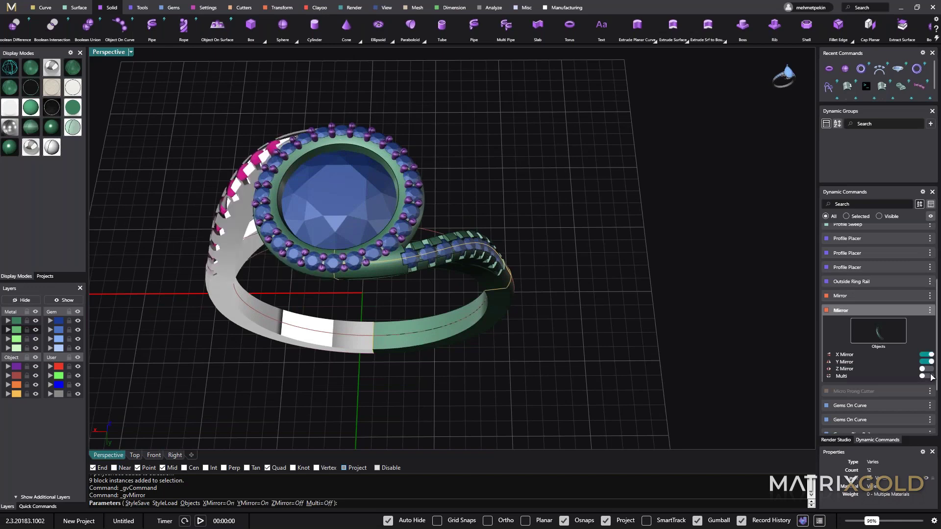
left_click(926, 376)
right_click_drag(681, 335, 537, 330)
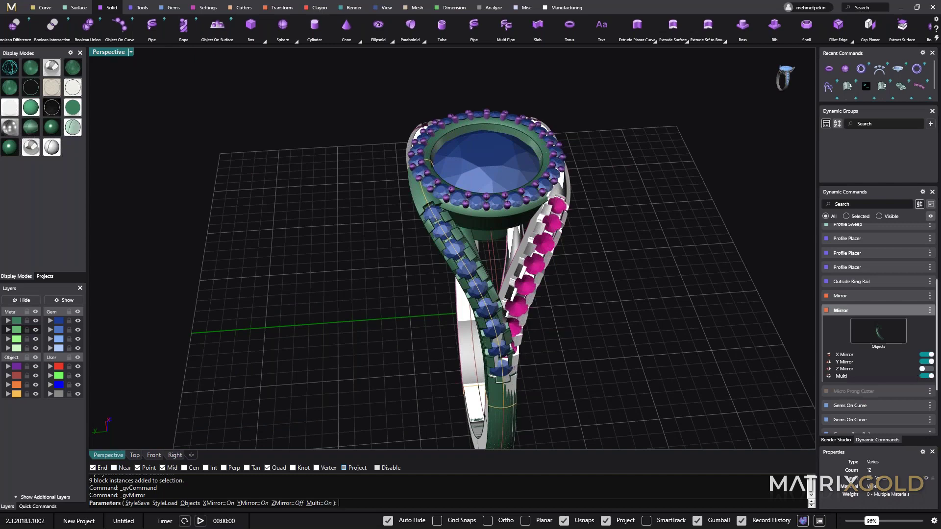
left_click(925, 376)
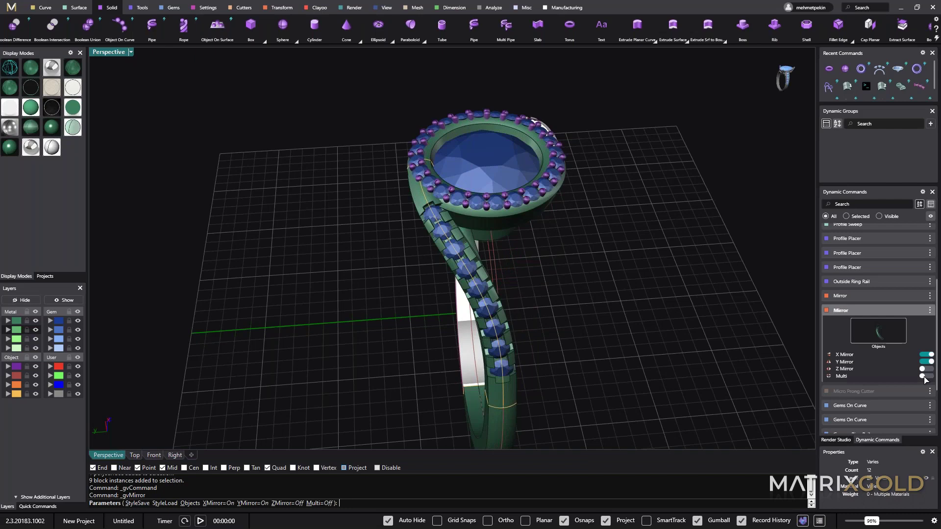
right_click_drag(799, 362, 670, 308)
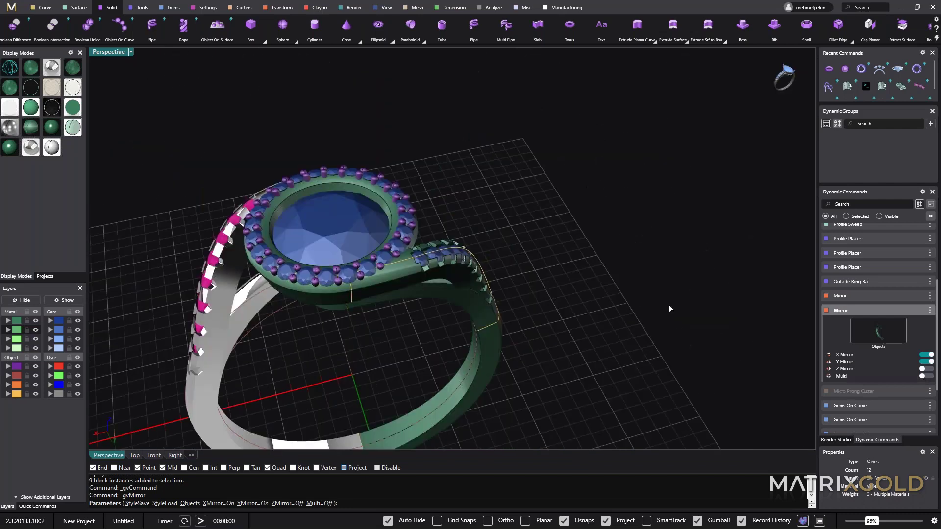
right_click(670, 308)
Step: Open the profile on the lower shoulder beneath the head for editing, inspect it in the front and perspective views, and close it
right_click_drag(537, 185, 409, 265)
scroll(454, 252, "up", 4)
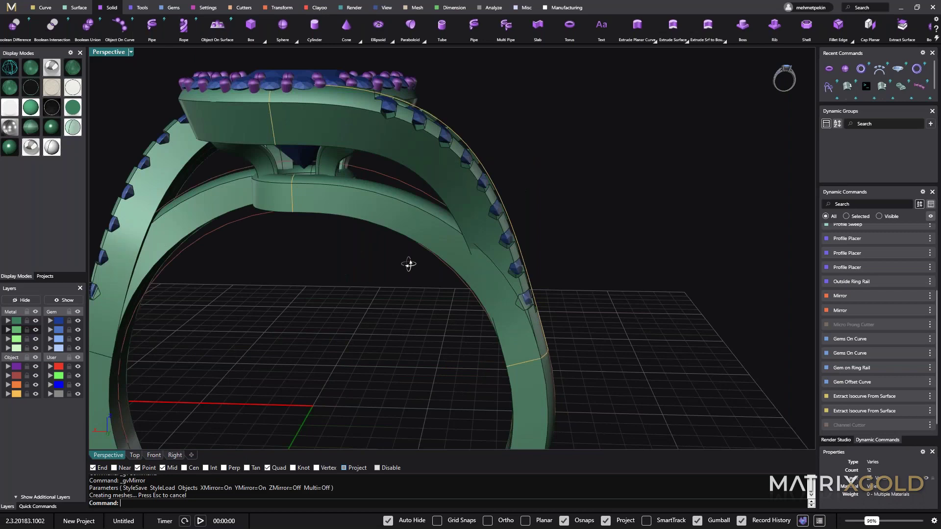
scroll(323, 201, "up", 4)
left_click_drag(266, 210, 315, 259)
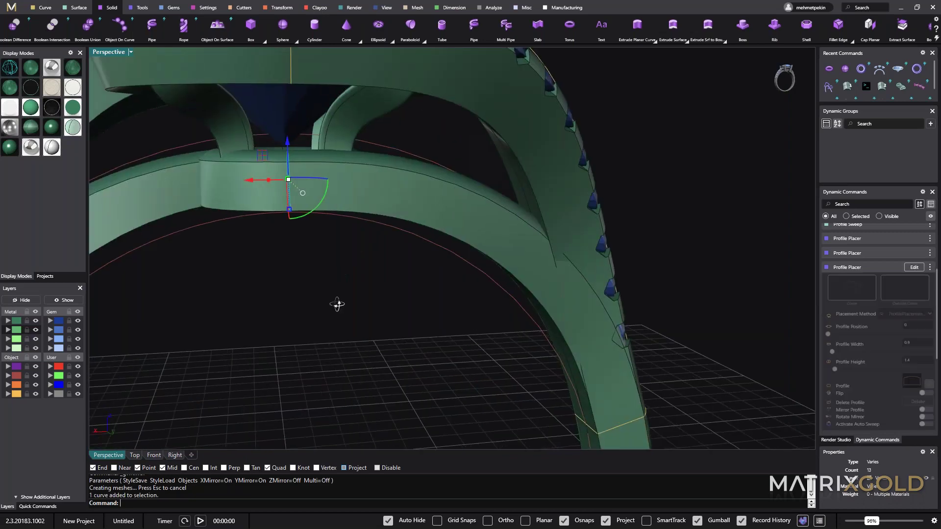
right_click_drag(337, 304, 295, 213)
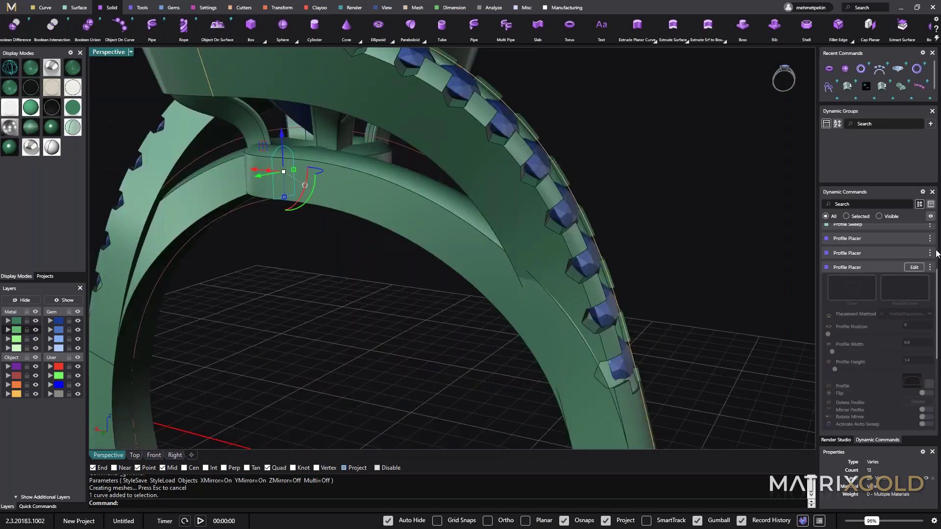
left_click(913, 267)
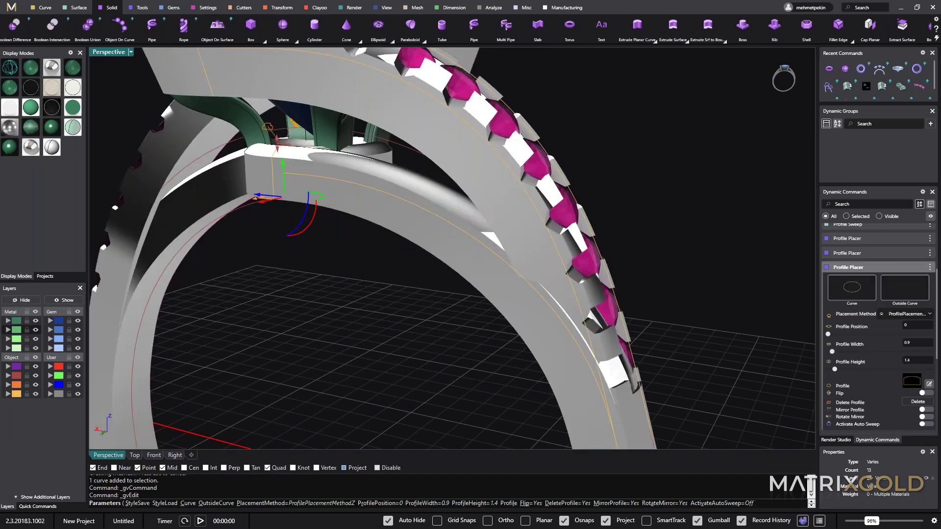
scroll(222, 318, "up", 5)
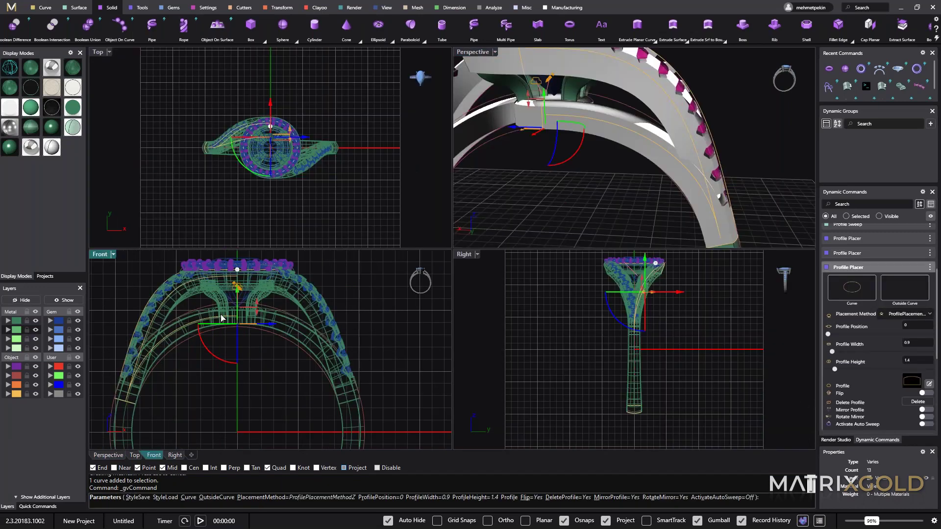
scroll(230, 321, "up", 4)
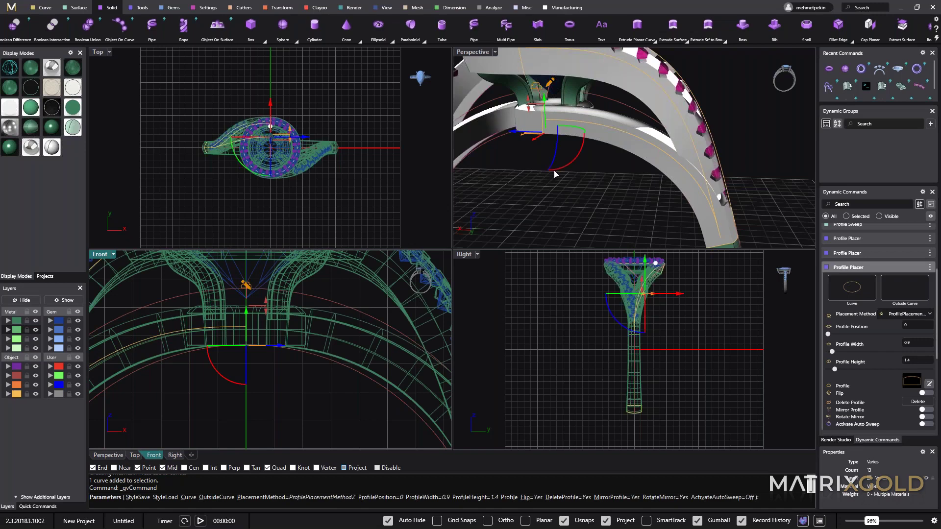
double_click(473, 53)
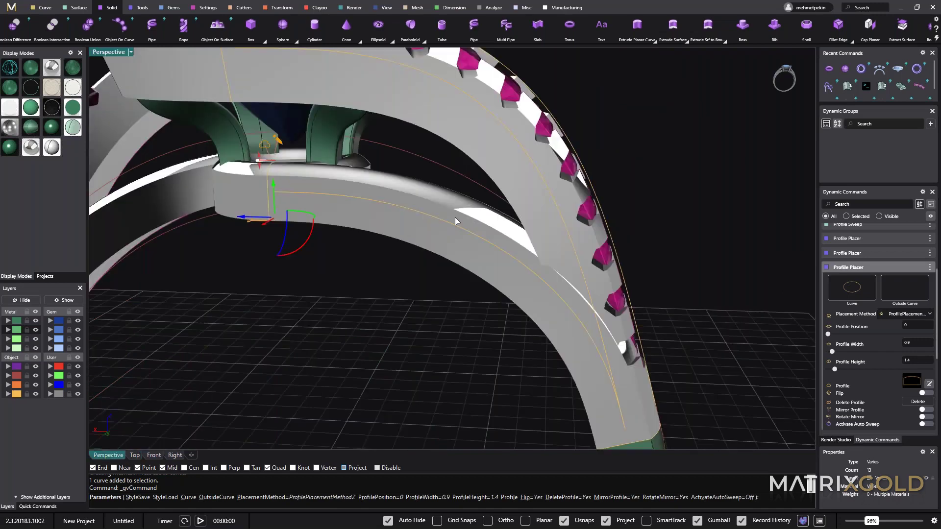
scroll(455, 217, "down", 10)
right_click_drag(485, 247, 570, 261)
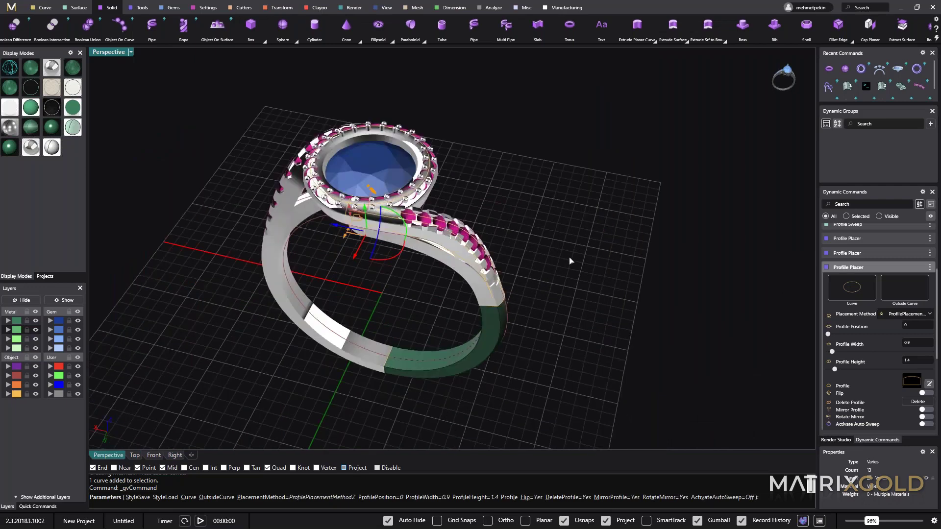
right_click(473, 252)
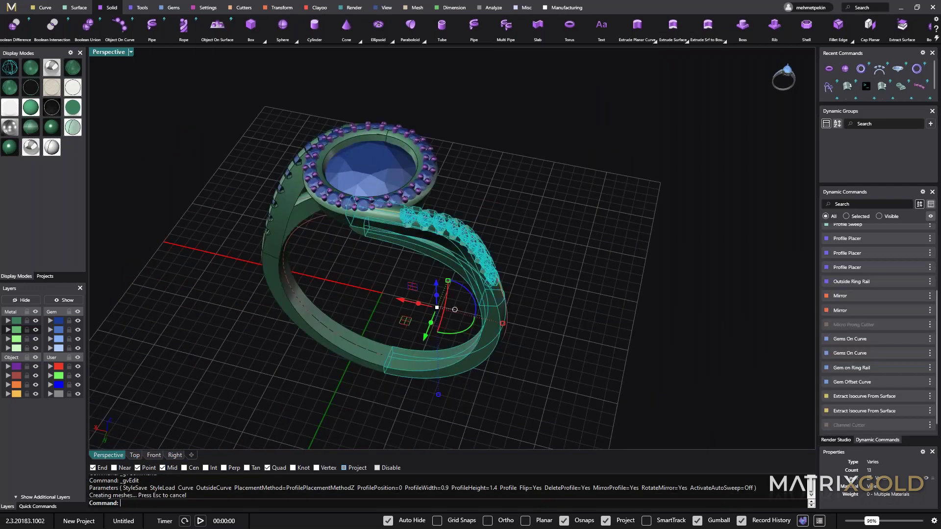
Step: Edit the profile on the lower shoulder beneath the head and shift its profile position to about 0.96
left_click(545, 265)
right_click_drag(545, 265, 504, 286)
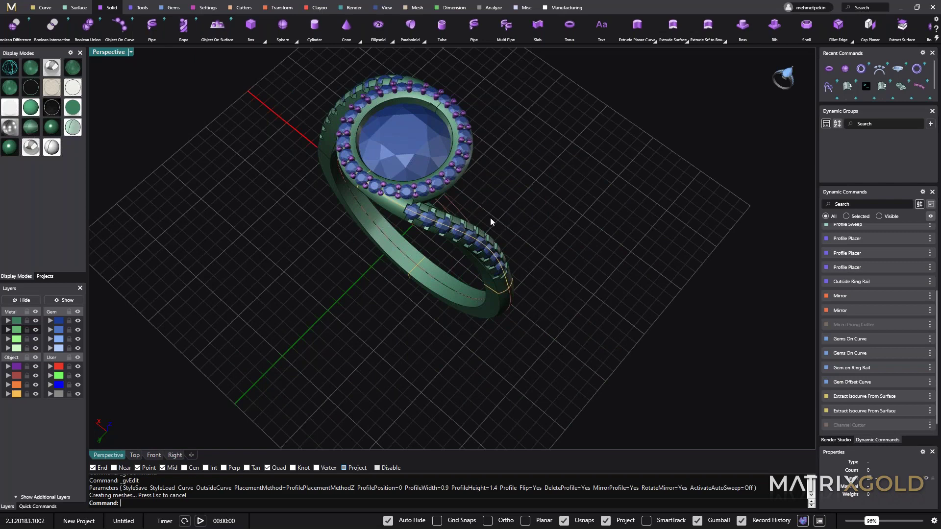
right_click_drag(491, 218, 526, 196)
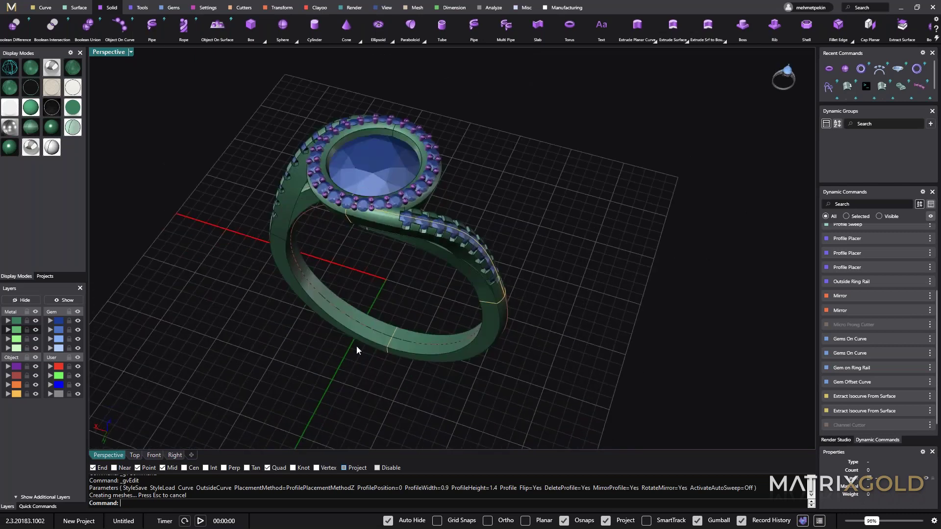
right_click_drag(357, 346, 377, 254)
left_click(377, 254)
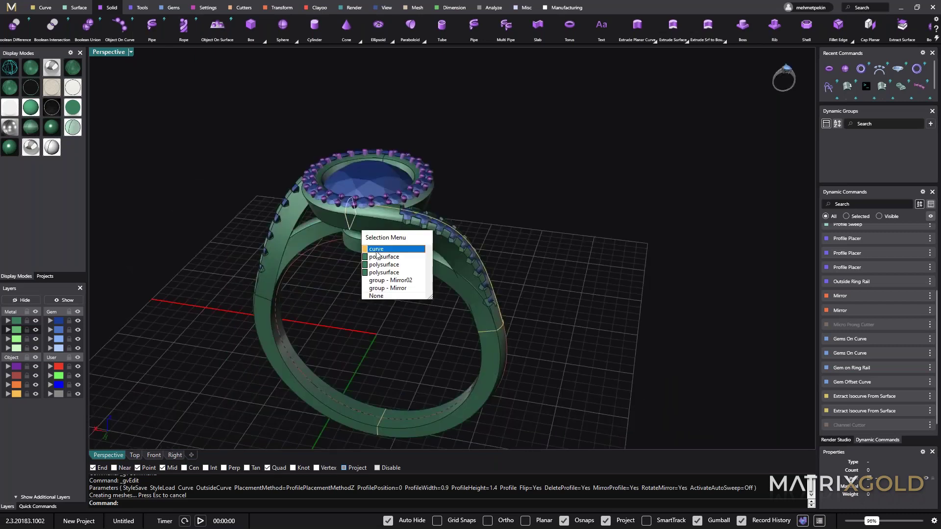
left_click(377, 250)
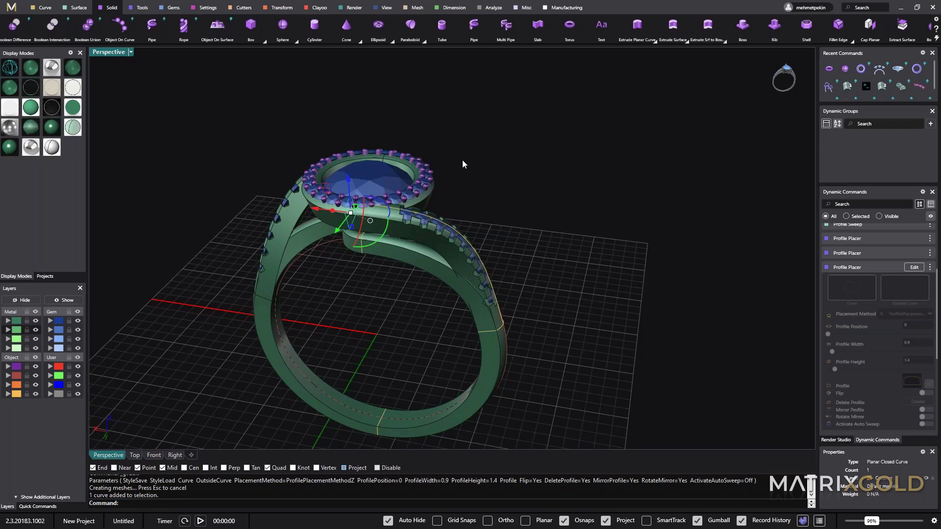
right_click(462, 159)
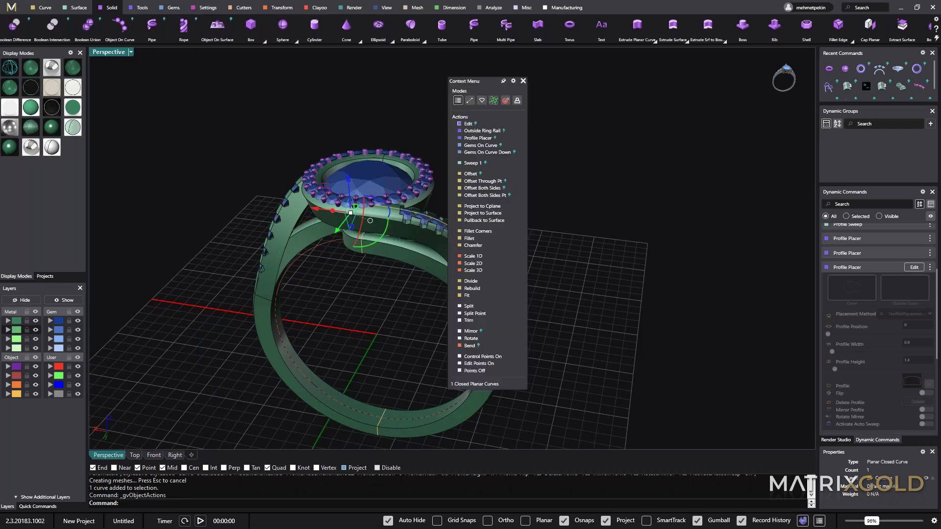
left_click(468, 124)
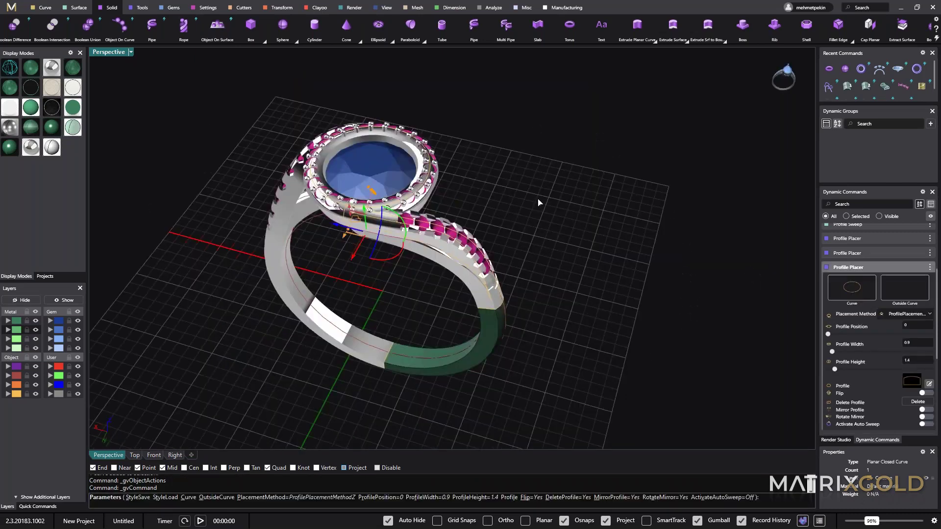
scroll(361, 208, "up", 5)
scroll(492, 203, "up", 2)
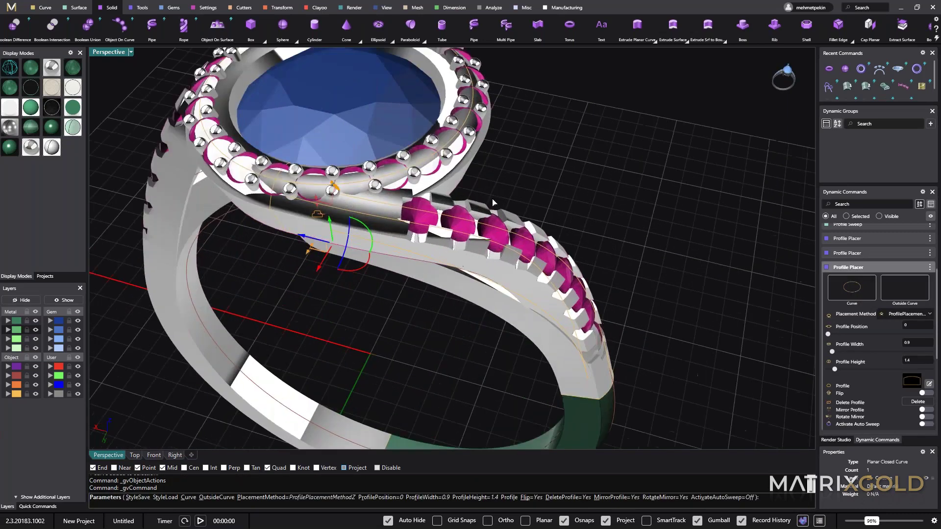
right_click_drag(493, 203, 538, 158)
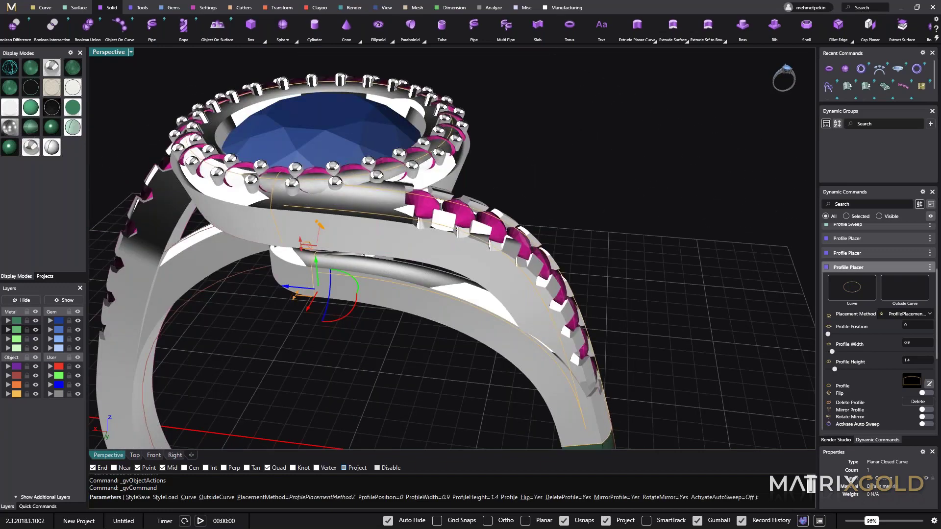
right_click_drag(290, 181, 288, 184)
left_click_drag(289, 184, 319, 188)
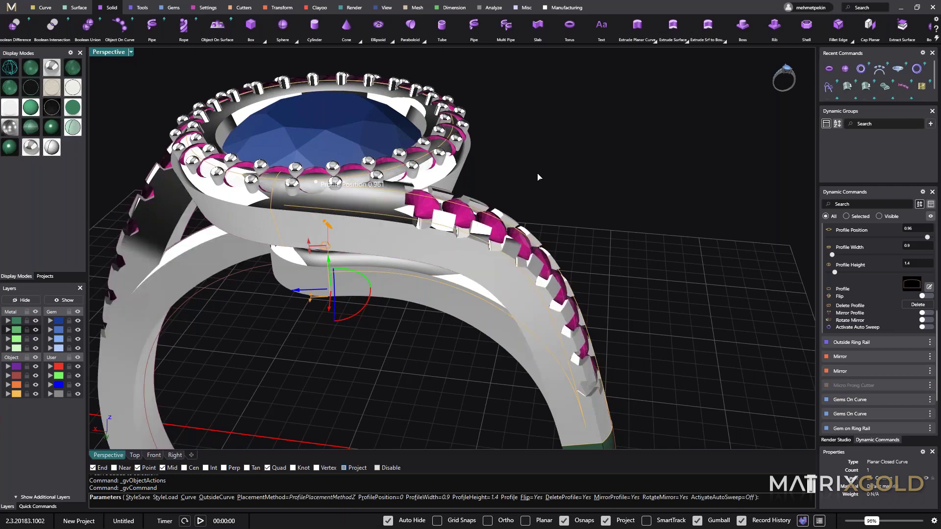
Step: Edit the upper shoulder's profile beside the halo, shift its profile position to 0.97, and accept
right_click_drag(545, 175, 305, 156)
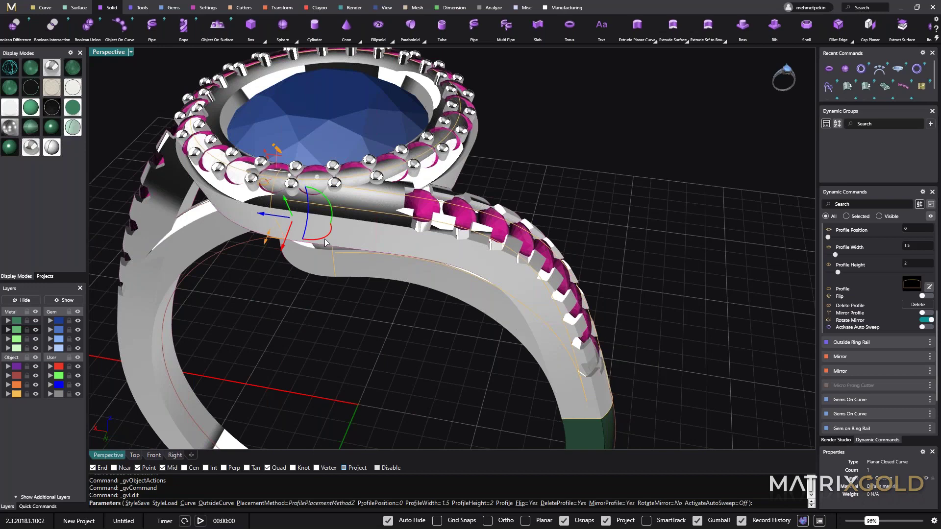
left_click_drag(326, 242, 314, 178)
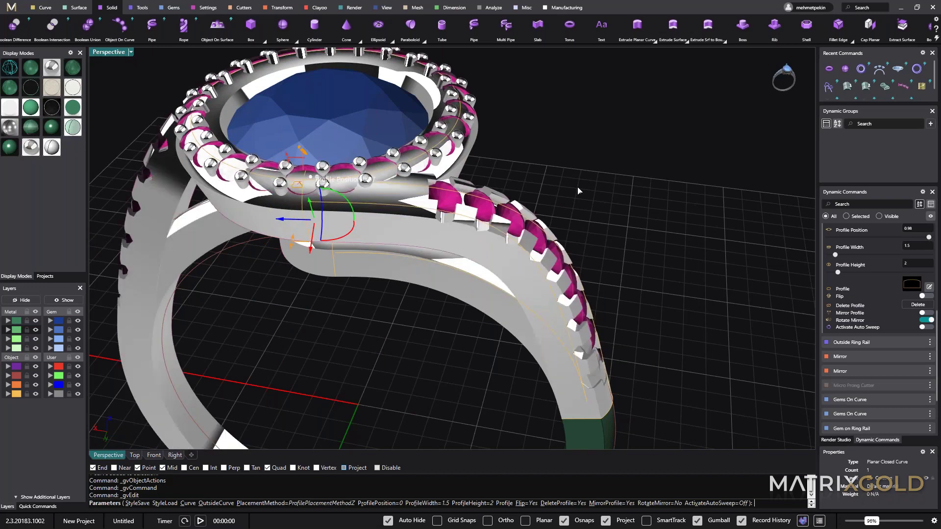
right_click(588, 187)
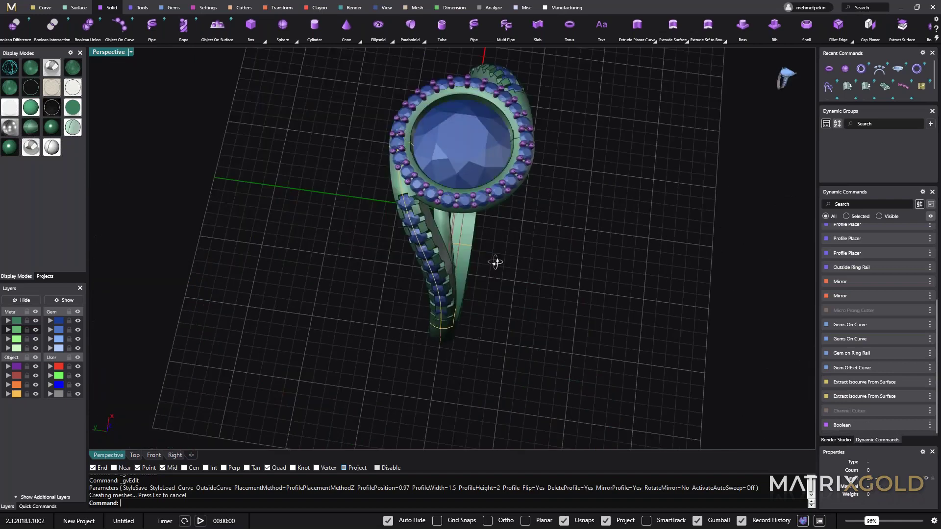
Step: Examine the ring's head, gem-set shoulders and shank from several angles in the perspective view
right_click_drag(496, 263, 553, 249)
scroll(345, 323, "up", 2)
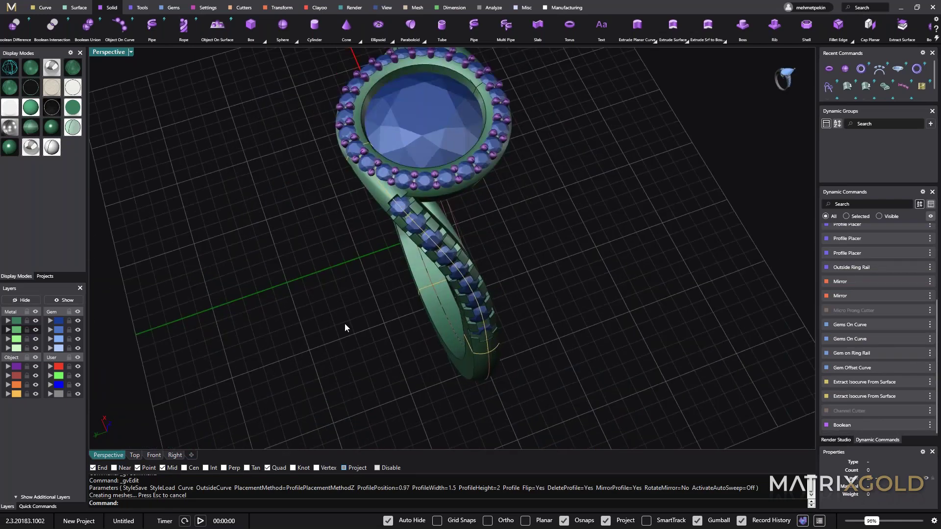
scroll(351, 331, "down", 2)
right_click_drag(351, 330, 394, 320)
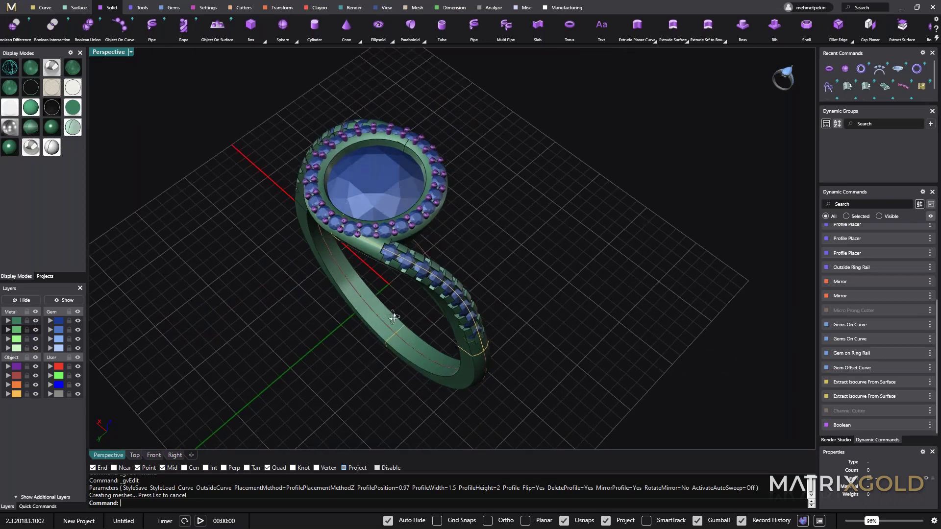
right_click_drag(394, 317, 396, 308)
scroll(398, 304, "up", 2)
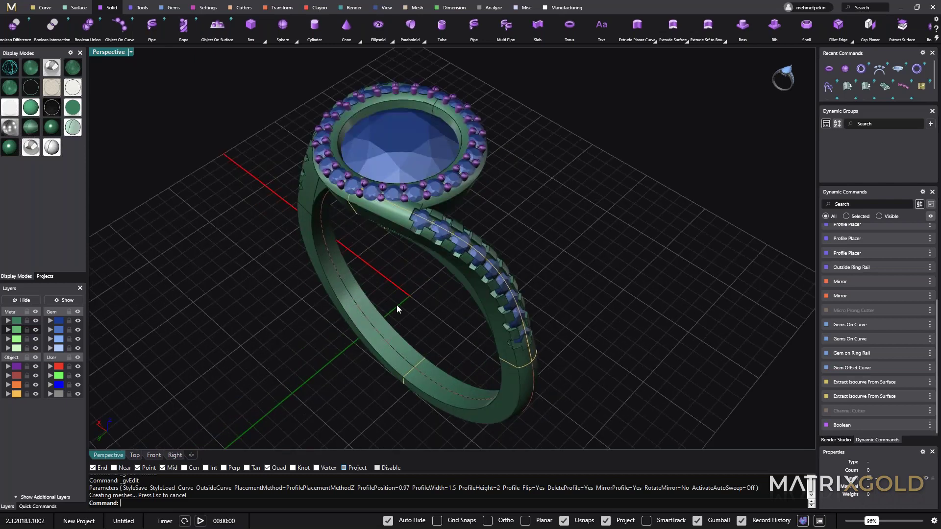
right_click_drag(397, 305, 465, 304)
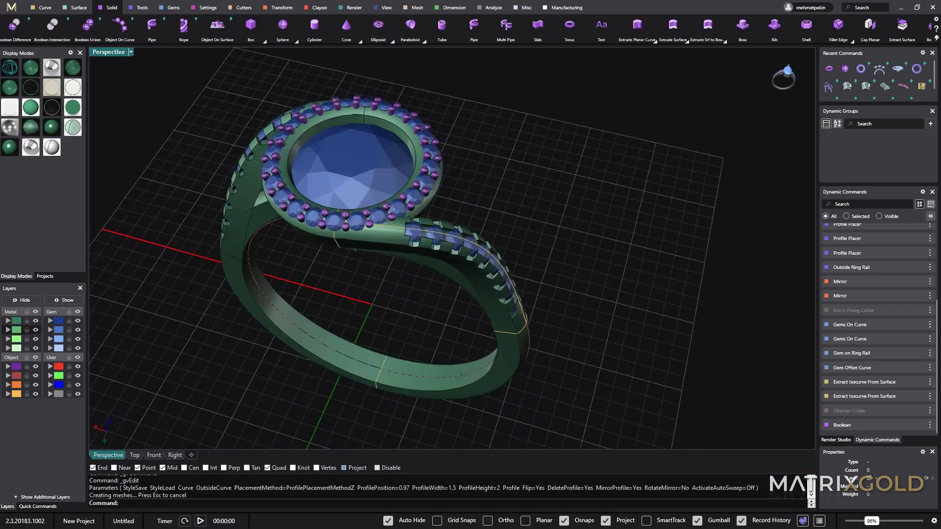
mouse_move(863, 295)
mouse_move(862, 267)
right_click_drag(530, 203, 420, 254)
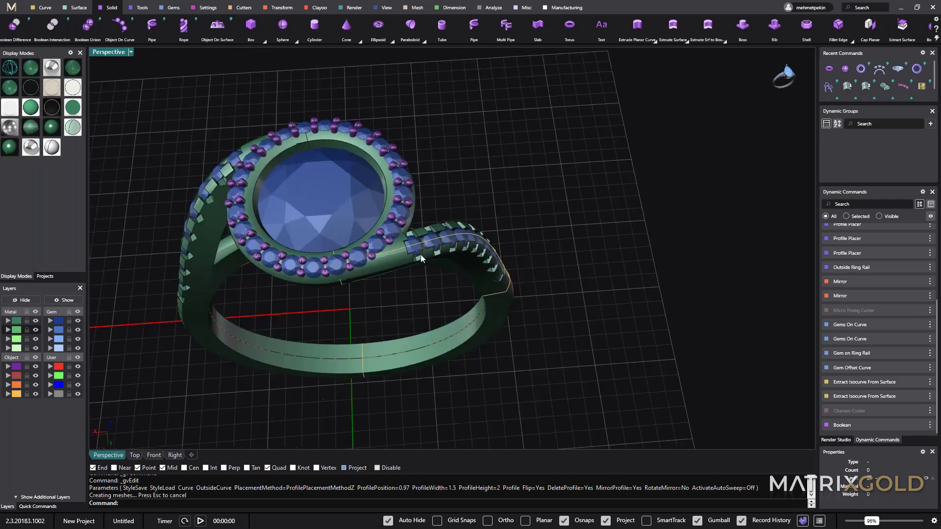
Step: Edit the round centre gem, narrow it to a width of 4.75 mm, accept, and check the rebuilt ring
left_click(331, 195)
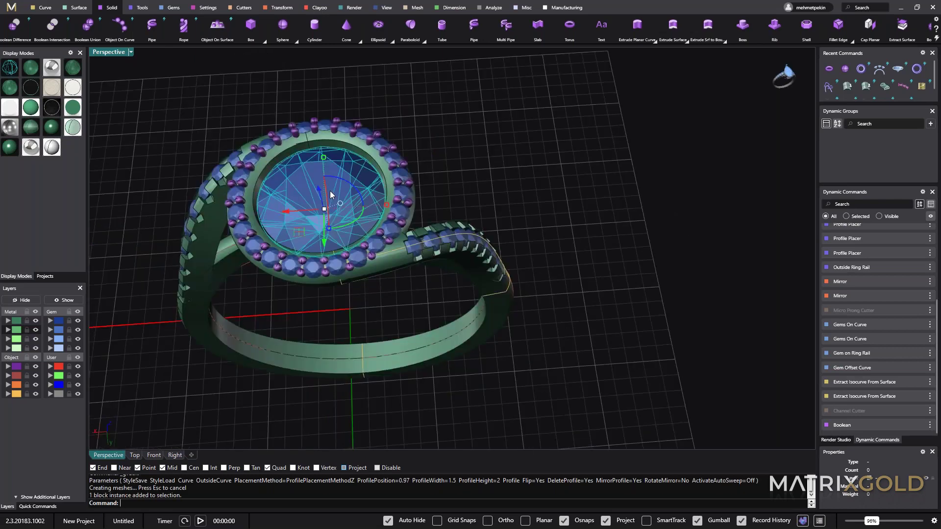
middle_click(503, 153)
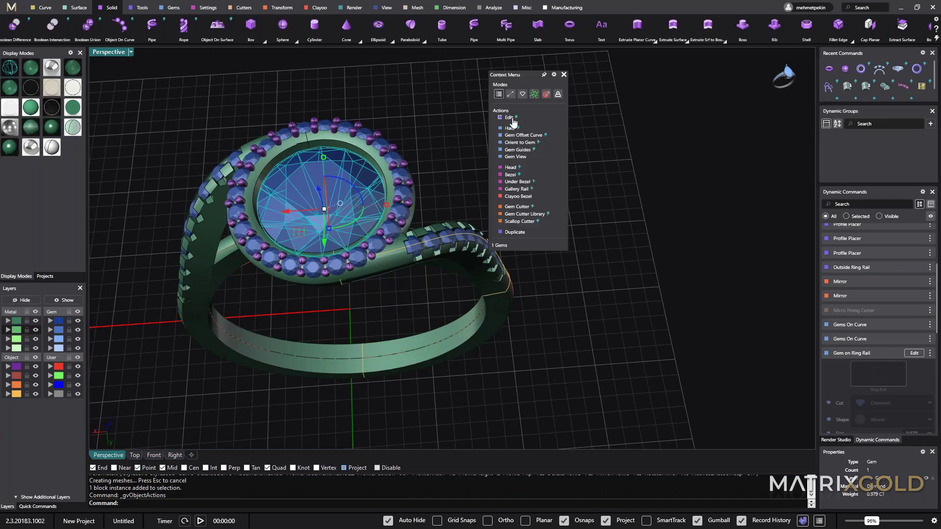
left_click(511, 118)
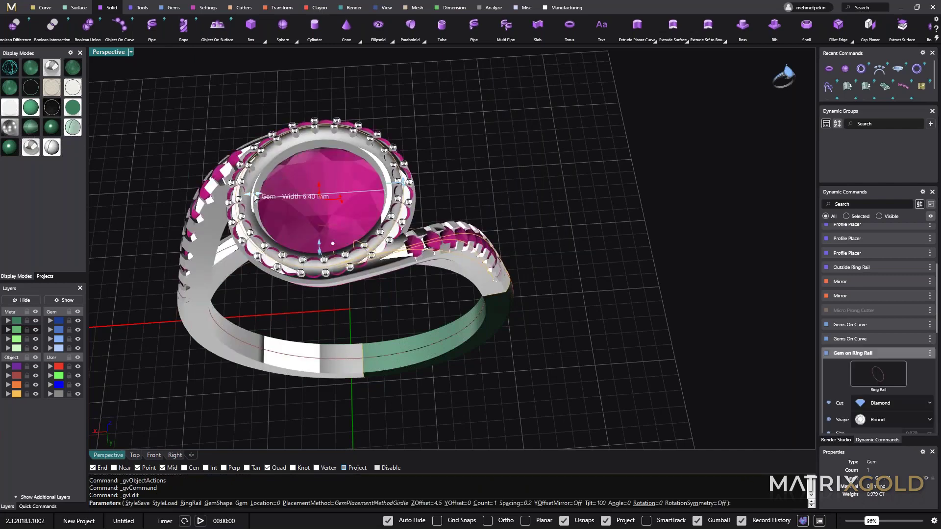
left_click_drag(259, 196, 274, 195)
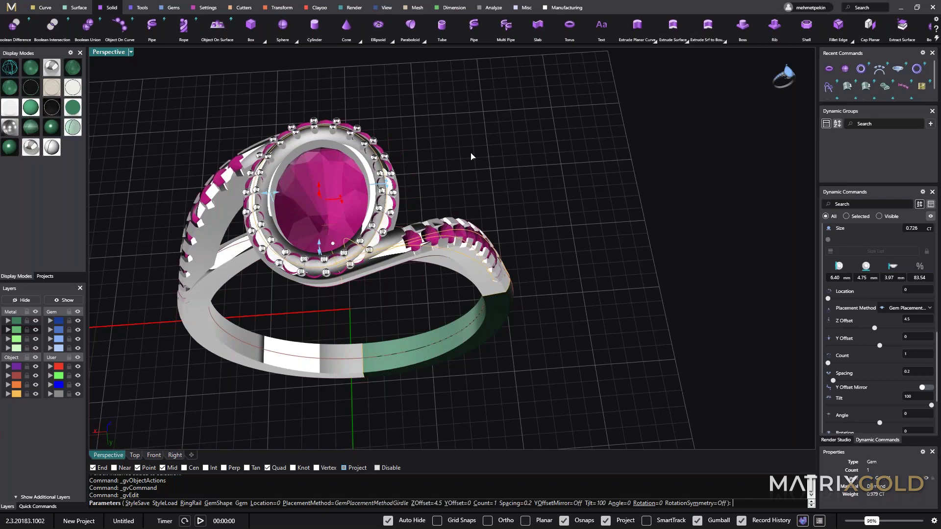
key("Return")
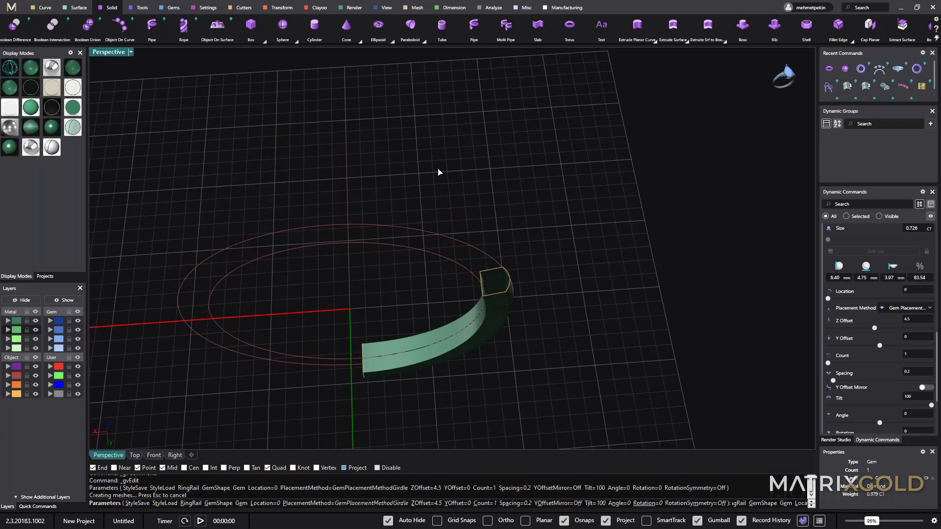
key("Return")
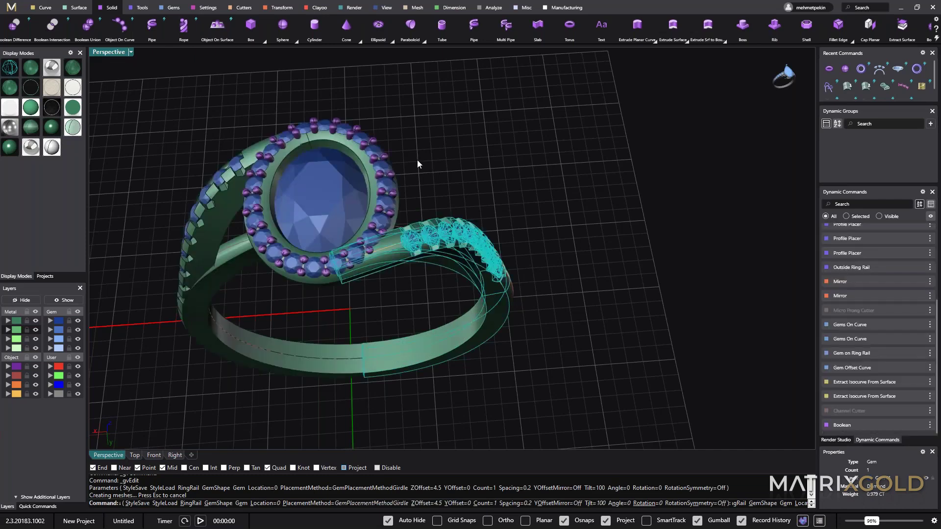
right_click_drag(417, 163, 425, 375)
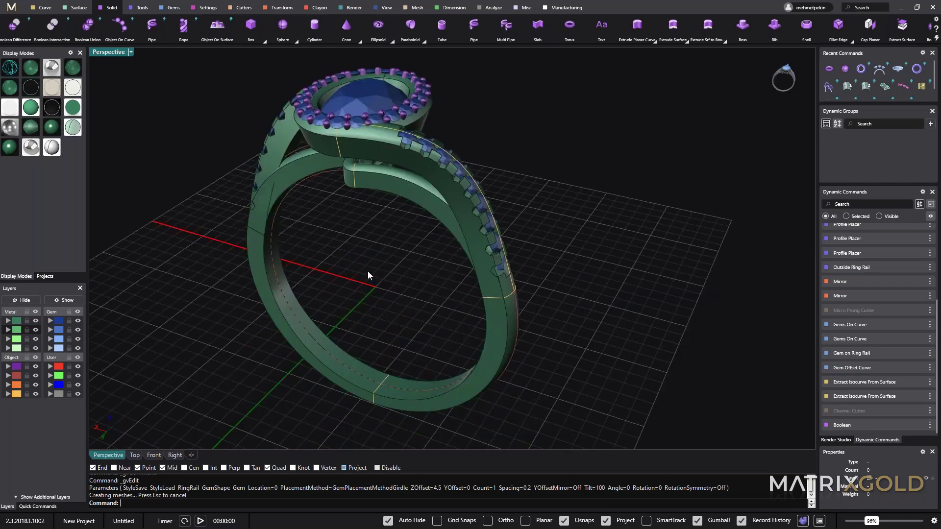
right_click_drag(368, 273, 264, 223)
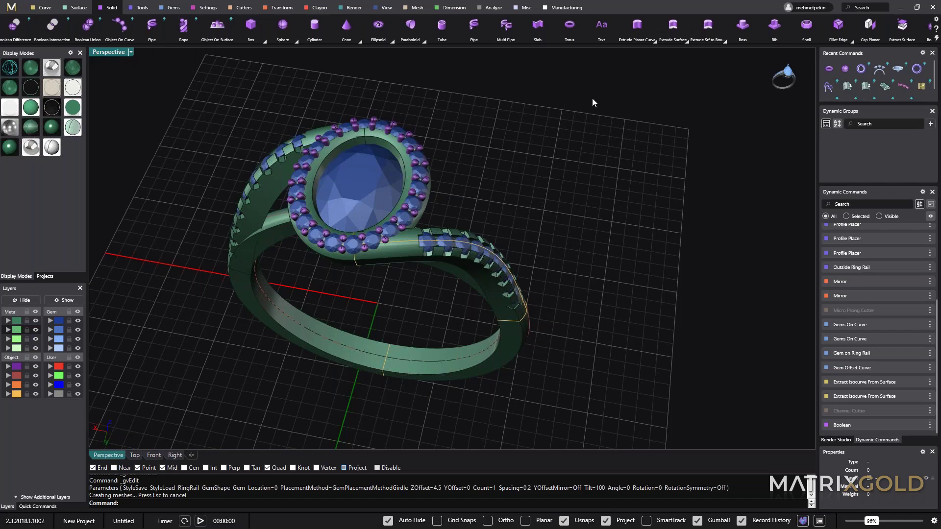
Step: Start a new file without saving the ring's changes, and maximize the perspective view
left_click(10, 7)
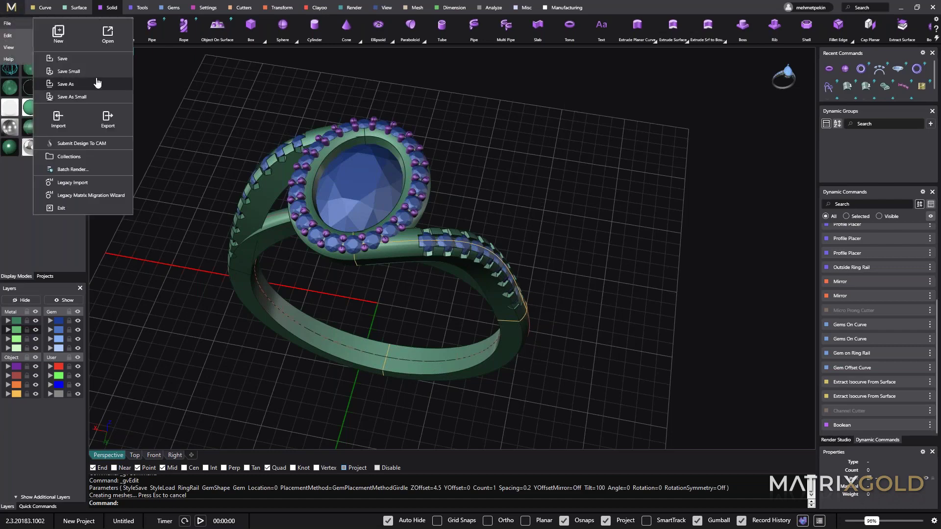
left_click(57, 34)
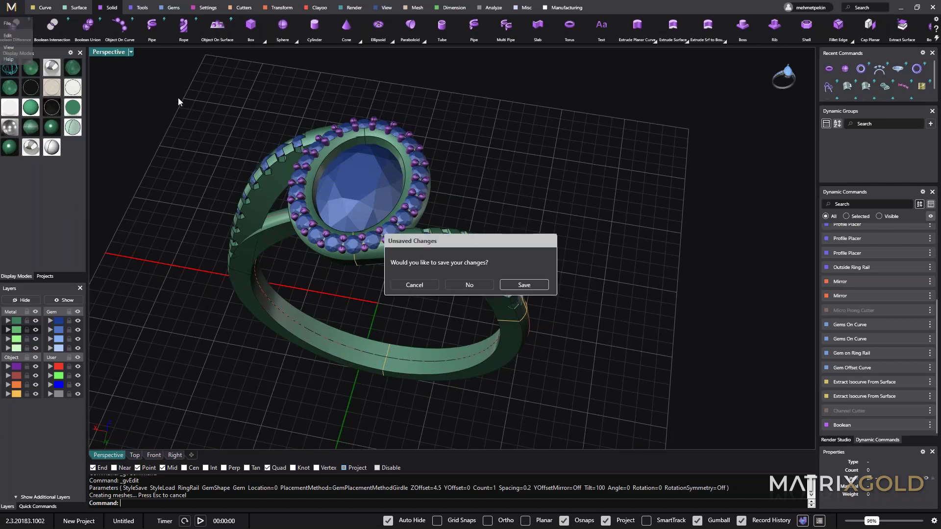
left_click(470, 287)
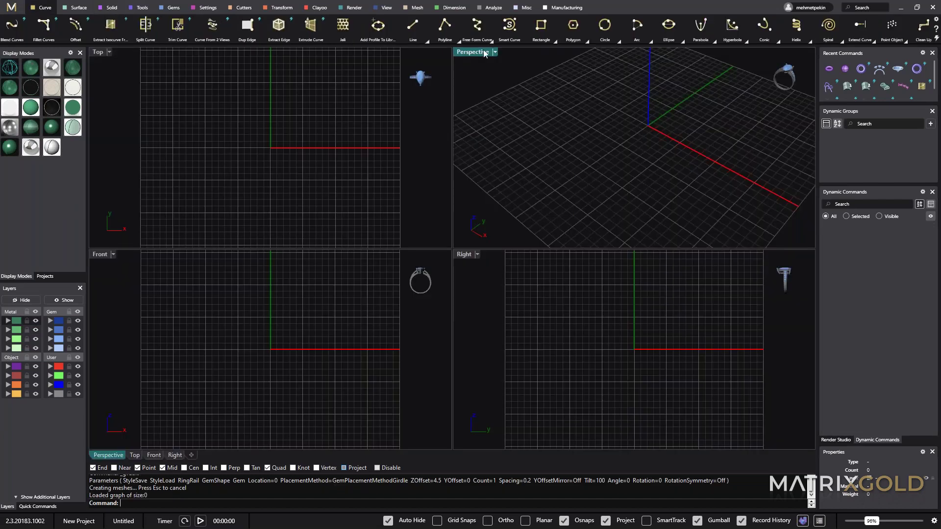
double_click(483, 50)
scroll(441, 281, "down", 5)
right_click_drag(360, 202, 387, 254)
scroll(440, 281, "up", 2)
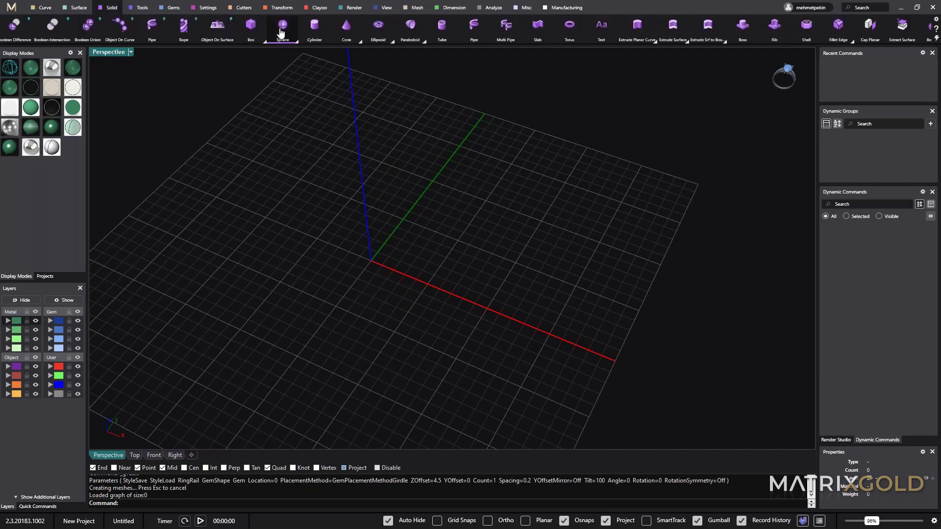
Step: Create a solid sphere centred at 0,0,0 with a radius of about 2.5 mm, sized in the front view
left_click(281, 34)
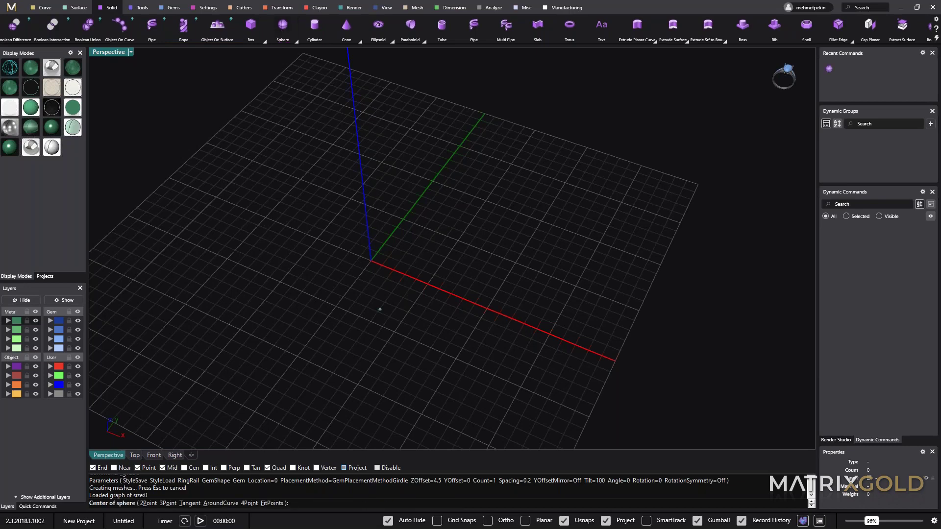
type("0,0,0")
key("Return")
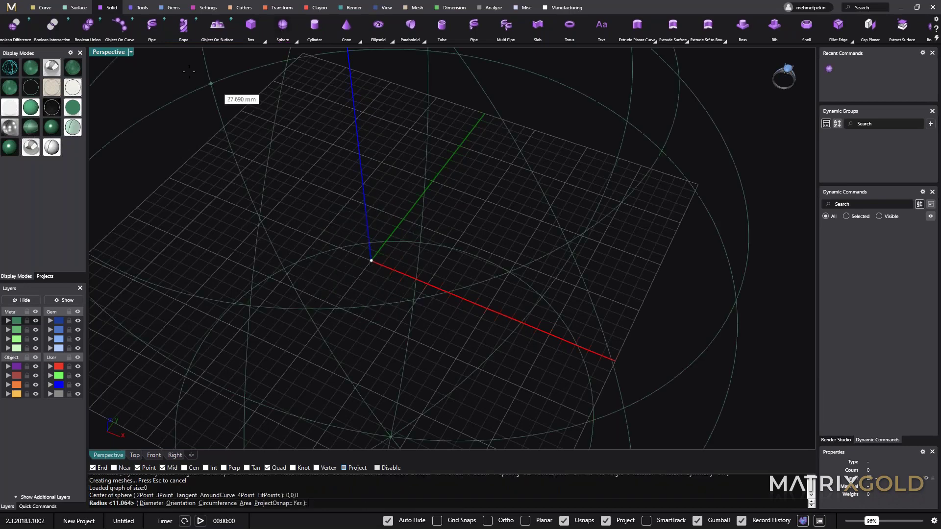
key("ctrl+m")
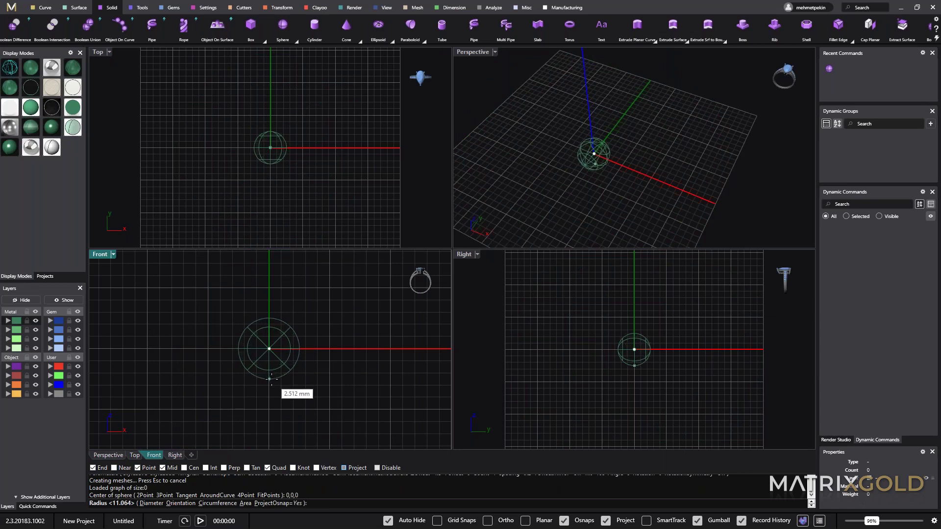
key("Return")
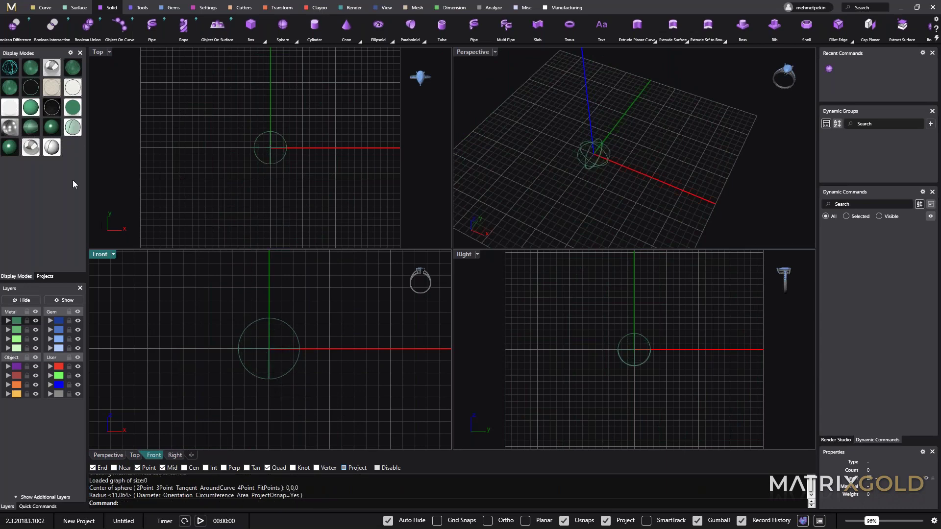
Step: Show the sphere shaded in the front view and in the maximized perspective view
left_click(30, 127)
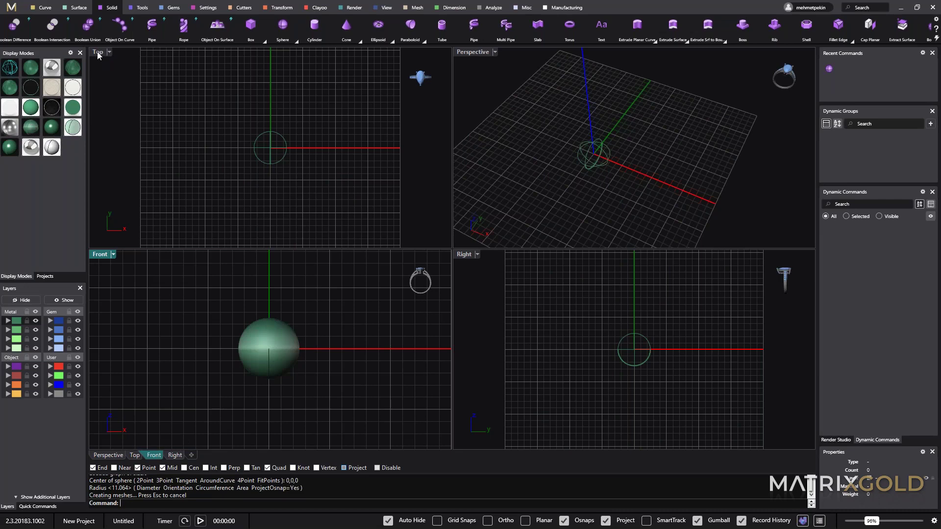
double_click(474, 52)
left_click(39, 132)
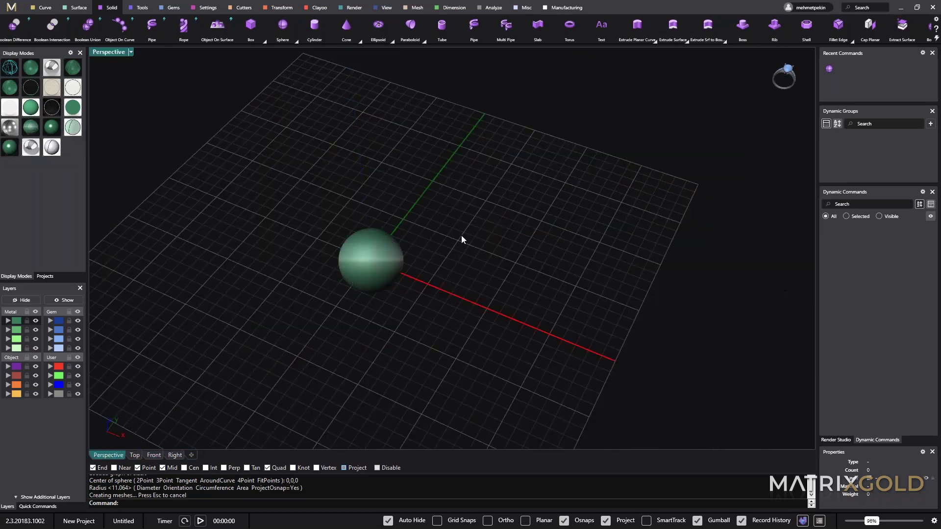
Step: Stretch the green sphere lengthwise along the Y axis and flatten it vertically into an ellipsoid
right_click_drag(461, 234, 405, 252)
left_click(405, 252)
scroll(405, 252, "up", 3)
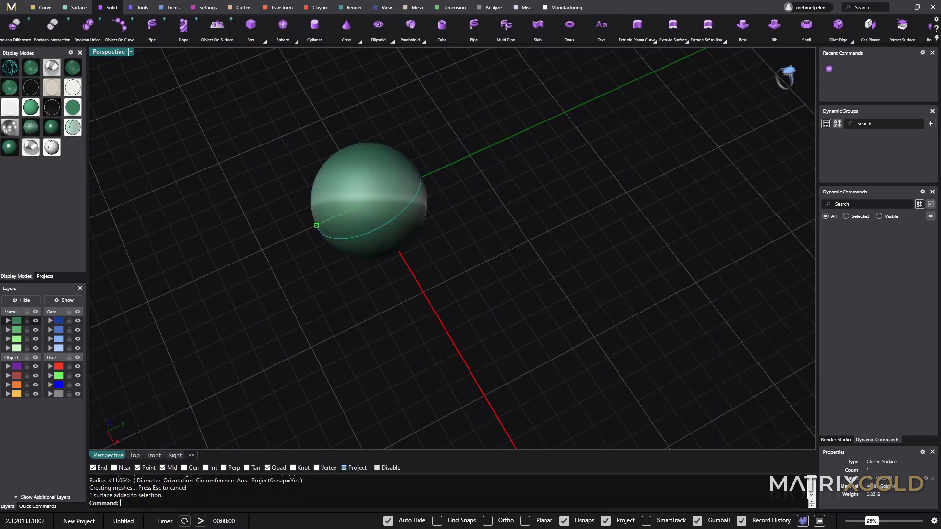
left_click_drag(316, 226, 275, 244)
right_click_drag(473, 267, 548, 175)
left_click_drag(349, 325, 347, 311)
left_click(519, 259)
right_click_drag(519, 260, 462, 178)
Step: Create a second, smaller solid sphere centred at 0,0,0, sizing its radius in the front view
left_click(283, 25)
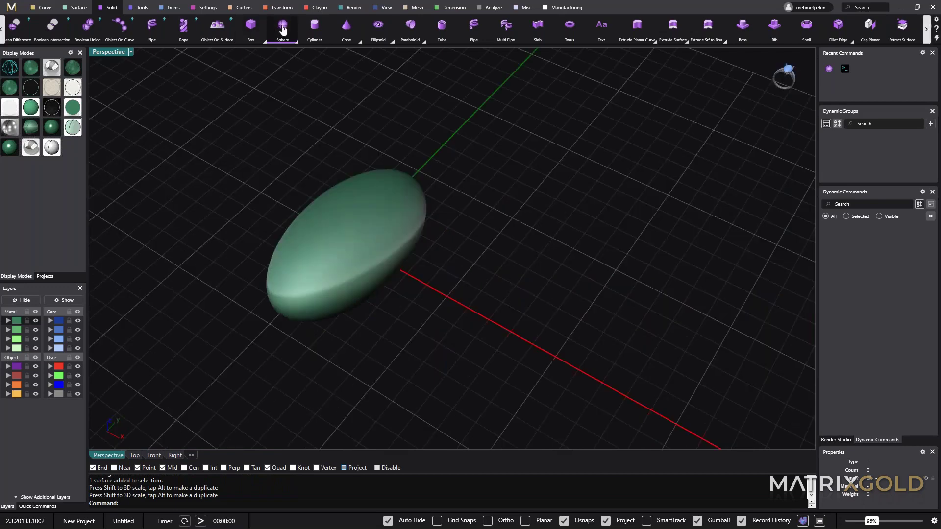
type("0,0,0")
key("Return")
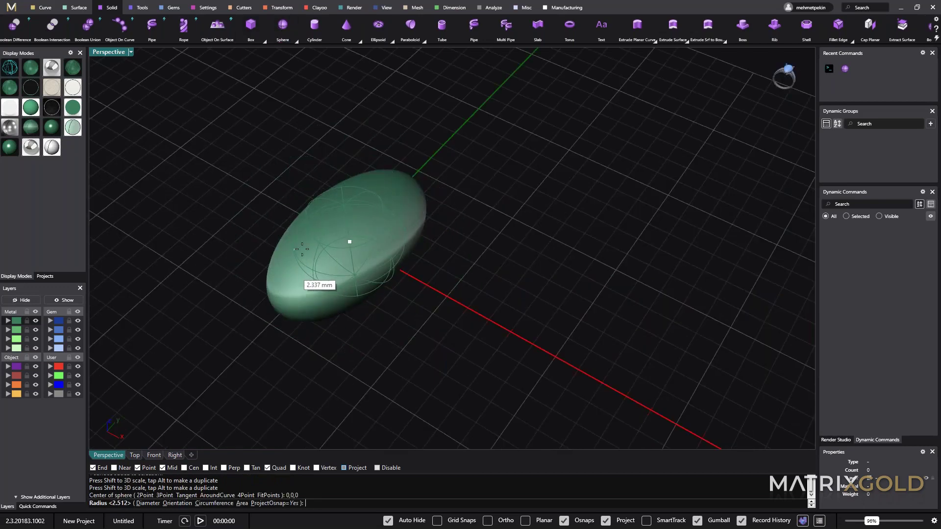
double_click(109, 52)
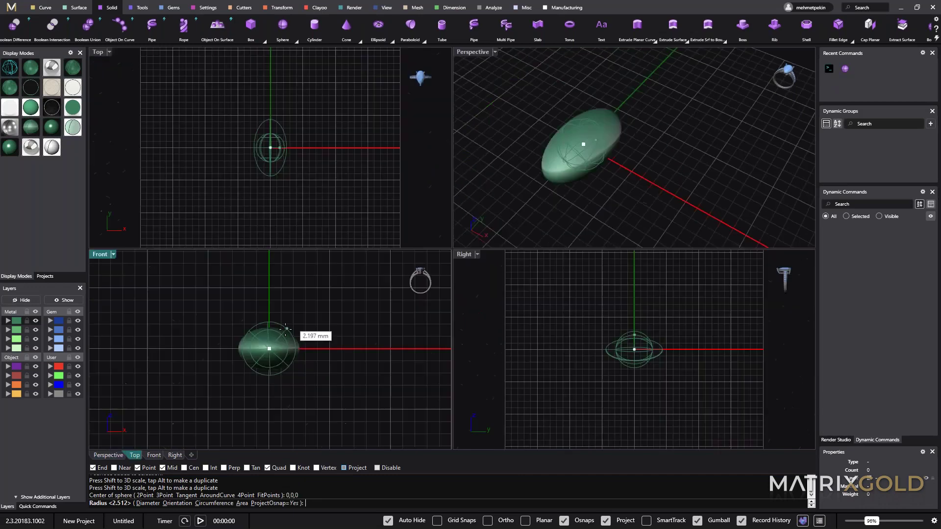
left_click(265, 370)
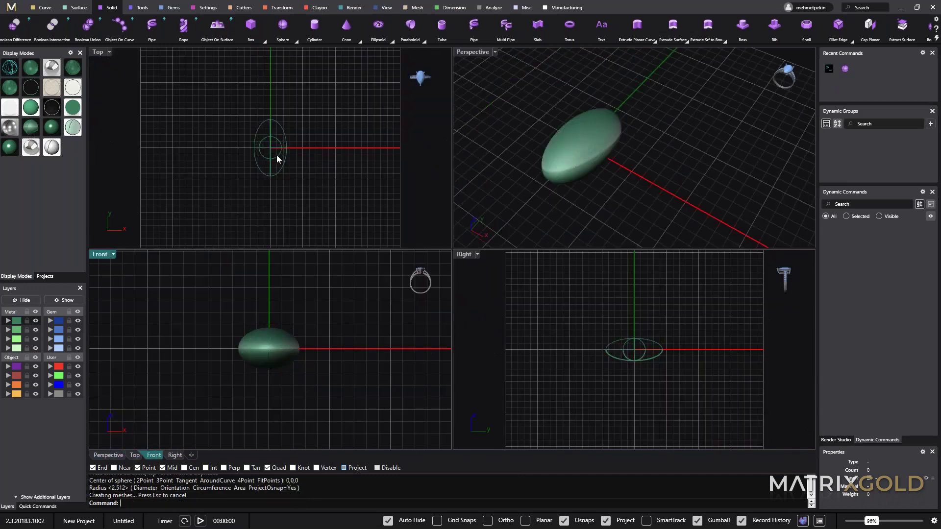
Step: Scale the small sphere into a long ellipsoid reaching past the green one's ends, and move it to layer Gem 01
left_click(277, 155)
double_click(473, 52)
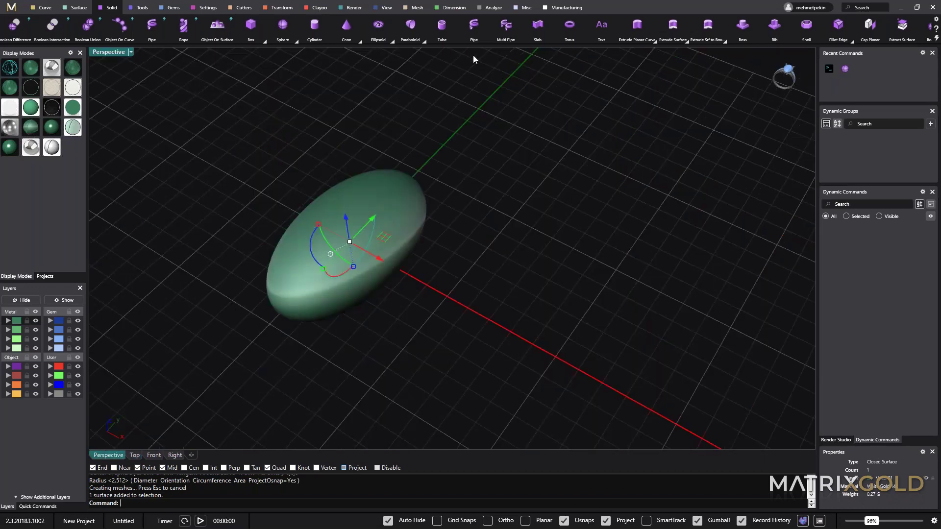
left_click_drag(323, 246, 251, 297)
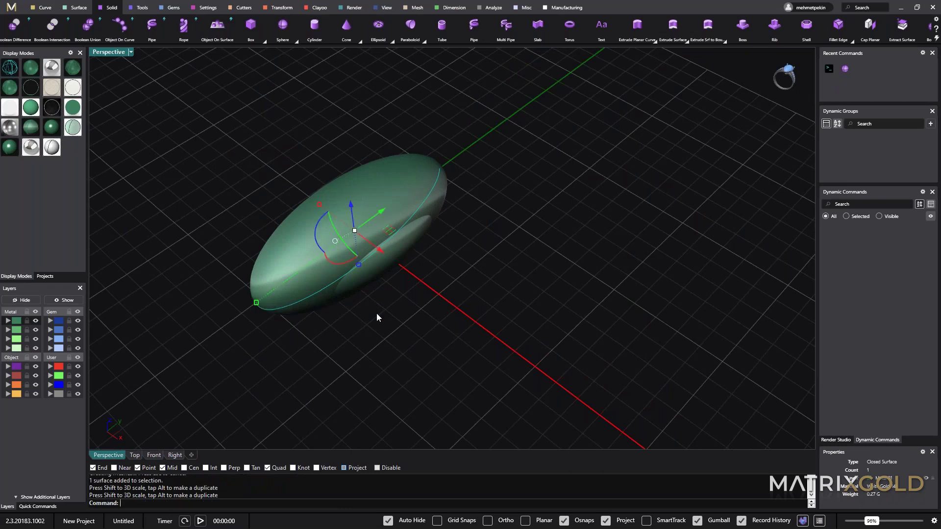
right_click_drag(377, 314, 348, 310)
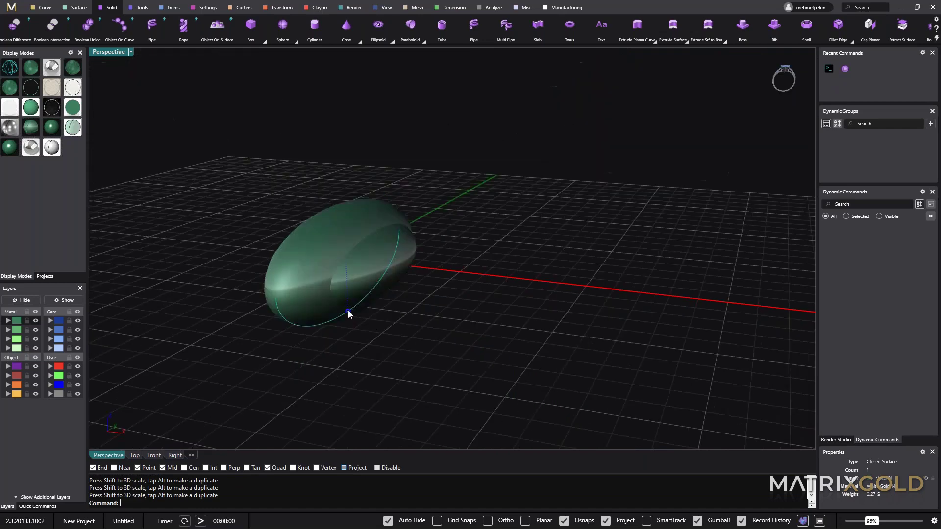
left_click(57, 322)
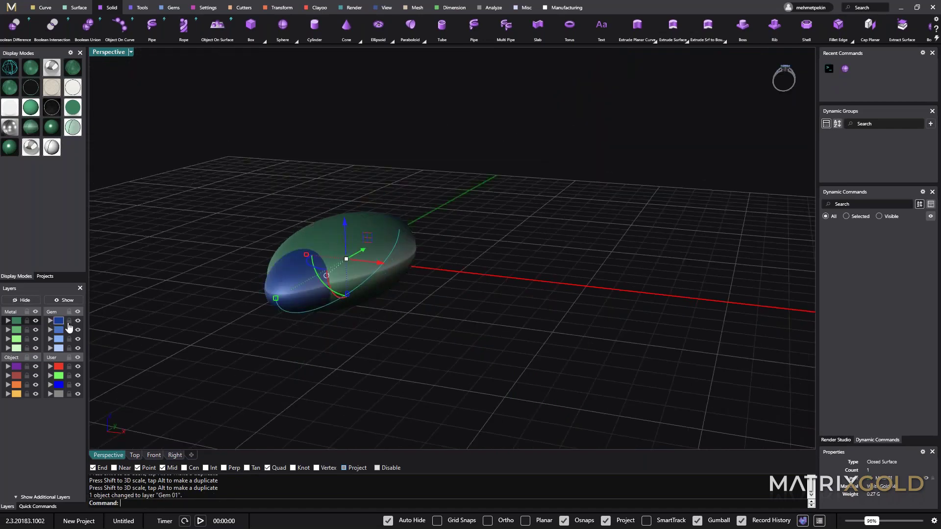
Step: Raise the blue ellipsoid above the green one's centre and rotate it slightly about the vertical axis
left_click_drag(345, 221, 344, 204)
right_click_drag(344, 205, 399, 240)
left_click_drag(343, 214, 339, 227)
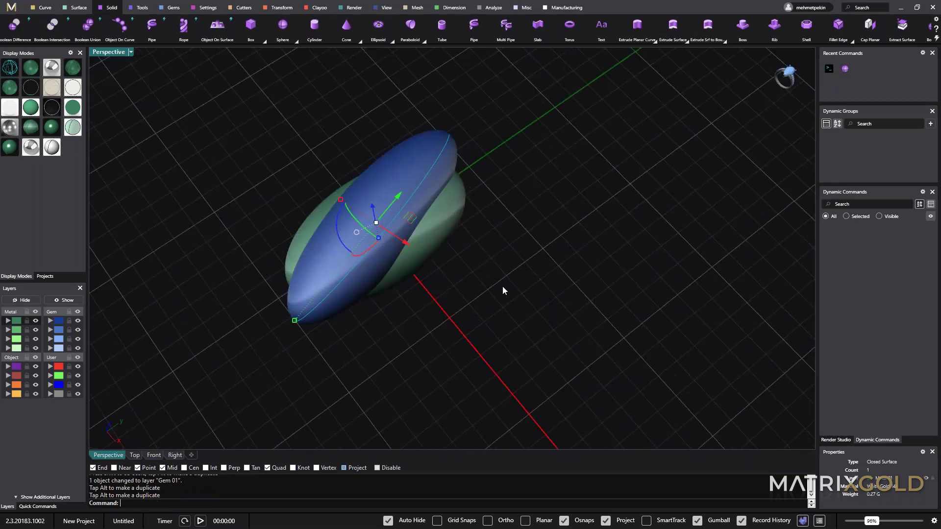
right_click_drag(400, 240, 507, 343)
Step: Mirror the blue ellipsoid with Y Mirror and Z Mirror on, check the copies in all views, and accept
left_click(405, 218)
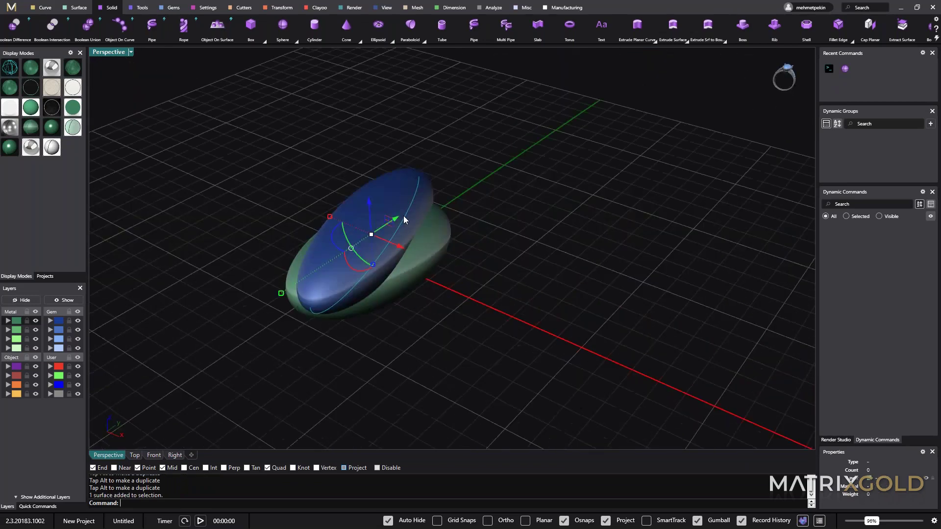
double_click(112, 53)
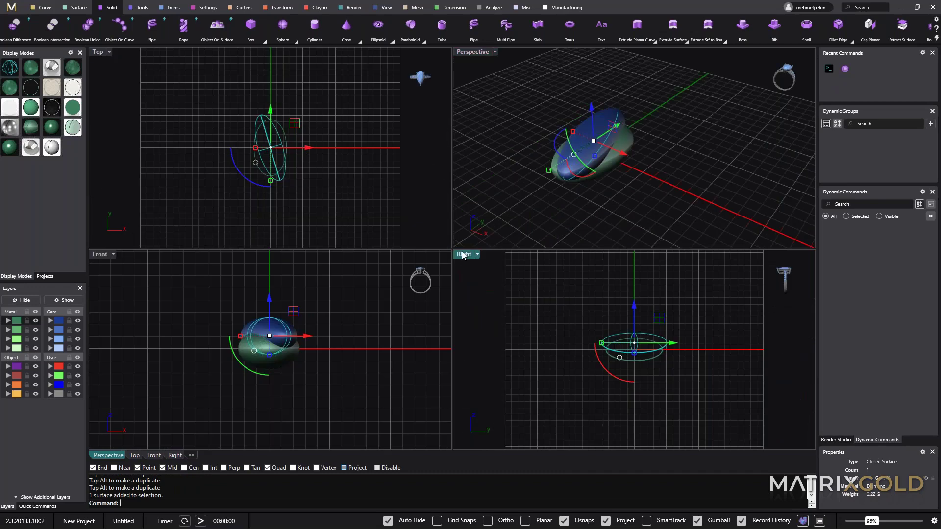
double_click(490, 280)
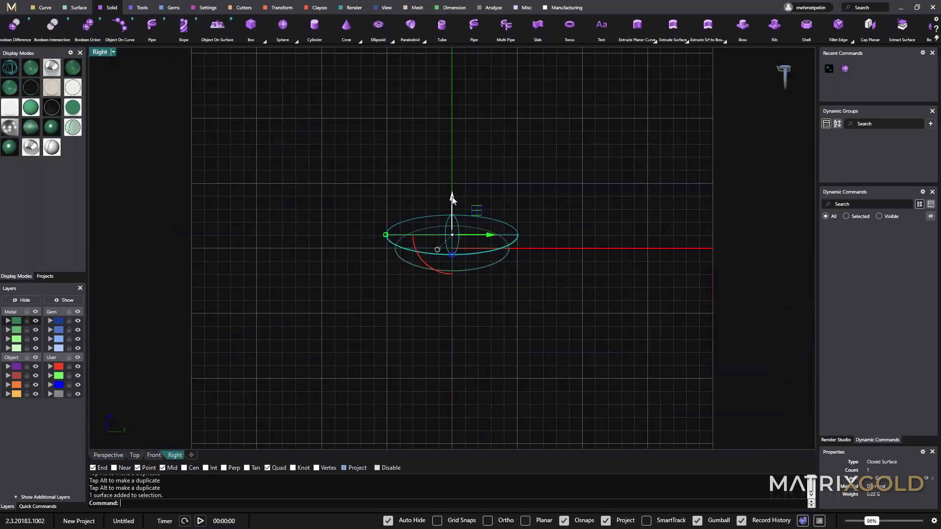
left_click(280, 11)
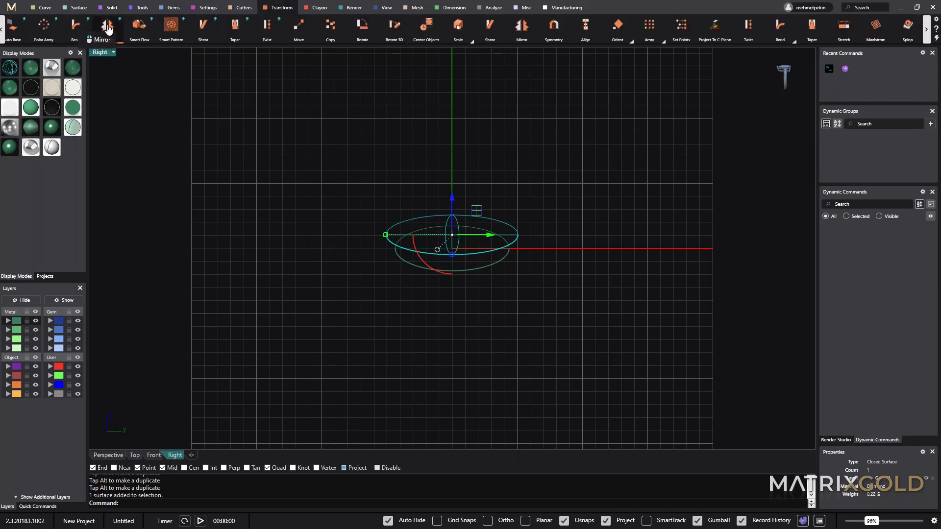
left_click(106, 34)
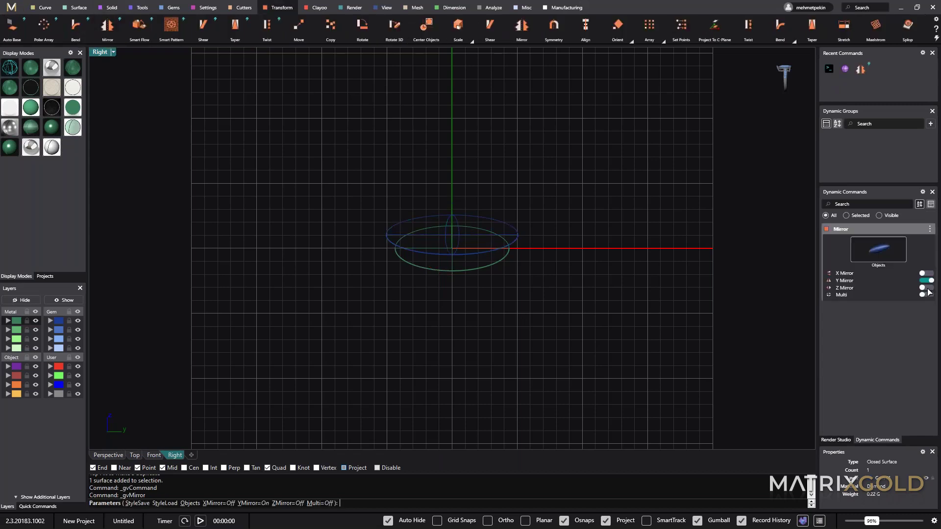
double_click(100, 54)
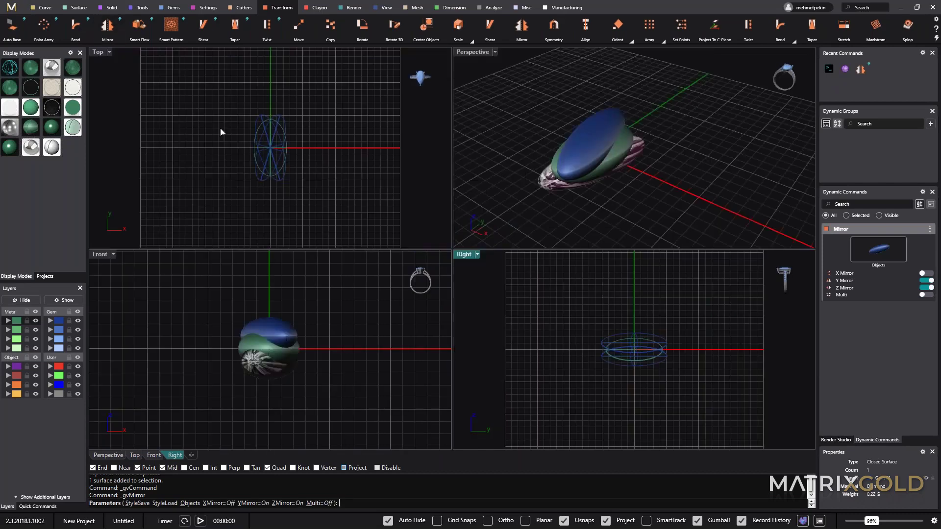
right_click_drag(483, 96, 510, 84)
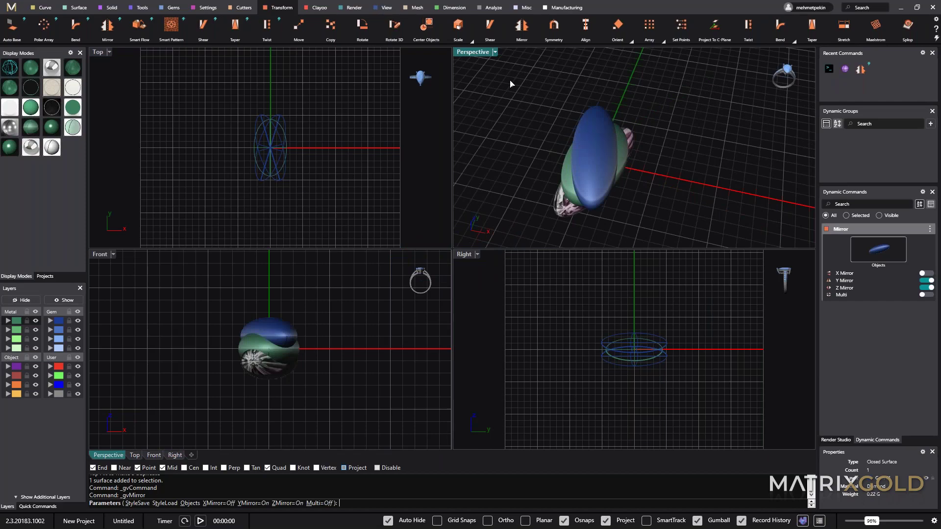
double_click(473, 51)
right_click_drag(523, 303, 510, 284)
right_click(543, 296)
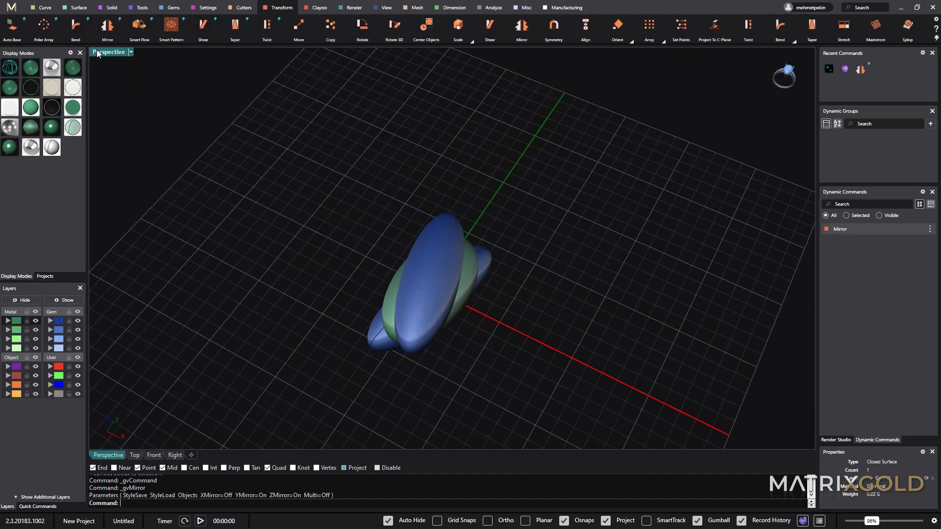
Step: Subtract the upper and lower blue ellipsoids from the green ellipsoid with Boolean Difference and accept
left_click(110, 8)
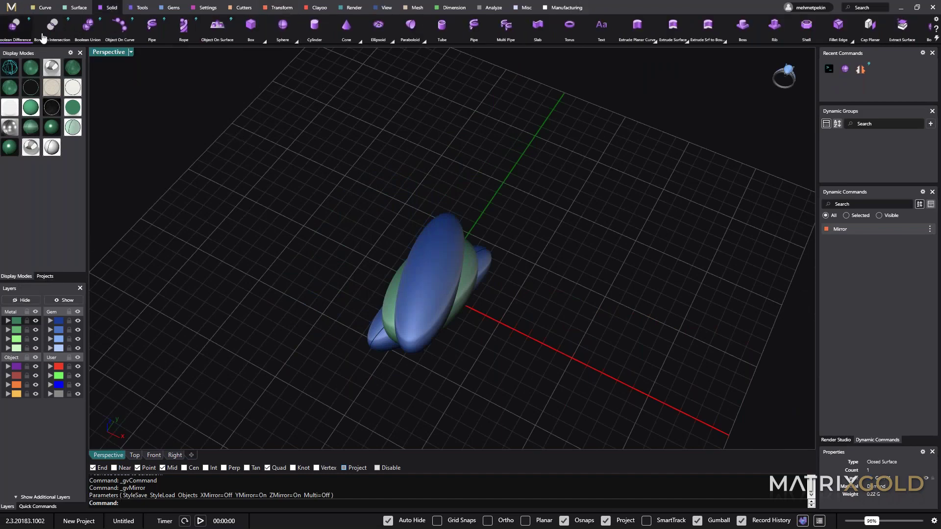
left_click(16, 30)
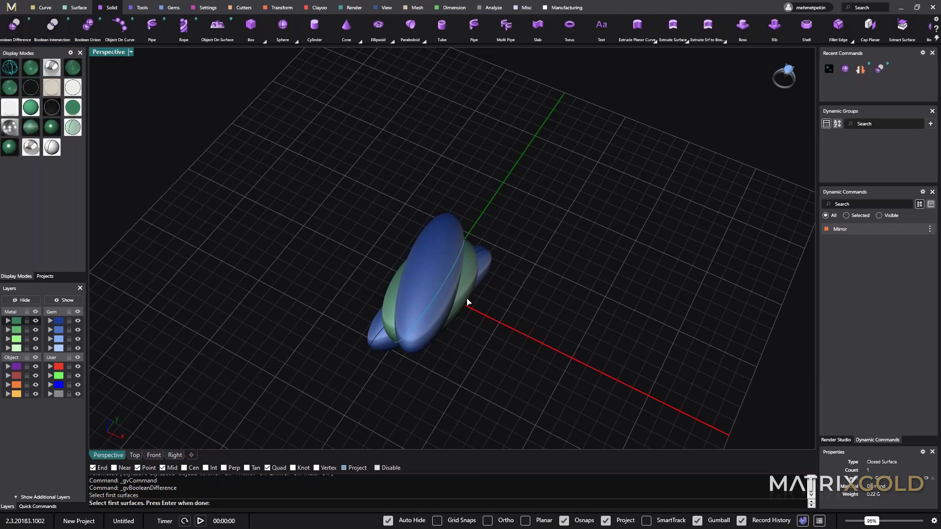
right_click_drag(483, 335, 508, 273)
right_click(508, 273)
left_click(439, 275)
left_click(386, 331)
right_click(435, 368)
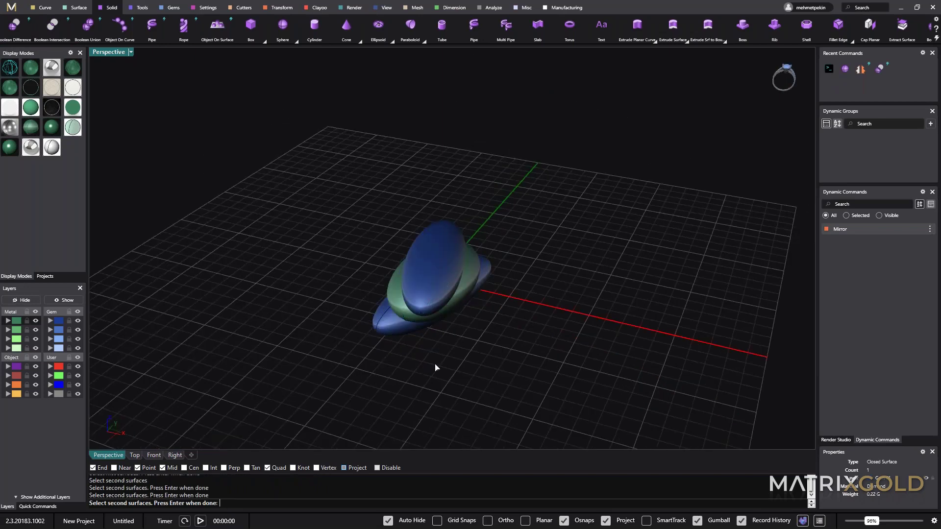
right_click_drag(435, 368, 457, 354)
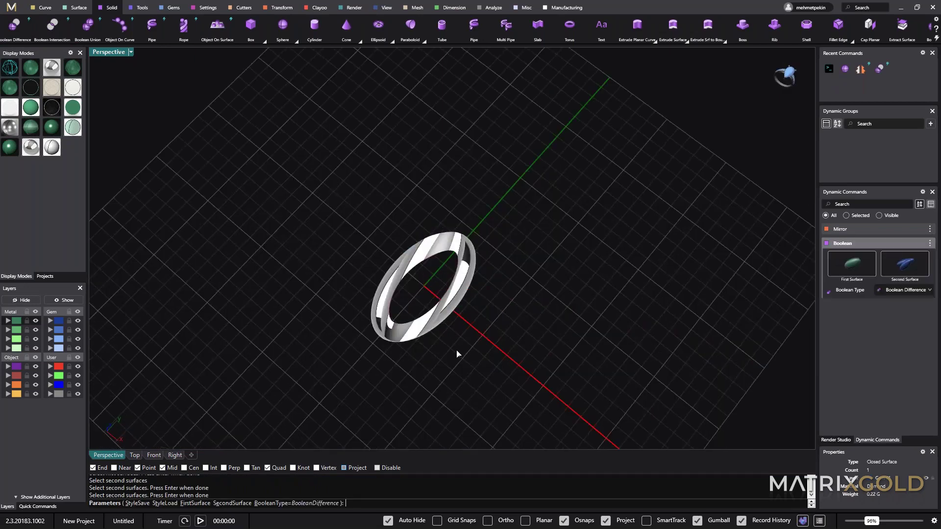
key("Escape")
Step: Clear the original green ellipsoid surface from view and hide the Gem 01 layer, leaving only the cut link
right_click_drag(456, 275, 496, 317)
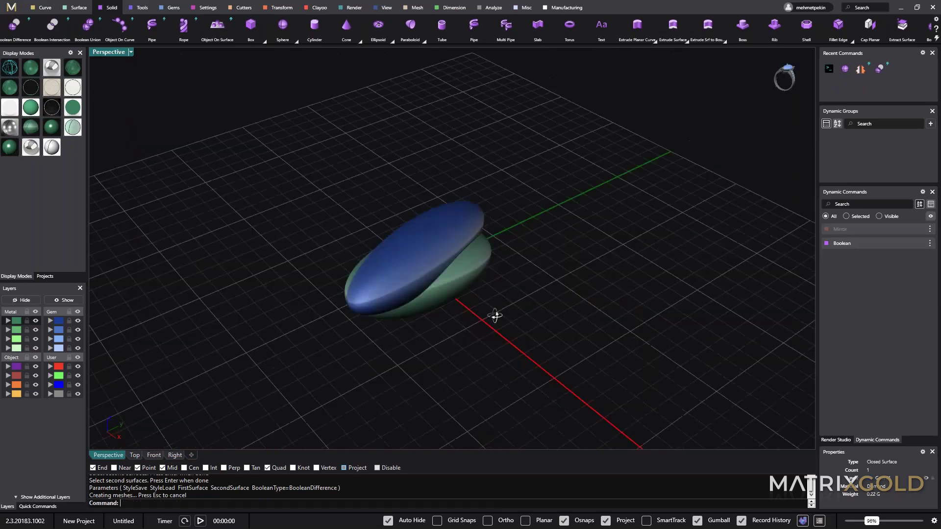
left_click(459, 285)
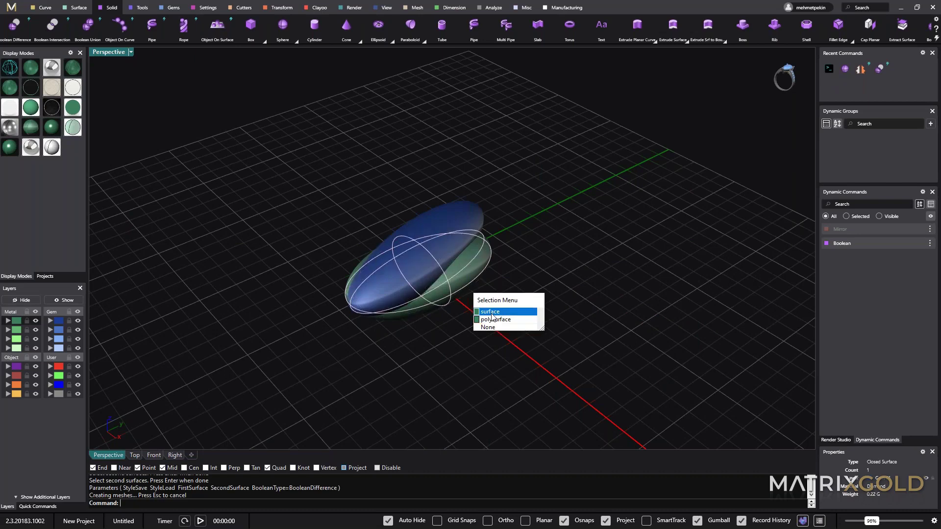
left_click(491, 312)
key("Return")
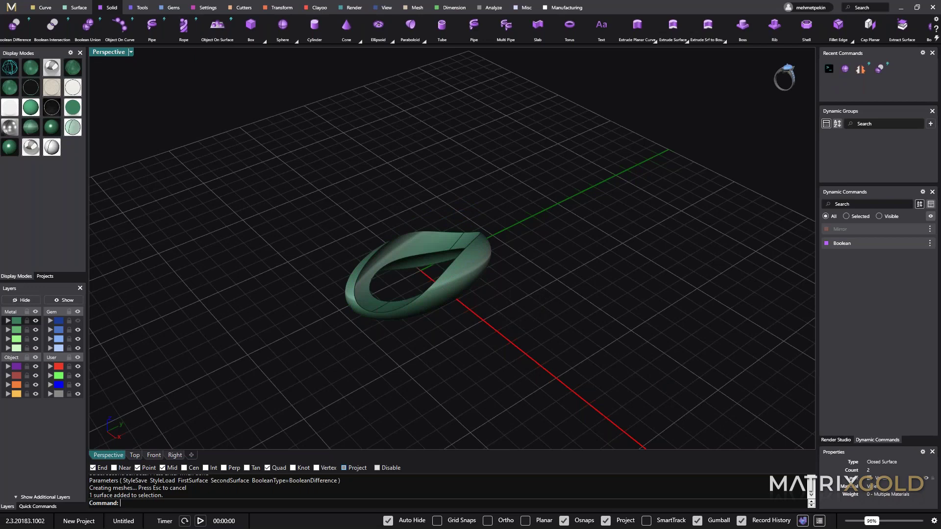
right_click_drag(294, 334, 338, 333)
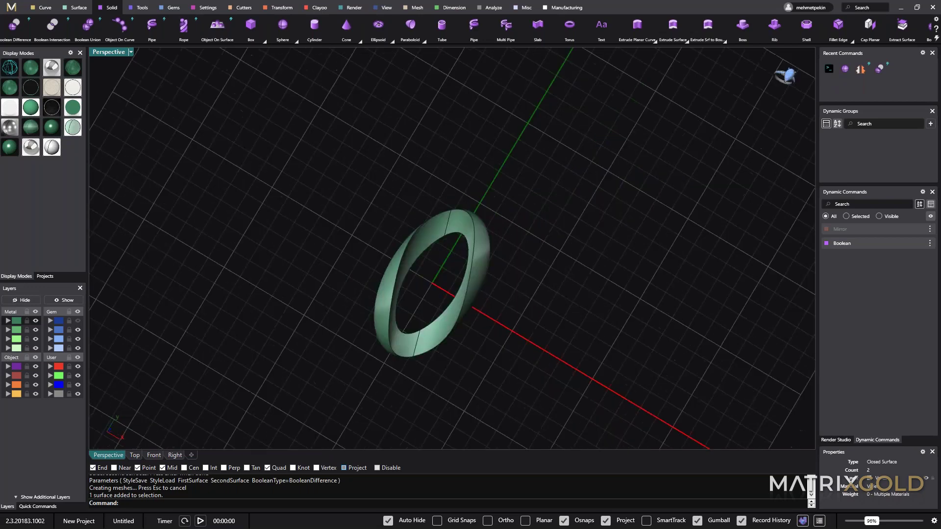
Step: Draw a wavy open free-form curve through four points on the far side of the link
scroll(429, 368, "down", 4)
left_click(44, 8)
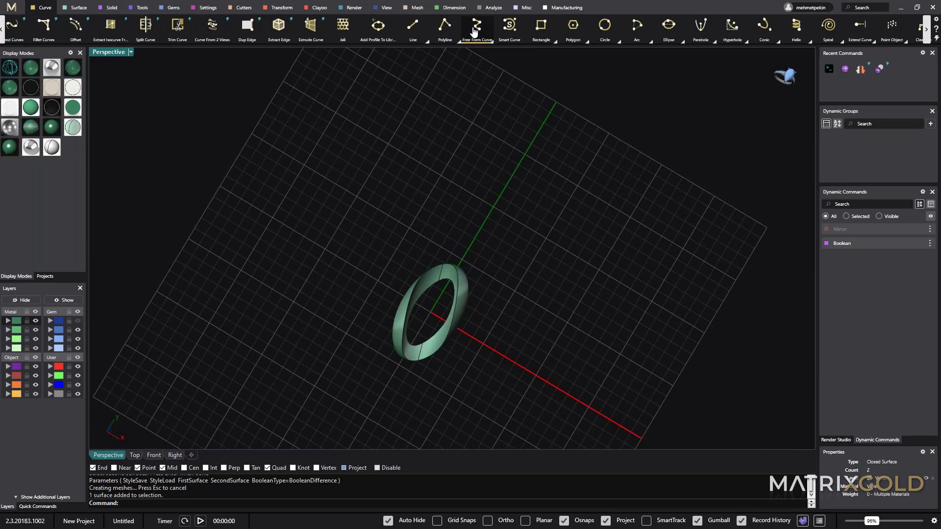
left_click(474, 31)
scroll(330, 227, "down", 3)
left_click(255, 306)
left_click(268, 230)
left_click(389, 187)
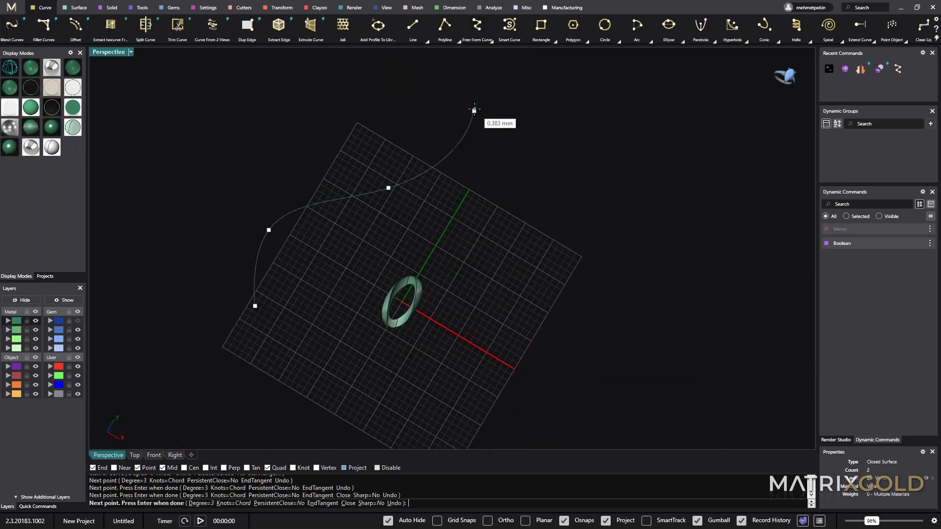
left_click(474, 110)
key("Return")
right_click_drag(287, 299, 327, 140)
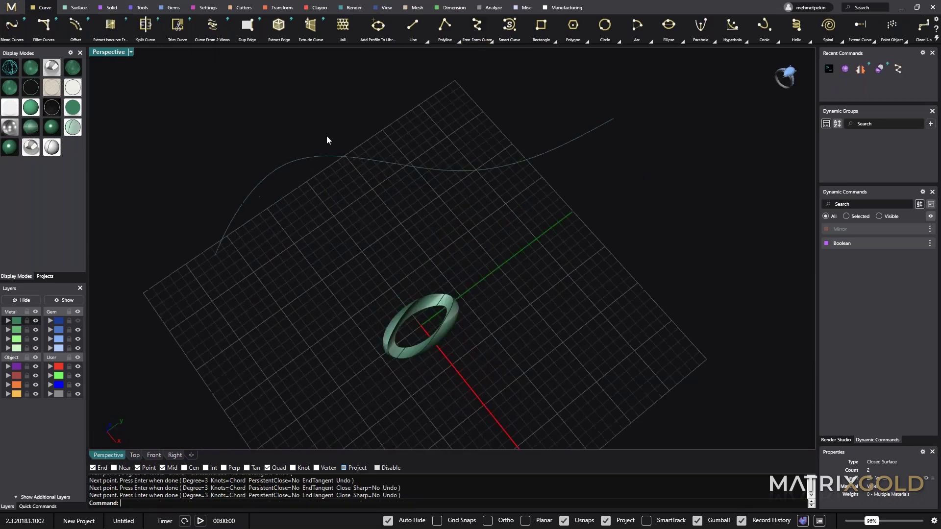
Step: Apply Object On Curve to the wavy free-form curve with the default library object
left_click(314, 157)
scroll(280, 213, "up", 2)
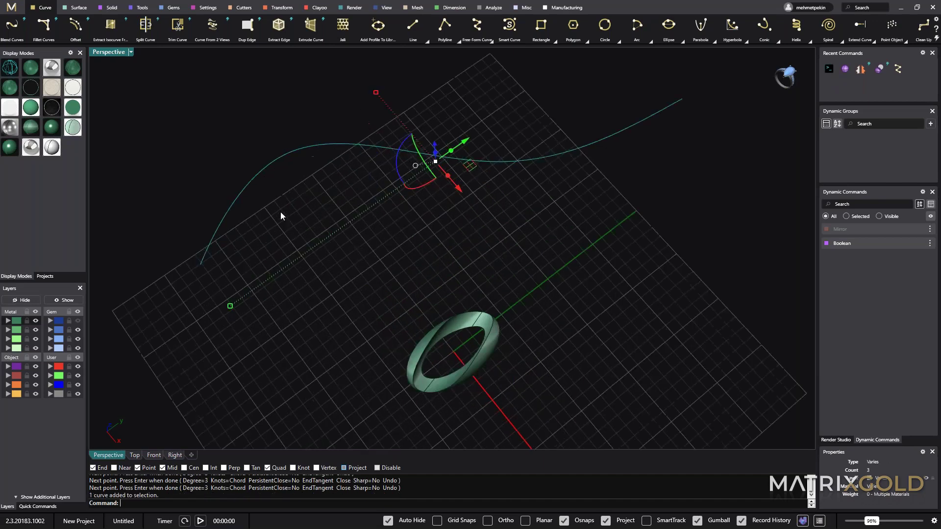
right_click_drag(280, 216, 132, 53)
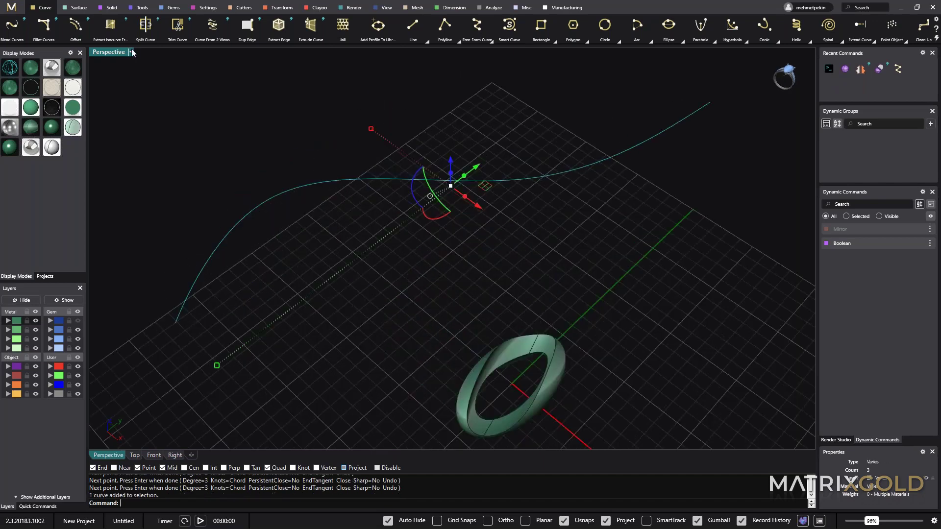
left_click(111, 8)
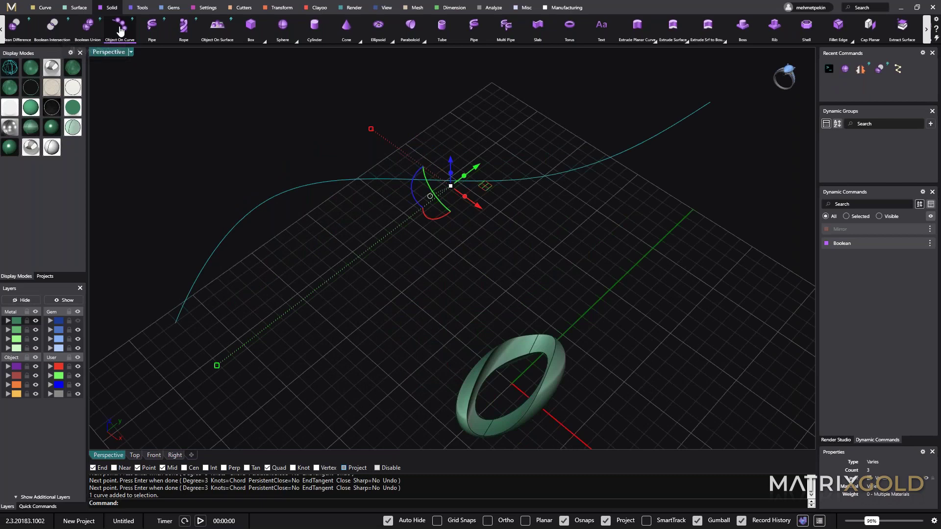
left_click(119, 27)
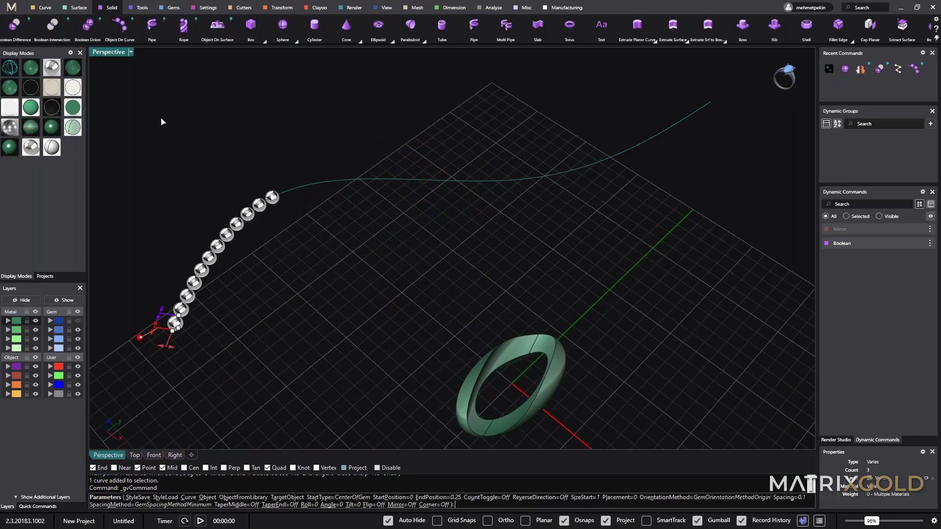
Step: Use the green cut link as the object repeated along the curve in Object On Curve
left_click(208, 498)
left_click(207, 502)
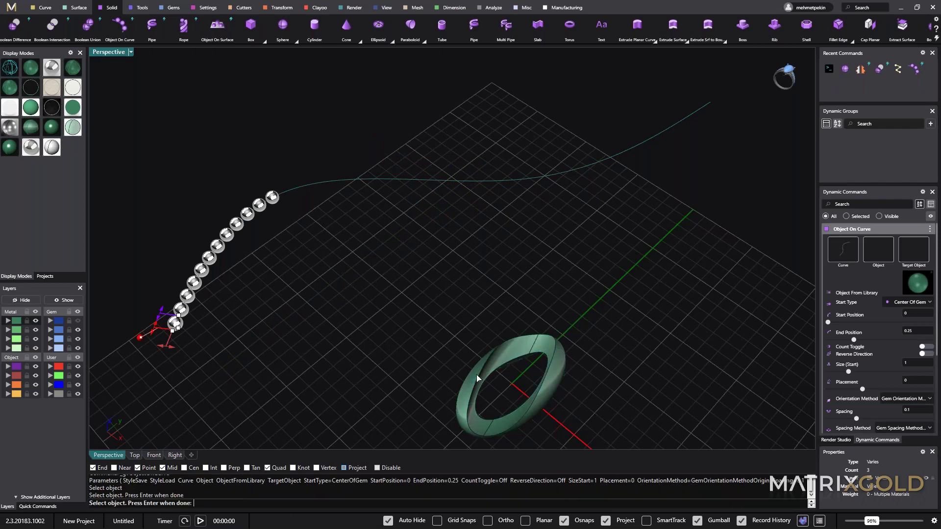
left_click(476, 374)
key("Return")
right_click_drag(227, 320, 206, 389)
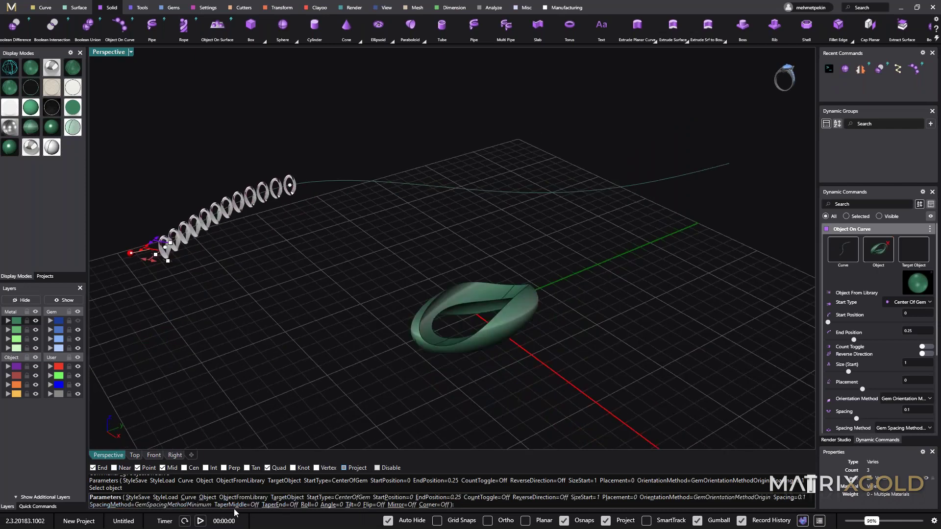
Step: Change the Object On Curve orientation method to GemOrientationMethodDown and check how the links lie along the curve
left_click(719, 498)
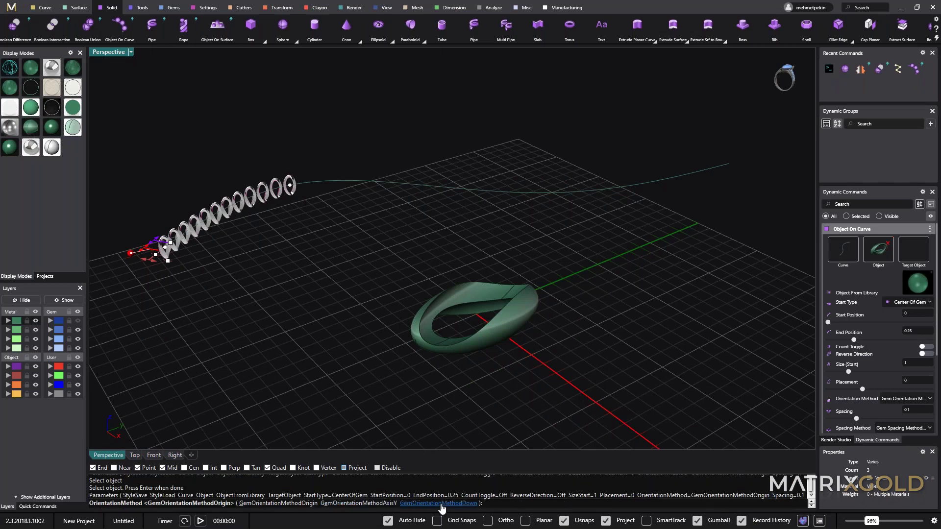
left_click(441, 504)
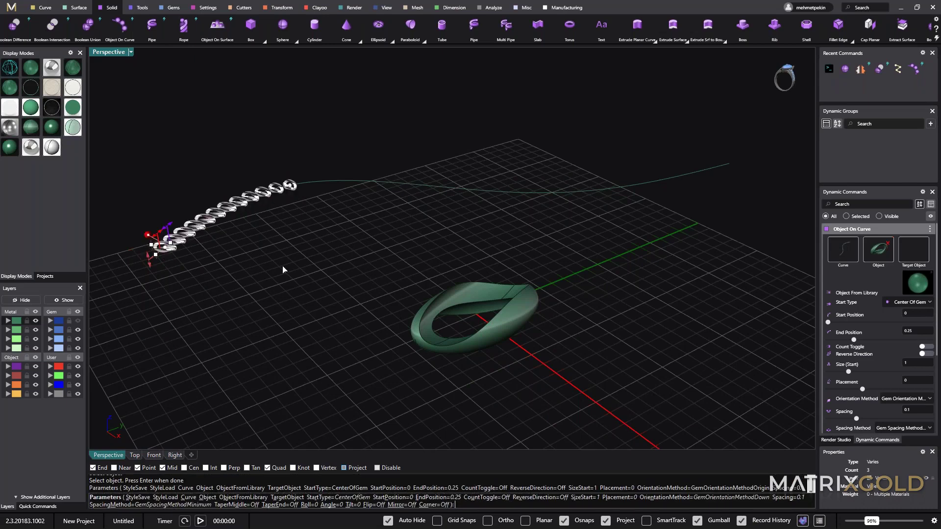
right_click_drag(282, 269, 276, 385)
scroll(246, 285, "up", 7)
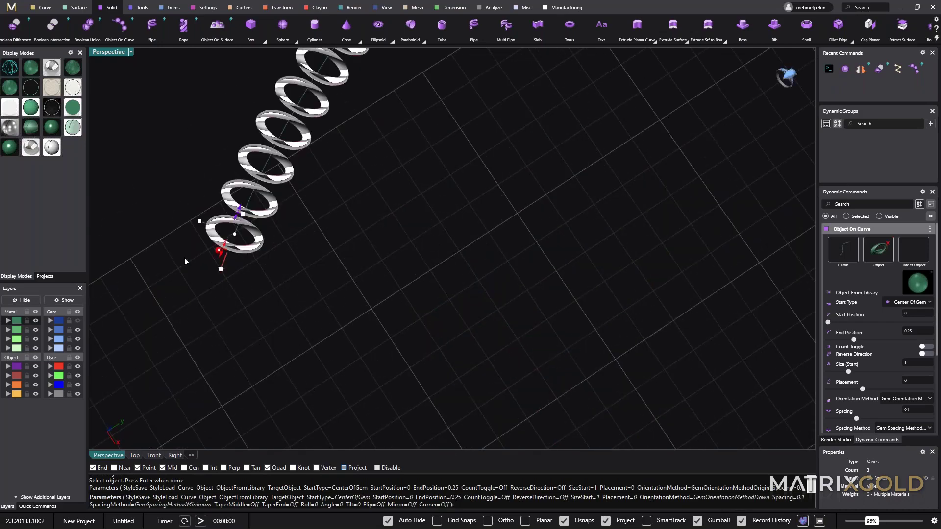
right_click_drag(170, 244, 220, 226)
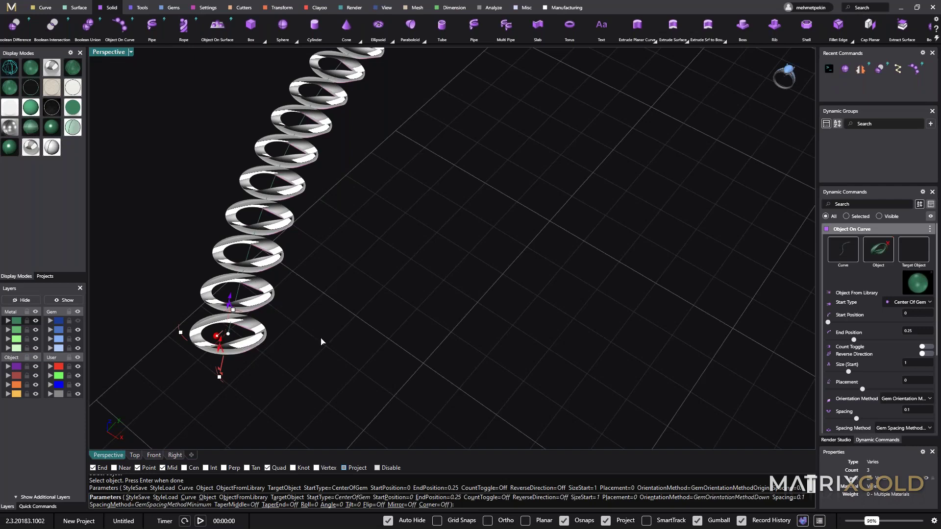
right_click_drag(321, 342, 555, 347)
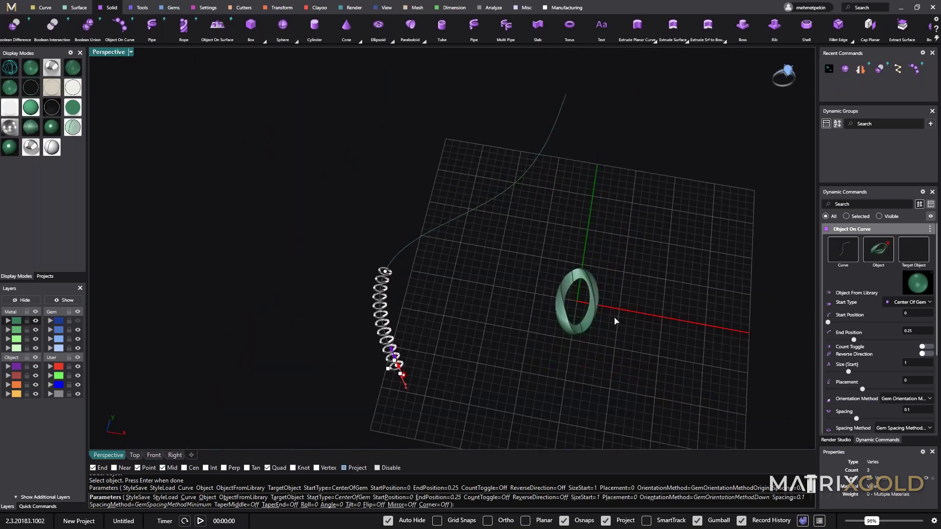
Step: Set the Roll of the links along the curve to 90
scroll(616, 321, "up", 2)
scroll(450, 384, "up", 2)
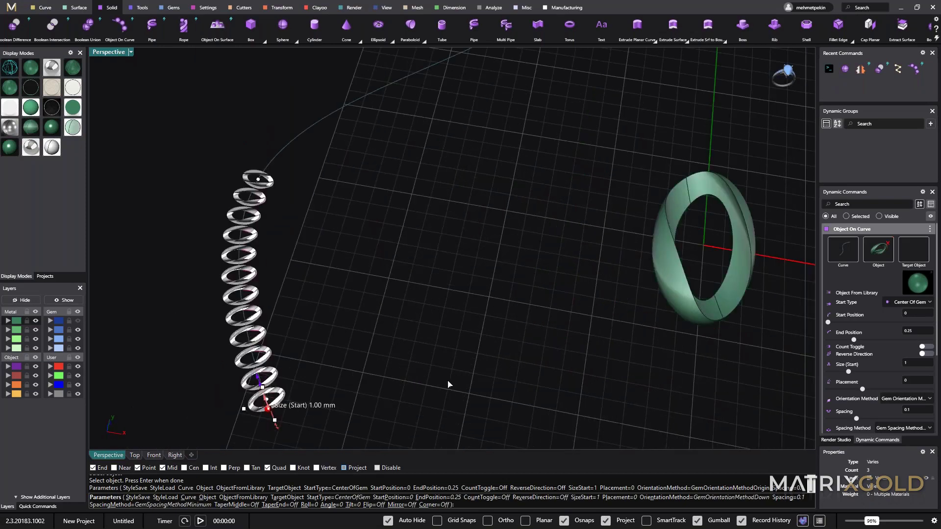
scroll(449, 384, "up", 1)
scroll(864, 396, "down", 3)
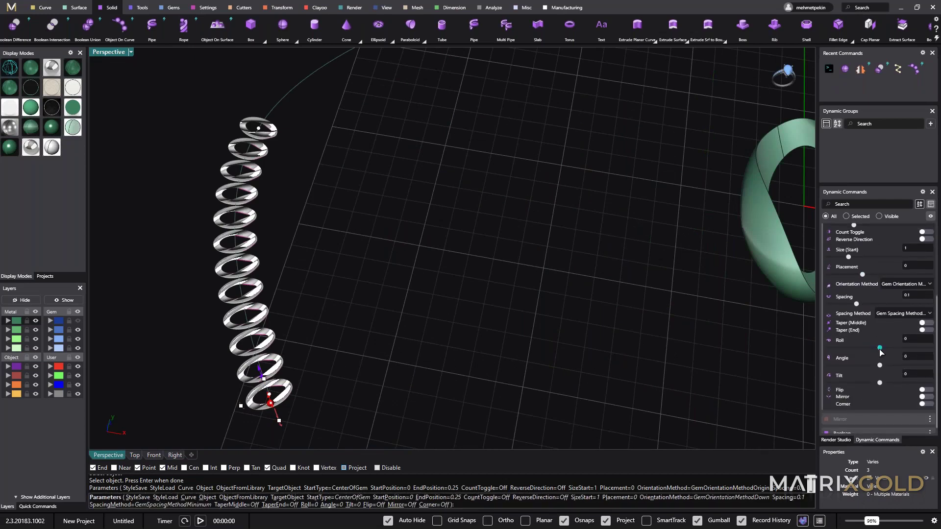
left_click_drag(881, 352, 905, 348)
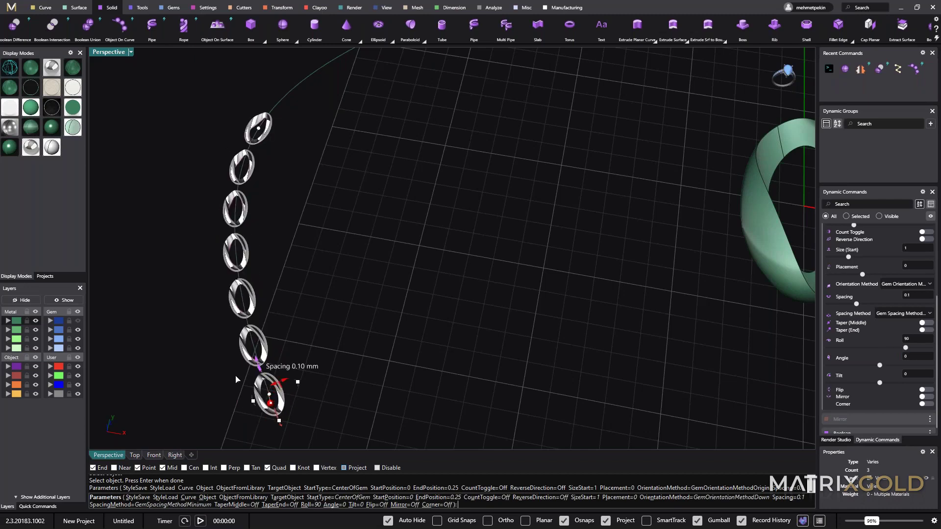
Step: Enlarge the links along the curve to a start size of about 1.64
scroll(224, 383, "up", 3)
right_click_drag(224, 384, 274, 372)
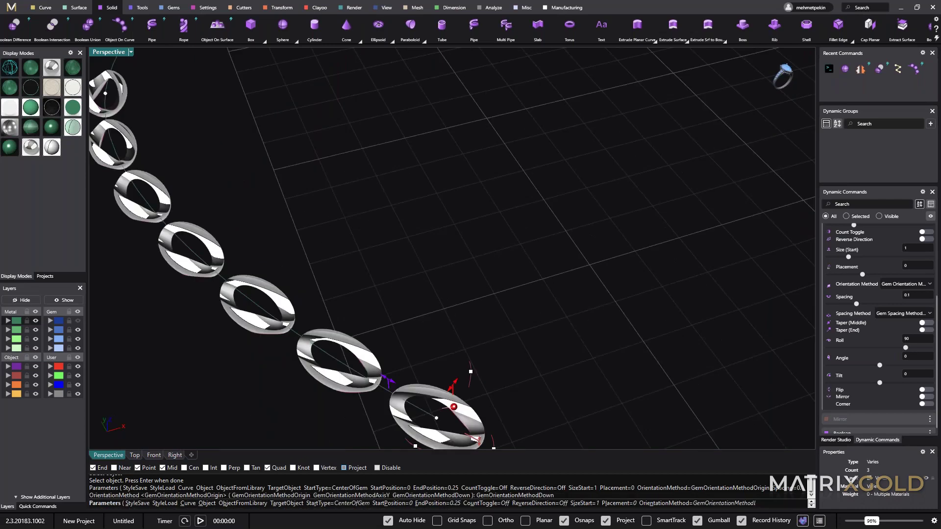
right_click_drag(452, 386, 461, 377)
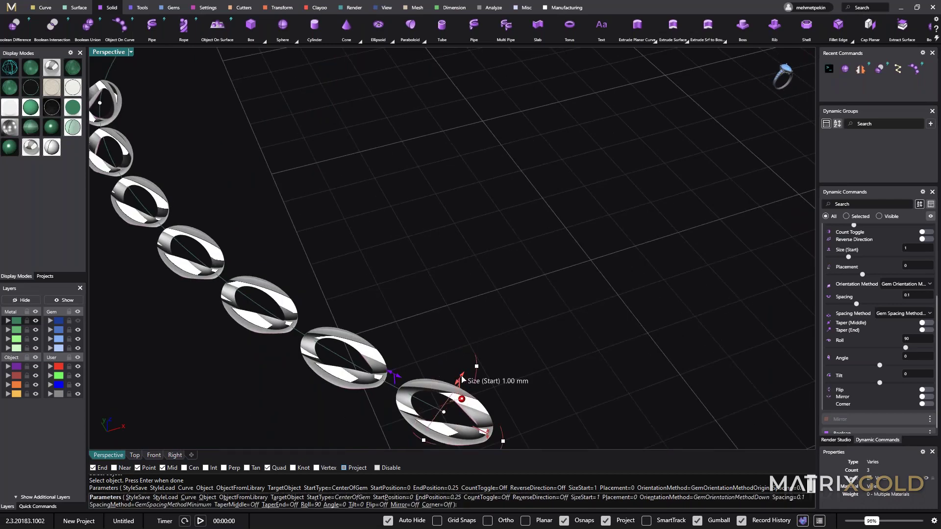
left_click_drag(462, 379, 469, 365)
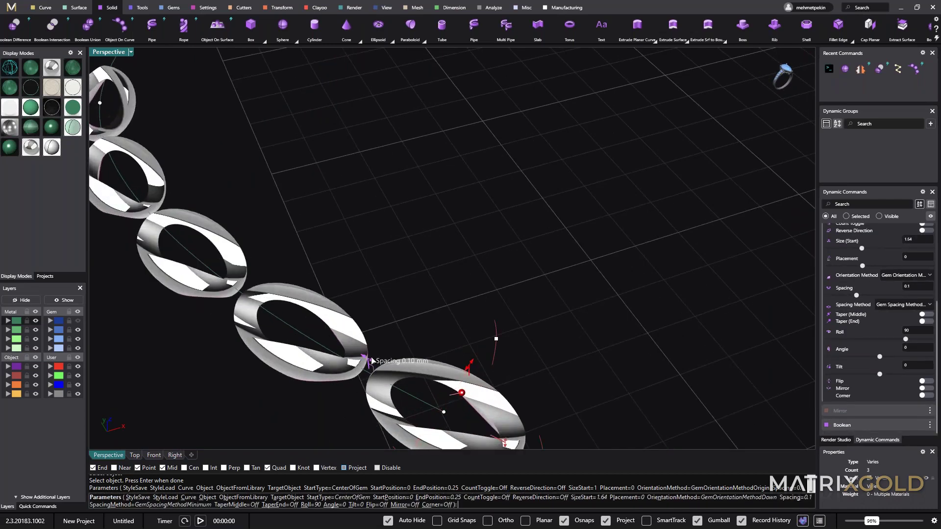
Step: Set the spacing between the links to -1.2 so they interlock
left_click_drag(372, 361, 424, 392)
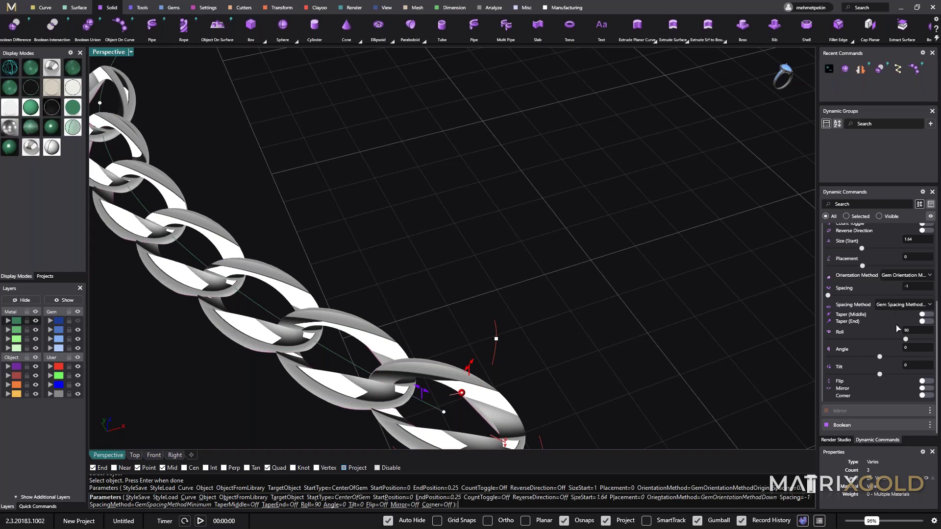
left_click(910, 286)
type("-1.2")
key("Return")
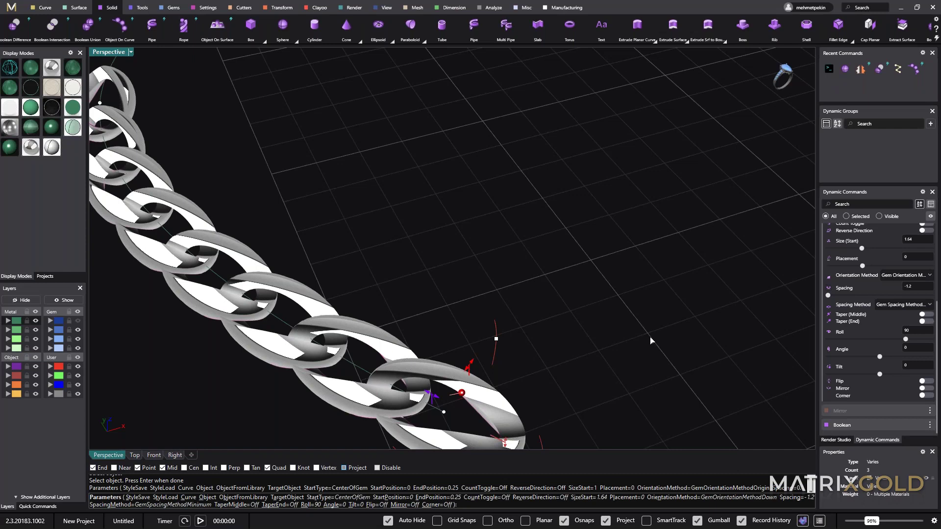
Step: Extend the link chain along the wavy curve to an end position of about 0.492 and finish Object On Curve
right_click_drag(651, 340, 359, 222)
scroll(341, 196, "up", 3)
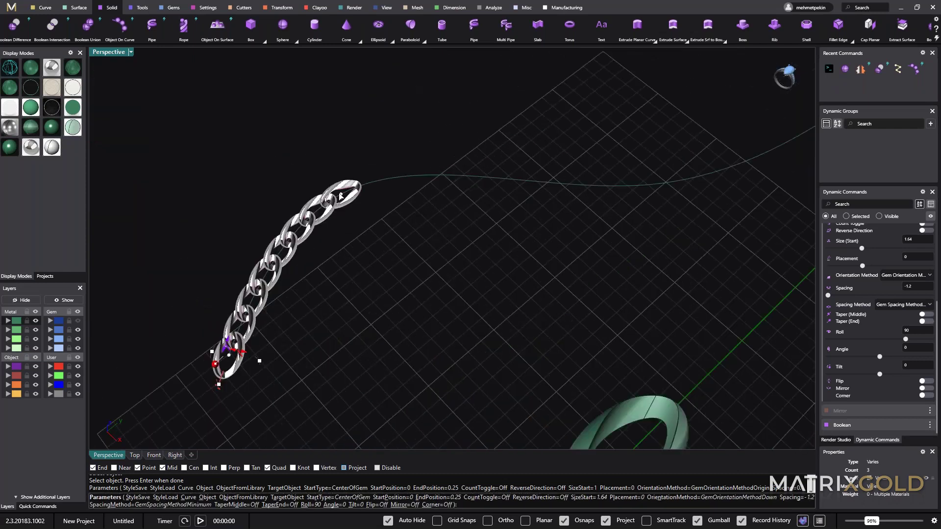
mouse_move(343, 197)
left_click_drag(343, 197, 527, 181)
scroll(438, 238, "down", 5)
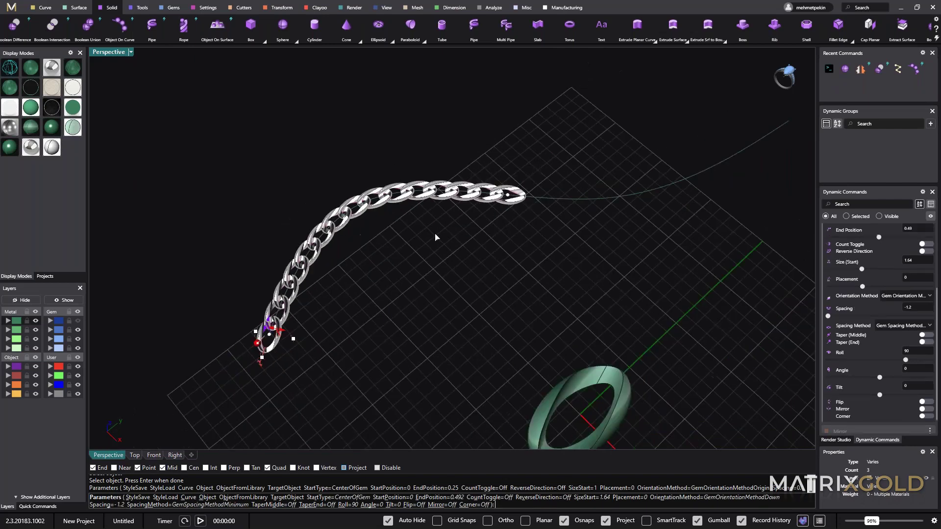
right_click_drag(456, 294, 412, 314)
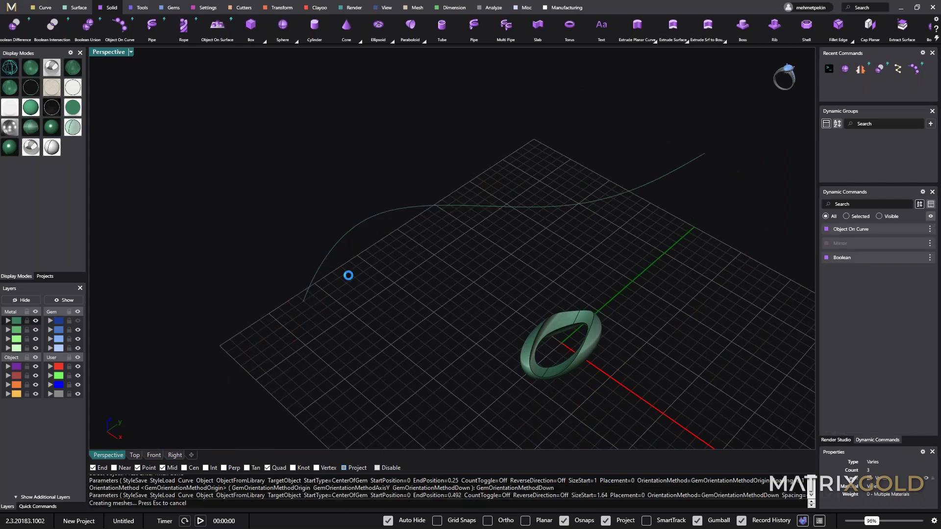
scroll(312, 302, "down", 5)
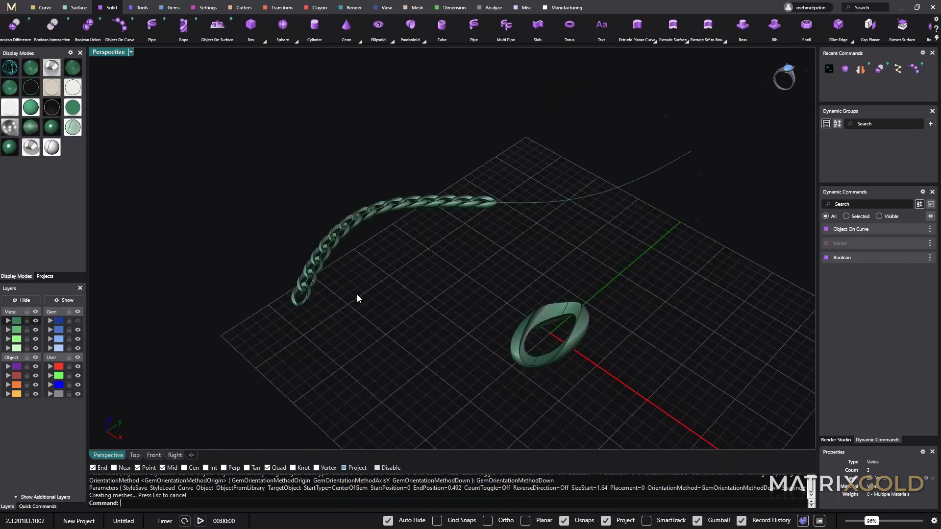
Step: Show the Gem 01 layer and scale the blue cutter ellipsoid slightly narrower across its width
right_click_drag(357, 294, 494, 328)
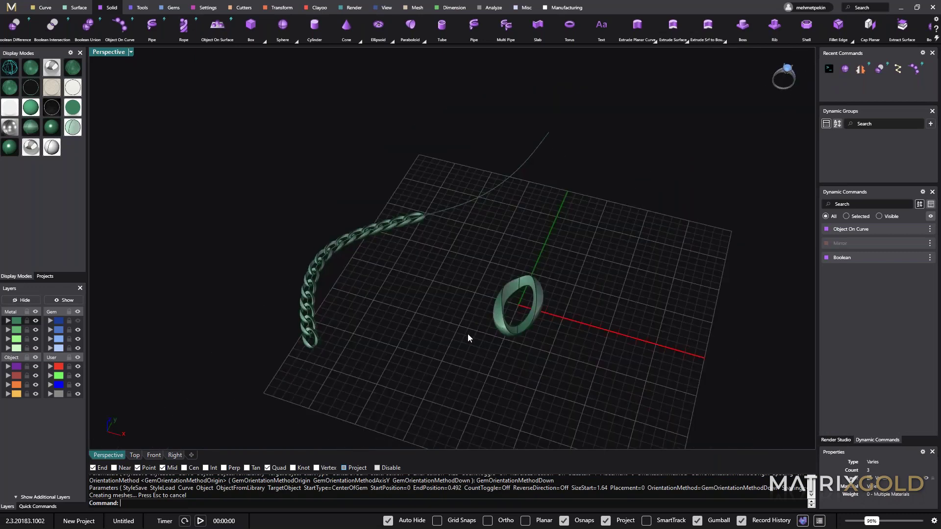
left_click(77, 321)
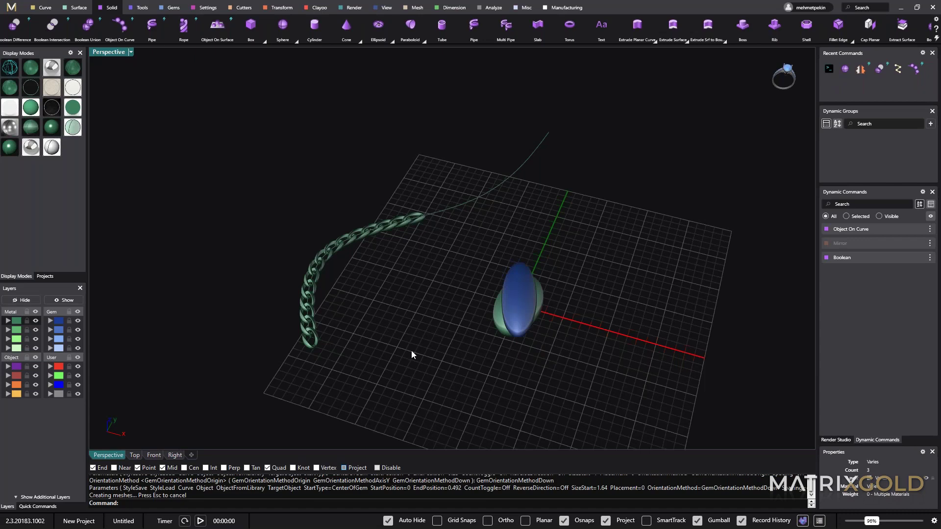
scroll(325, 342, "up", 3)
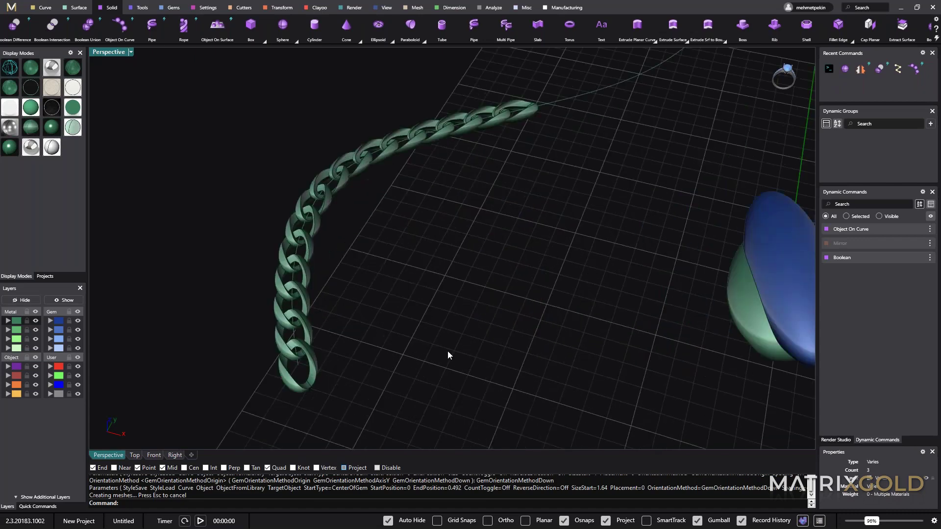
scroll(448, 351, "down", 4)
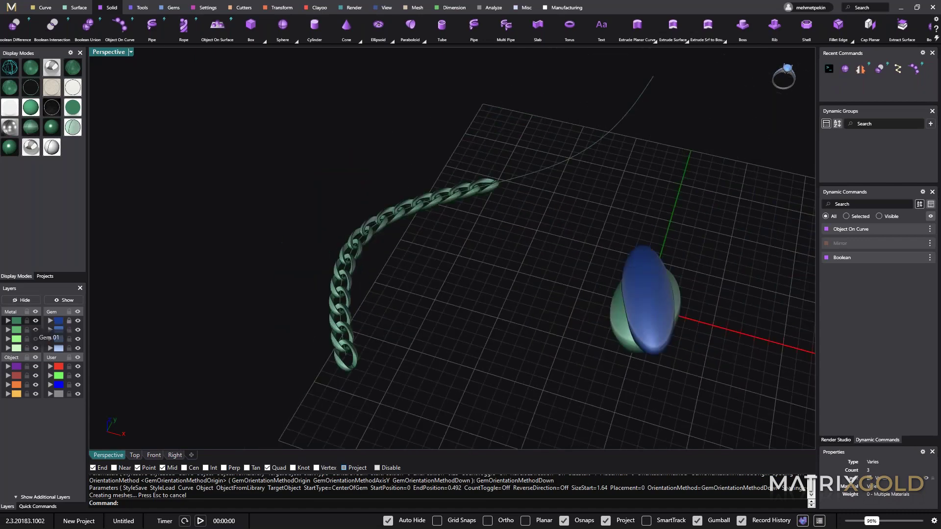
left_click(644, 303)
left_click_drag(616, 289, 621, 292)
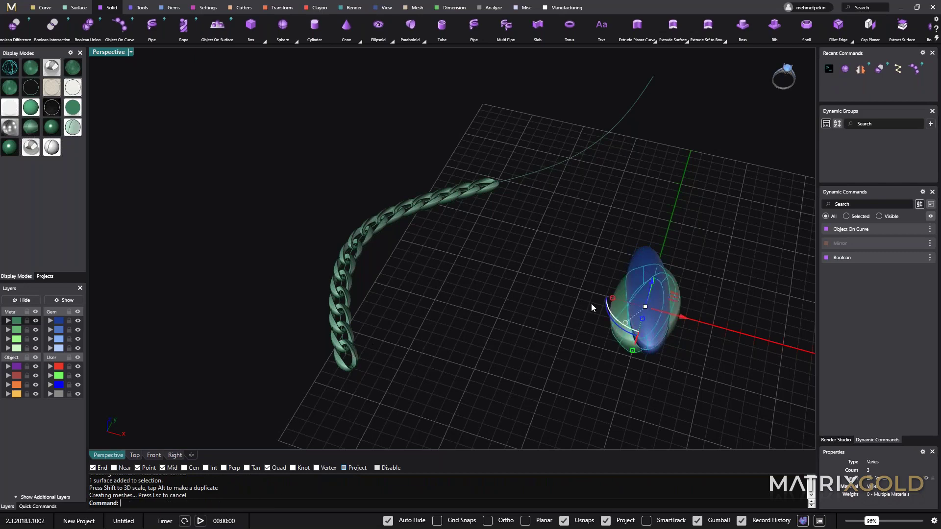
Step: Try to scale the selected cutter and green link further across their width, and undo that scaling
scroll(347, 348, "up", 2)
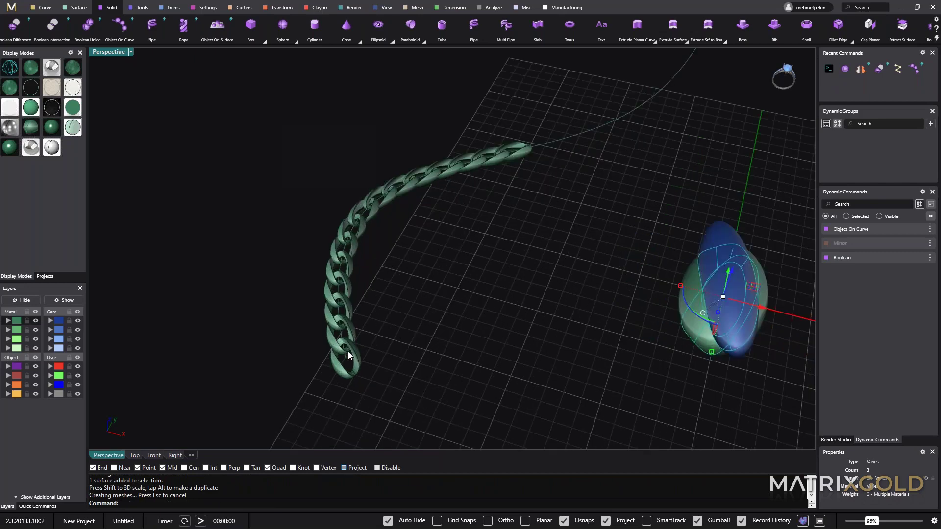
right_click_drag(348, 351, 349, 359, "shift")
scroll(355, 367, "down", 2)
left_click_drag(614, 307, 613, 312)
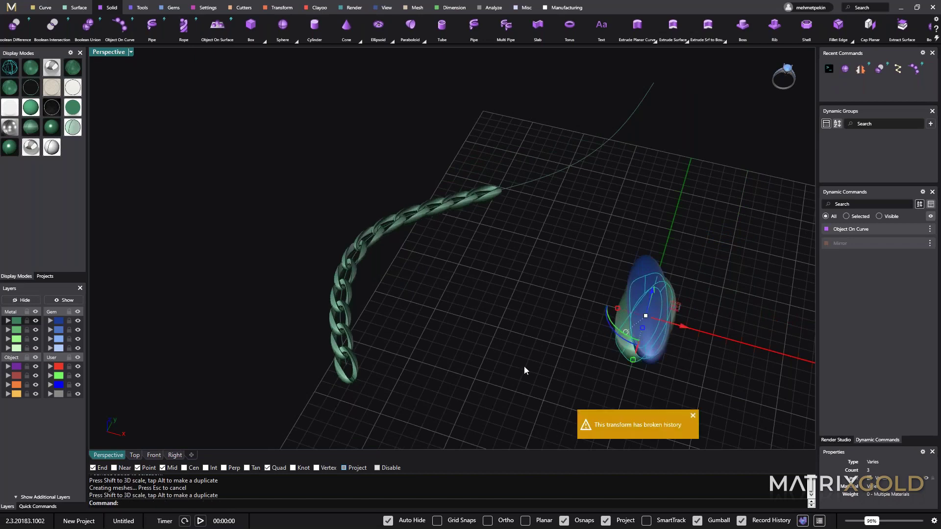
left_click(524, 366)
key("ctrl+z")
Step: Narrow the blue cutter ellipsoid alone, rotate it slightly, and inspect the updated links in the chain
left_click(621, 300)
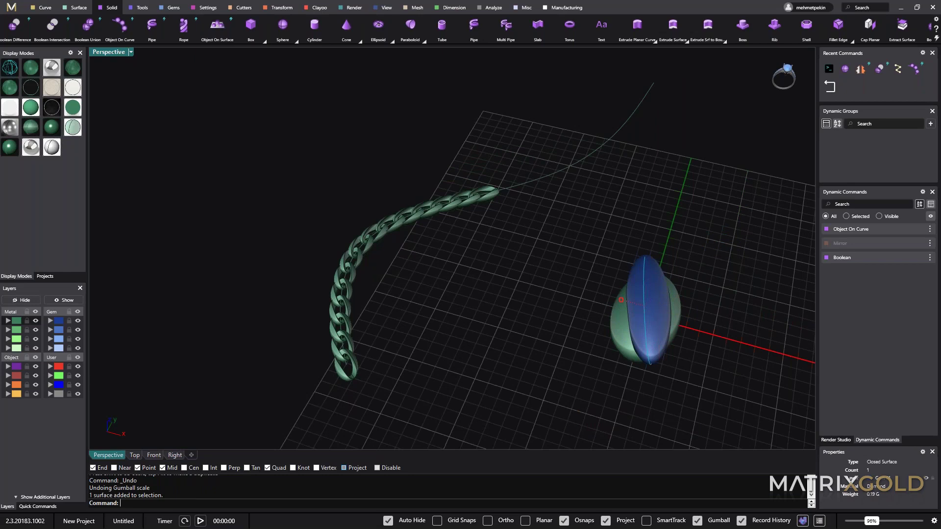
left_click_drag(621, 300, 627, 304)
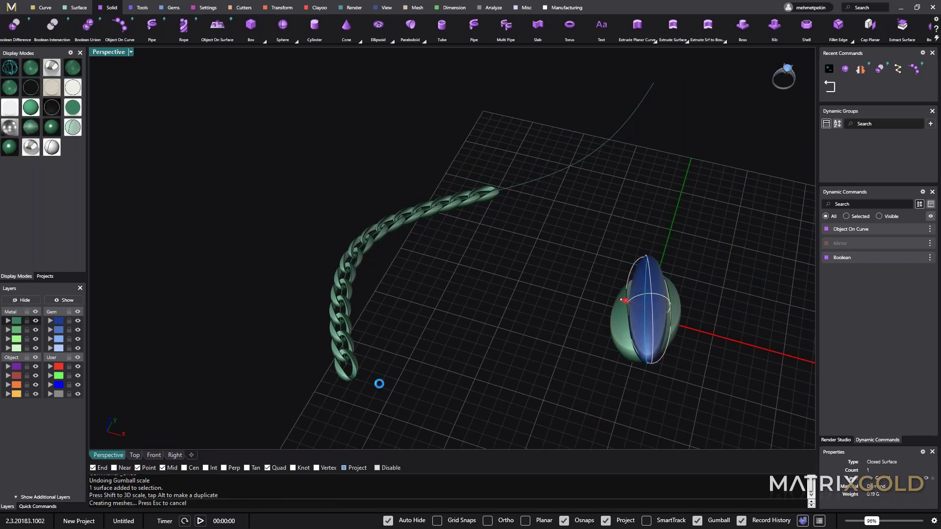
right_click_drag(379, 384, 627, 347)
left_click_drag(628, 347, 628, 350)
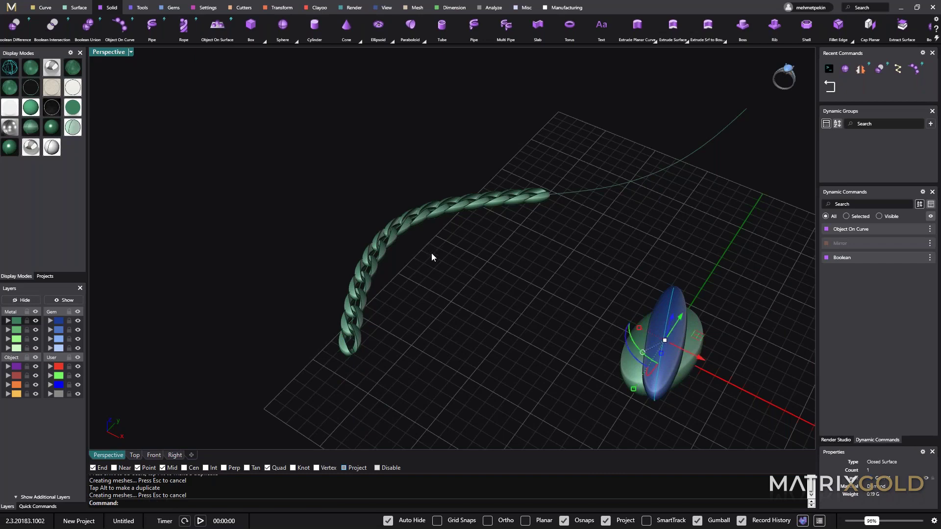
right_click_drag(431, 253, 439, 251)
scroll(400, 219, "up", 10)
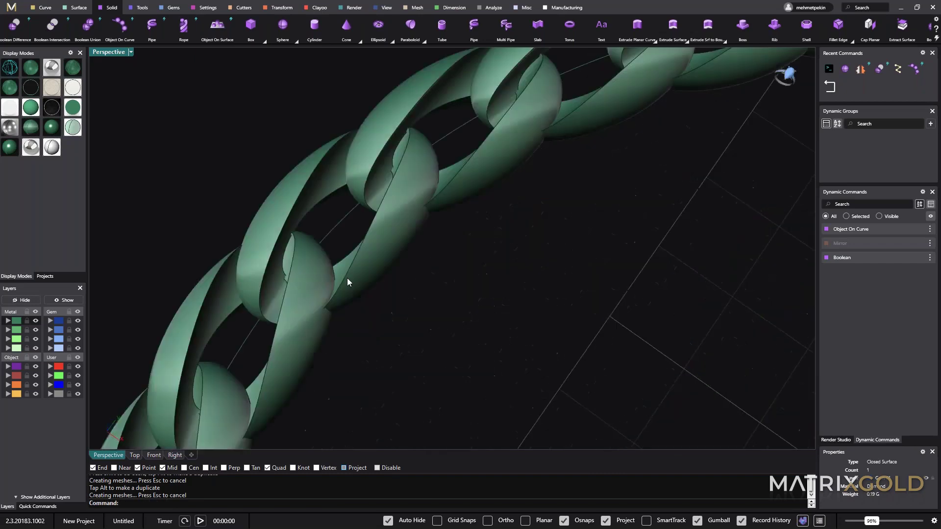
scroll(409, 287, "down", 10)
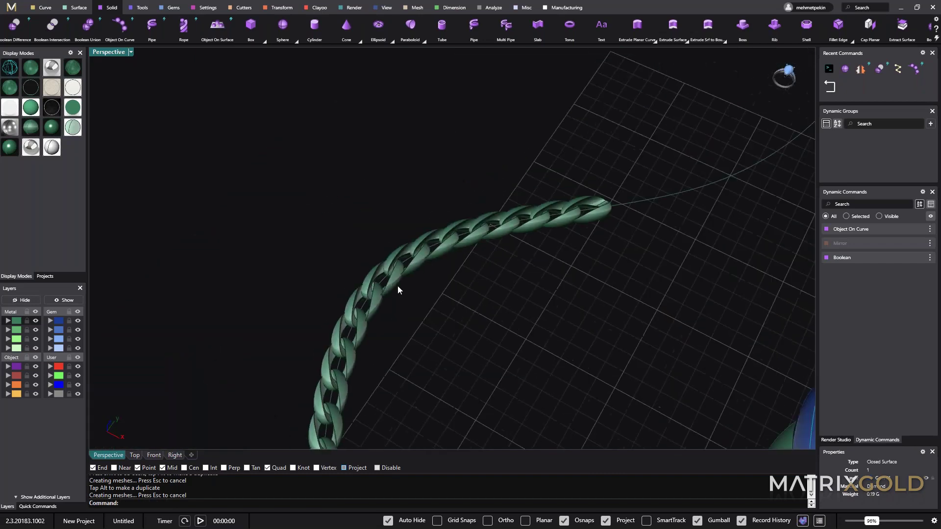
right_click_drag(399, 289, 419, 266)
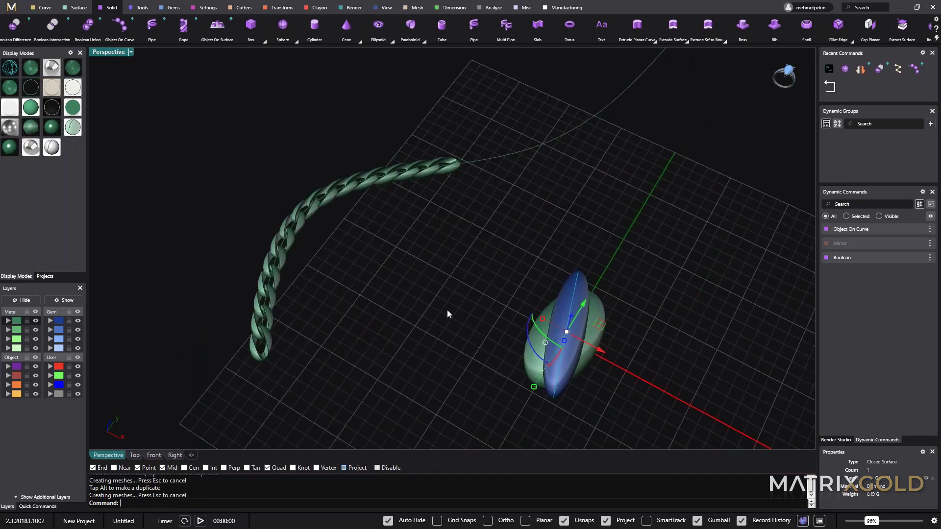